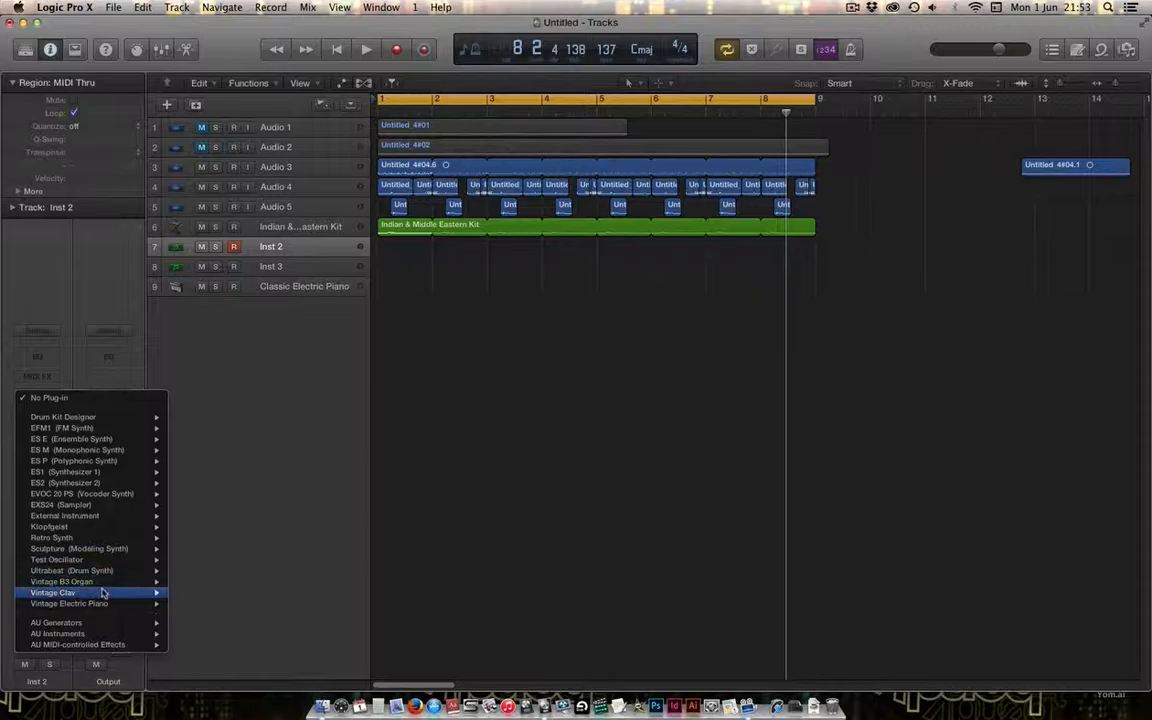
- Insert a multi-output Ultrabeat on the Inst 2 track and move its plug-in window clear of the channel strips
mouse_move(101, 583)
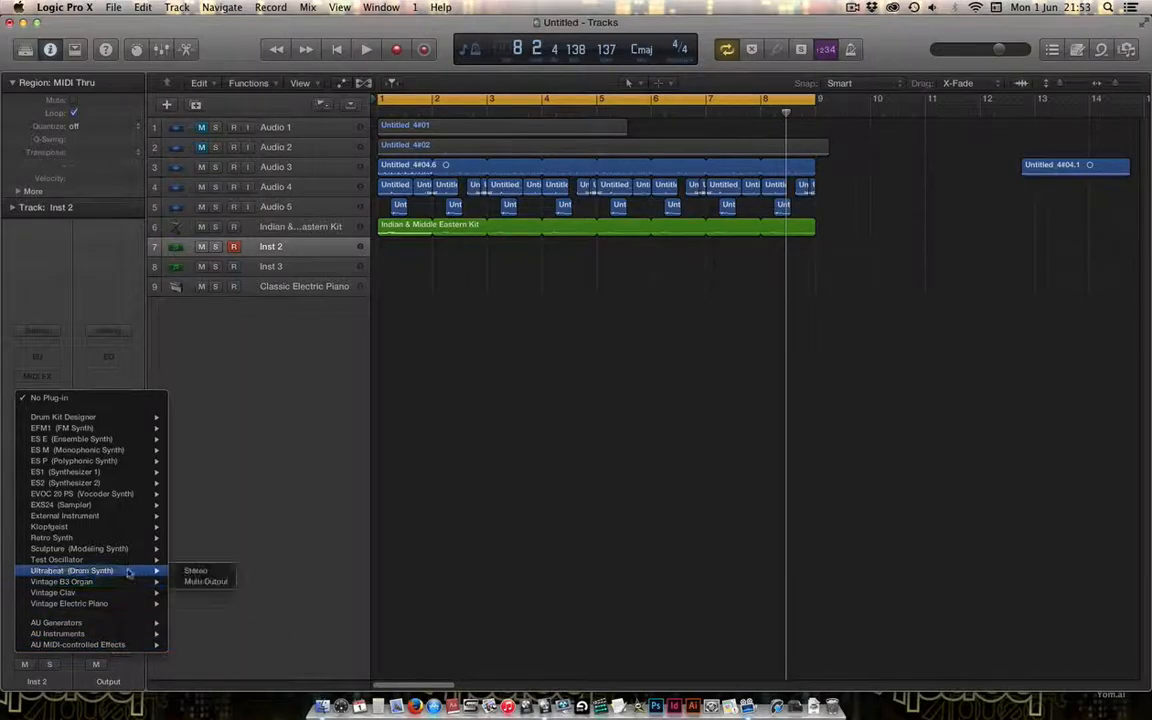
left_click(200, 582)
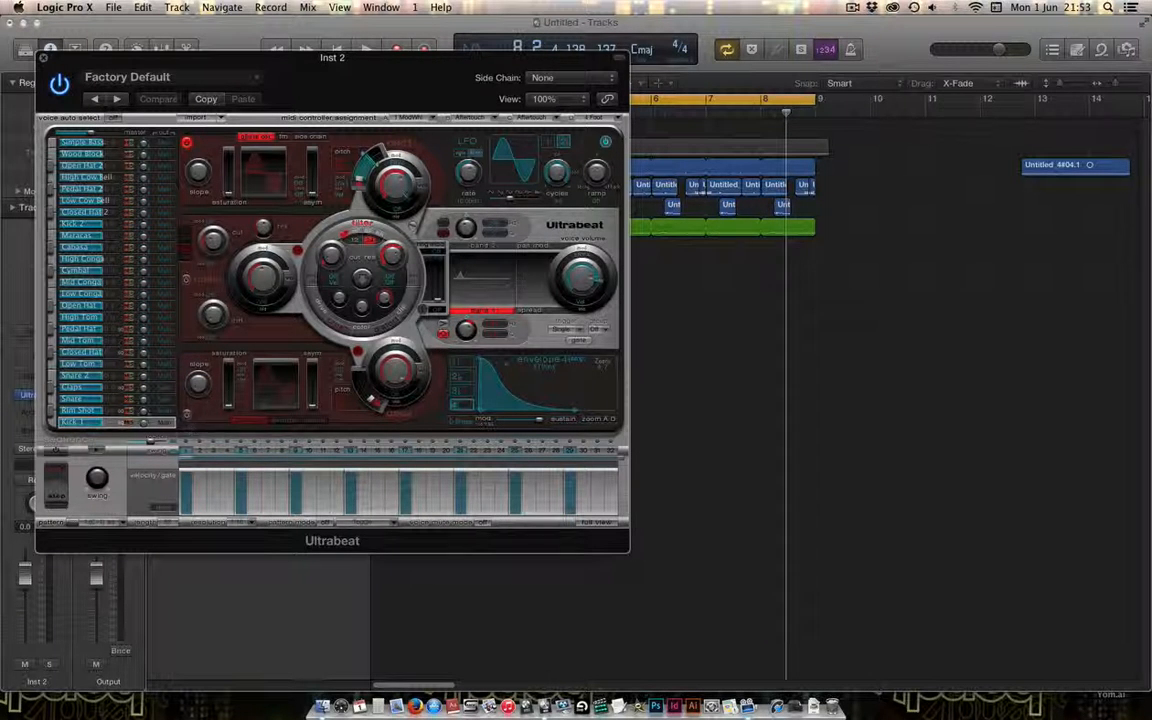
left_click_drag(187, 58, 603, 151)
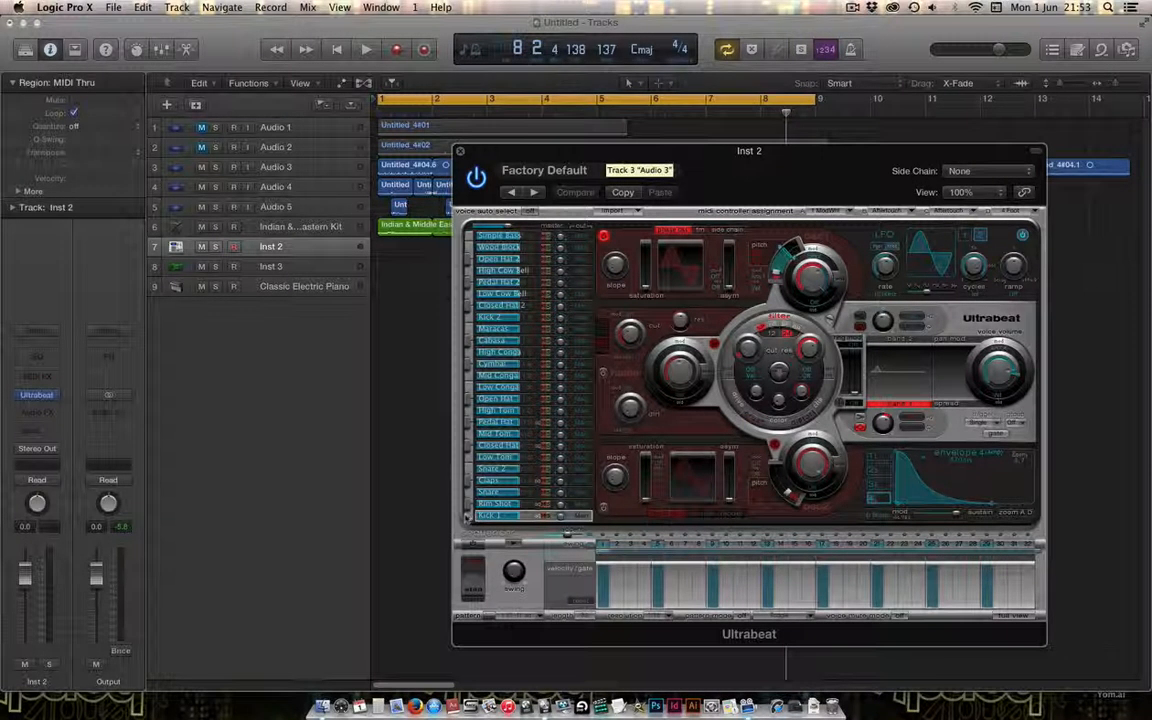
- Audition several sounds of Ultrabeat's default kit, starting with the kick at the end of the sound list
left_click(468, 514)
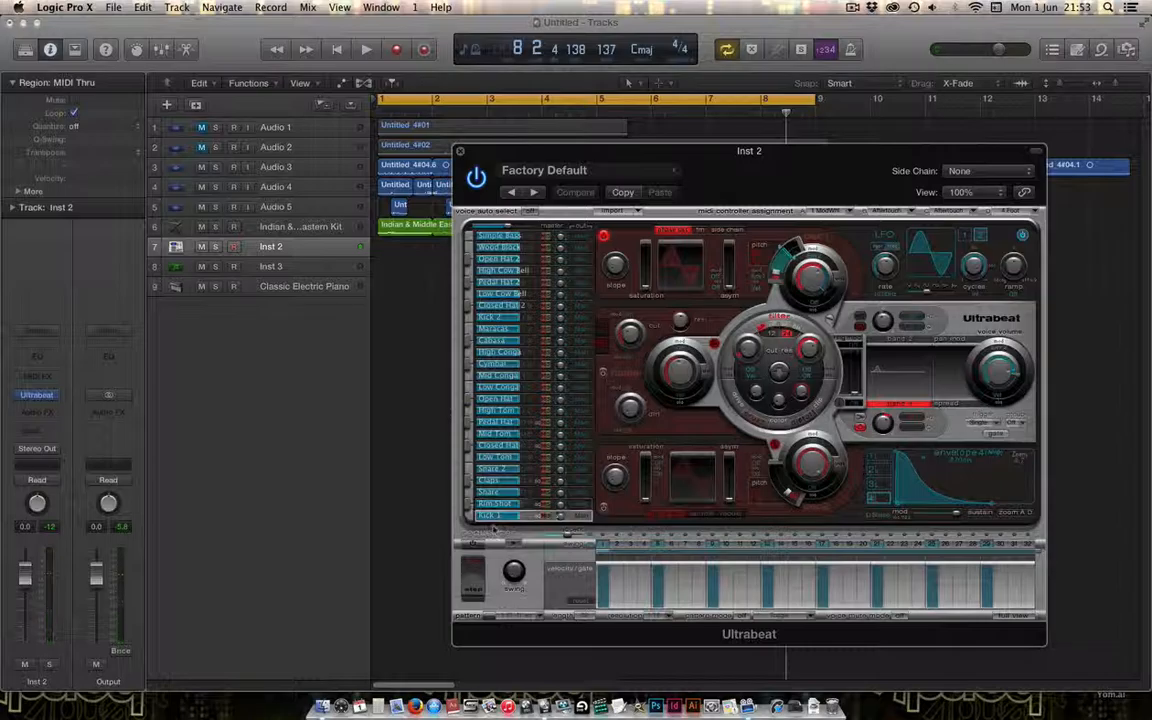
left_click(468, 515)
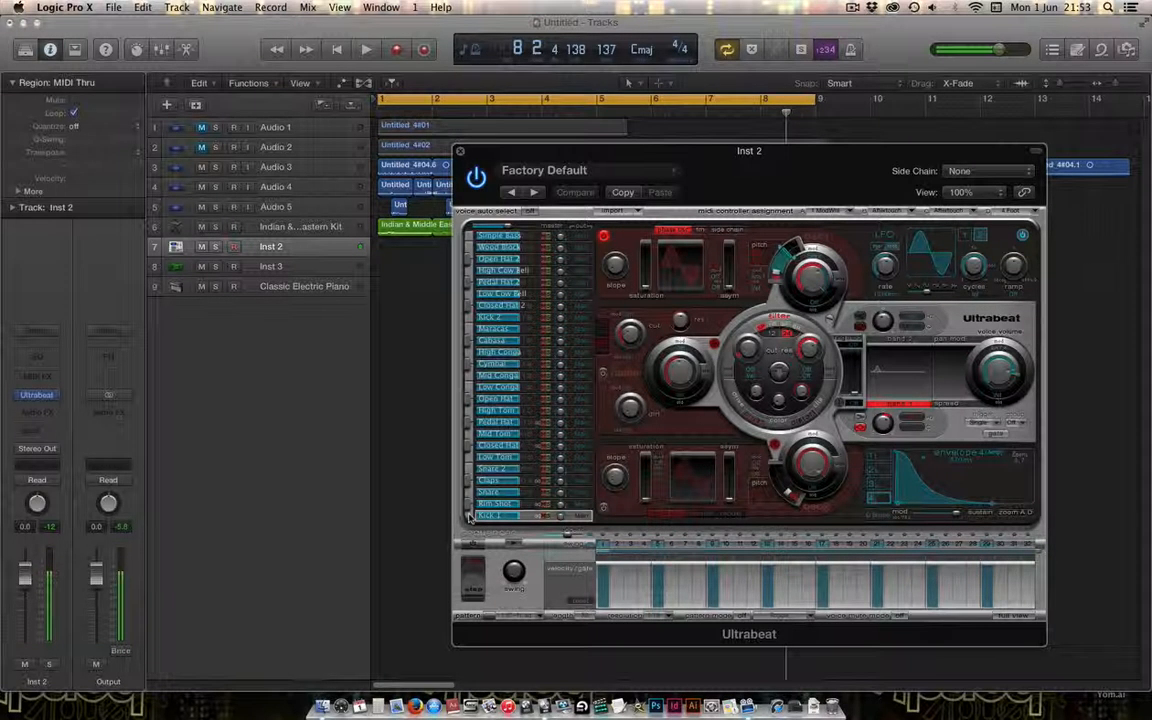
left_click(469, 492)
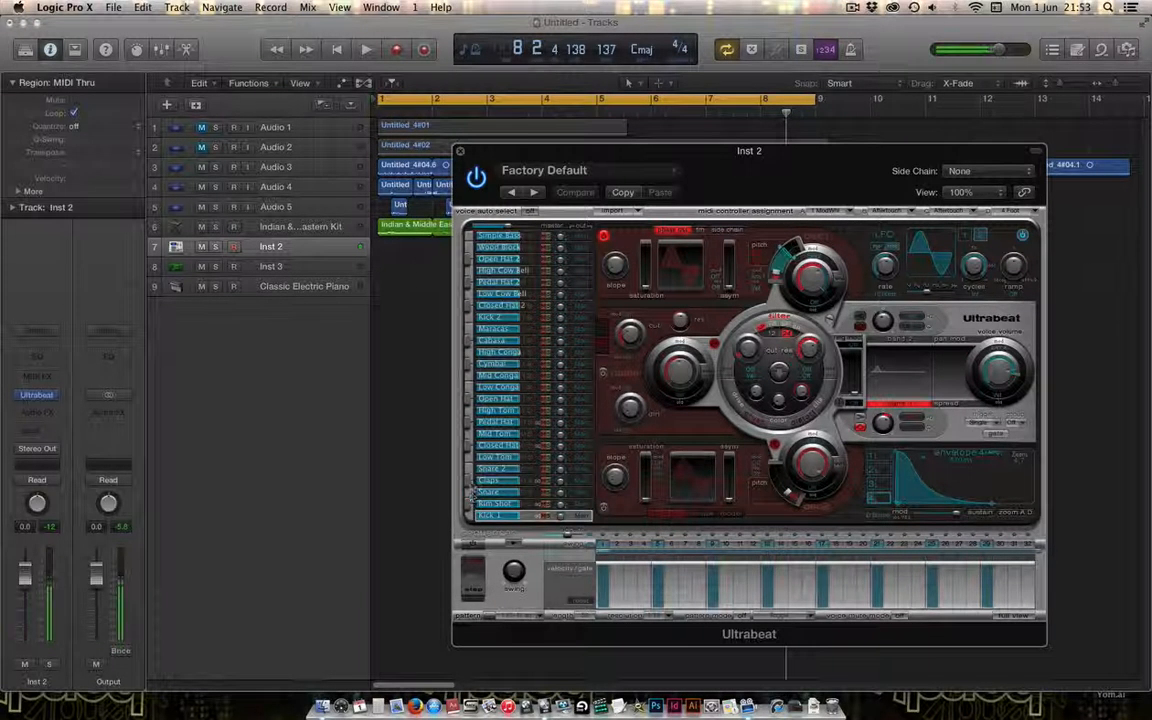
left_click(470, 470)
left_click(465, 363)
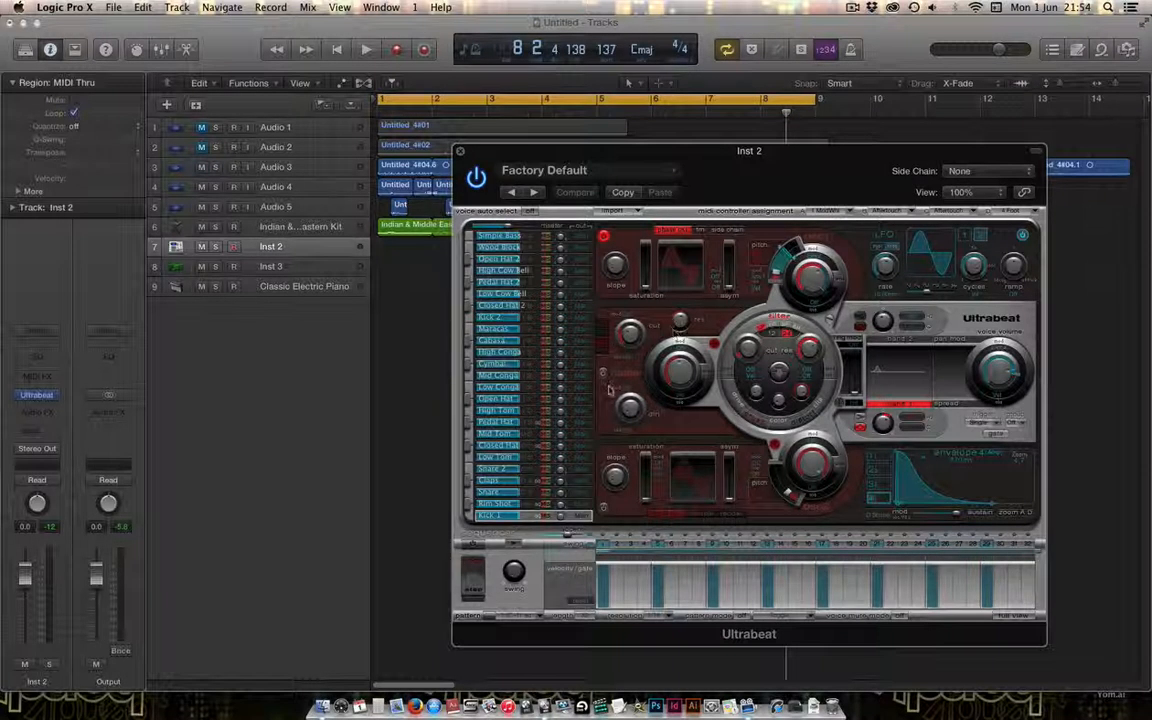
- Load the Drag & Drop Samples drum kit preset in Ultrabeat
left_click(606, 177)
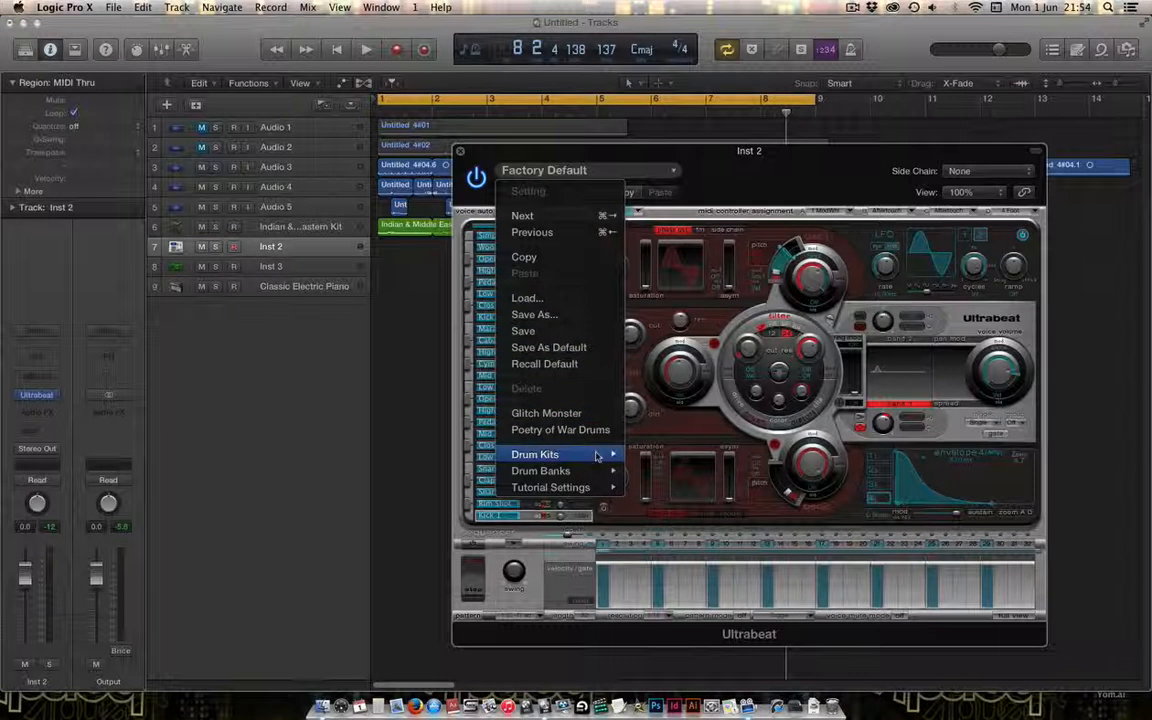
mouse_move(597, 456)
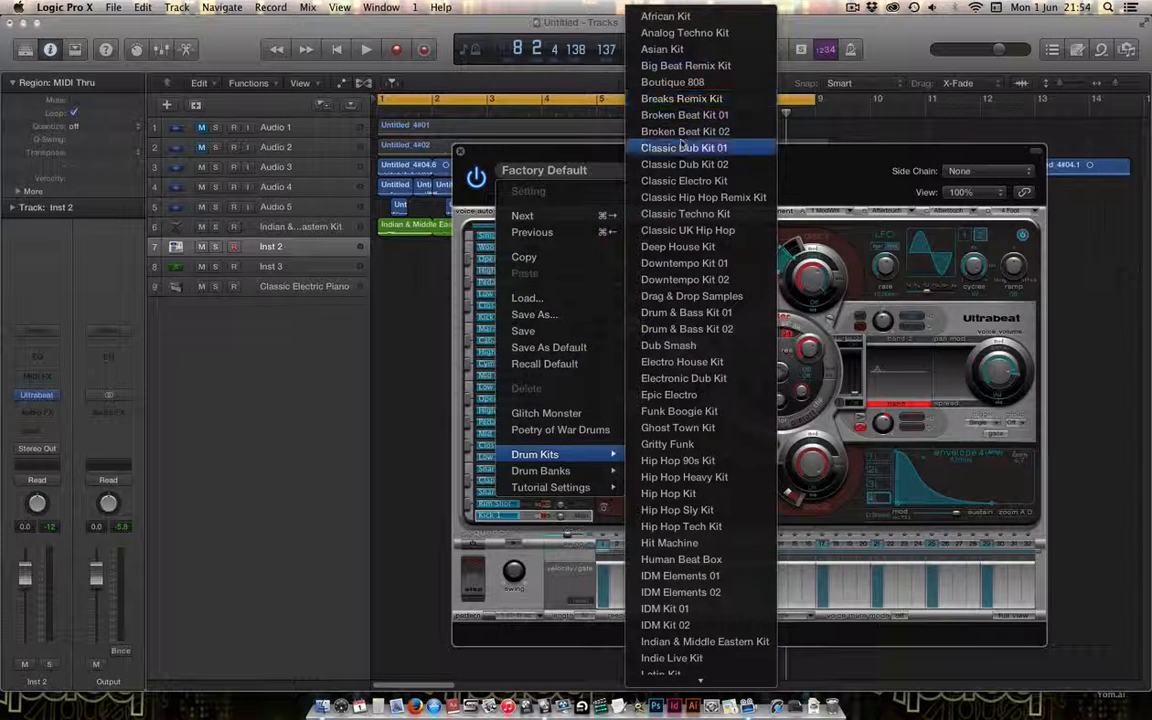
mouse_move(696, 684)
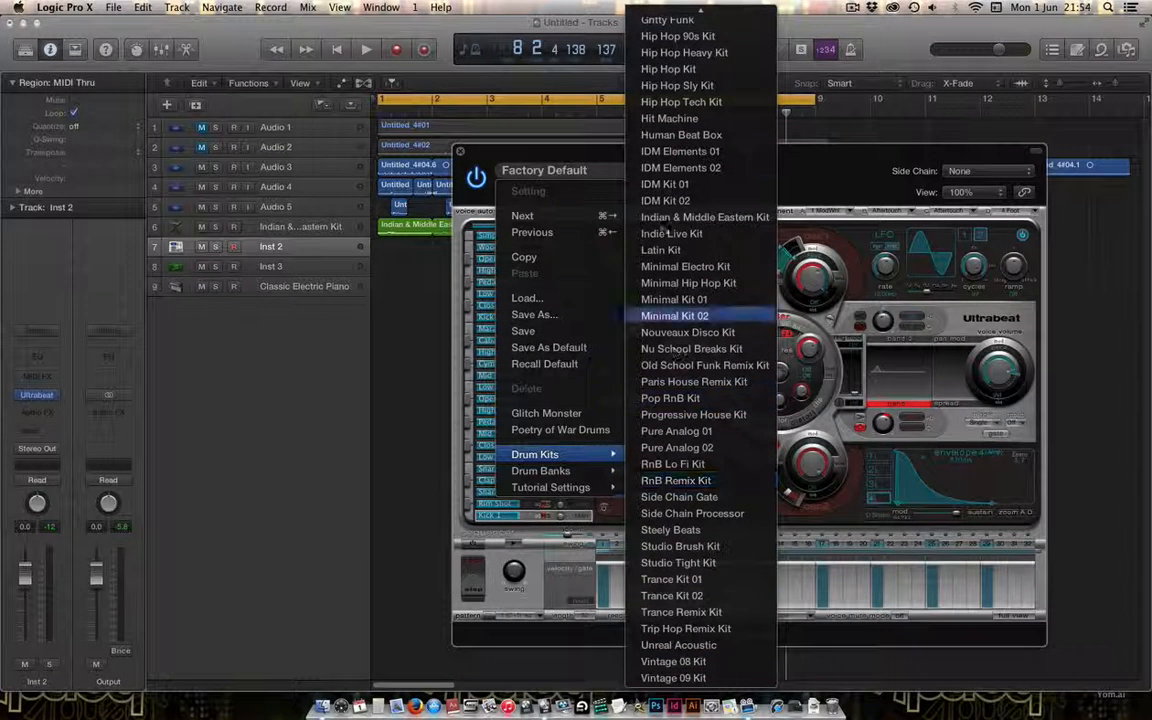
mouse_move(688, 6)
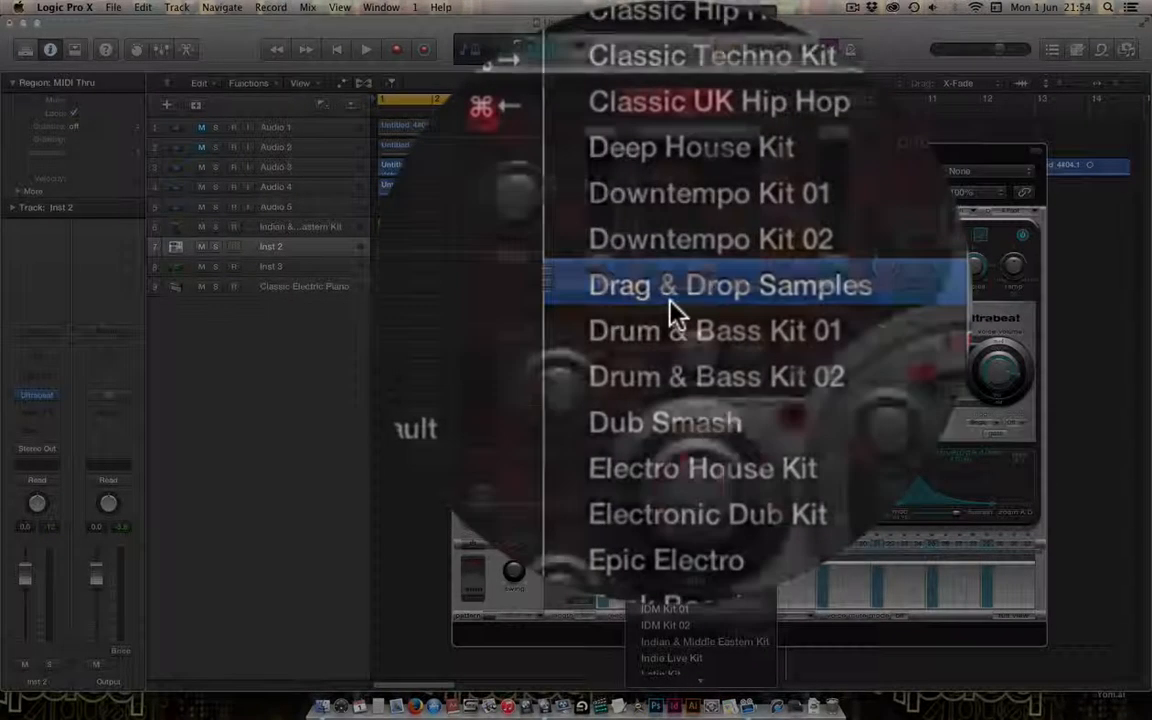
left_click(675, 313)
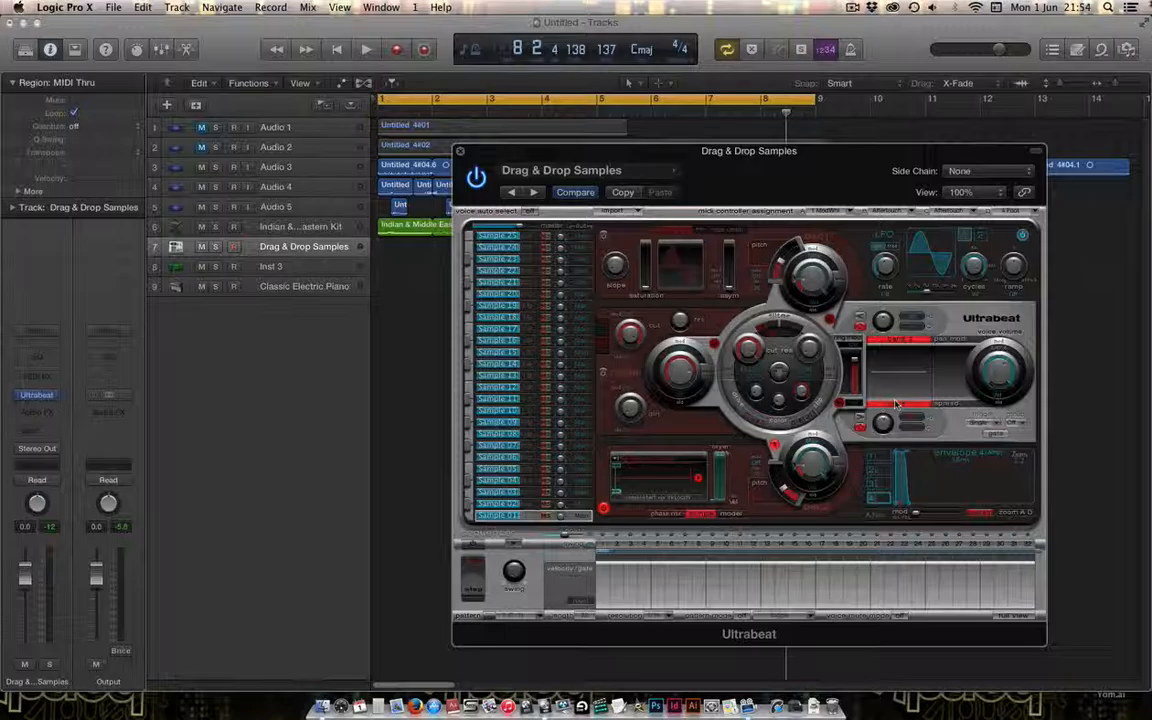
- Show the file browser beside Ultrabeat and open the Drums & Percussion folder under Sound Library, Samples, Drums
left_click(1127, 49)
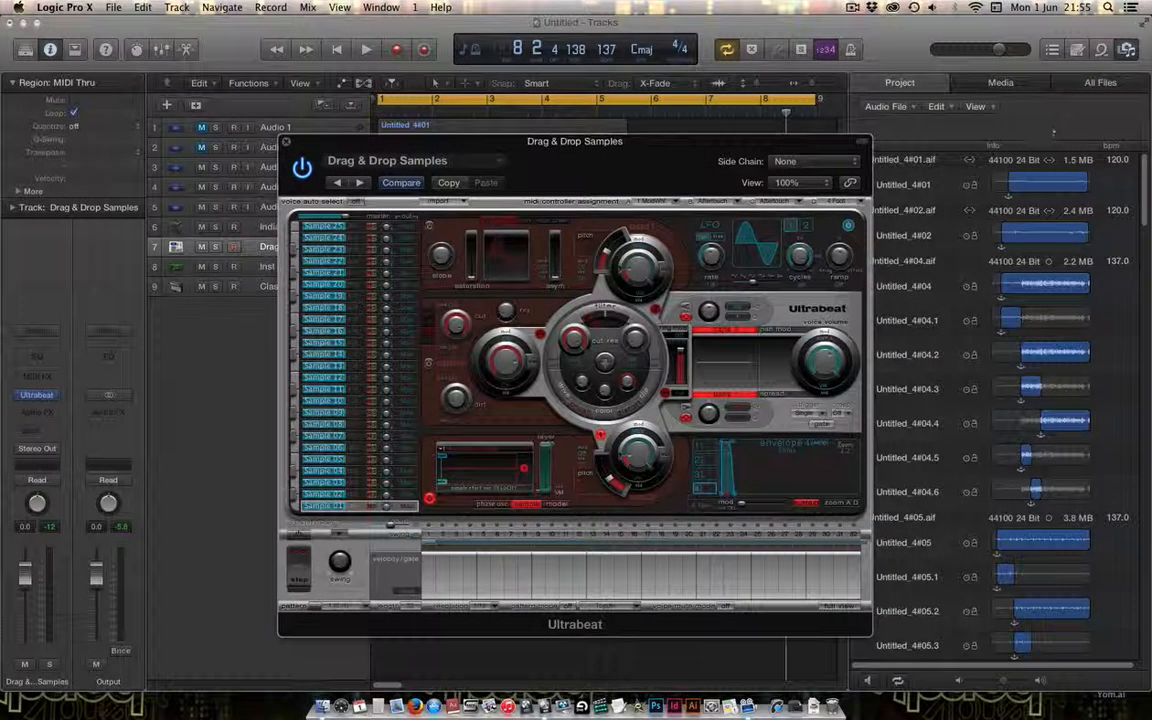
left_click(1092, 86)
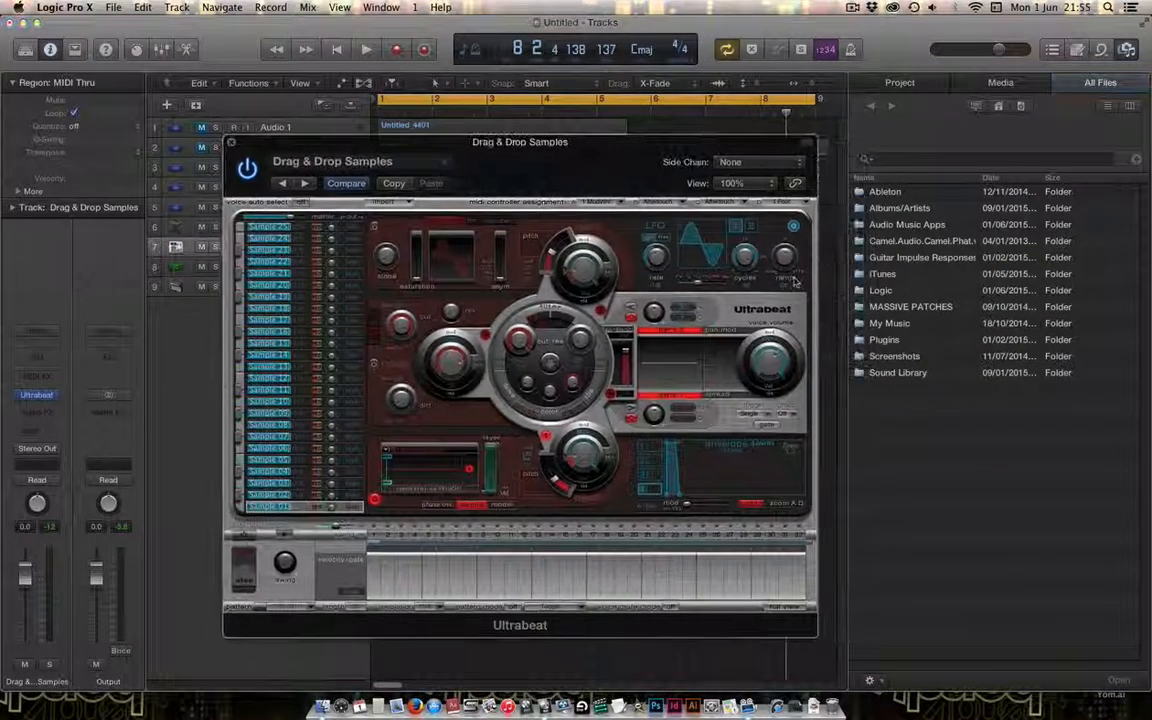
left_click(899, 372)
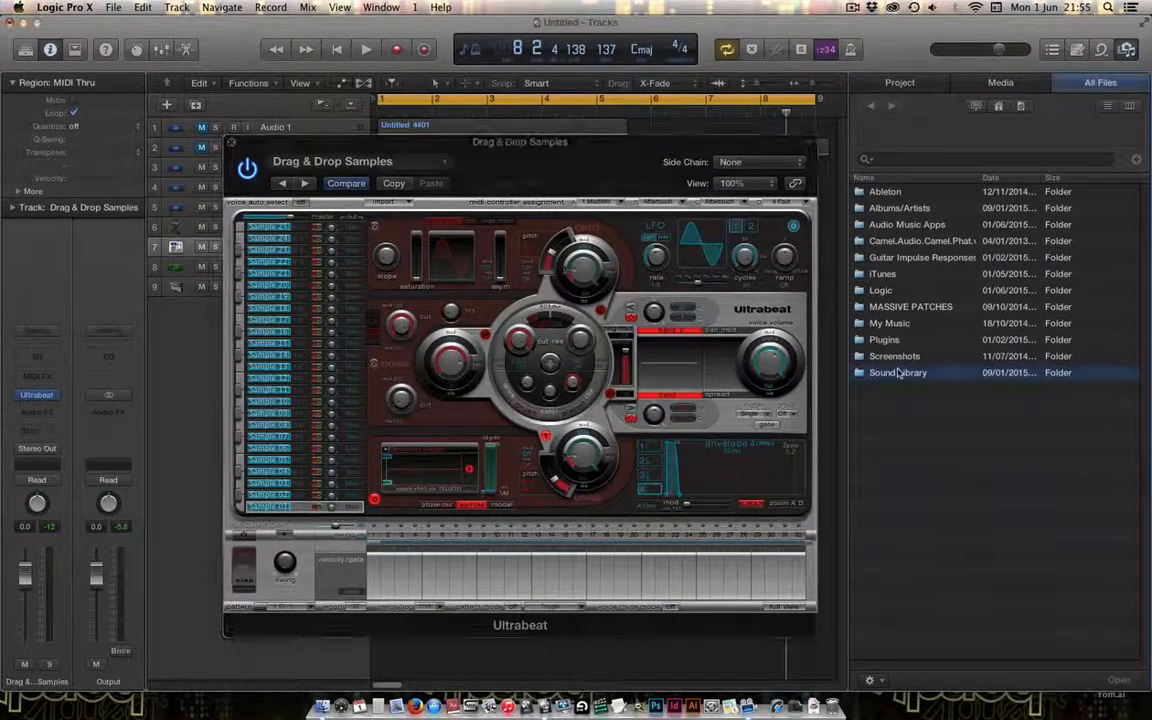
double_click(899, 373)
double_click(899, 224)
double_click(899, 192)
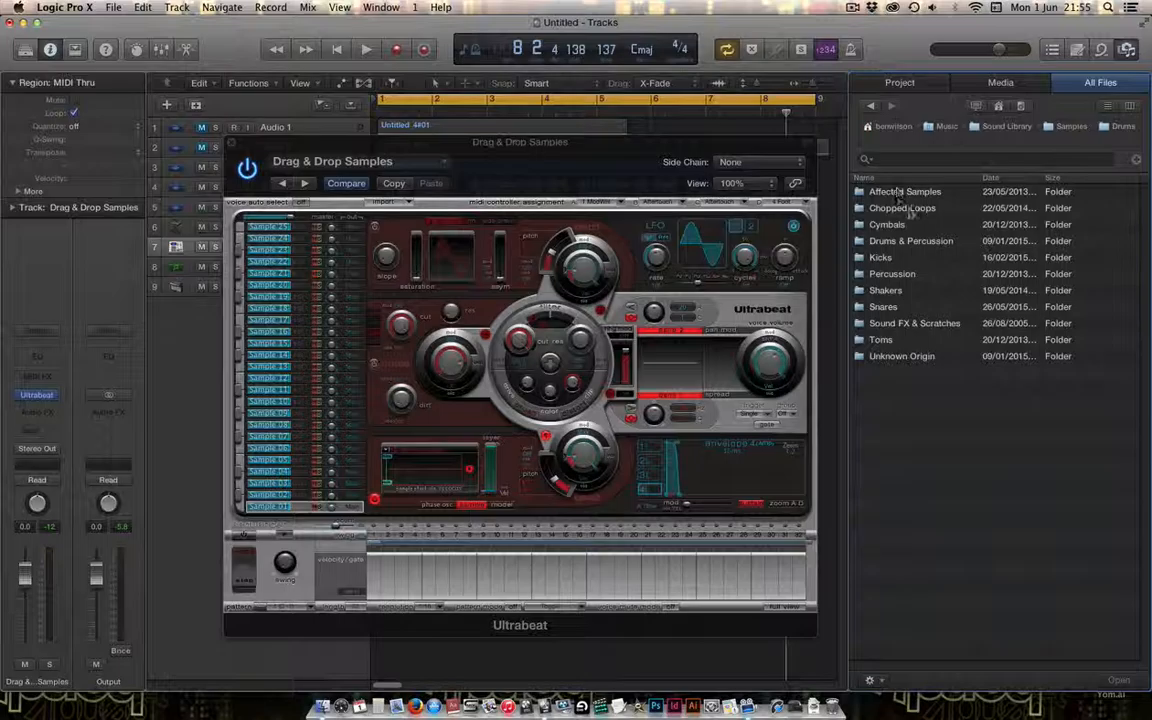
double_click(907, 243)
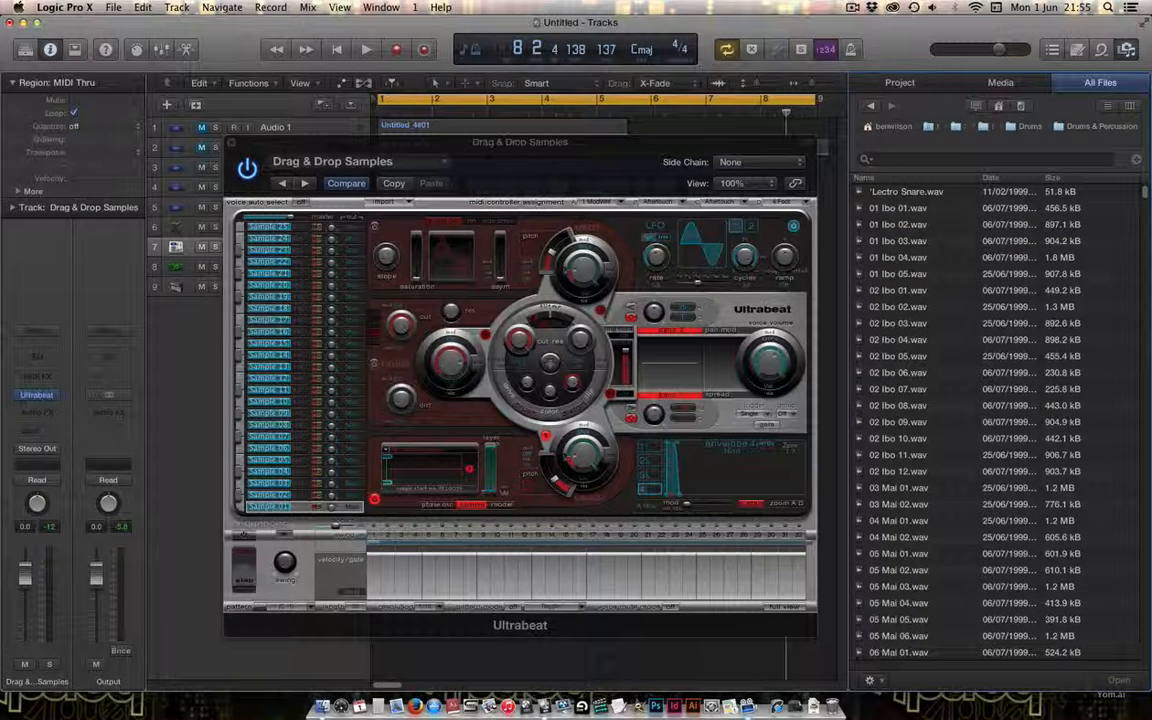
- Load 'Lectro Snare.wav from the file browser into Ultrabeat's Sample 03 slot
left_click(910, 191)
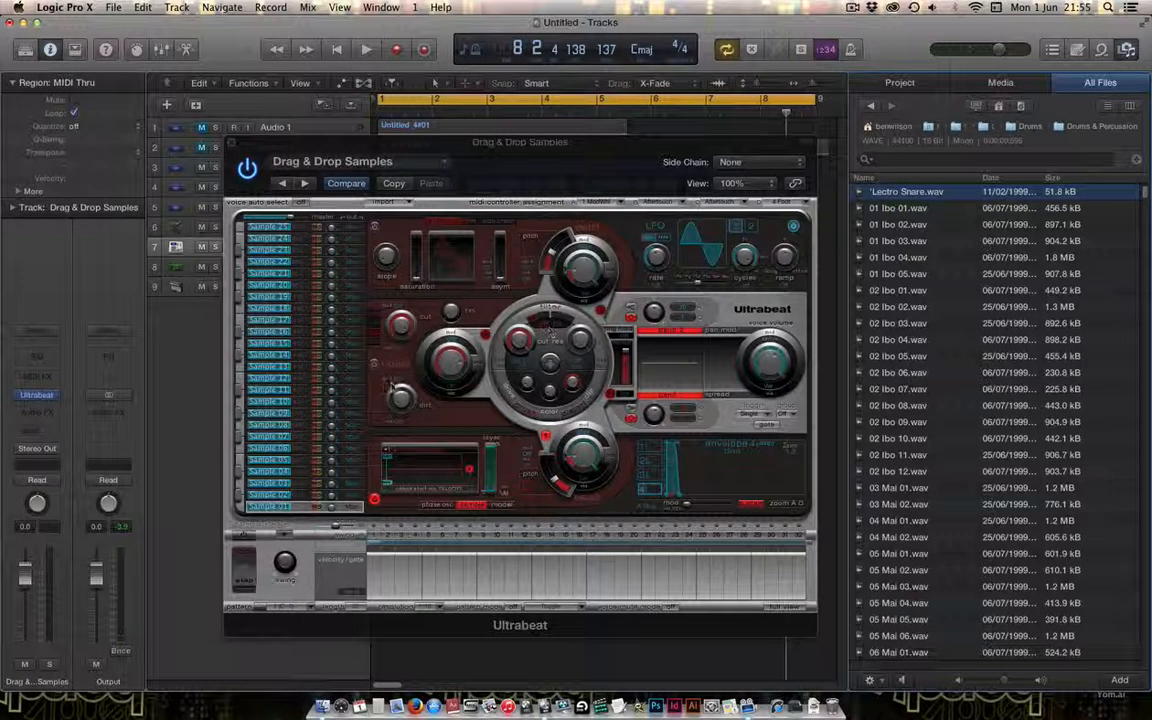
left_click(297, 484)
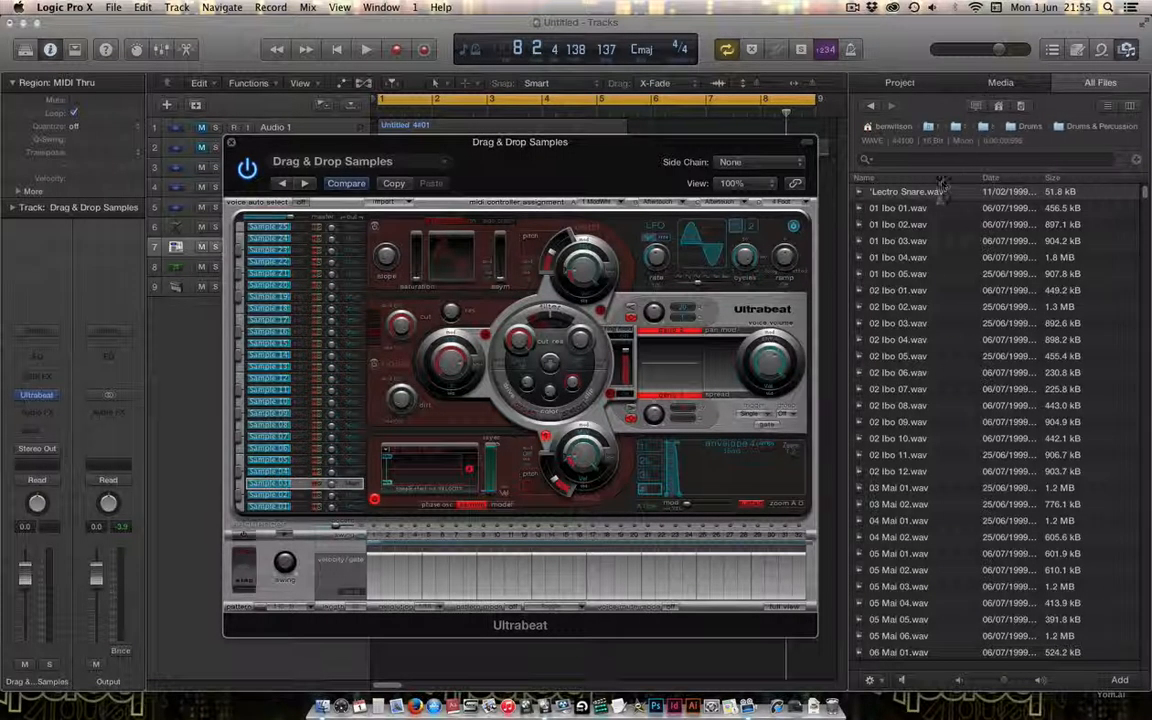
left_click_drag(939, 192, 404, 480)
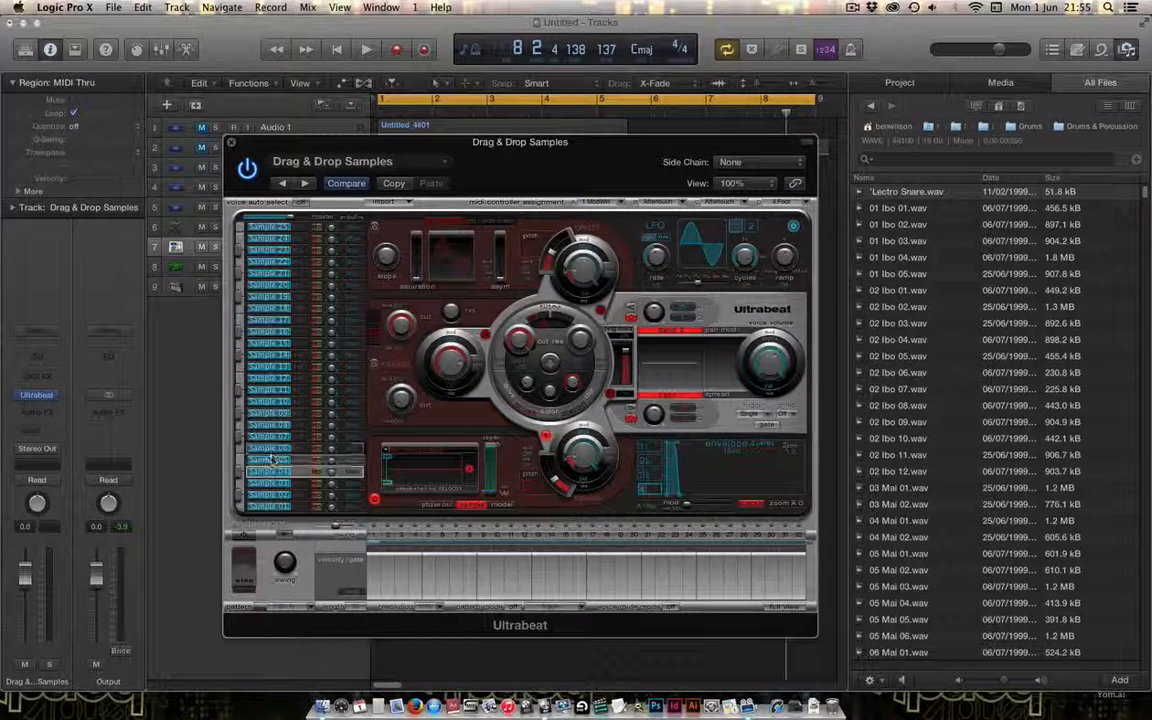
- Look through the neighbouring sample slots, return to Sample 03 and play its sound
left_click(276, 461)
left_click(271, 449)
left_click_drag(271, 438, 273, 486)
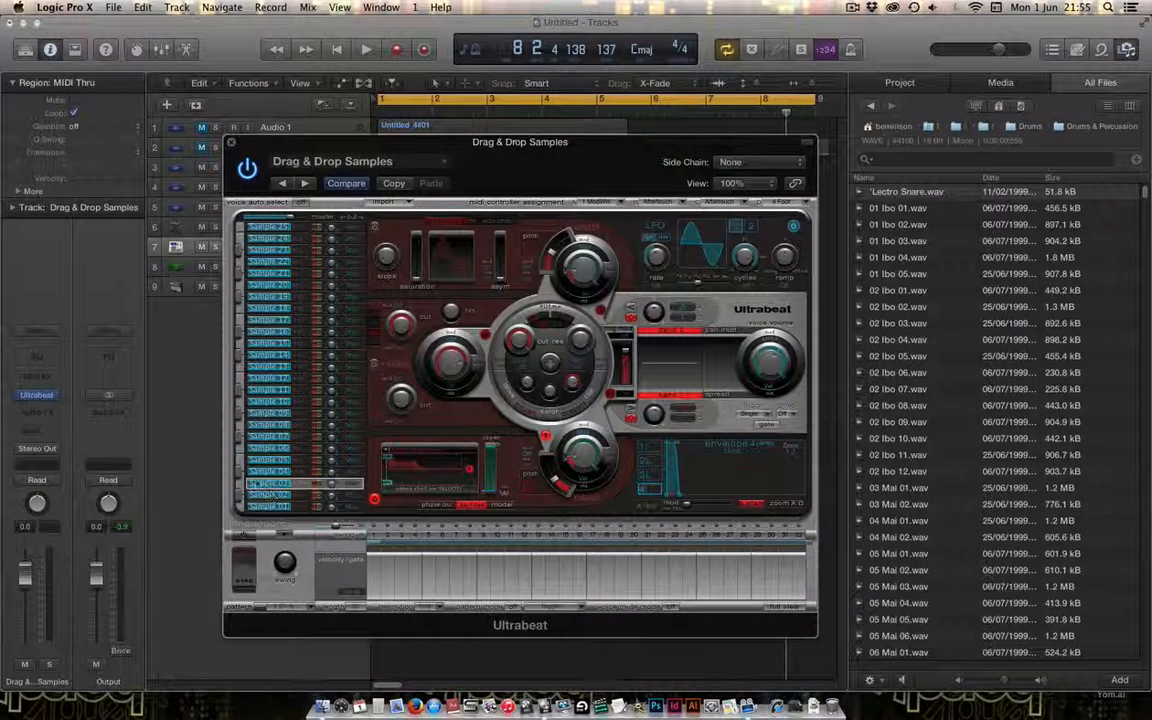
left_click(237, 487)
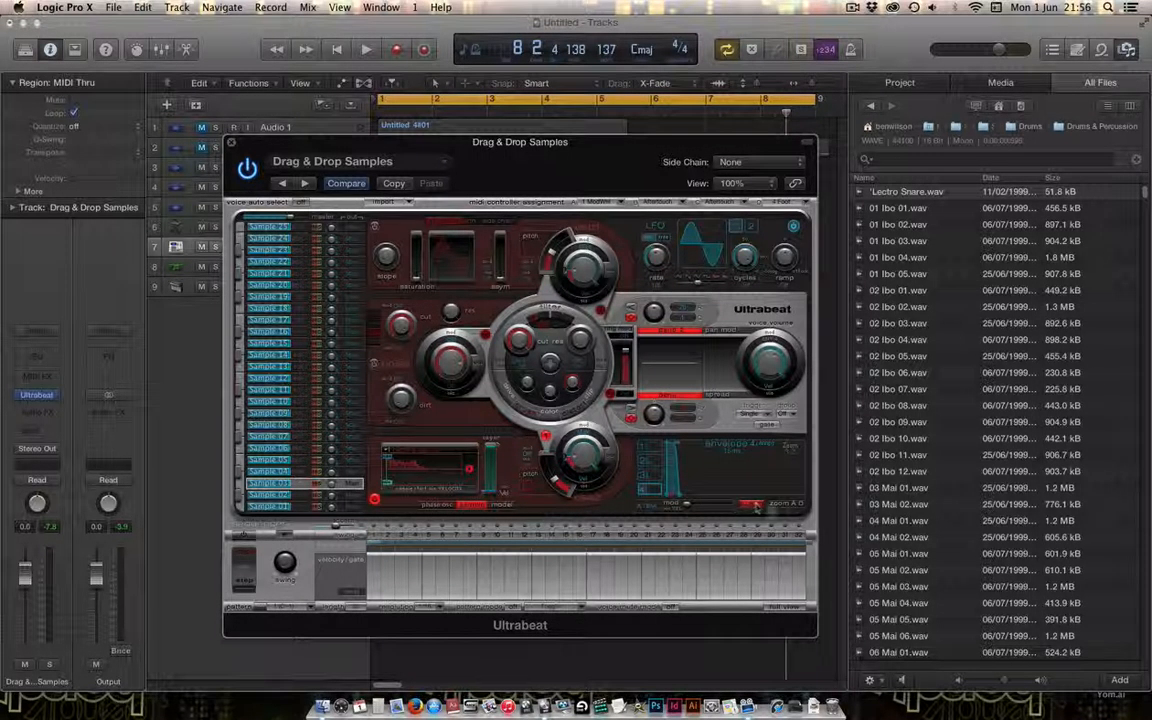
- Check the output routing choices for Sample 03 without changing them and play the slot again
left_click(347, 485)
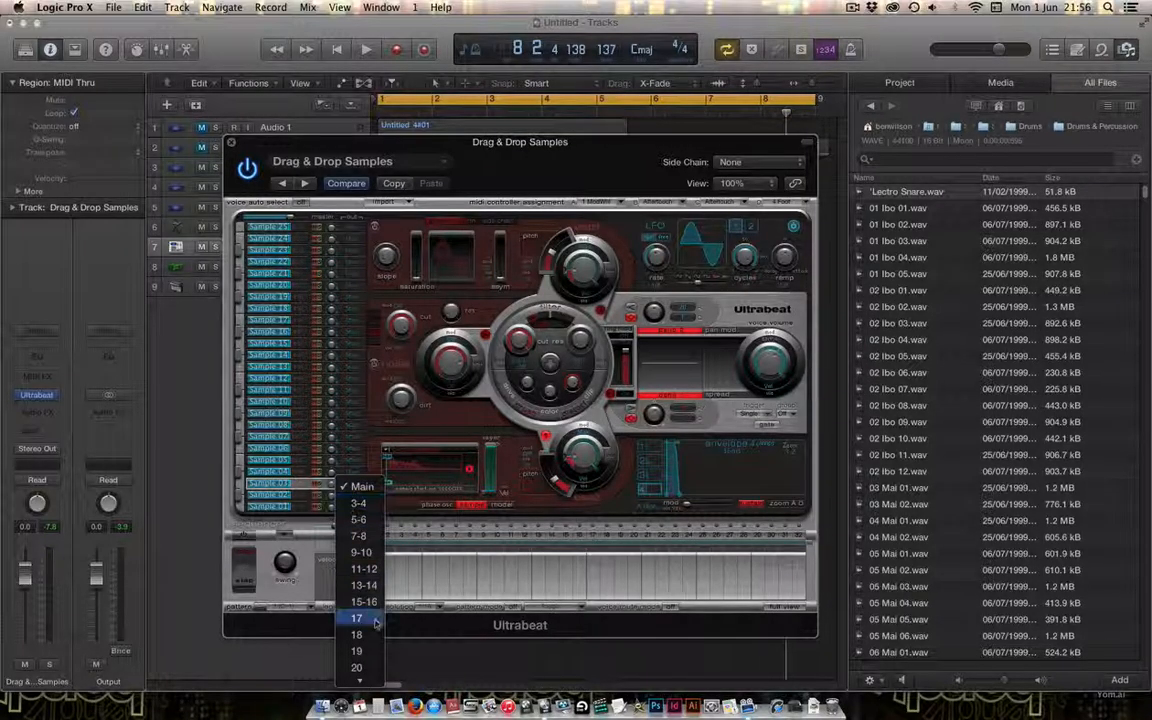
left_click(379, 430)
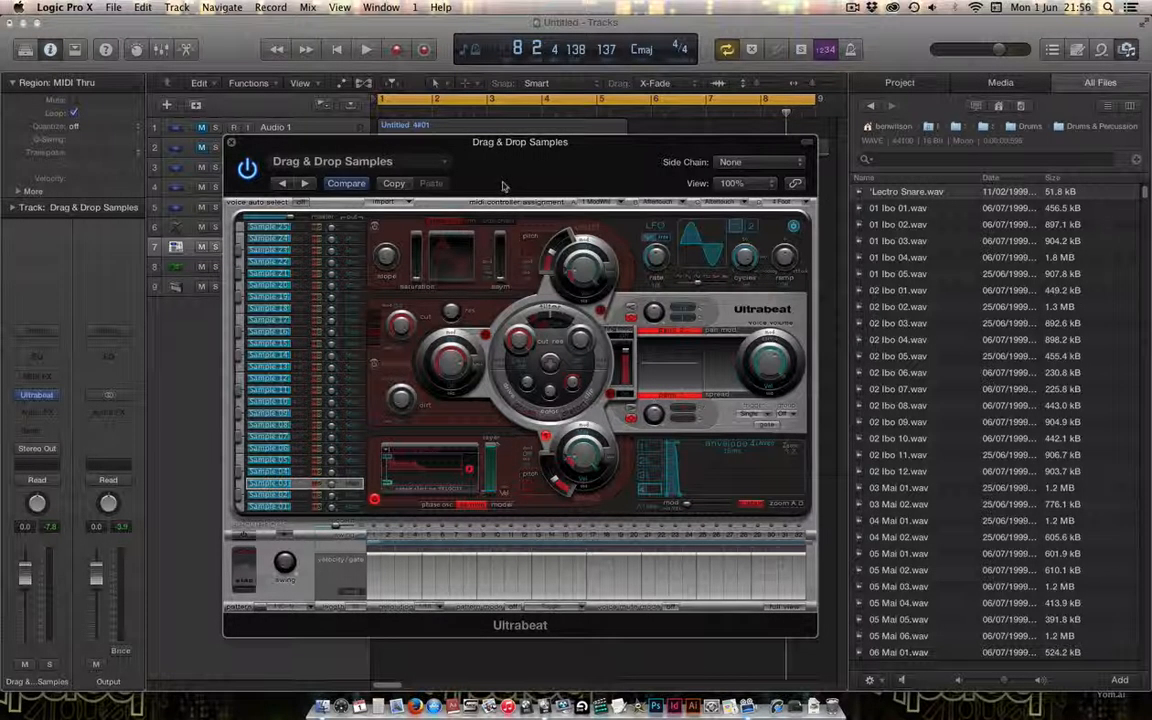
left_click_drag(510, 184, 506, 194)
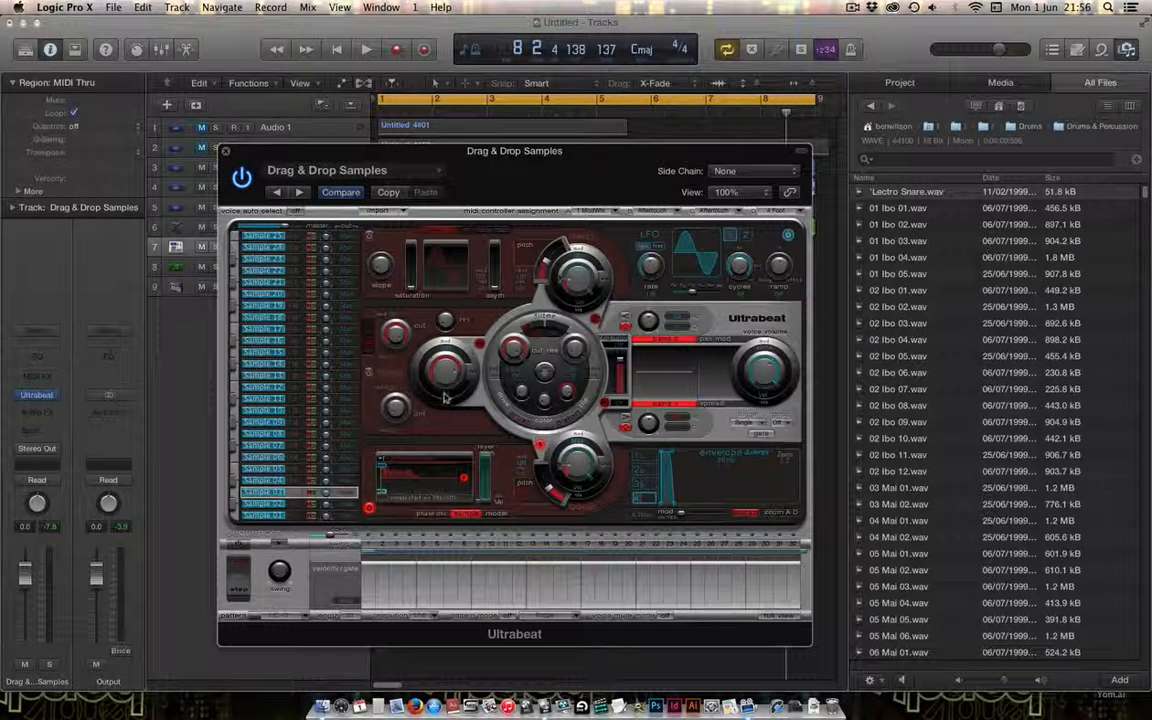
left_click(234, 494)
left_click_drag(299, 443, 295, 508)
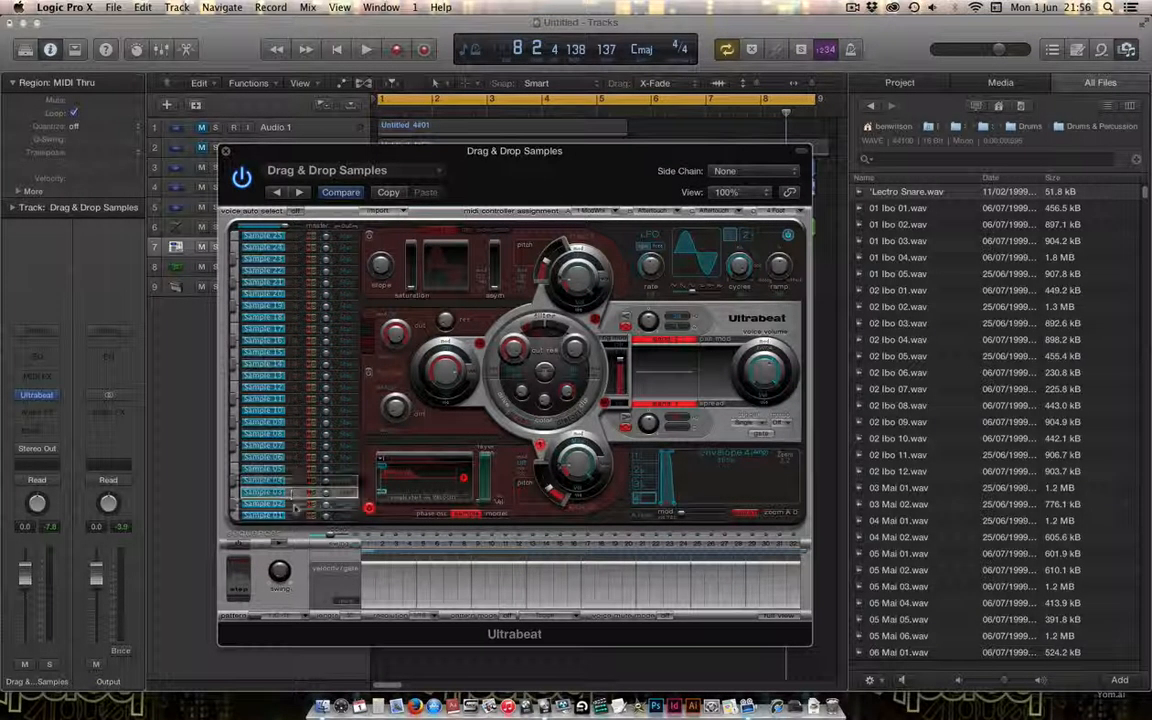
left_click(287, 494)
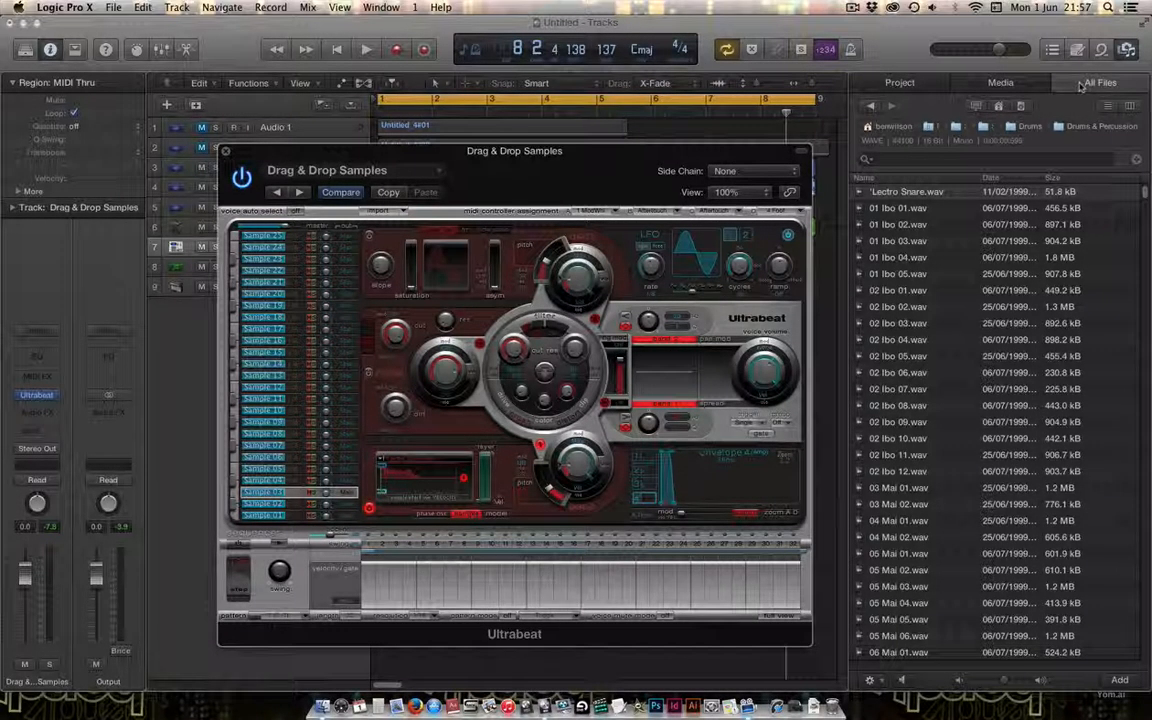
- Find the kick samples in the Drums & Percussion folder and audition those from Kick 01.wav to Kick 07 OS.wav
left_click(1080, 85)
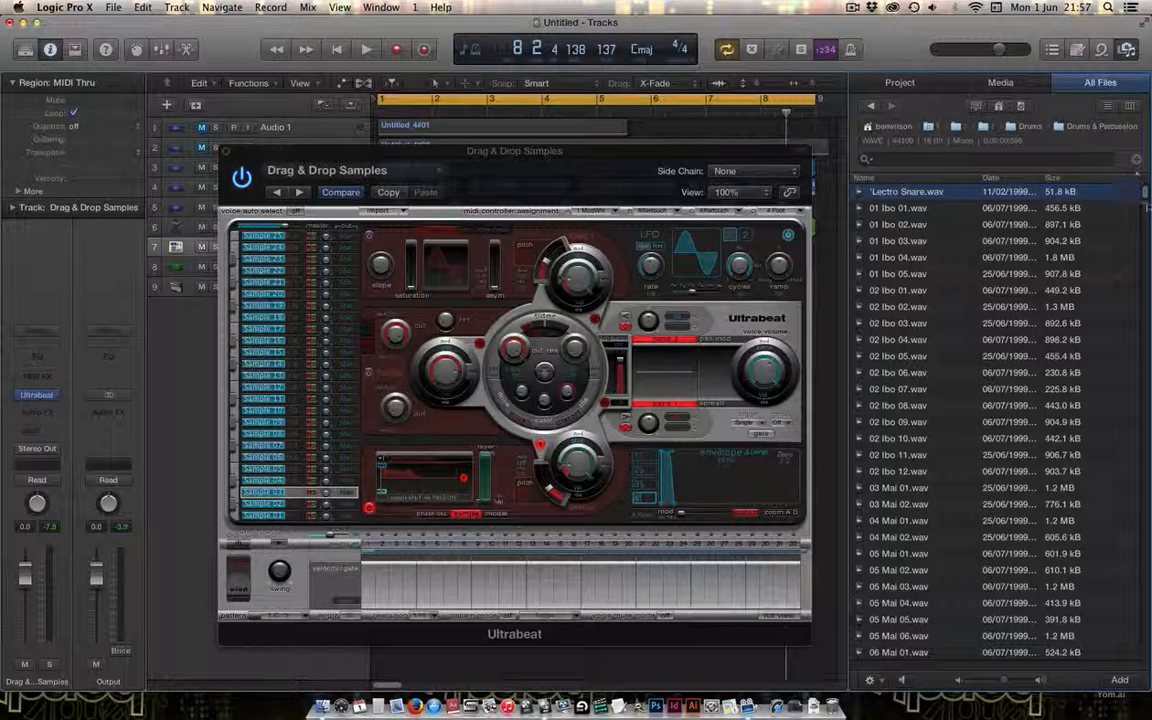
scroll(1112, 287, "down", 20)
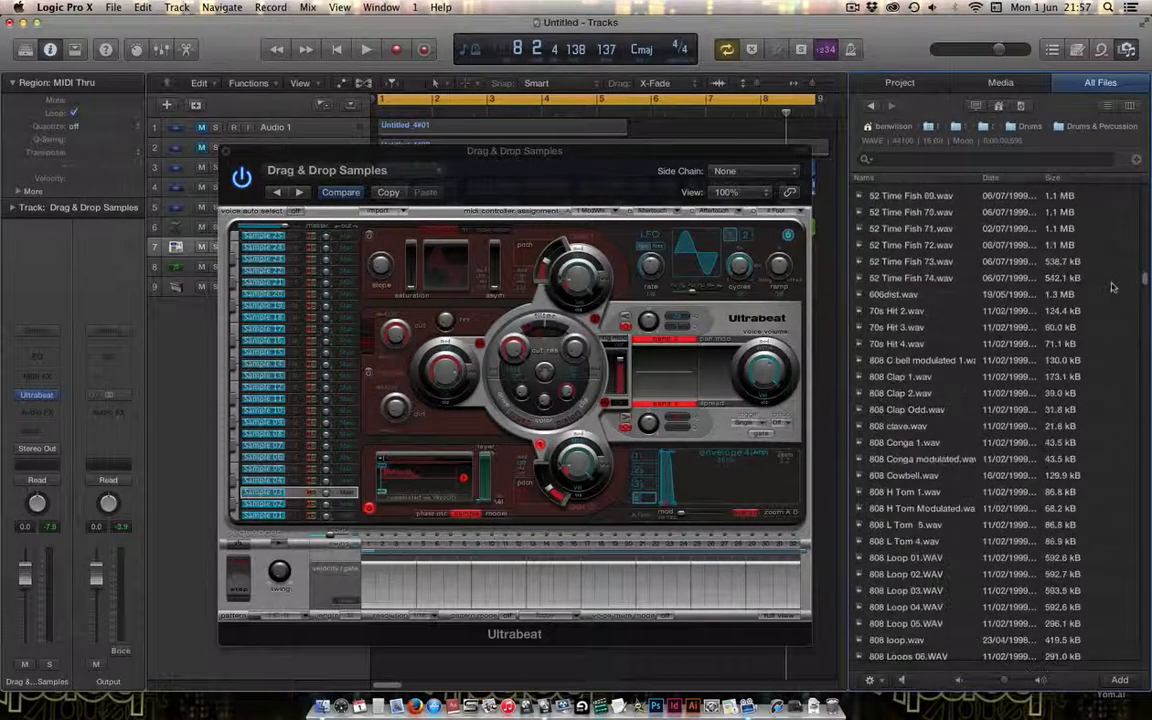
scroll(1112, 287, "down", 20)
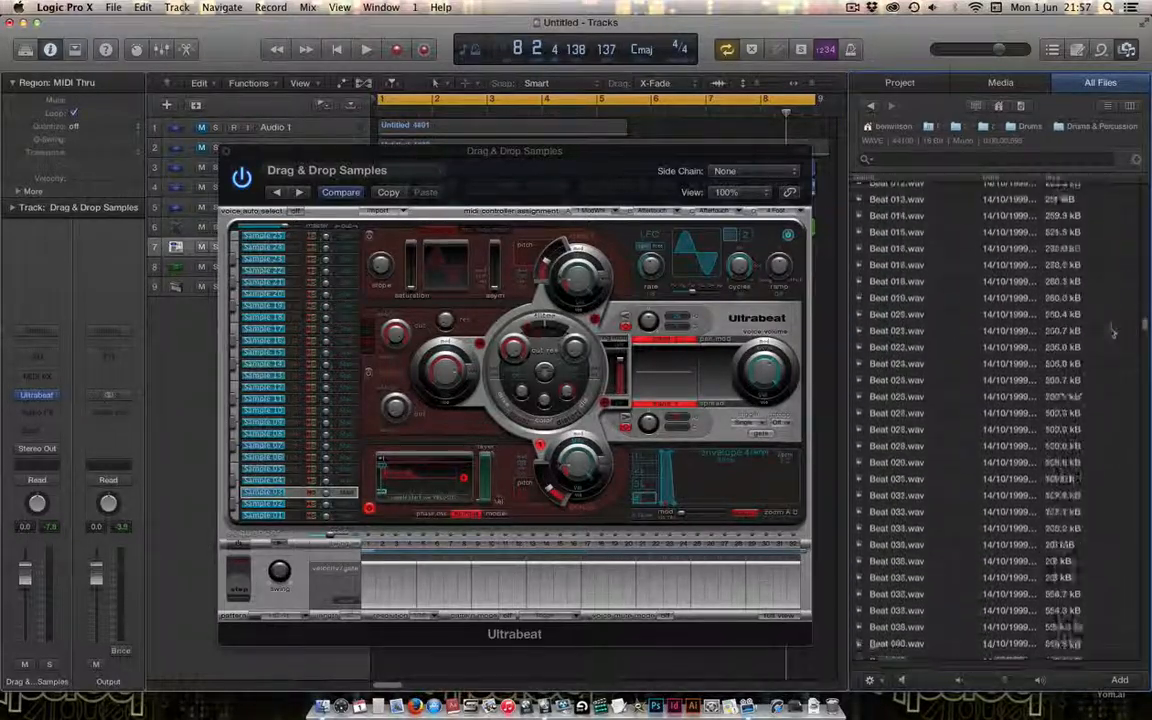
scroll(1112, 331, "down", 20)
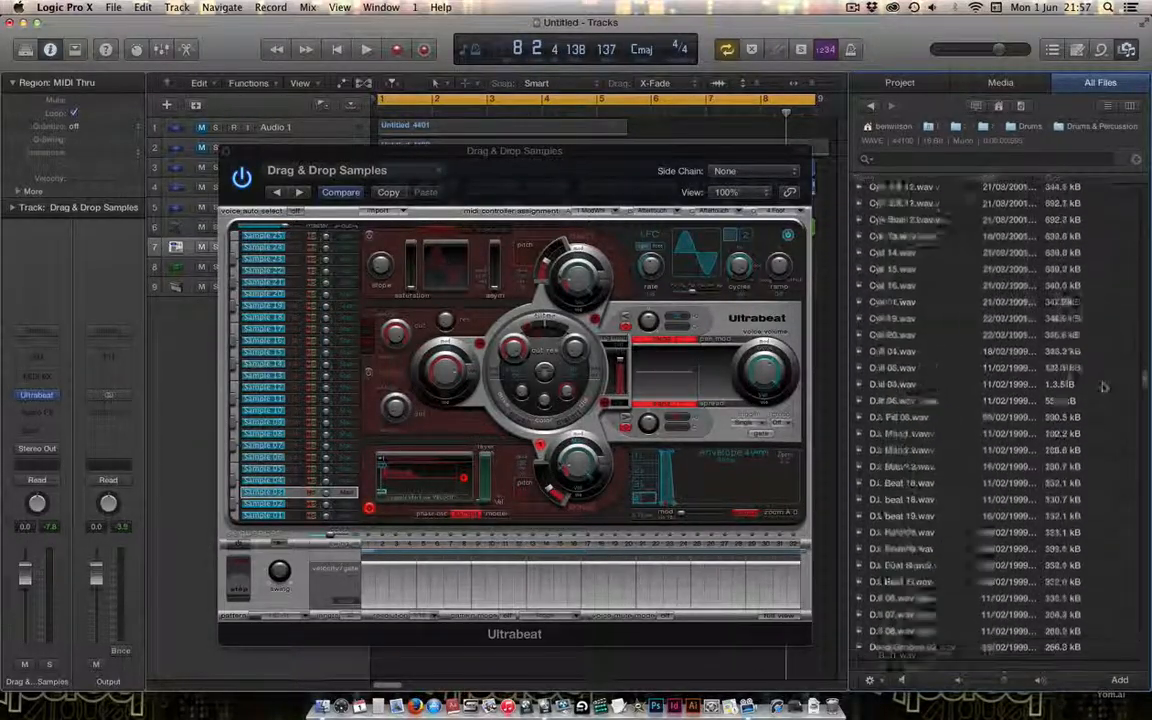
scroll(1104, 387, "down", 20)
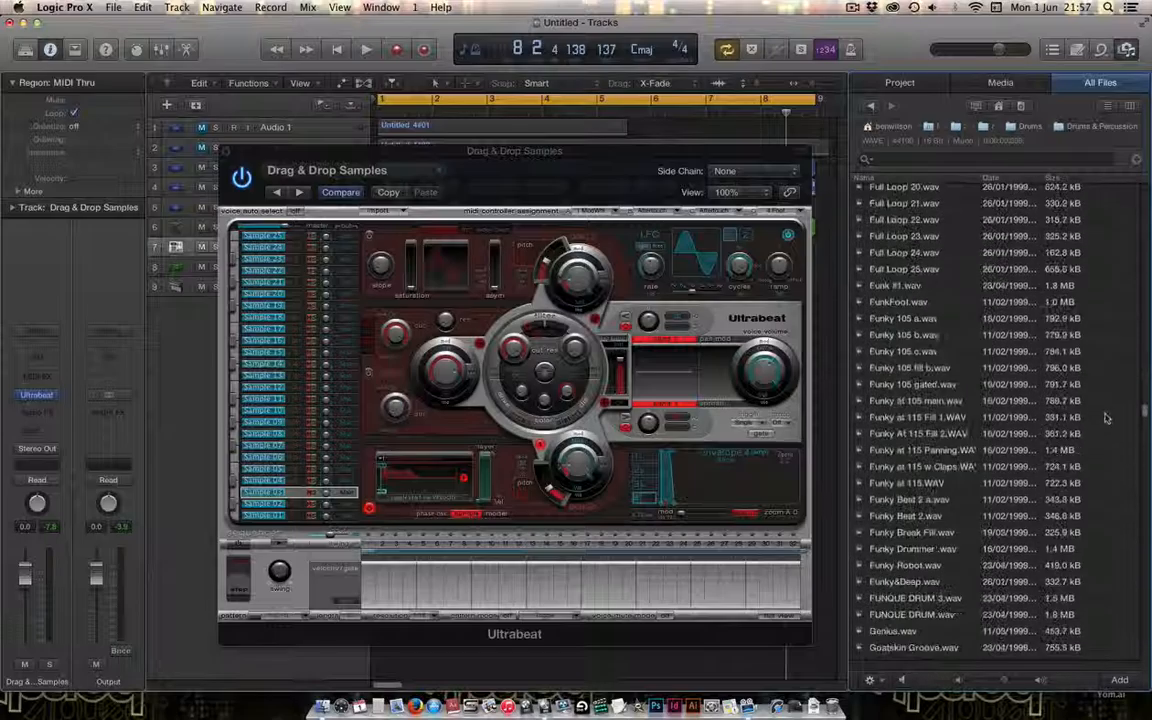
scroll(1106, 418, "down", 20)
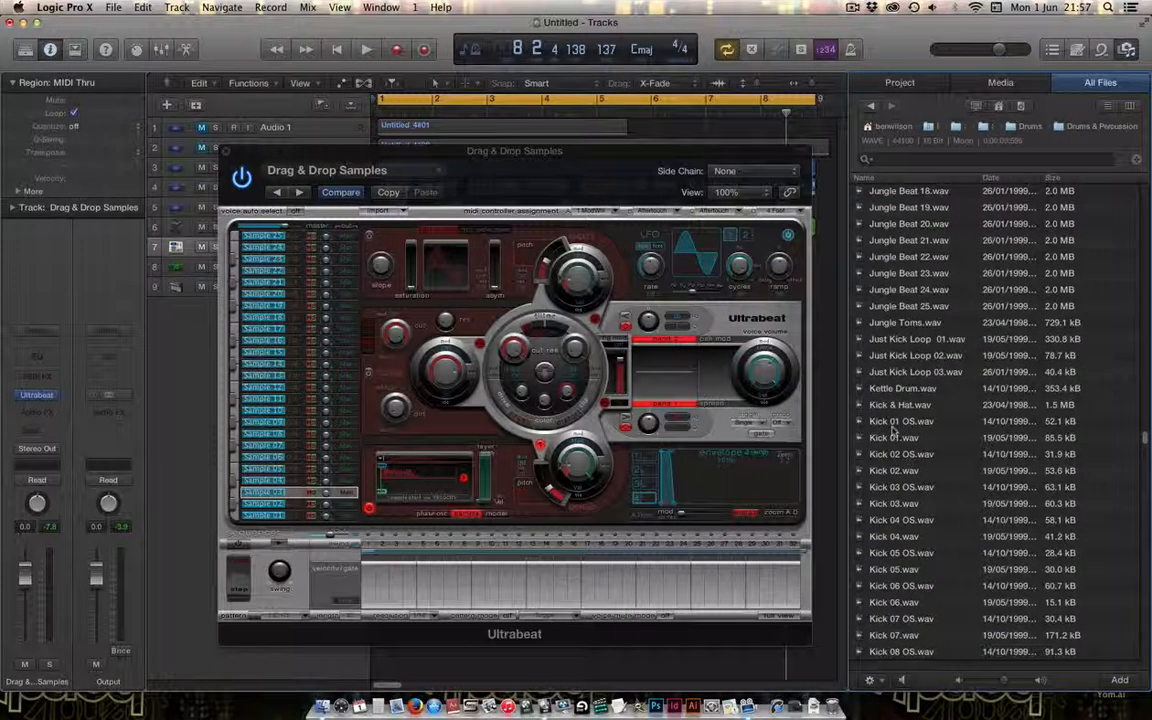
left_click(893, 433)
left_click(895, 487)
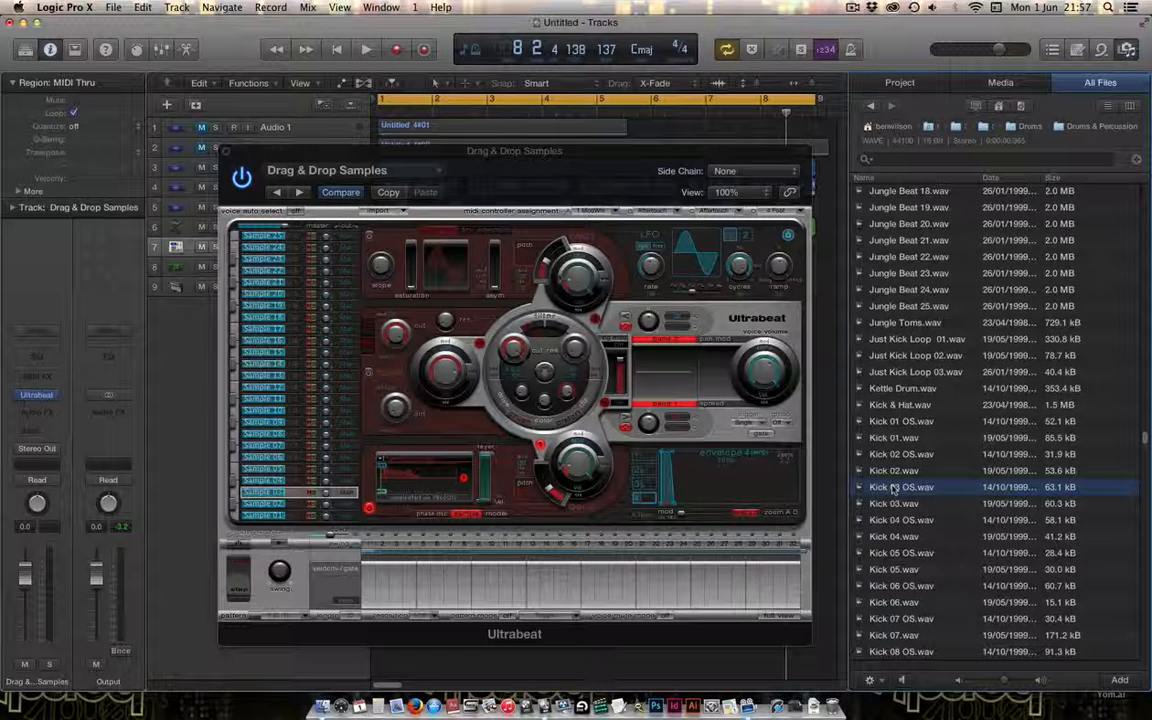
left_click(895, 520)
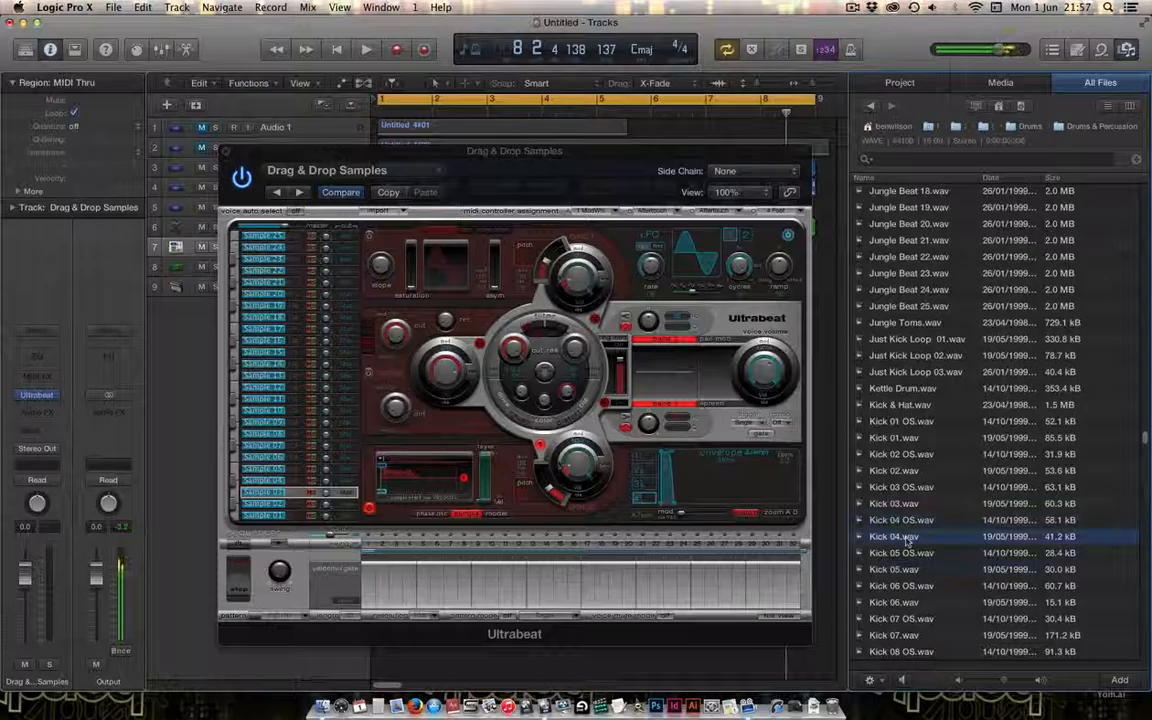
left_click(903, 553)
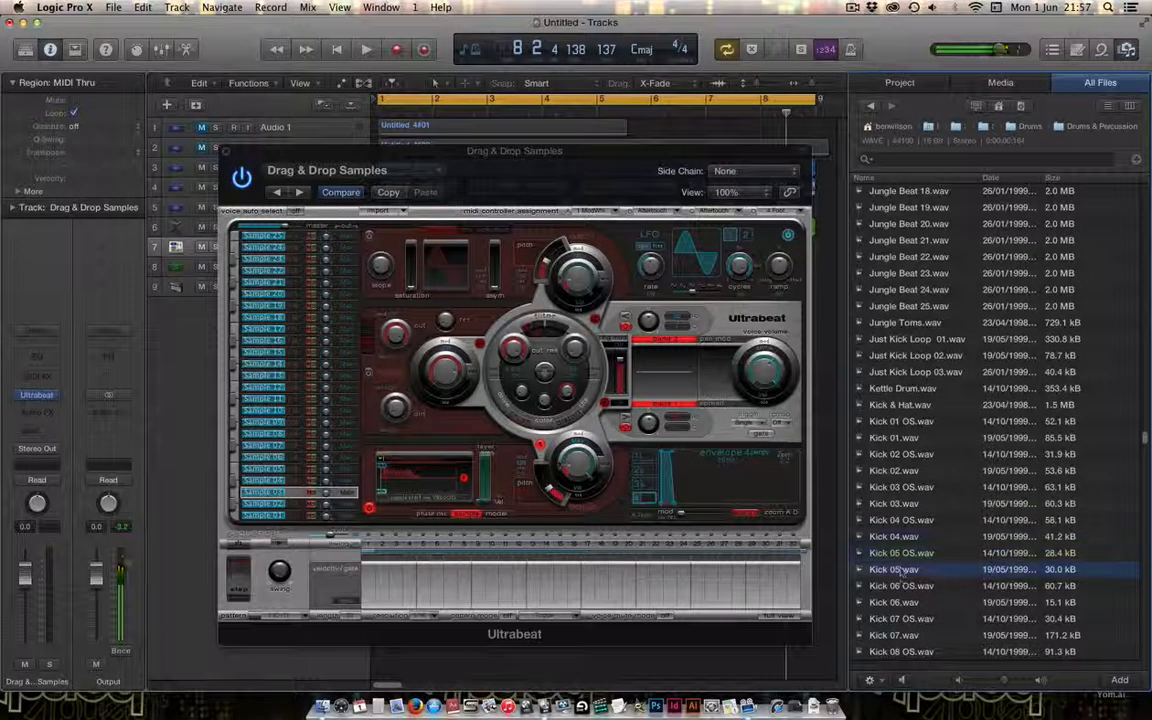
left_click(901, 586)
left_click(915, 619)
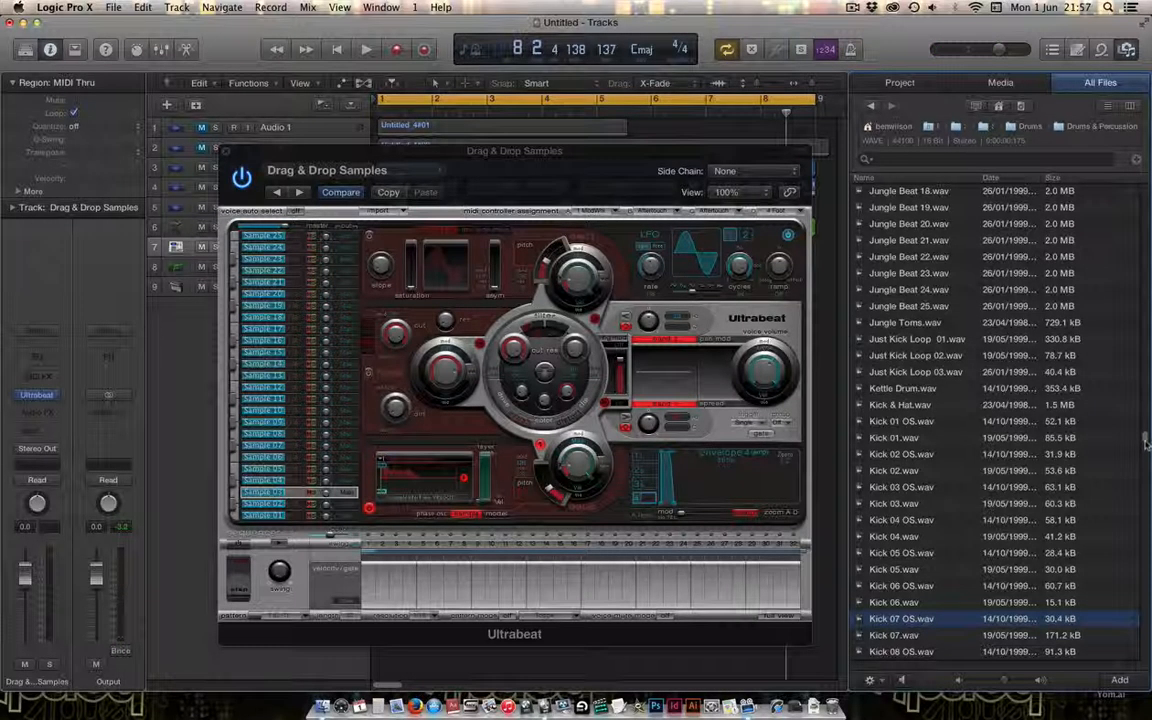
- Audition the kick samples from Kick 07.wav through Kick 09.wav in the file browser
scroll(1145, 443, "down", 10)
scroll(1145, 443, "up", 5)
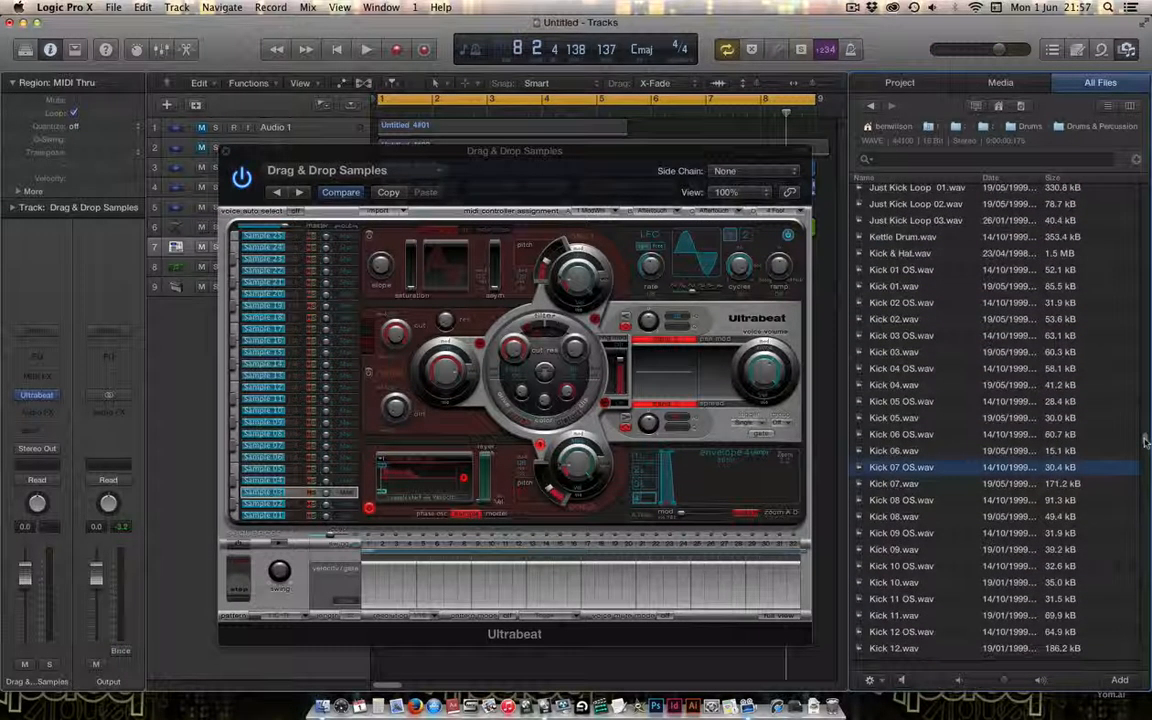
left_click(916, 486)
left_click(918, 501)
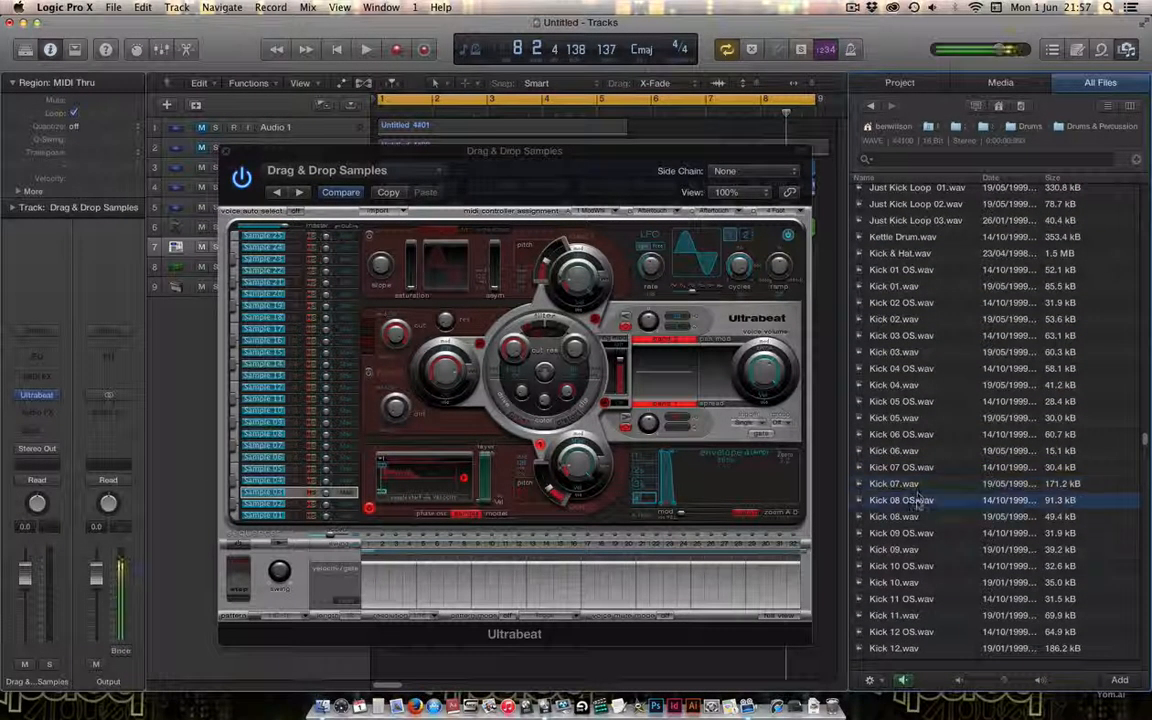
left_click(921, 519)
left_click(926, 536)
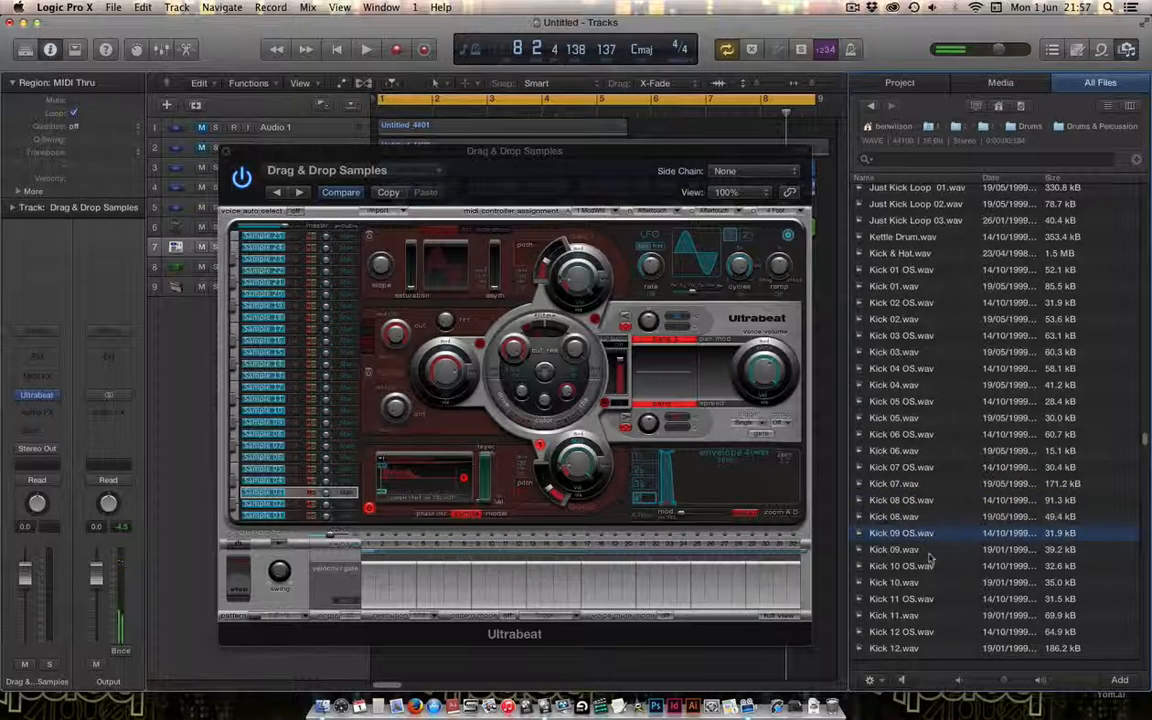
left_click(929, 552)
- Audition the kick samples between Kick 22.wav and Kick 29.wav in the same folder
left_click_drag(1146, 440, 1146, 450)
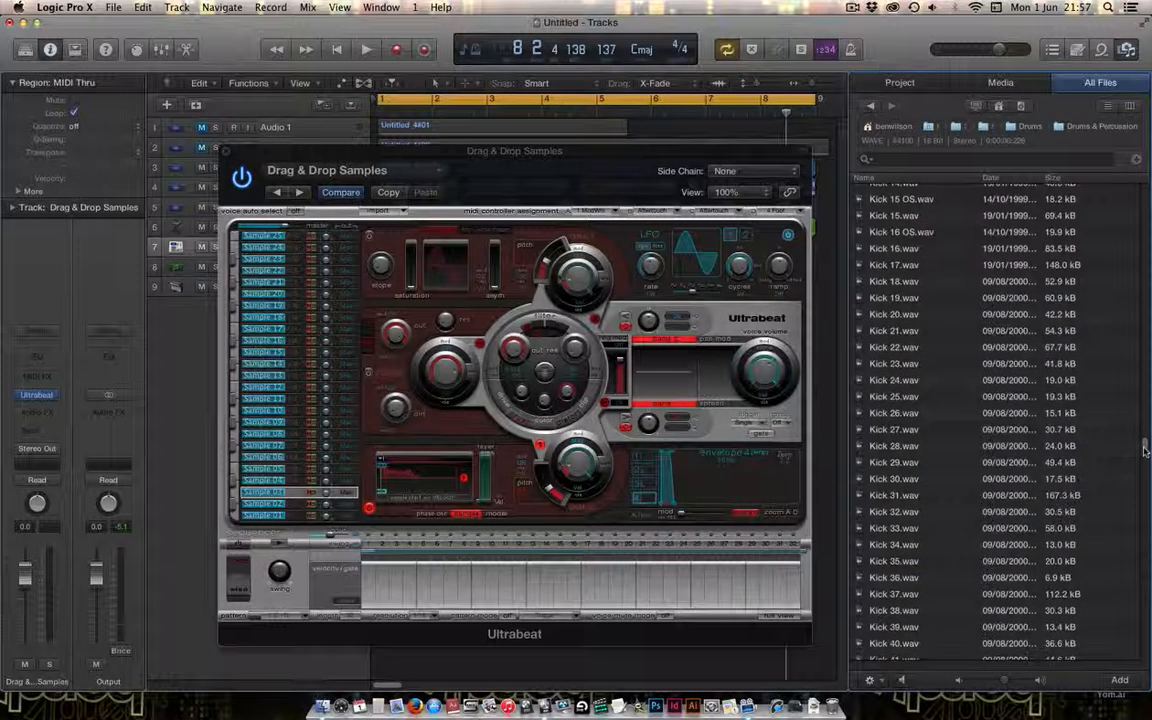
left_click(921, 433)
left_click(908, 450)
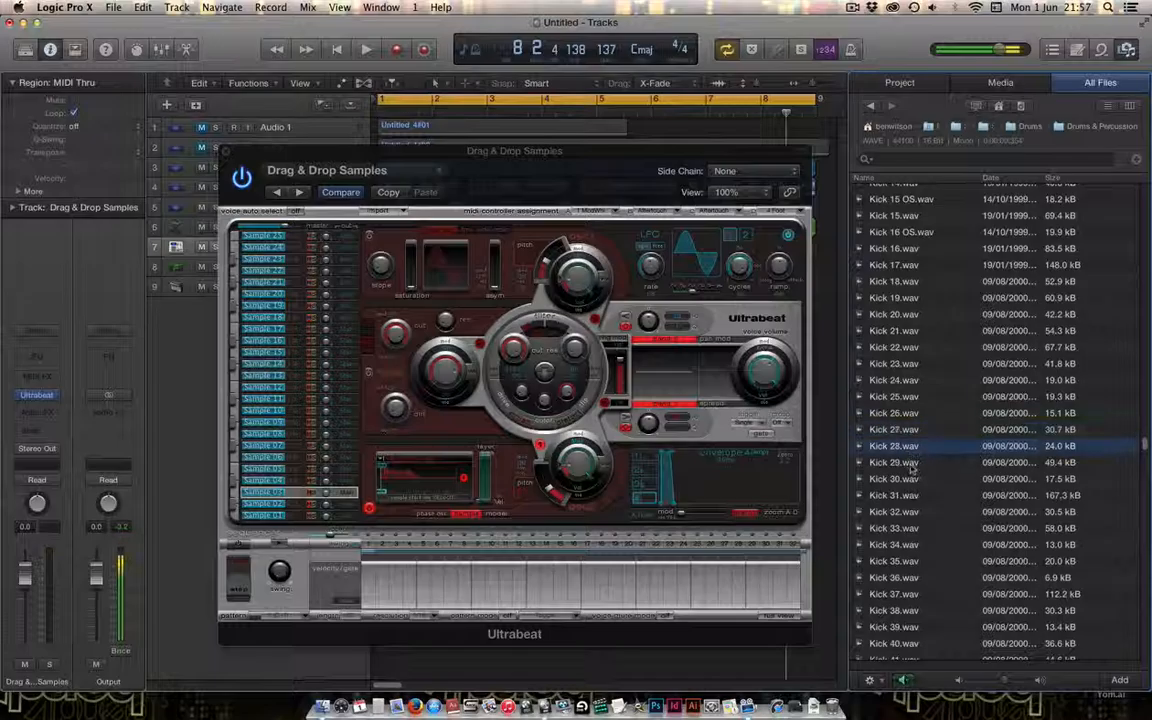
left_click(911, 465)
left_click(898, 415)
left_click(899, 398)
left_click(900, 381)
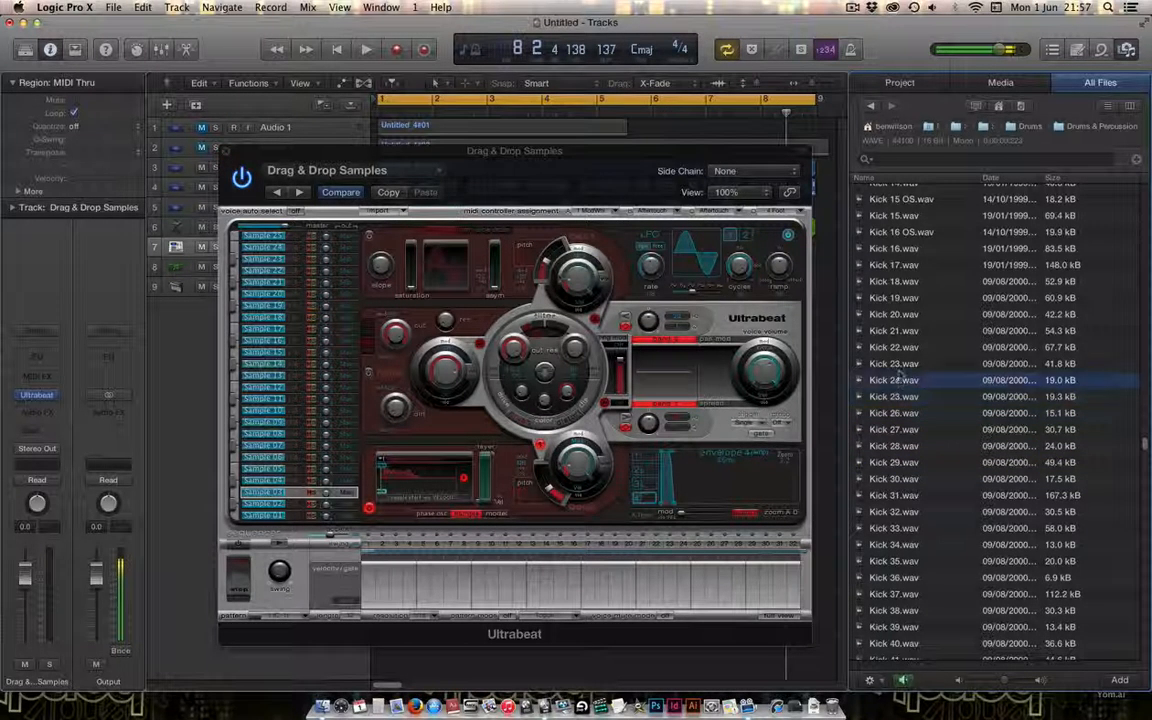
left_click(900, 365)
left_click(901, 351)
- Audition Kick 25.wav and Kick 28.wav again, and the kick samples from Kick 31.wav to Kick 34.wav
left_click(903, 399)
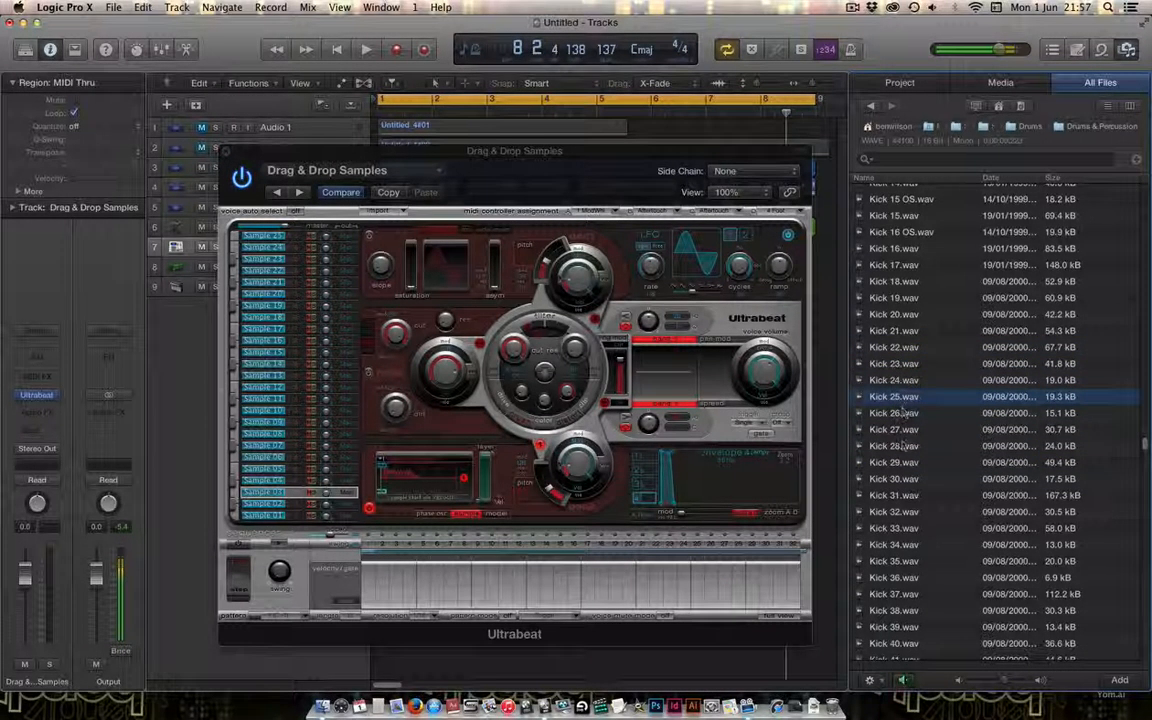
left_click(904, 450)
left_click(899, 510)
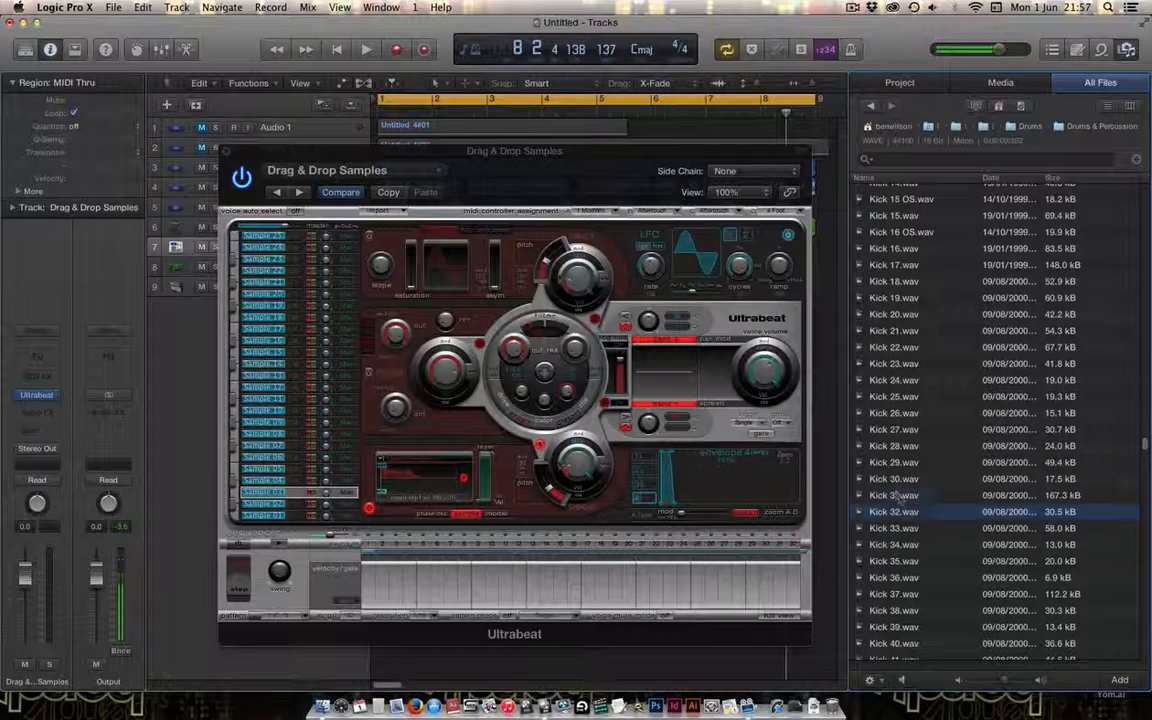
left_click(898, 495)
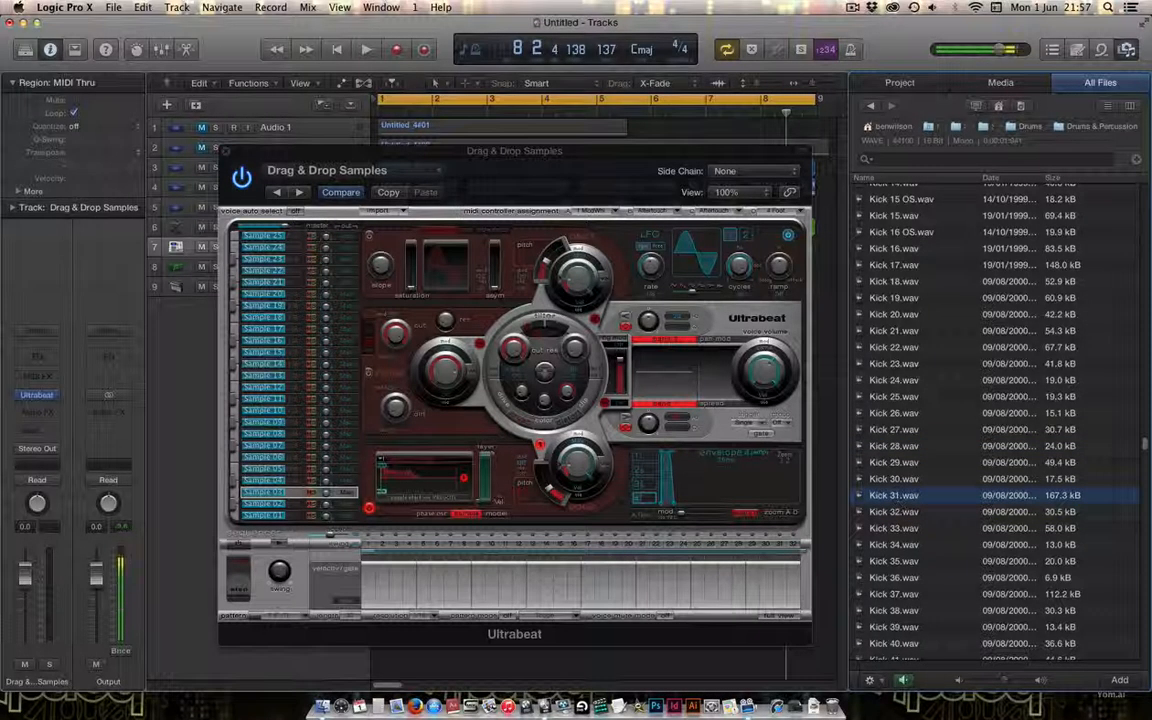
left_click(900, 547)
left_click(896, 529)
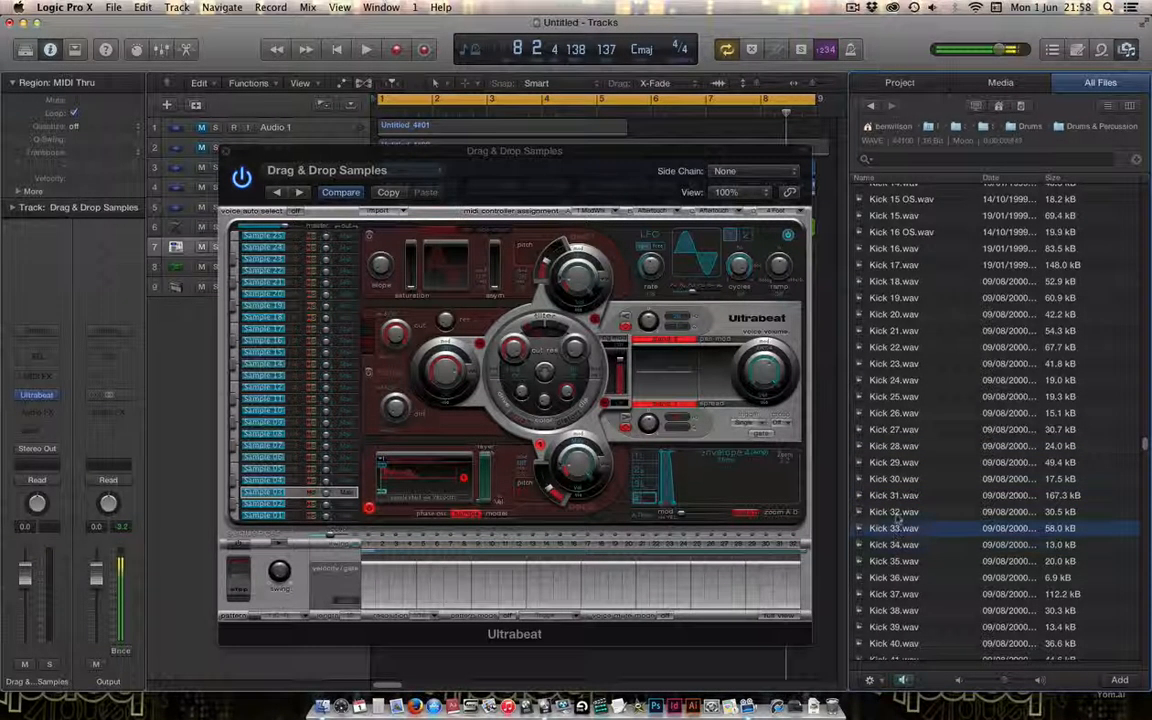
left_click(896, 512)
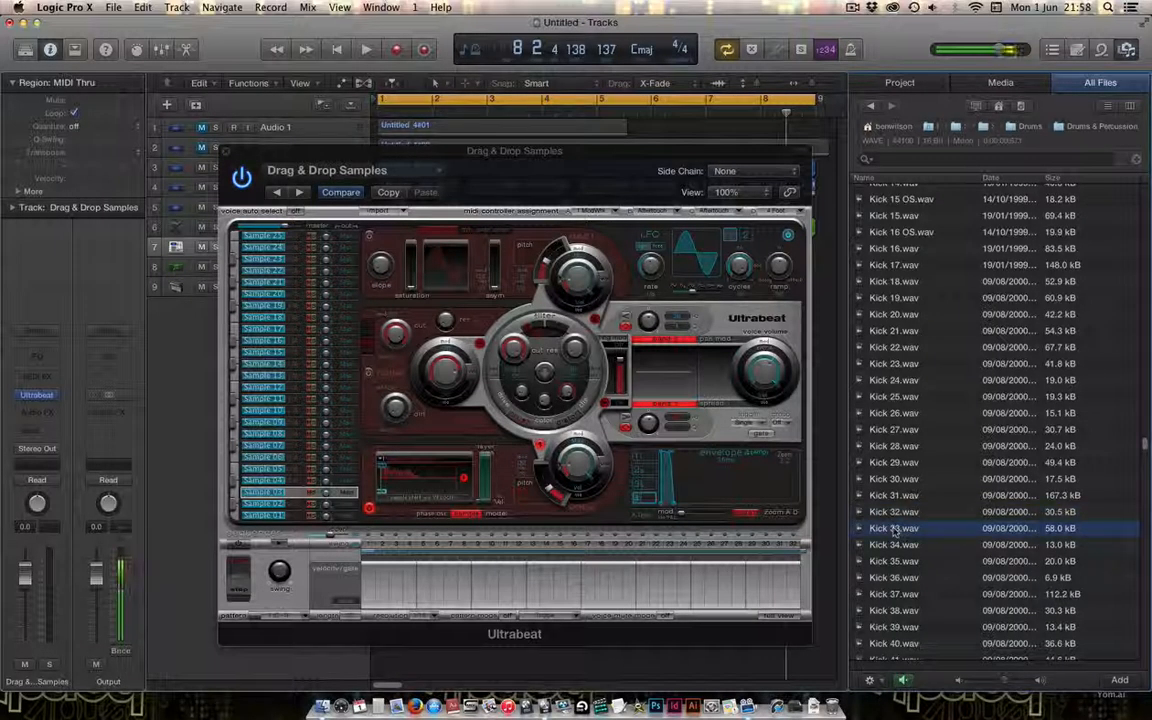
- Compare the sounds of Kick 33.wav and Kick 31.wav by playing them alternately
left_click(896, 529)
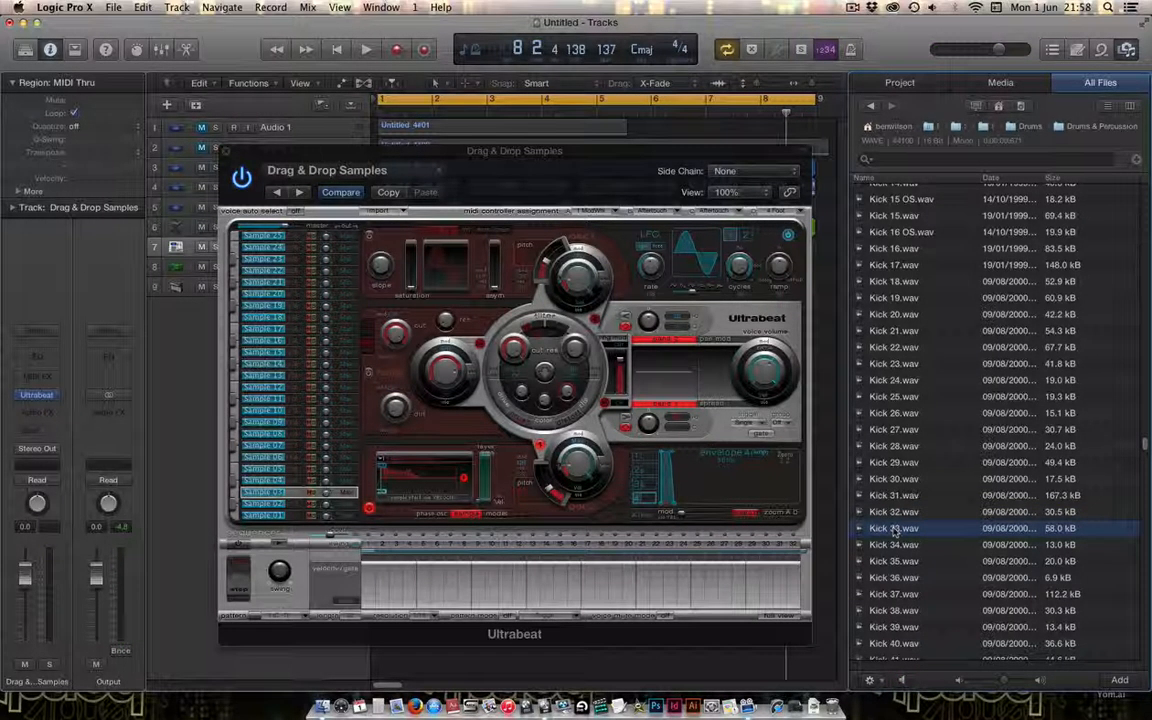
left_click(888, 496)
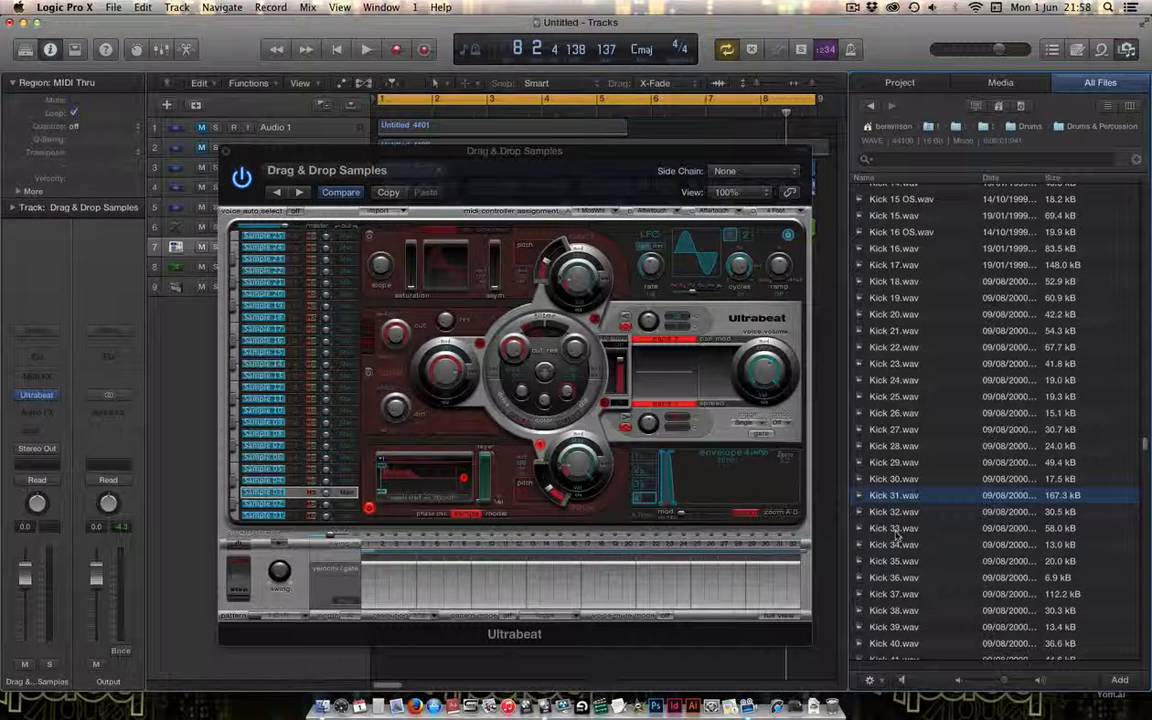
left_click(894, 528)
left_click(893, 499)
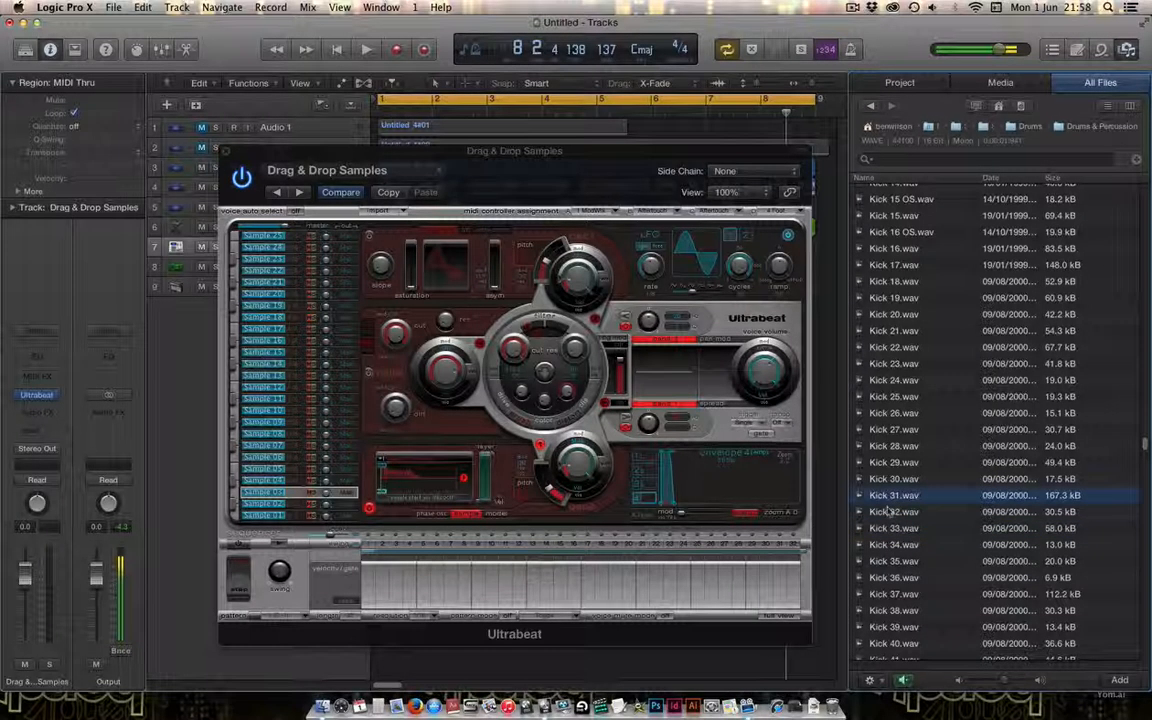
left_click(887, 529)
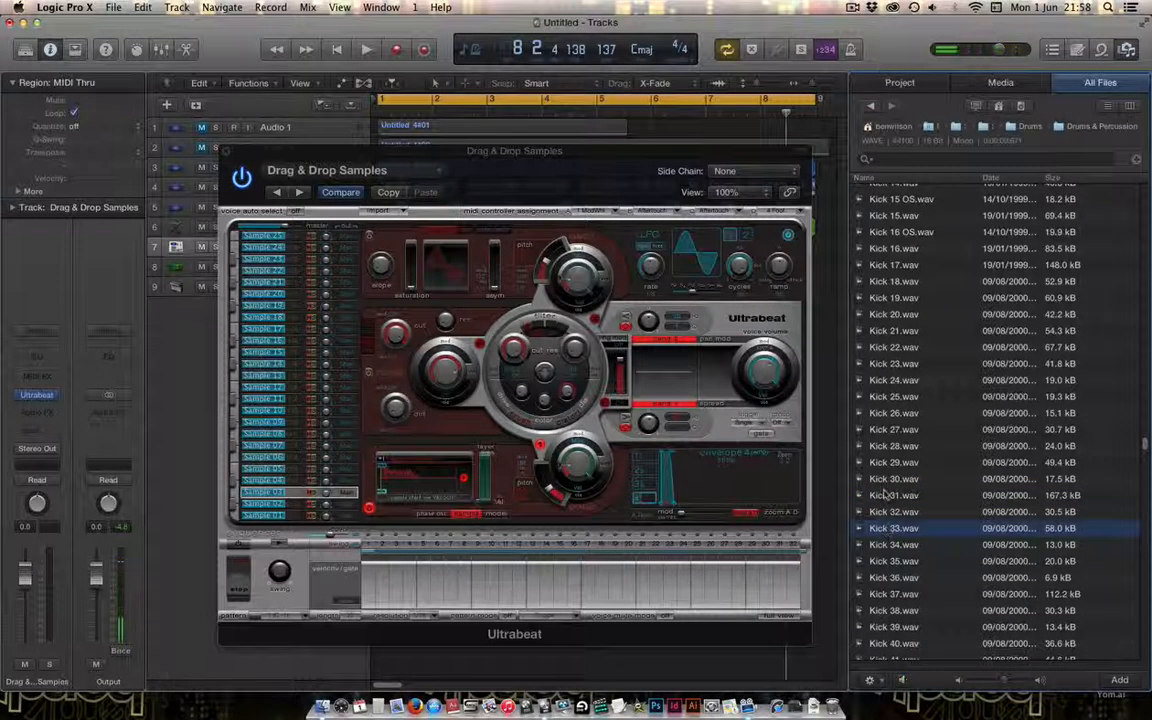
- Load Kick 31.wav from the file browser into Ultrabeat's Sample 01 slot
left_click(891, 497)
left_click_drag(897, 504, 843, 516)
left_click_drag(843, 516, 876, 499)
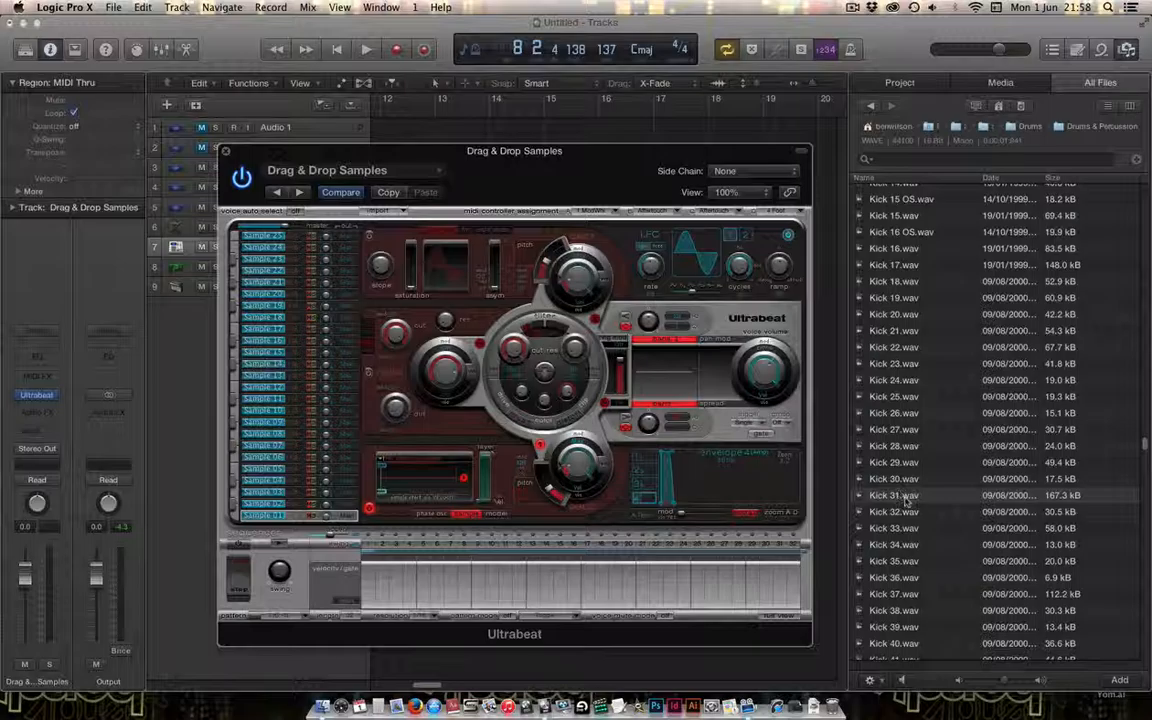
left_click_drag(905, 497, 430, 475)
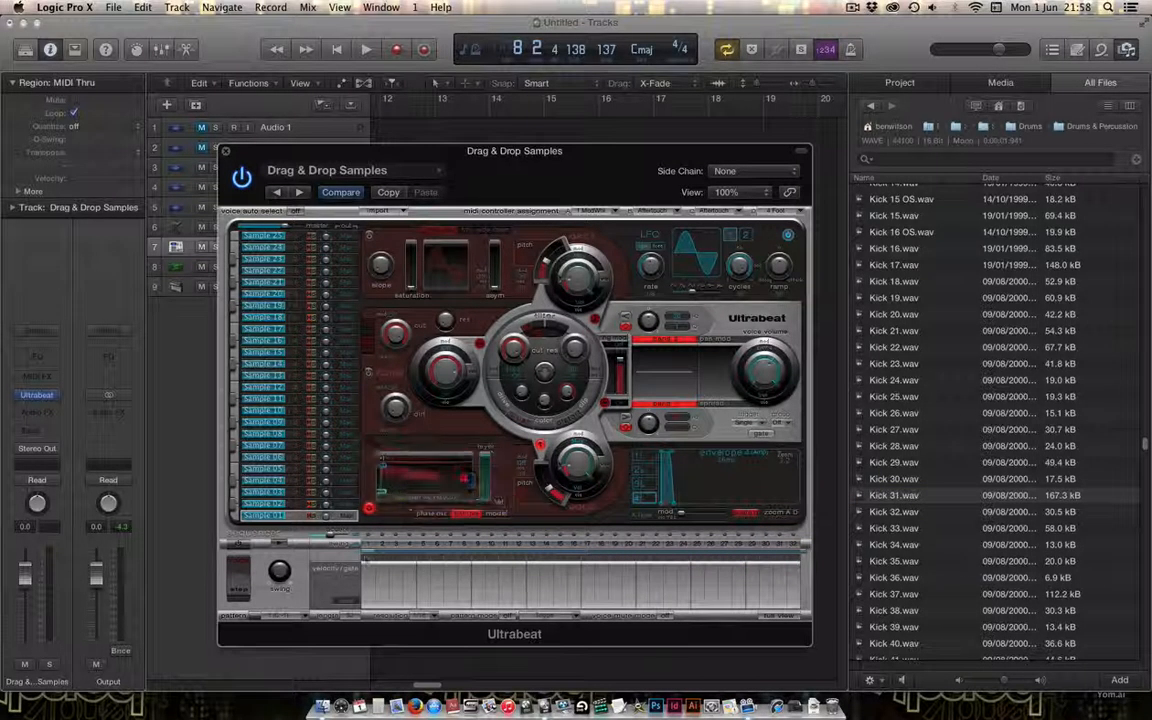
- Select Ultrabeat's Sample 02 slot, audition Kick 27.wav and Kick 28.wav, and load Kick 28.wav into the slot
left_click(268, 505)
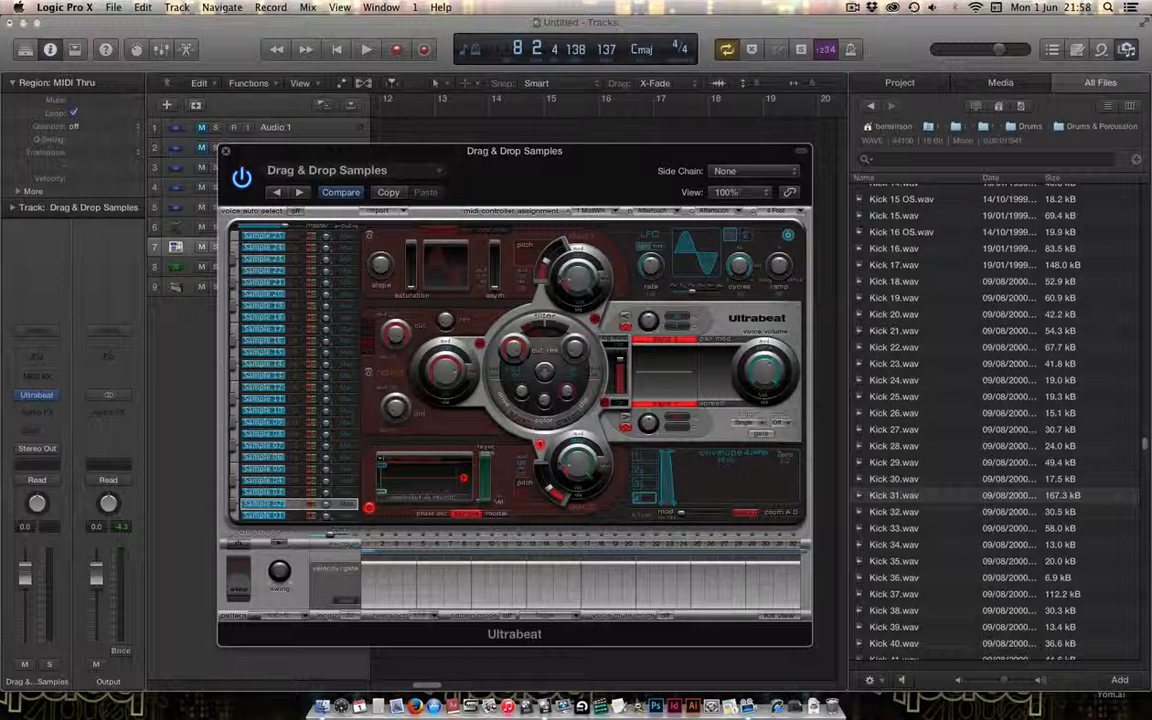
left_click(925, 456)
left_click(928, 449)
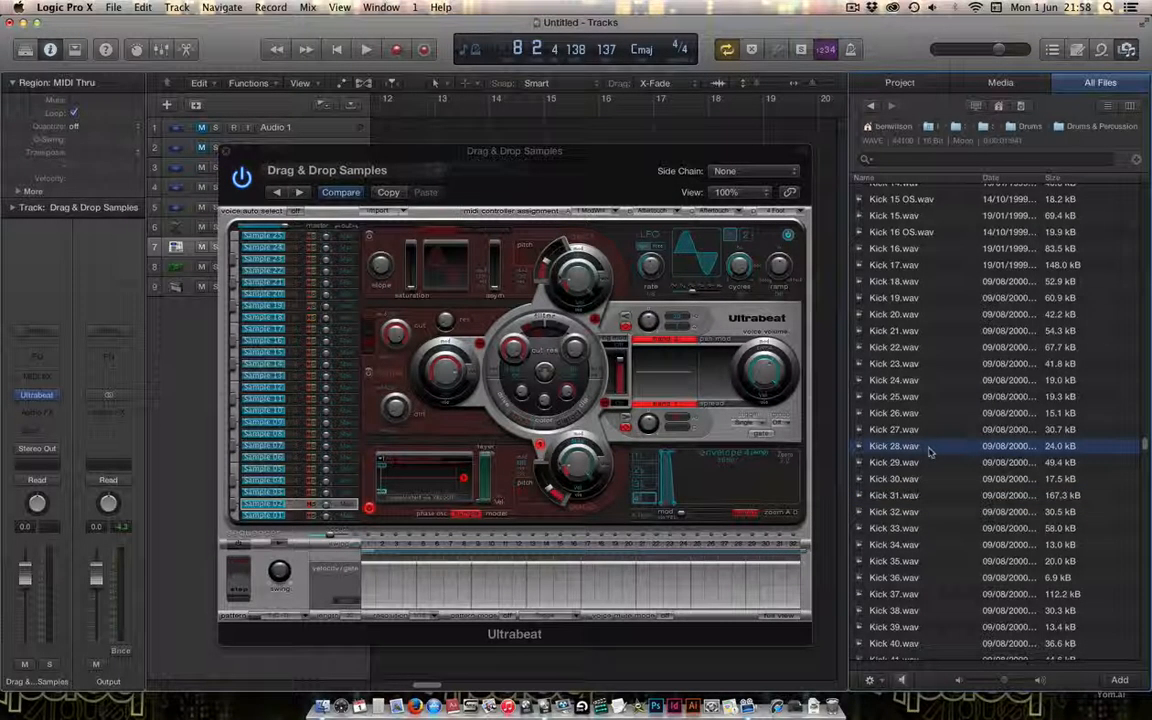
left_click(924, 435)
left_click(922, 446)
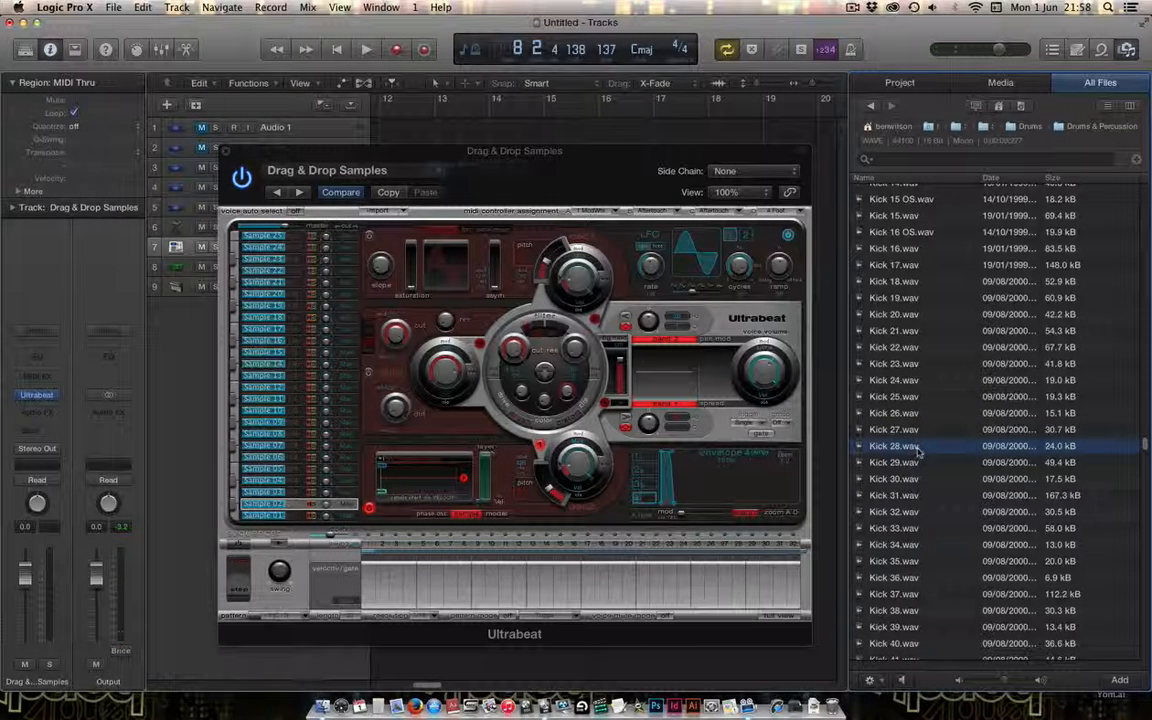
left_click_drag(918, 452, 420, 488)
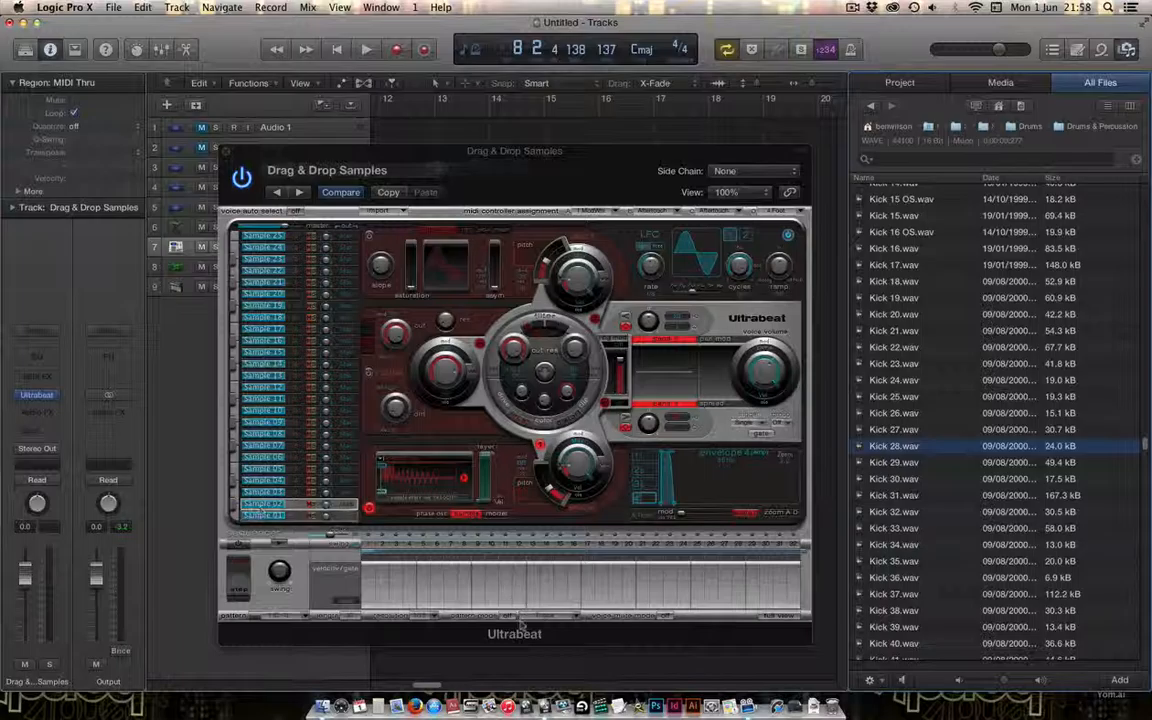
- Show Ultrabeat's full-view step grid and add hits on step 1 for Sample 01 and Sample 02, layering both kicks
left_click(790, 616)
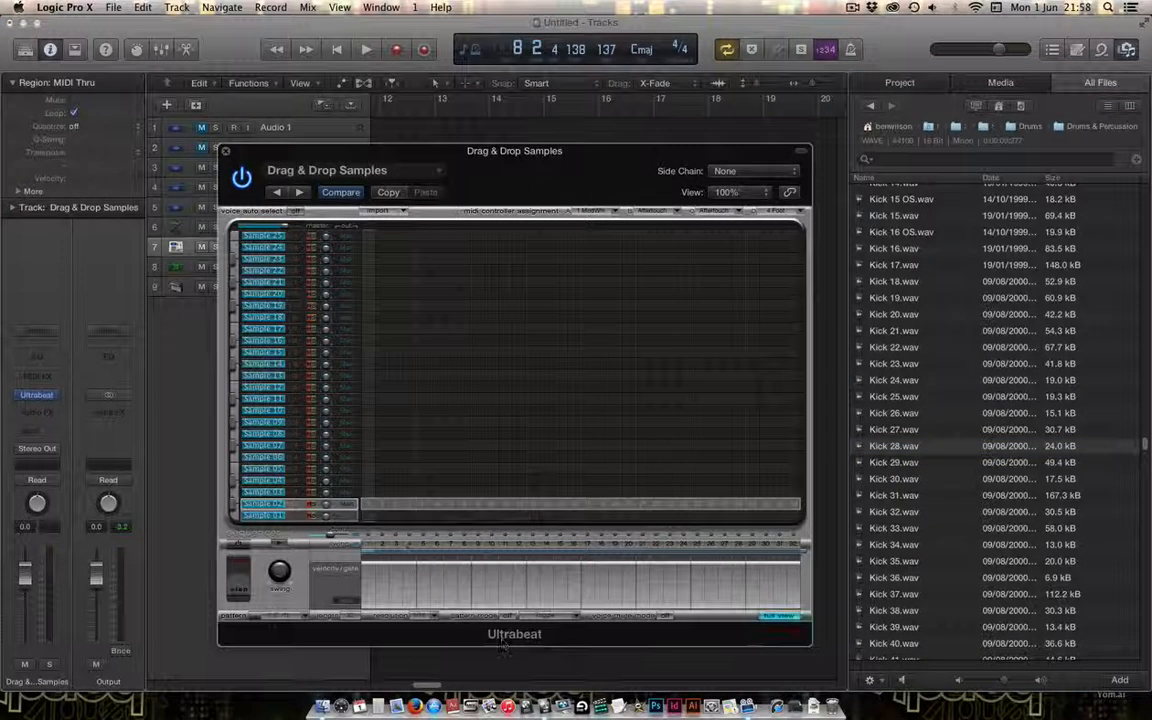
left_click(368, 516)
left_click(368, 505)
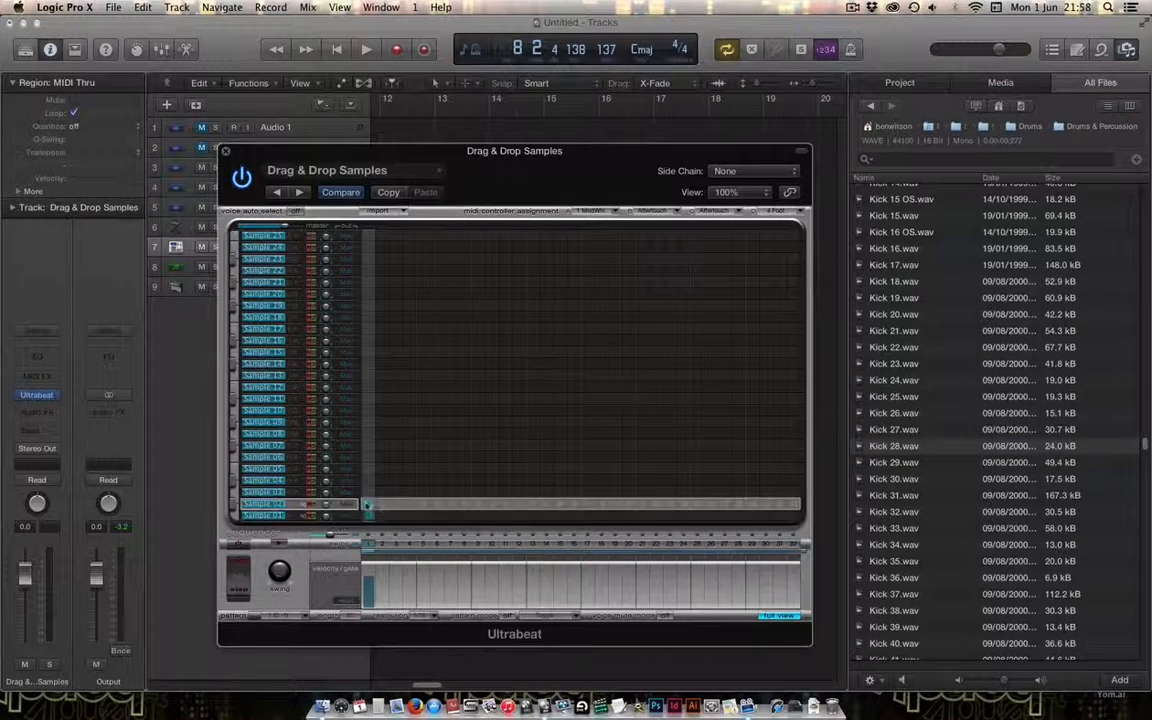
left_click(775, 616)
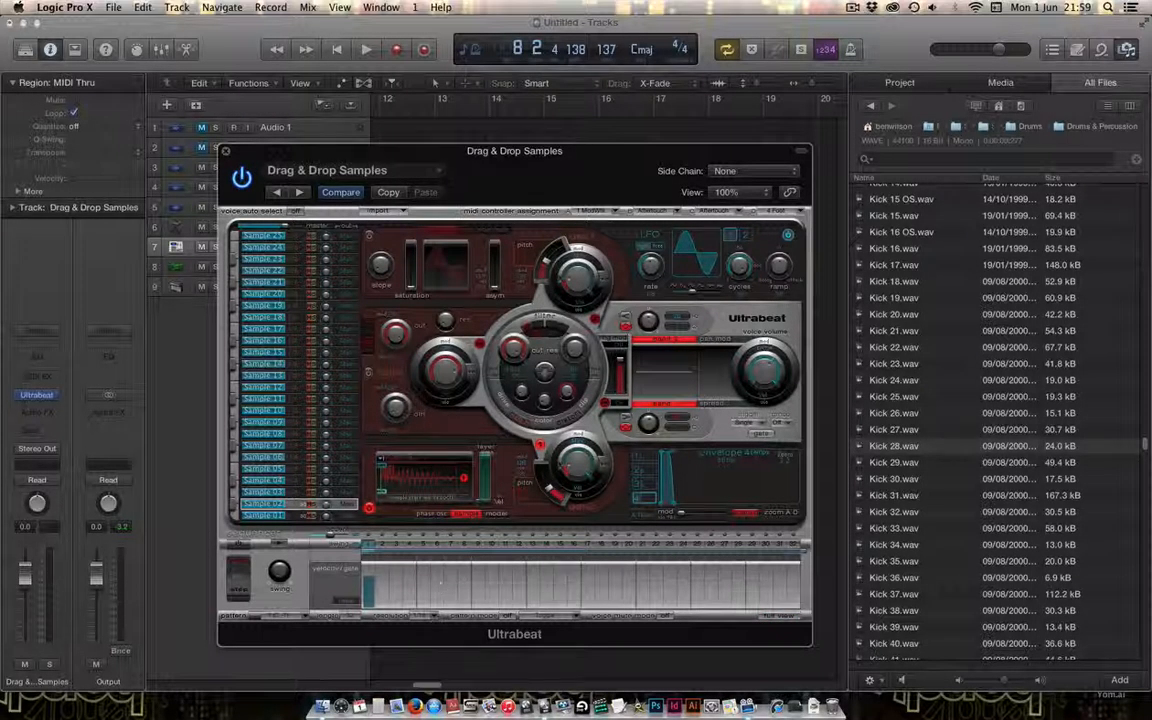
left_click(776, 616)
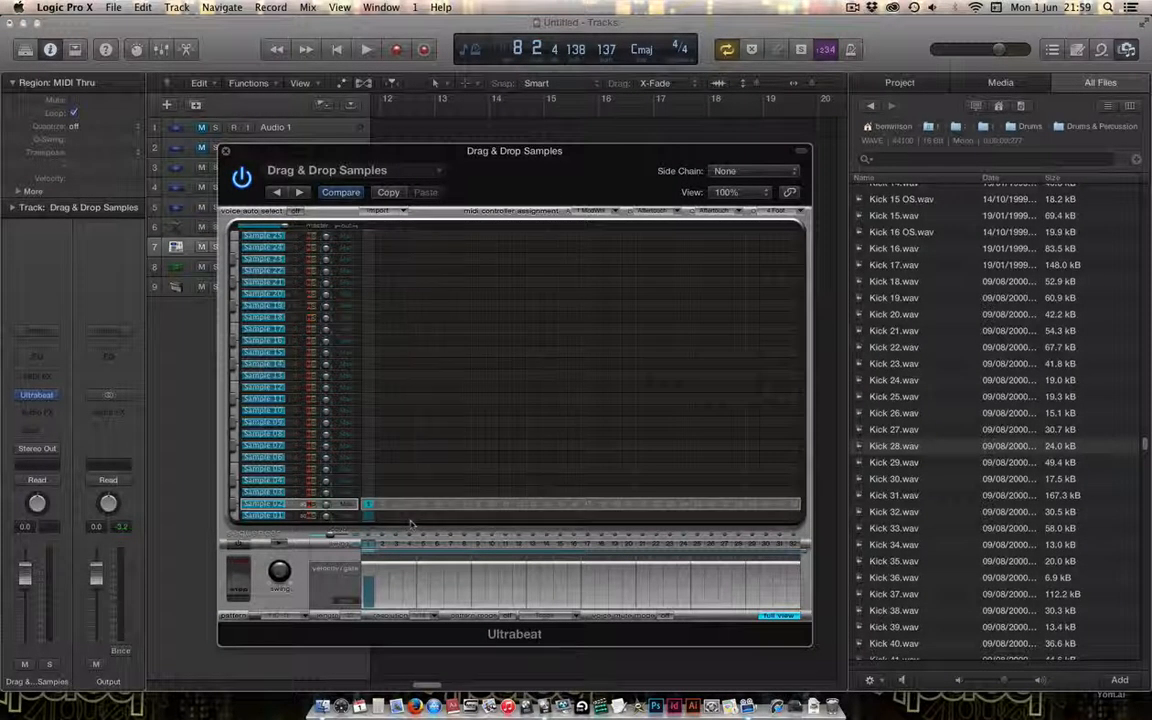
- Turn on Ultrabeat's step sequencer and start and stop its pattern playback several times to hear the layered kicks
key("space")
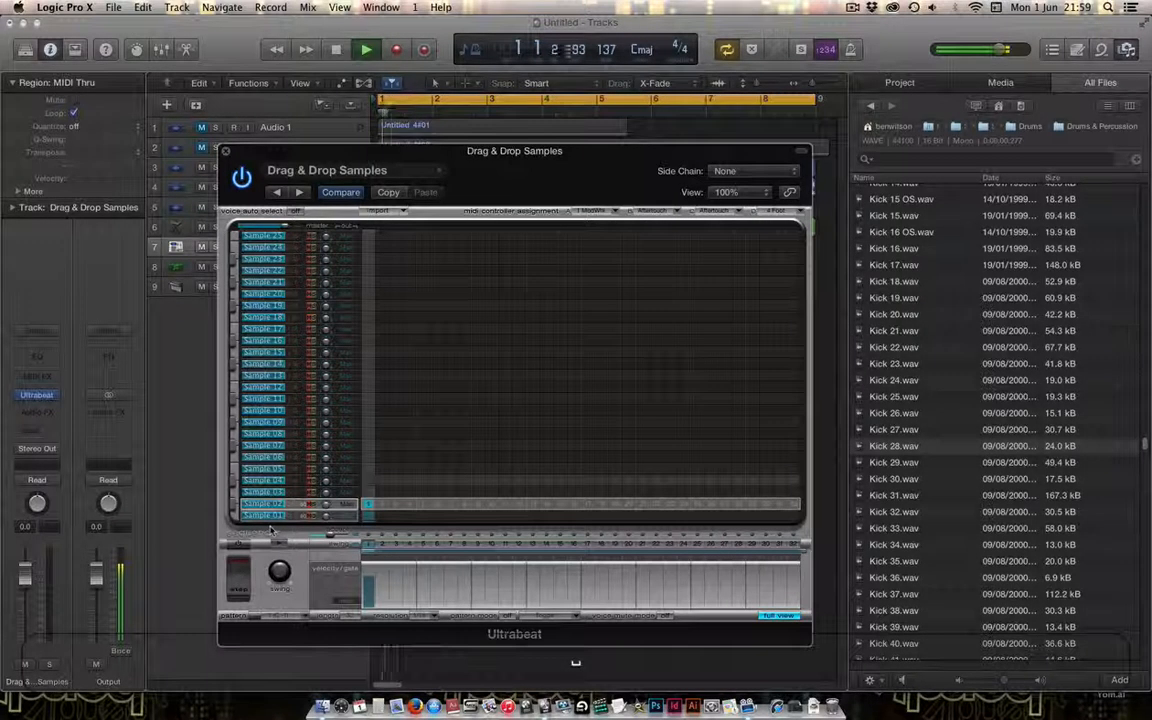
key("space")
left_click(238, 545)
left_click(278, 546)
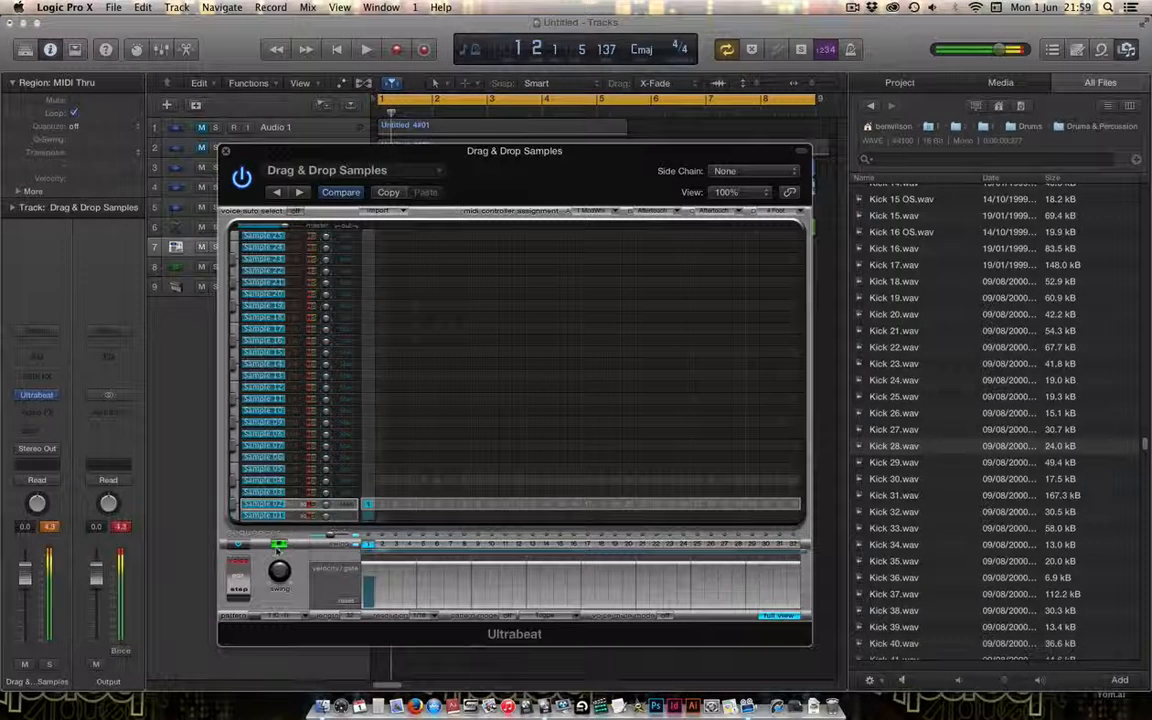
left_click(278, 546)
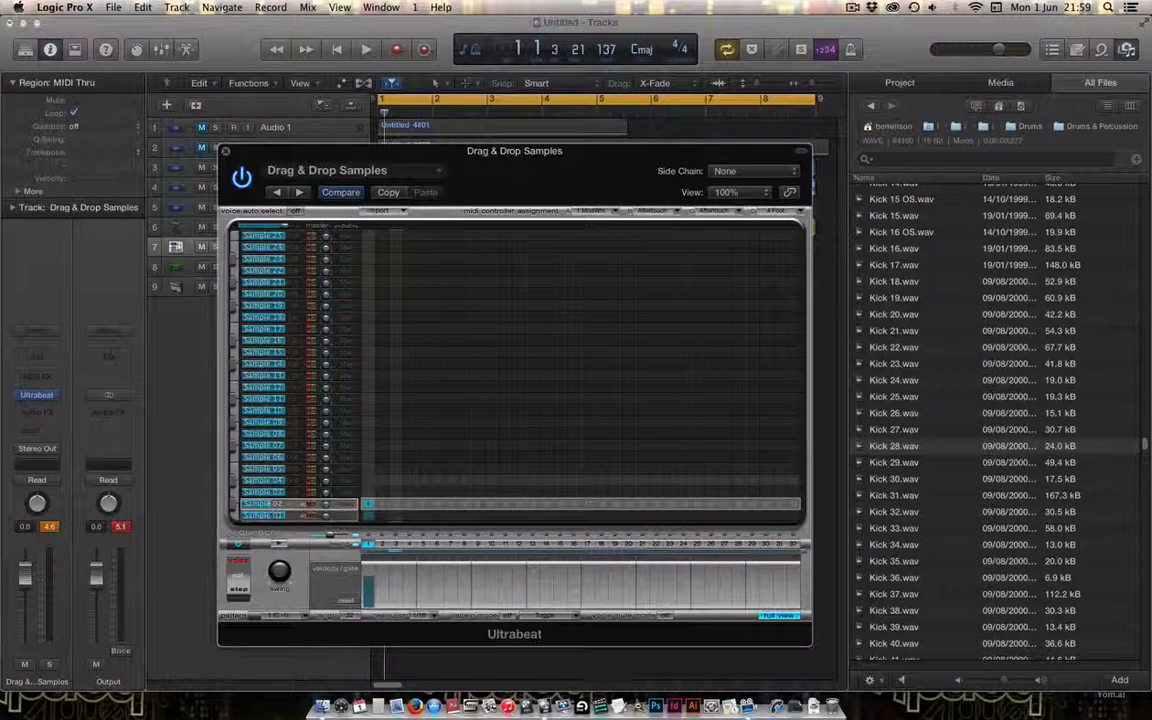
left_click(278, 546)
left_click(277, 546)
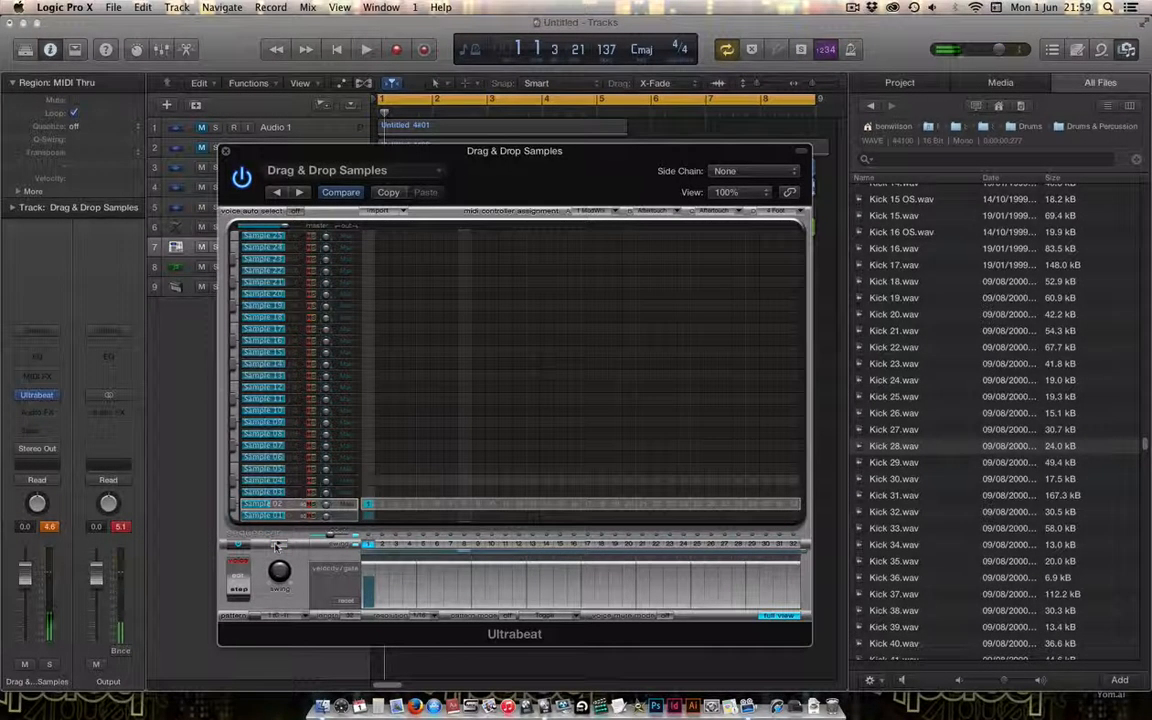
left_click(277, 546)
left_click(277, 546)
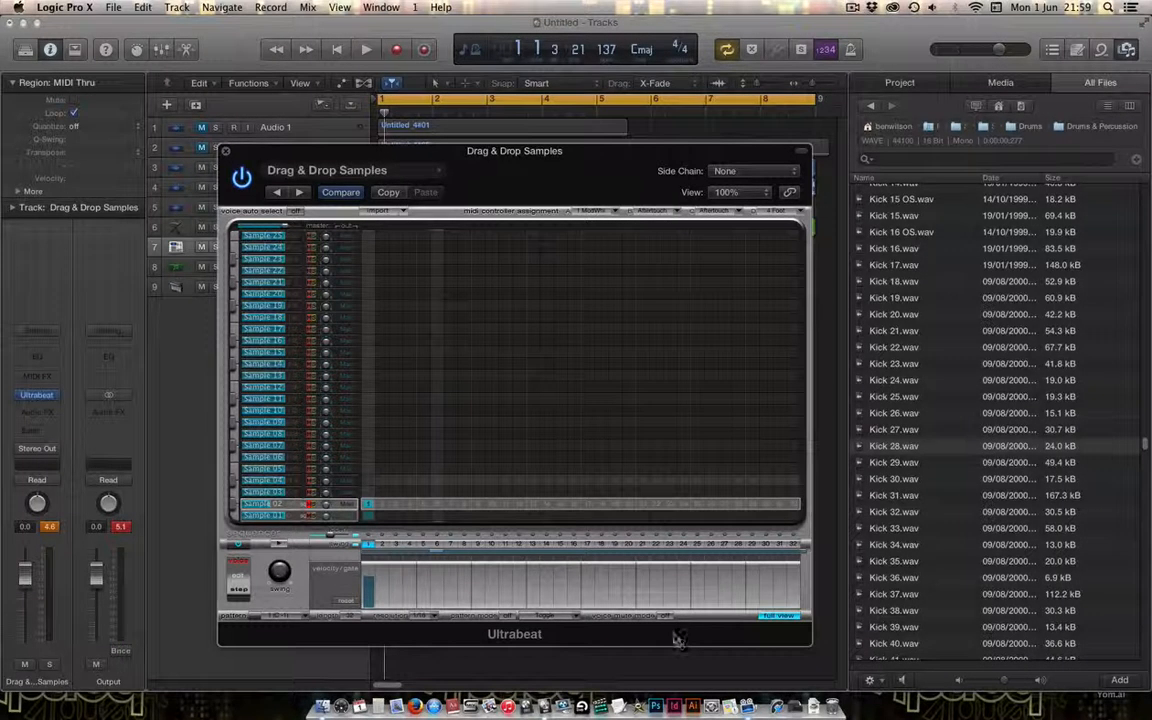
- Leave Ultrabeat's full view, load Kick 33.wav from the file browser into the Sample 01 slot, and play the pattern
left_click(776, 616)
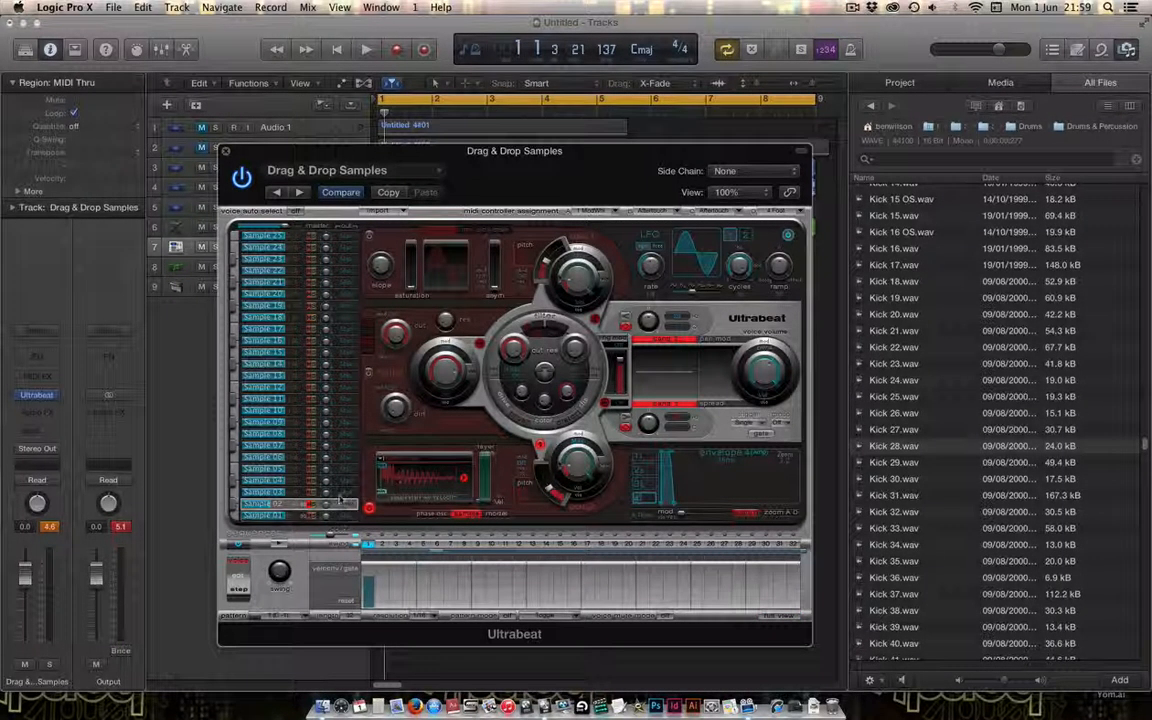
left_click(340, 516)
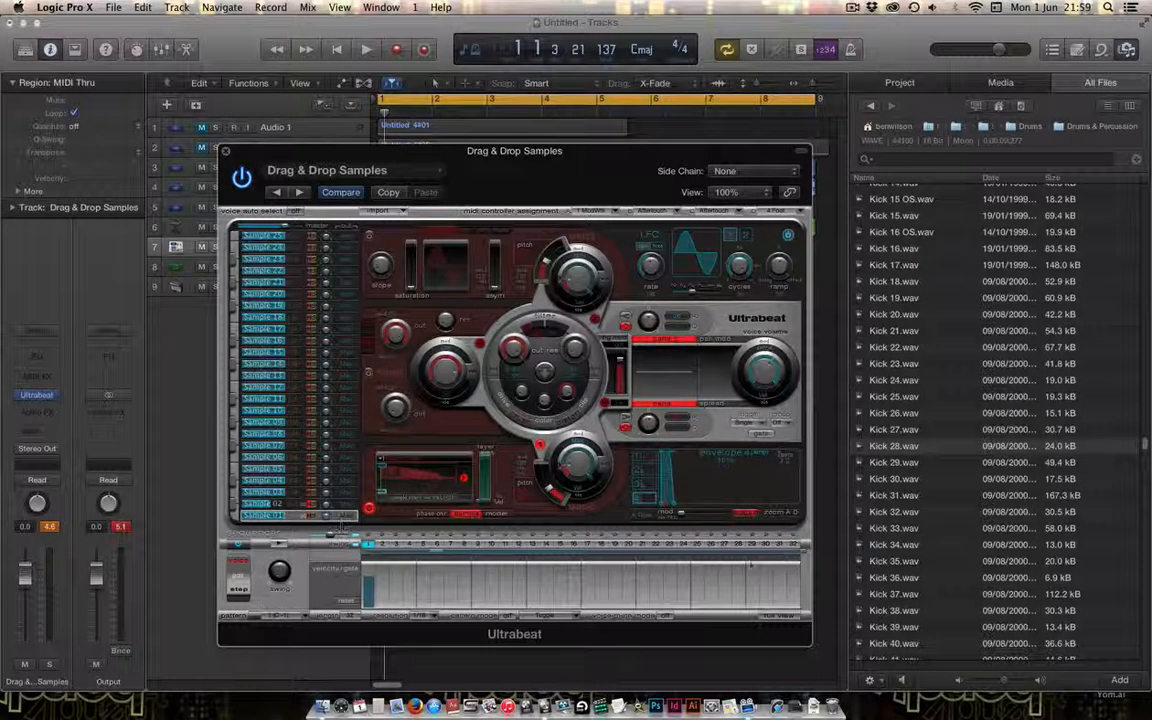
left_click(910, 529)
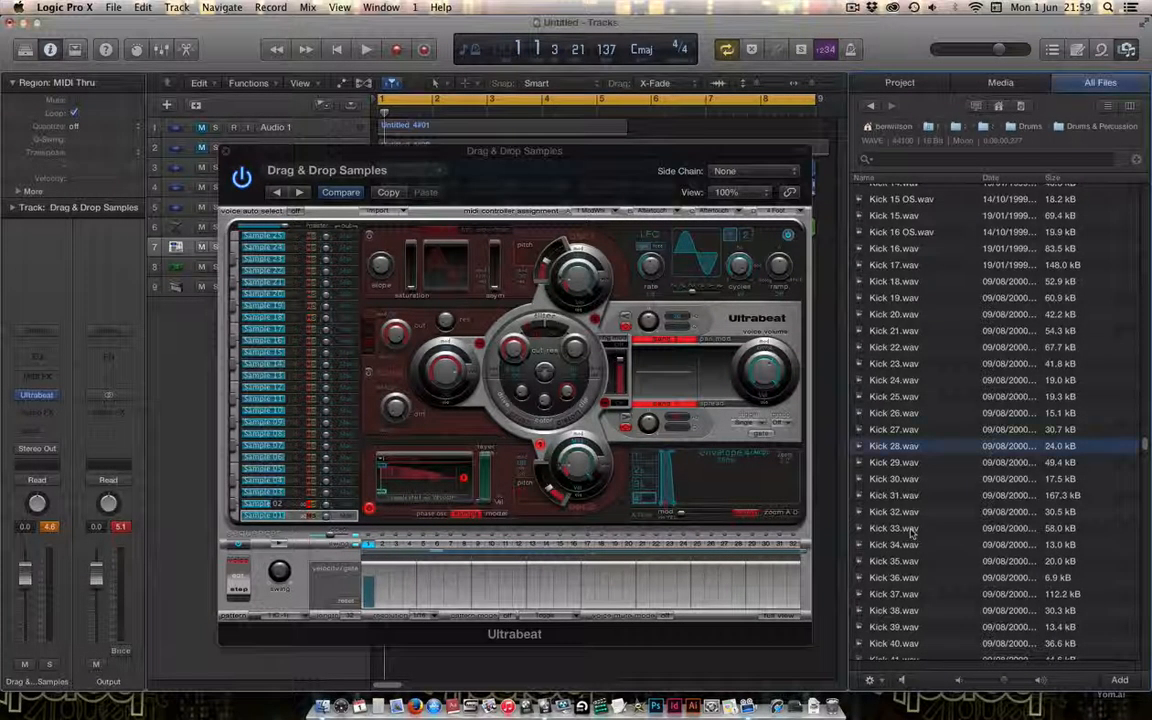
left_click_drag(902, 532, 425, 476)
left_click(279, 544)
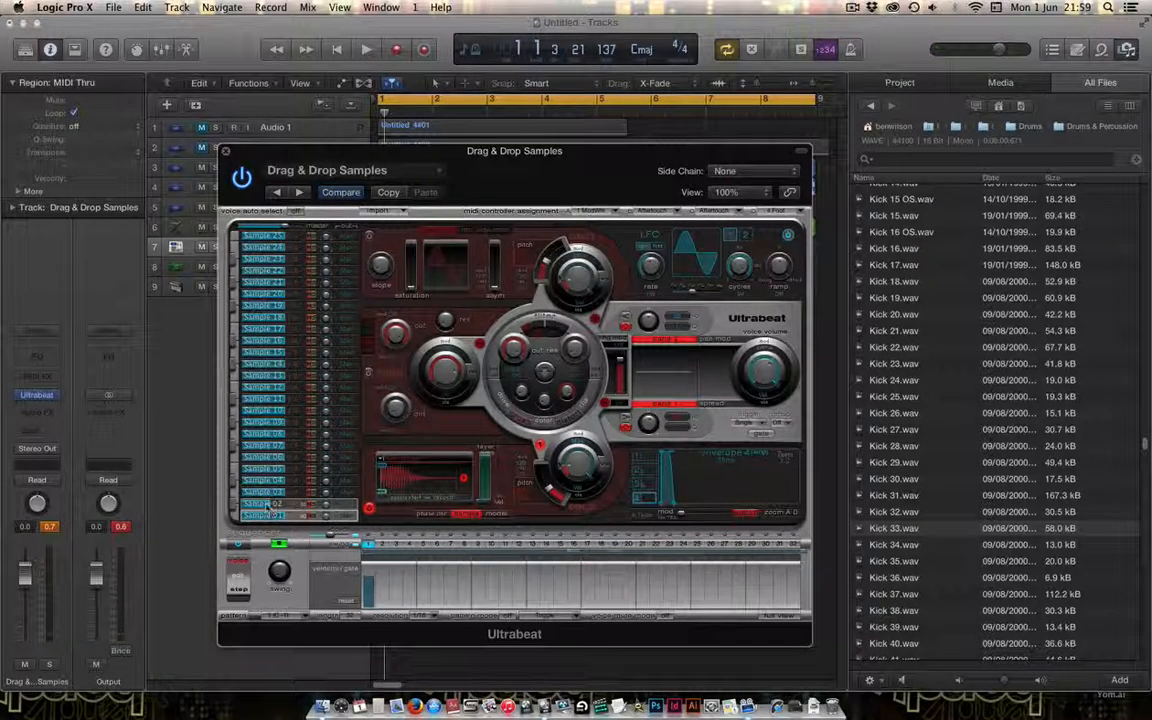
- Adjust Sample 02's volume to about -10 dB and its oscillator 2 pitch to about 466 Hz while the pattern plays
left_click(262, 505)
left_click_drag(262, 505, 258, 505)
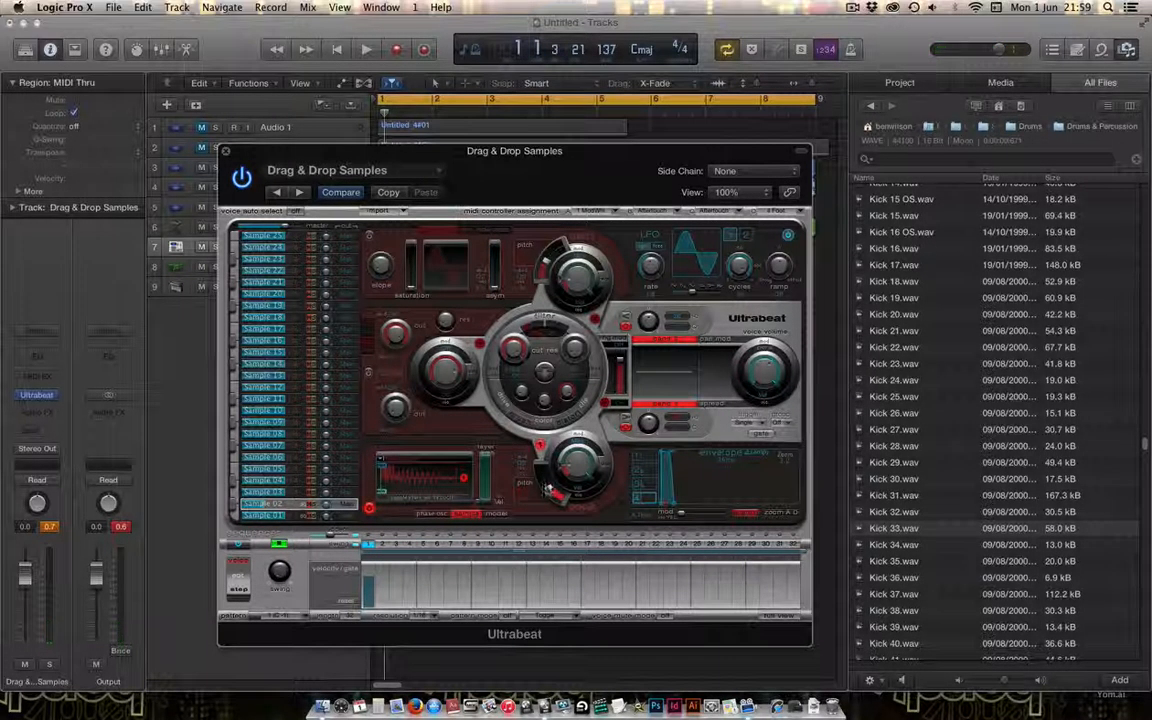
left_click_drag(549, 490, 547, 484)
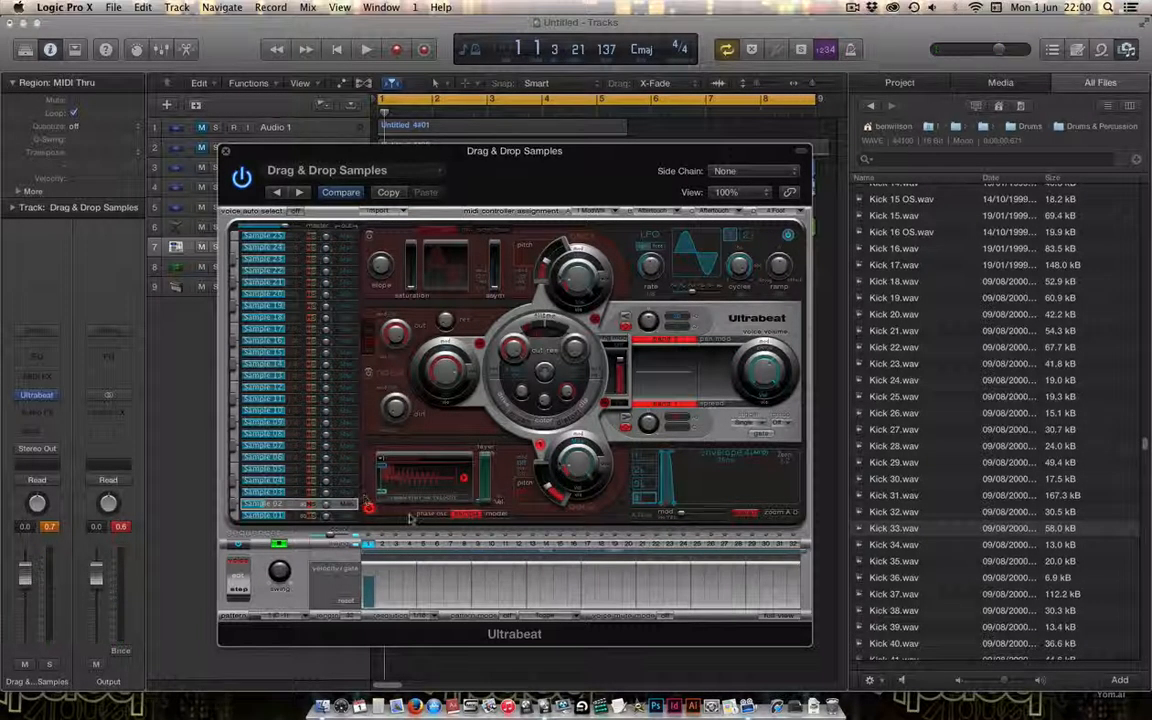
left_click(265, 506)
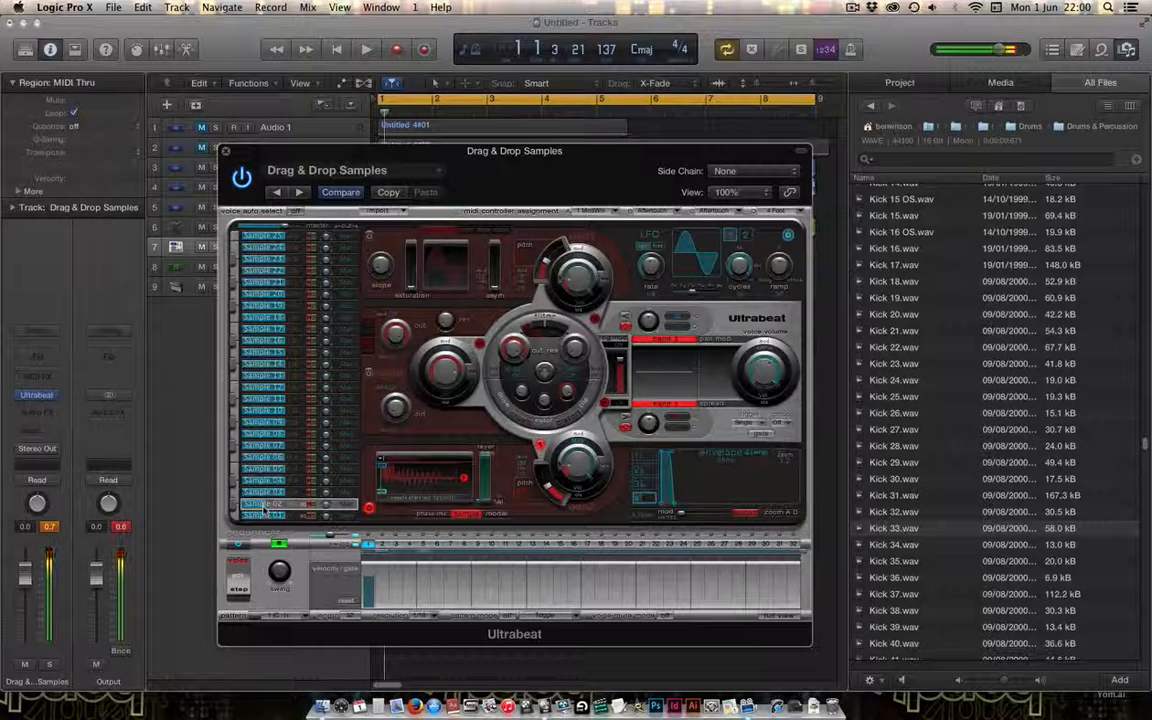
left_click_drag(264, 507, 270, 507)
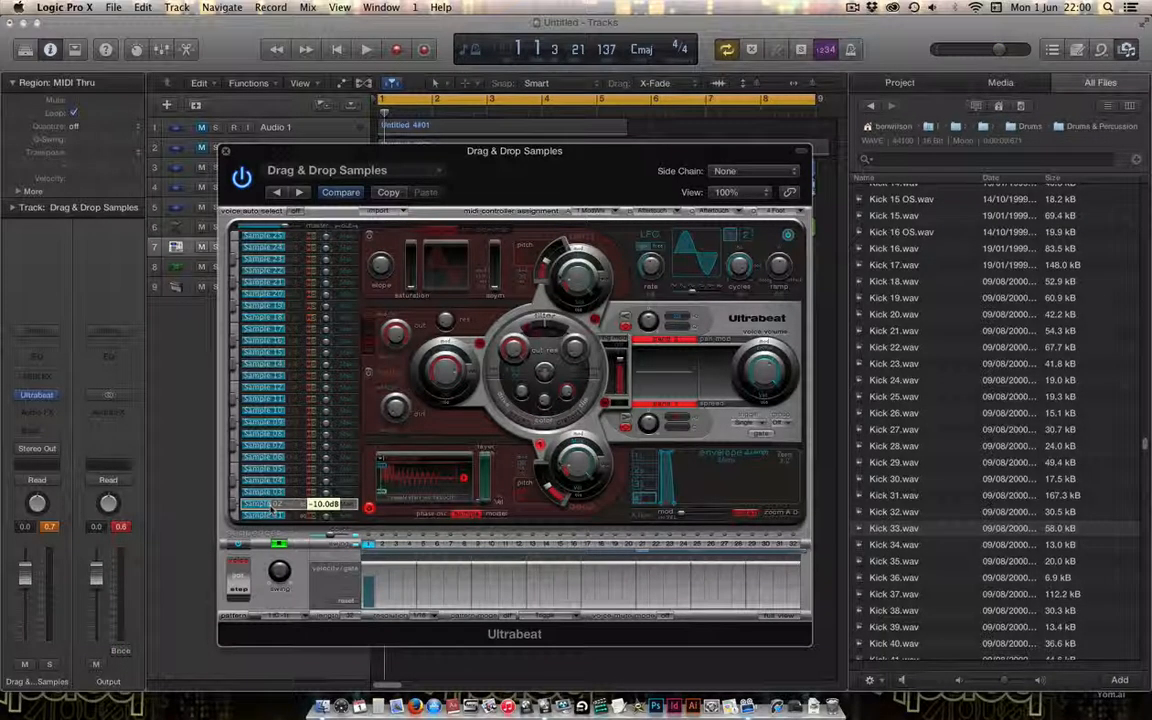
double_click(267, 507)
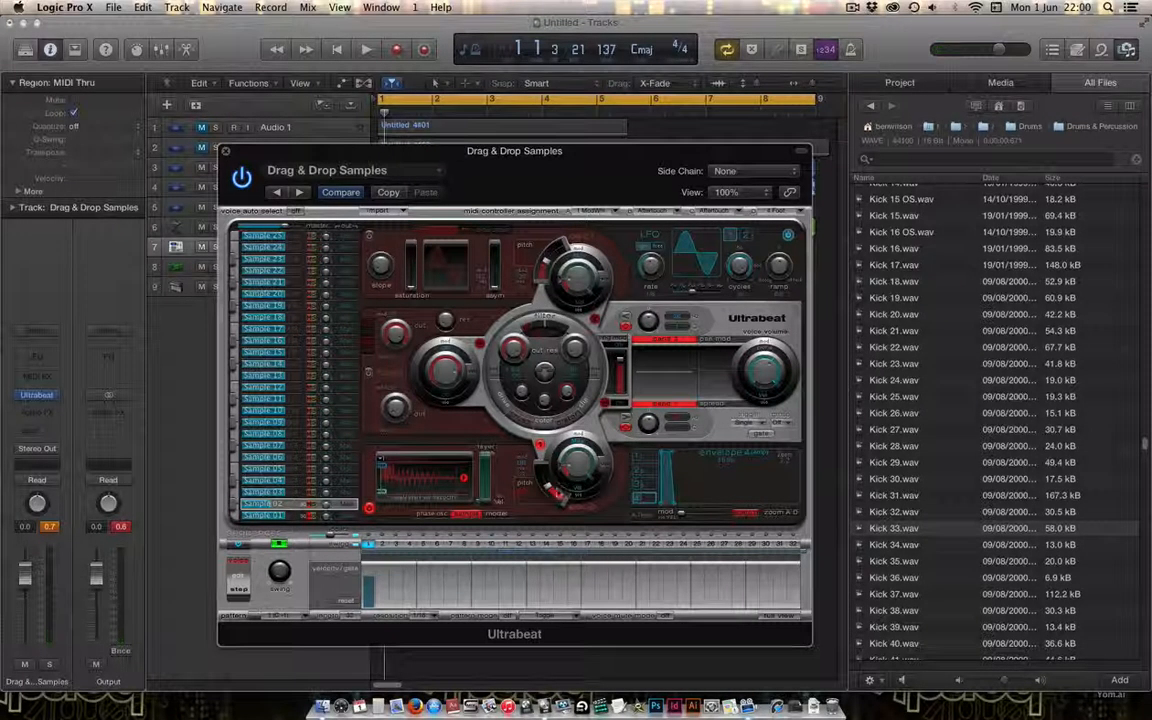
left_click_drag(551, 492, 543, 481)
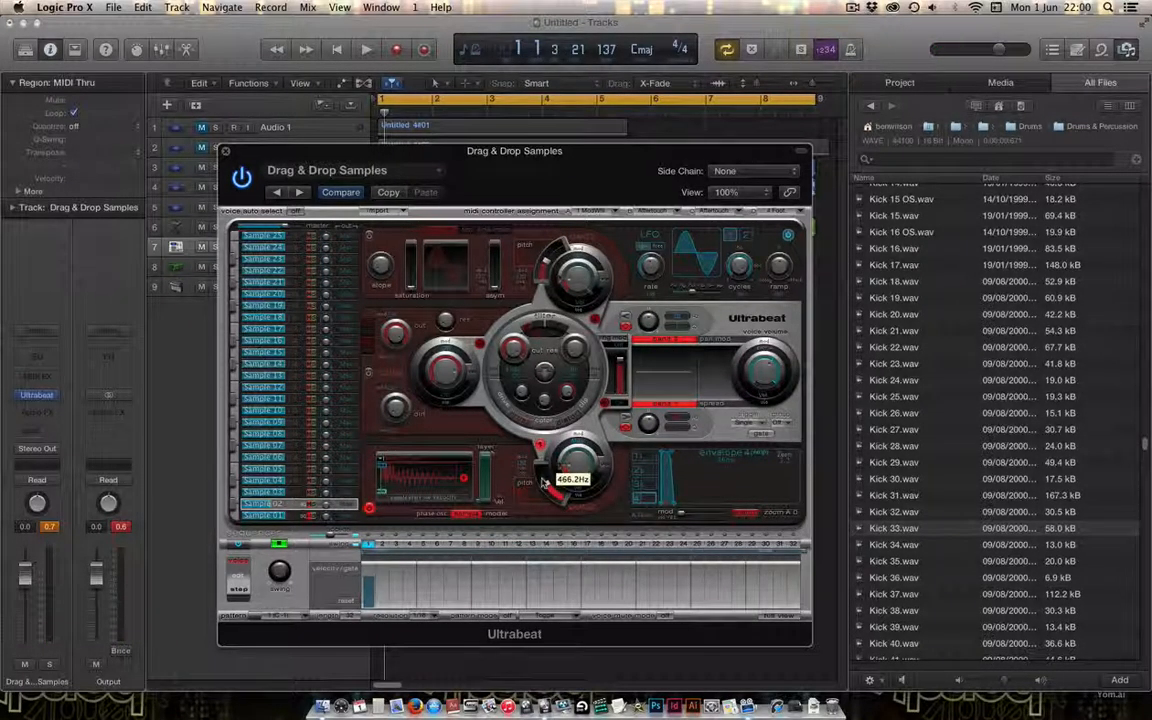
- Select Sample 01 and listen to the layered kick pattern in project playback
left_click(308, 515)
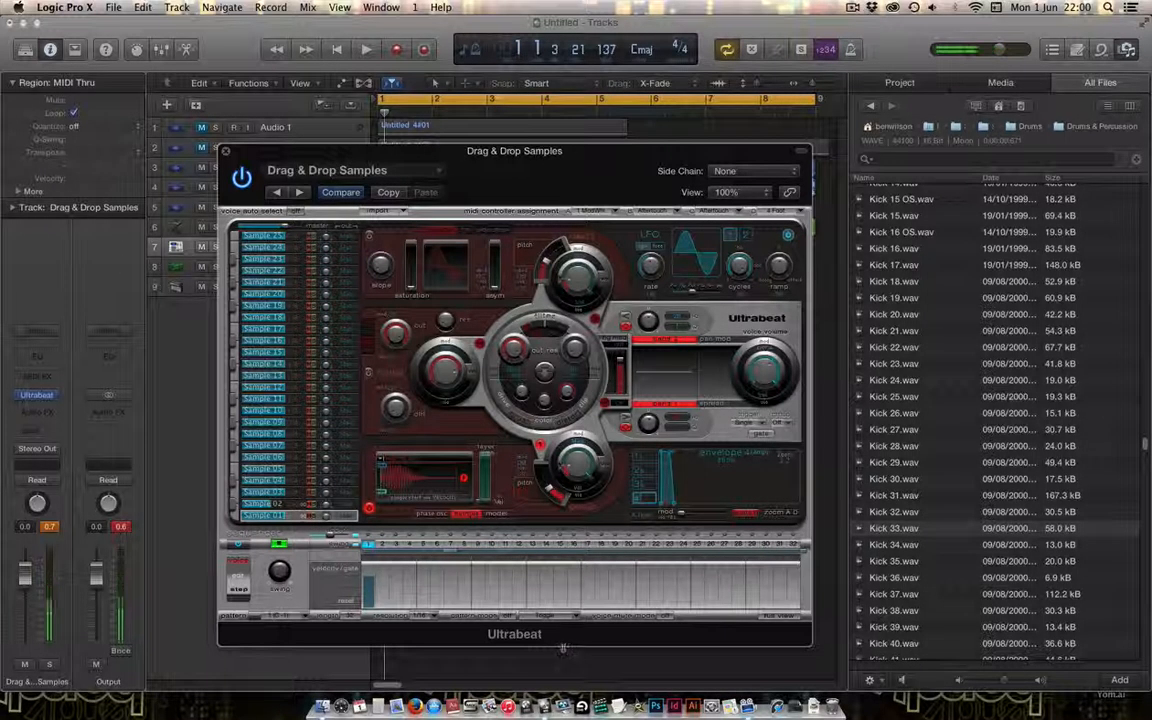
key("space")
key("space")
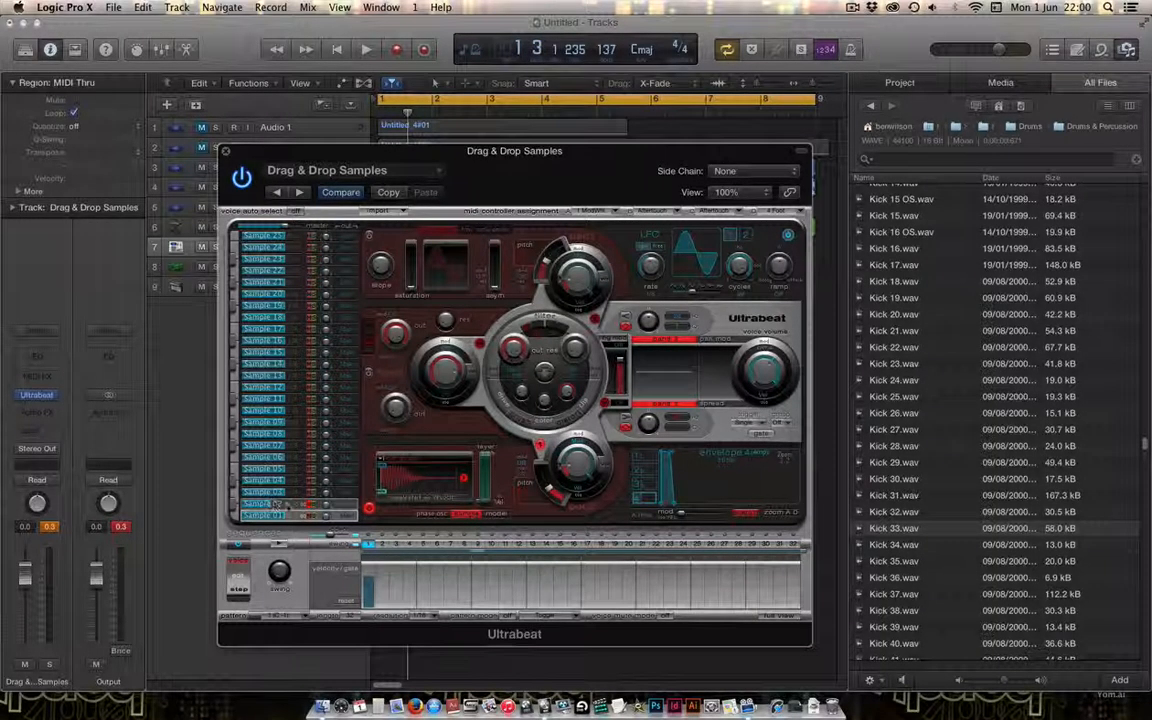
- In the full-view step grid, remove Sample 02's hit on step 1, add a Sample 03 hit on step 9, and play it briefly
left_click(300, 503)
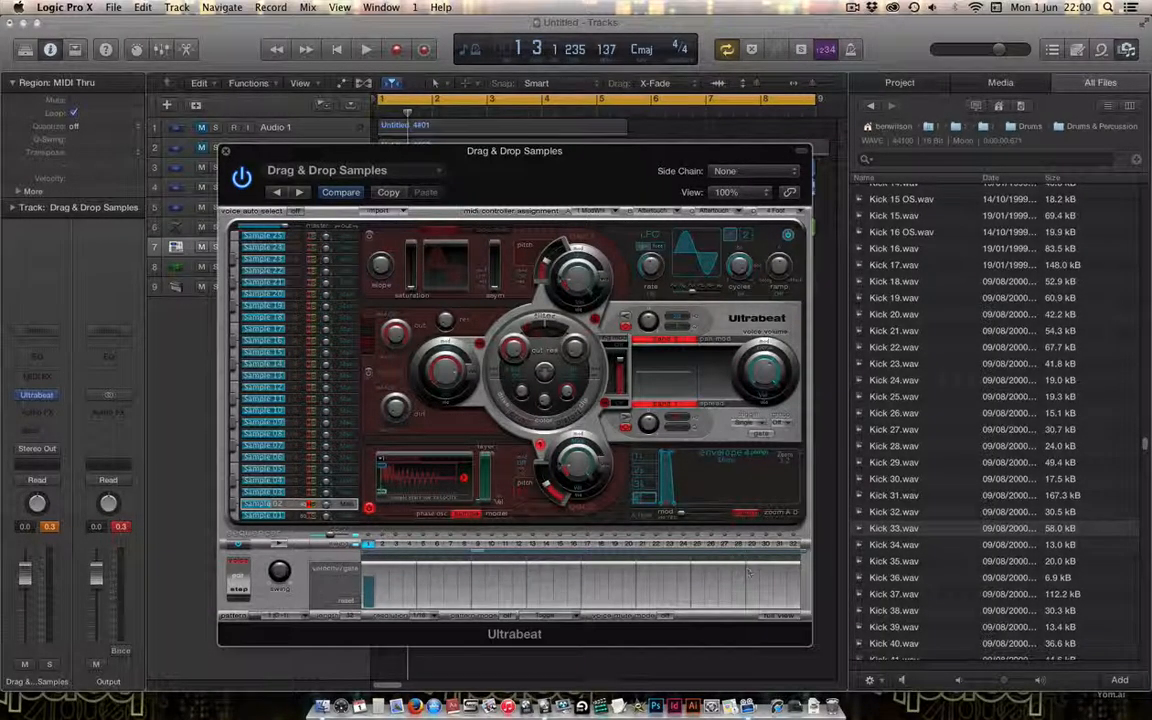
left_click(779, 615)
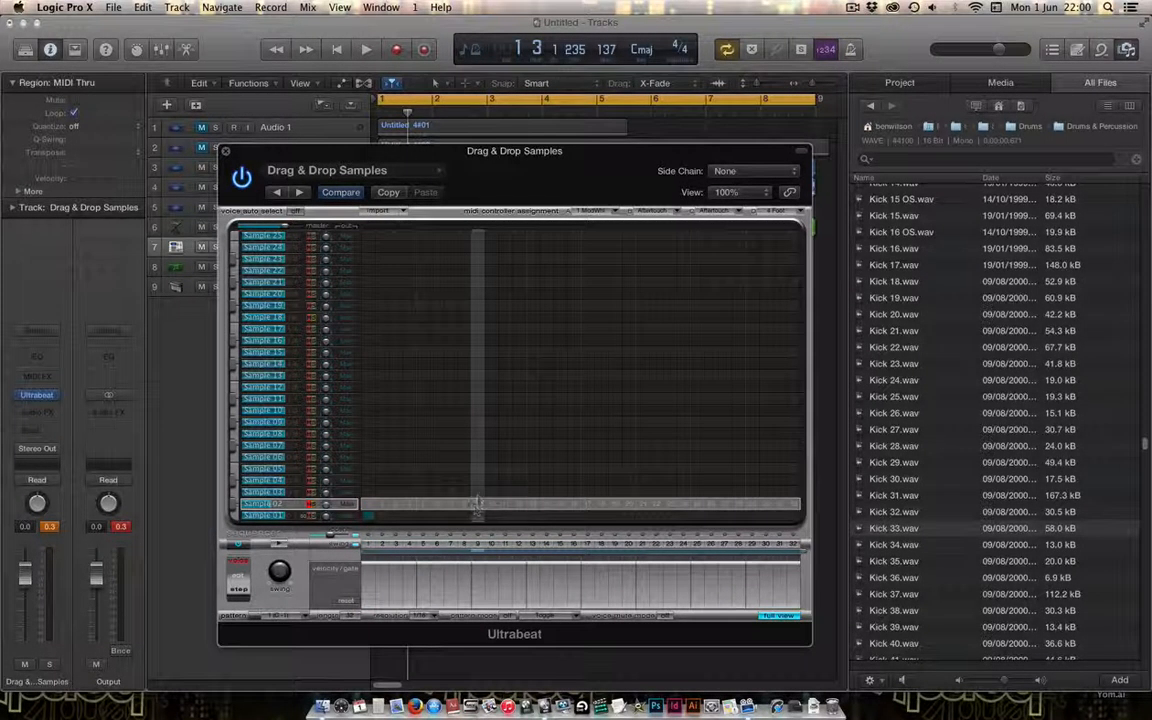
left_click(477, 492)
key("space")
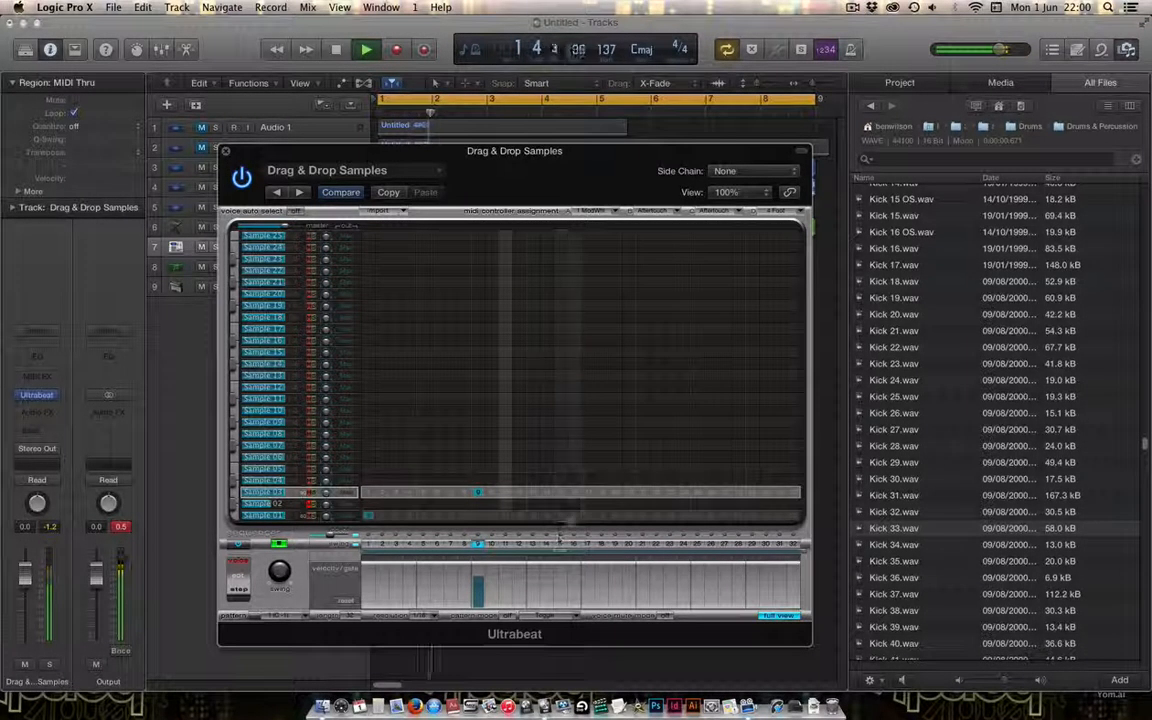
key("space")
- Add a Sample 01 hit on step 17 and a Sample 03 hit on step 25, and play back the pattern
left_click(588, 516)
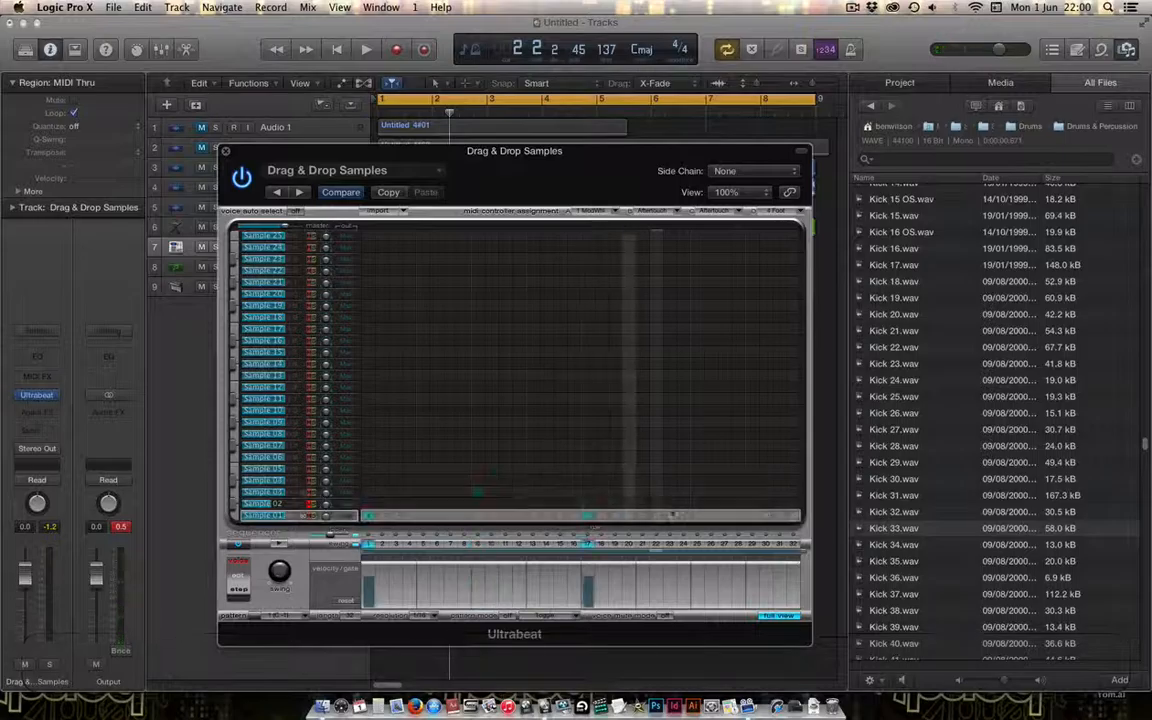
left_click(698, 492)
key("space")
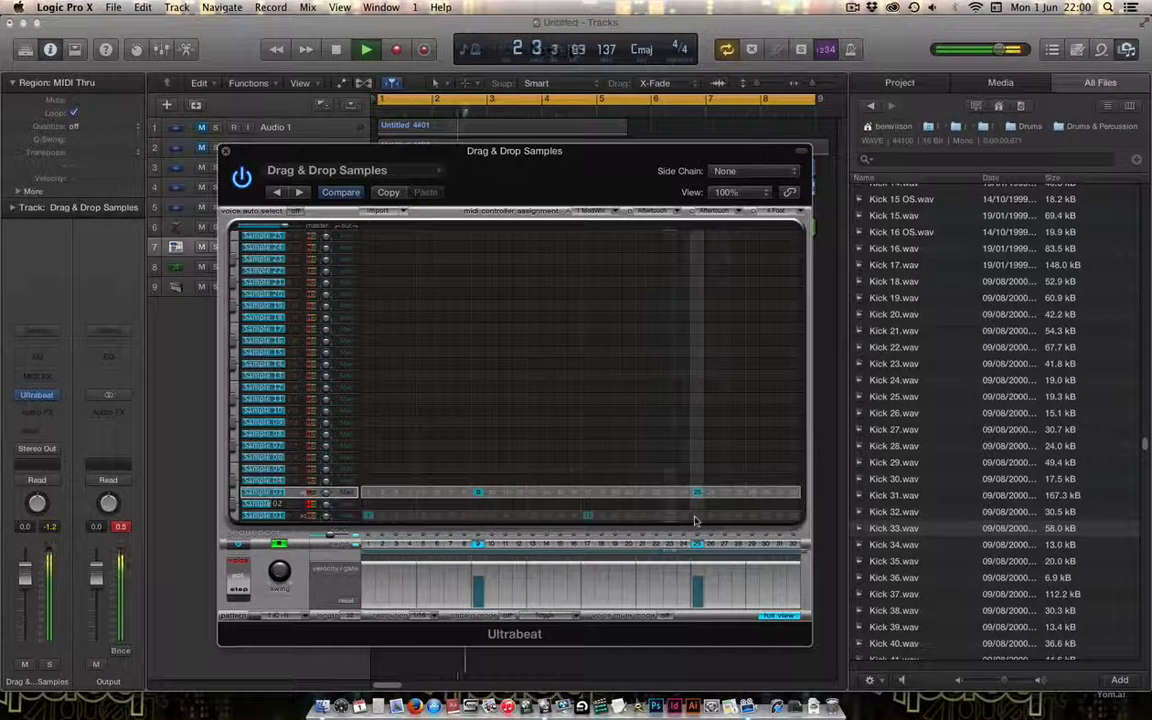
key("space")
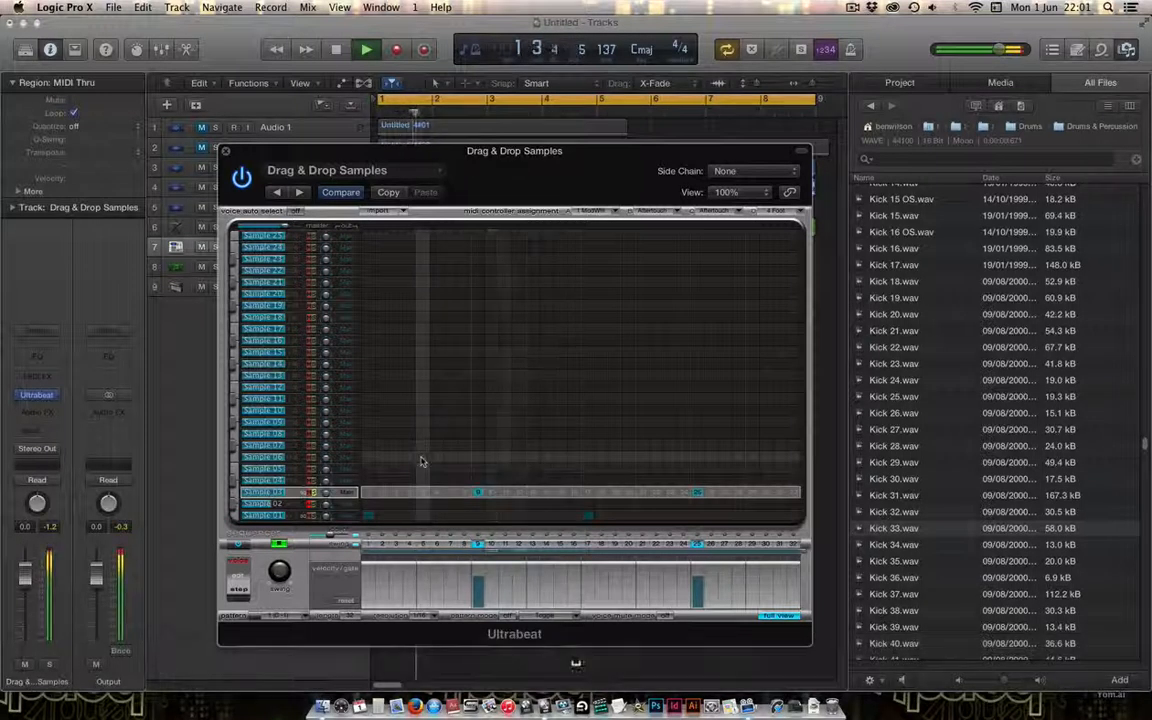
key("space")
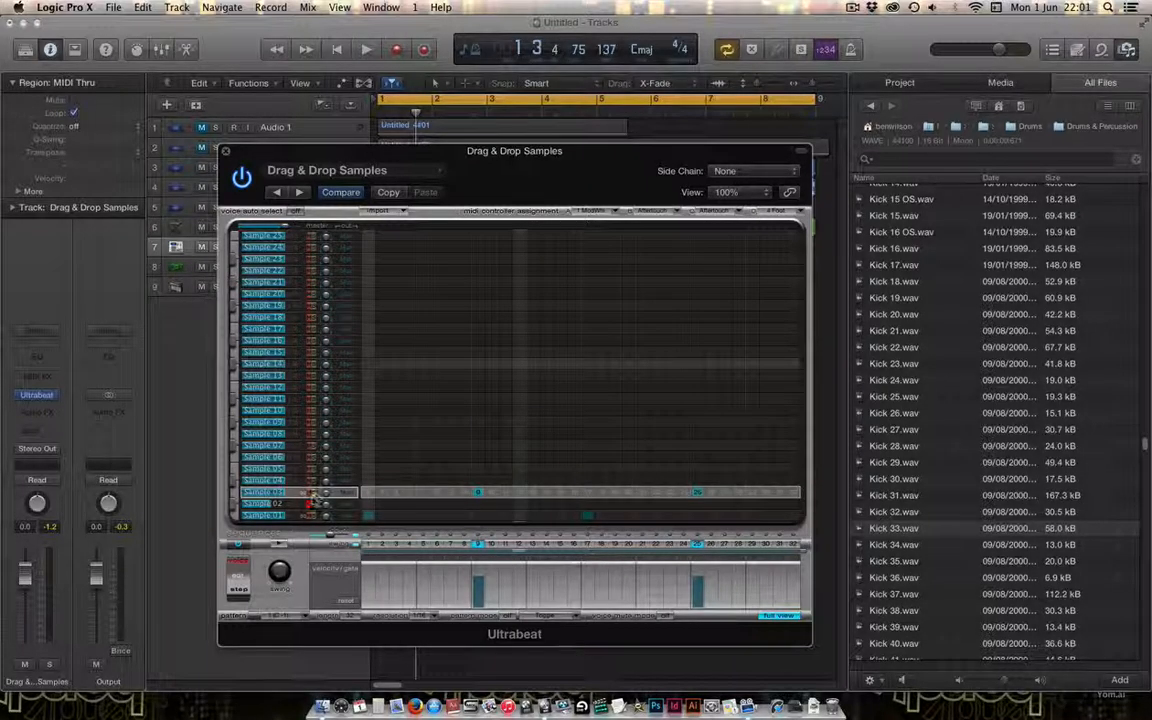
- Leave the full view, load 'Lectro Snare.wav from the file browser into Sample 02, and audition the slot
left_click(294, 504)
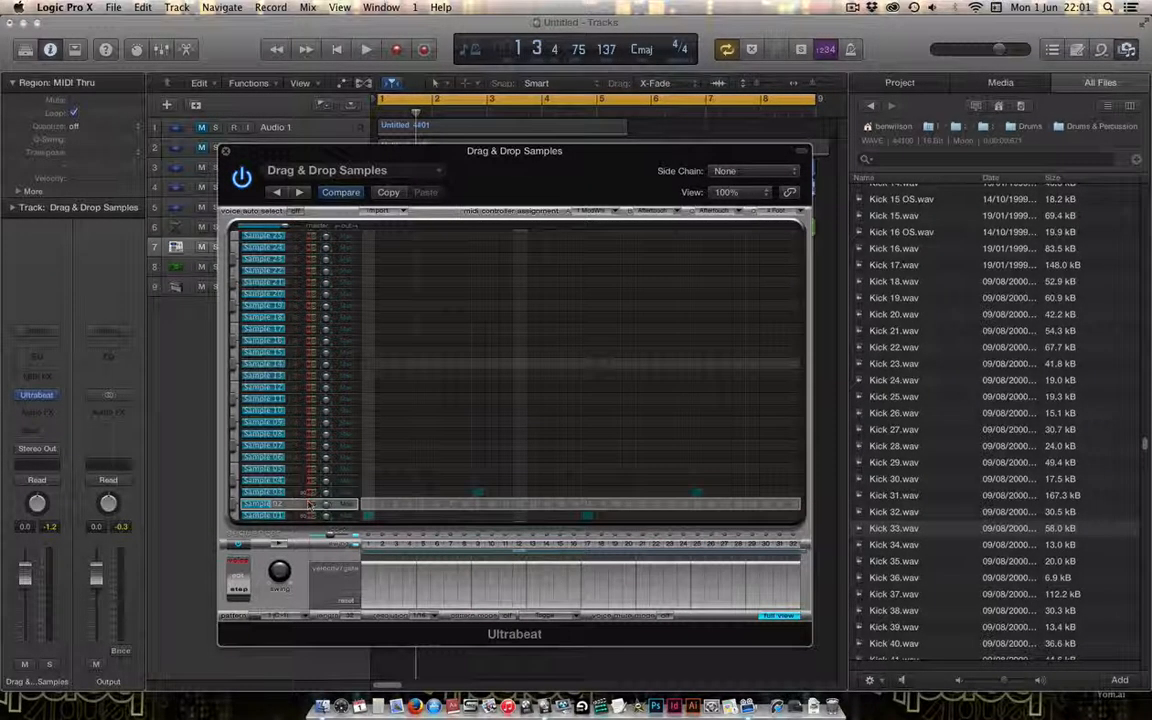
left_click(780, 615)
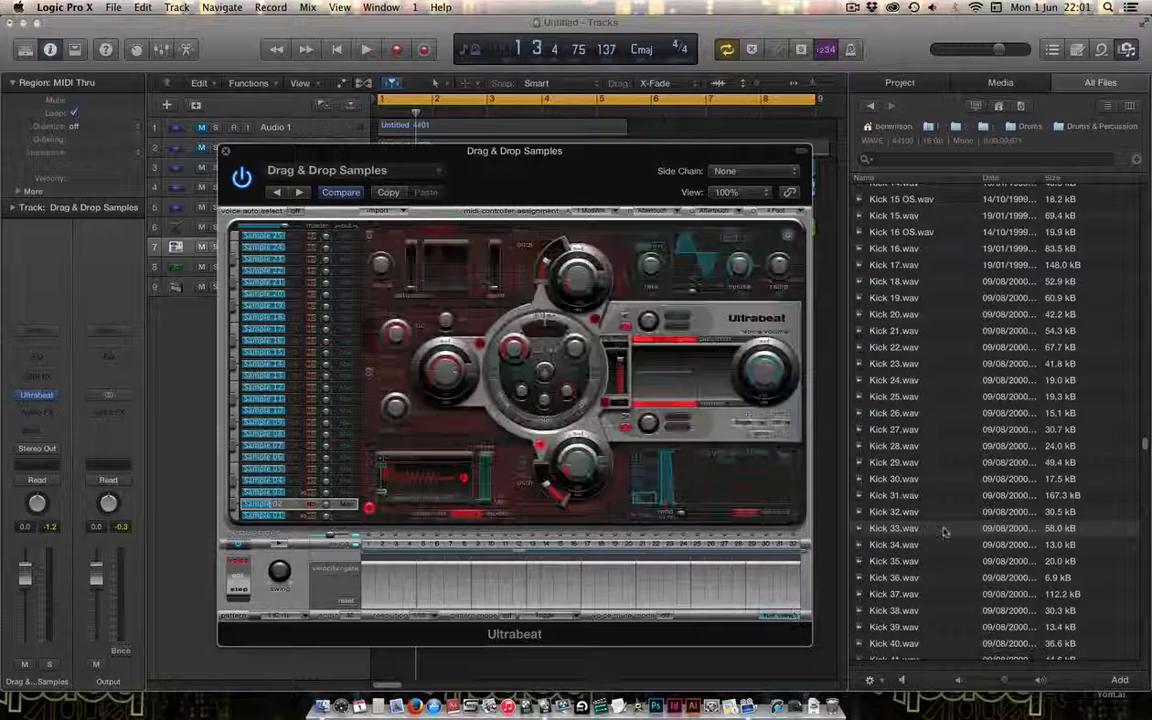
left_click_drag(1144, 451, 1144, 190)
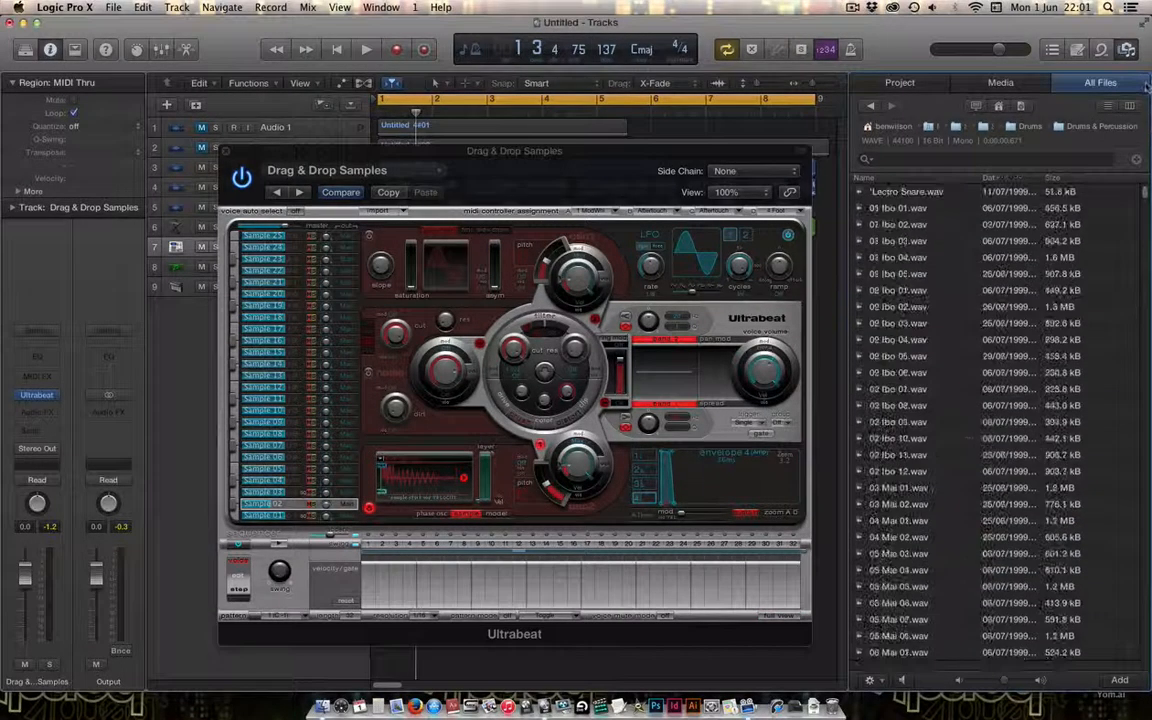
left_click_drag(900, 197, 398, 487)
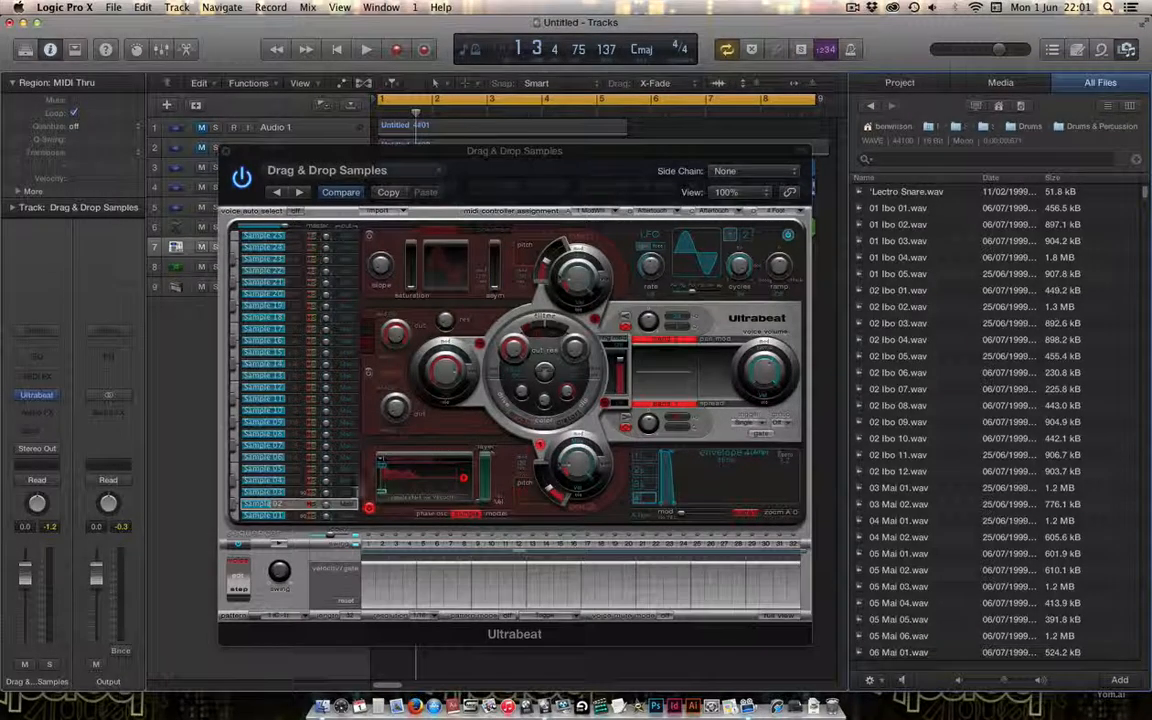
left_click(232, 505)
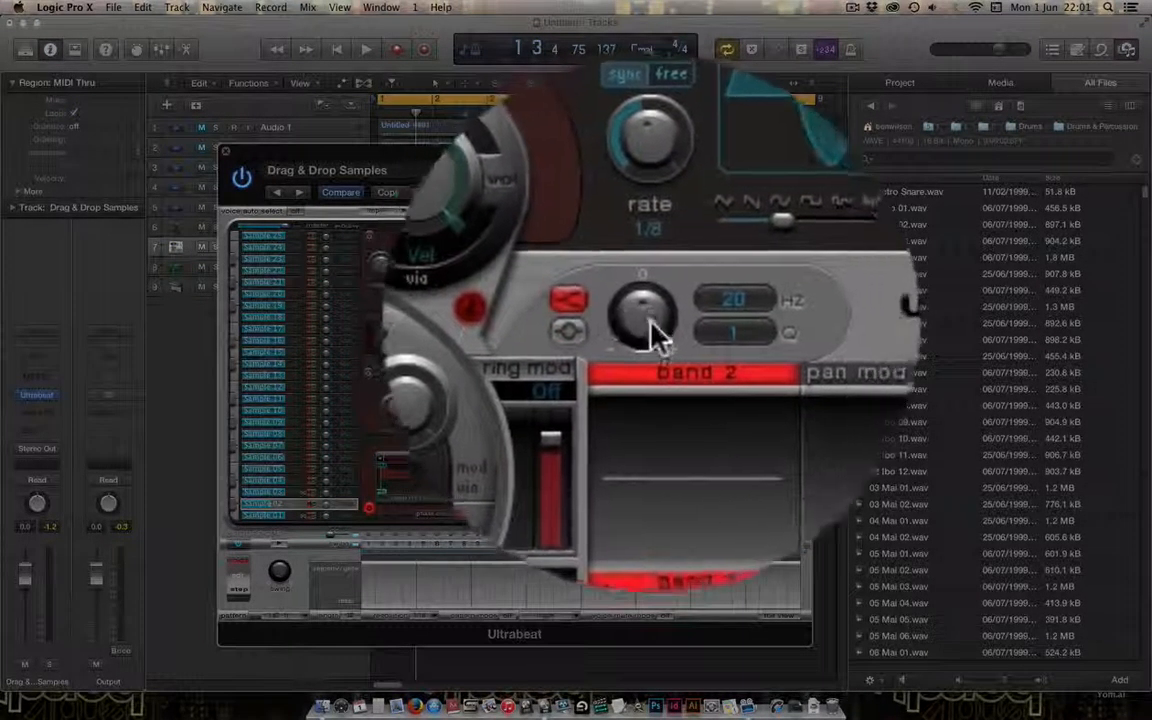
- Shape Sample 02's EQ band 2 as a shelving cut at about 980 Hz, audition the sound, and fine-tune the band
left_click_drag(655, 334, 640, 355)
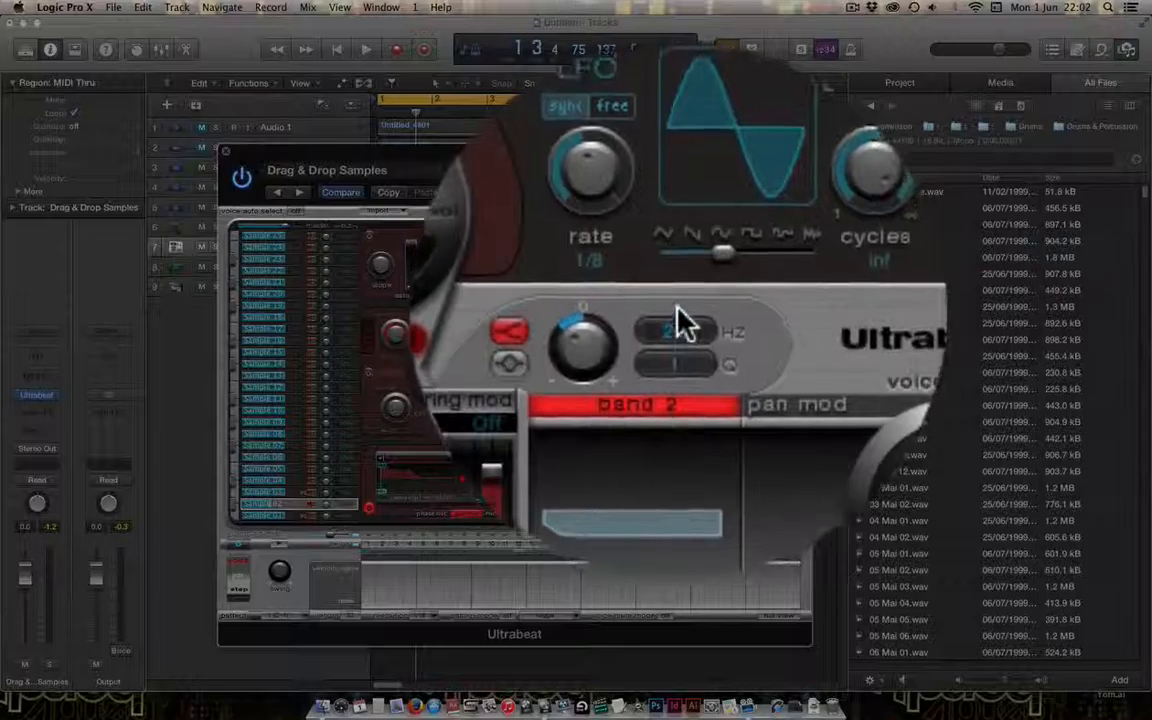
mouse_move(674, 313)
left_mouse_down()
mouse_move(675, 338)
mouse_move(681, 283)
mouse_move(680, 295)
left_mouse_up()
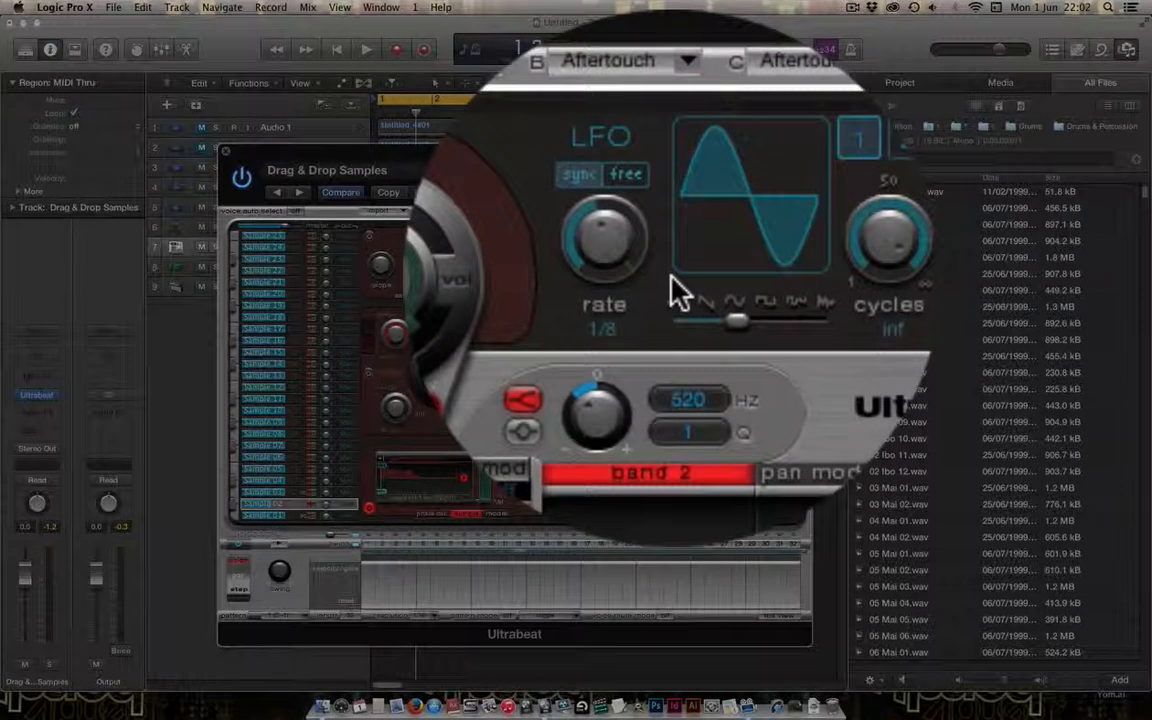
left_click_drag(670, 277, 672, 269)
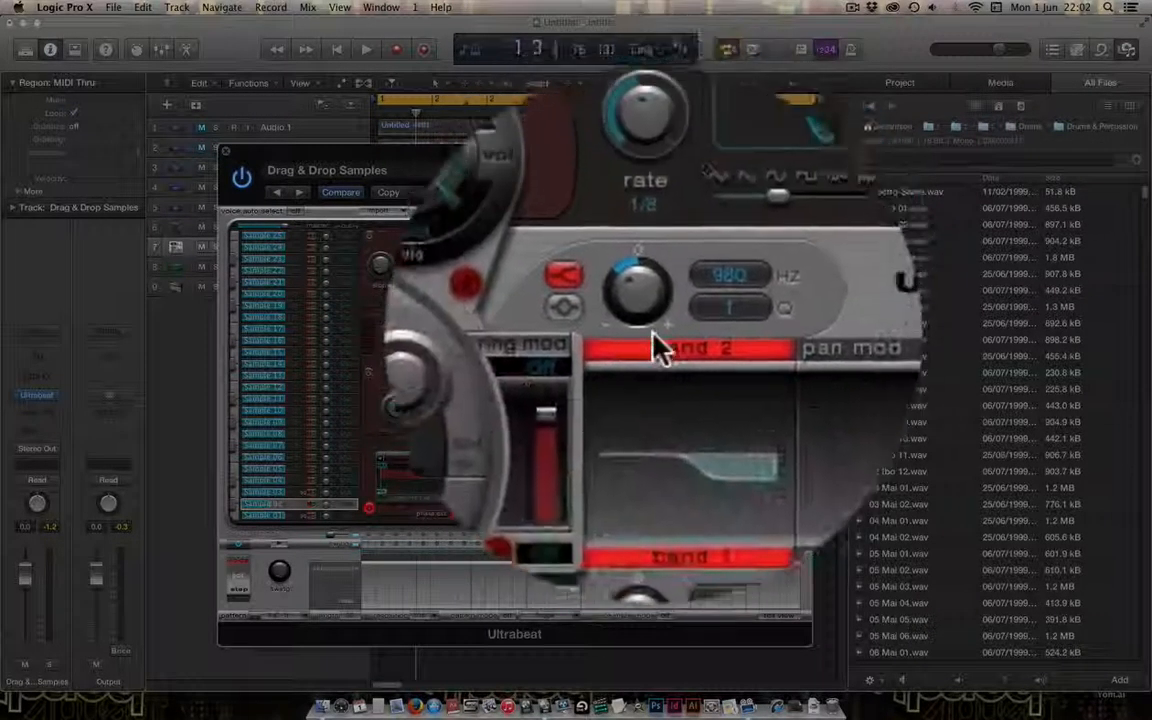
mouse_move(661, 347)
left_mouse_down()
mouse_move(656, 329)
mouse_move(648, 356)
left_mouse_up()
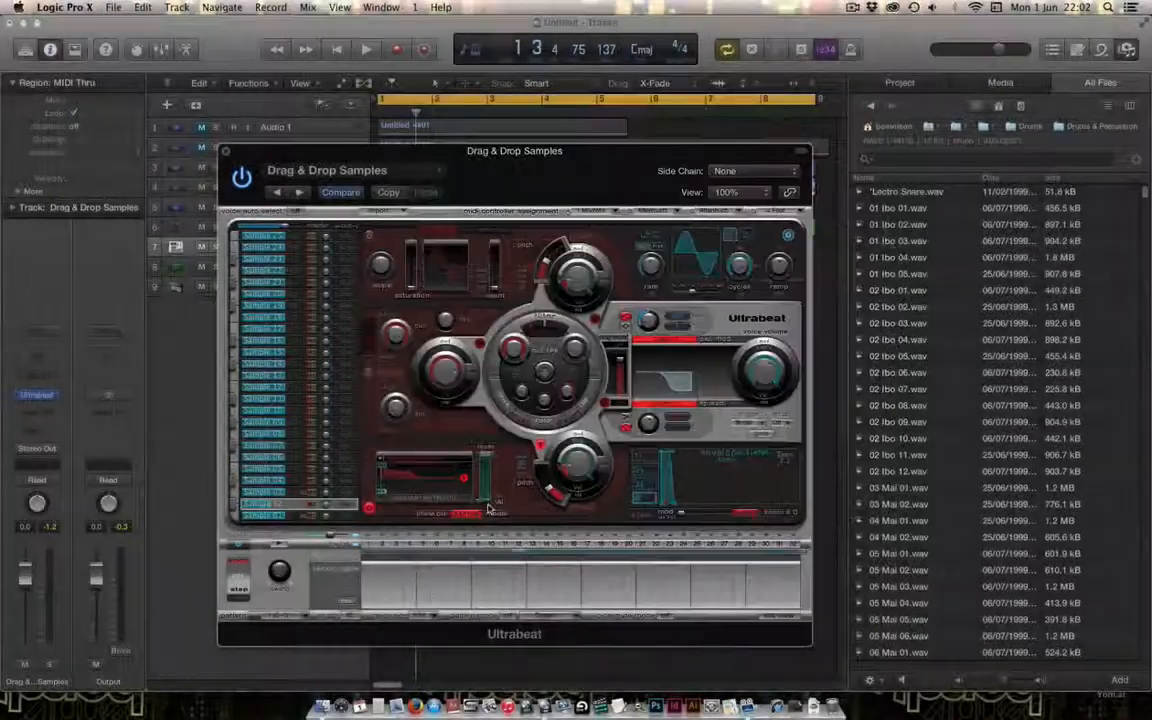
left_click(236, 505)
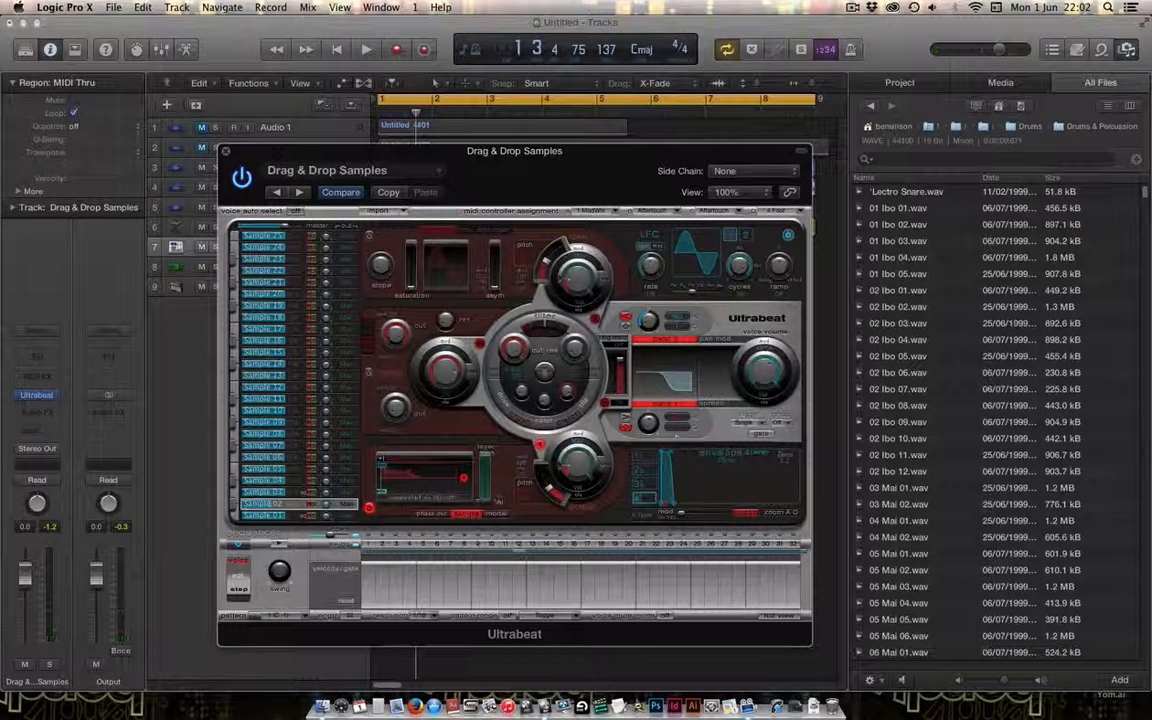
left_click_drag(677, 317, 676, 332)
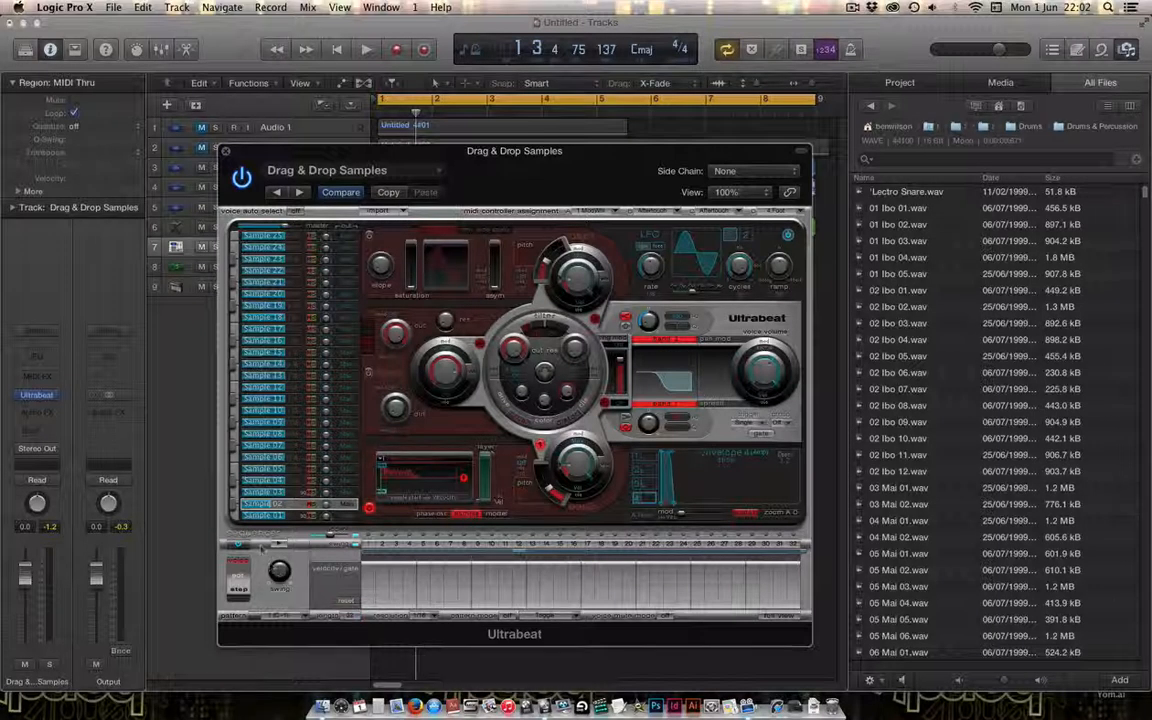
- Run the step sequencer briefly and audition Sample 02 several times
left_click(279, 544)
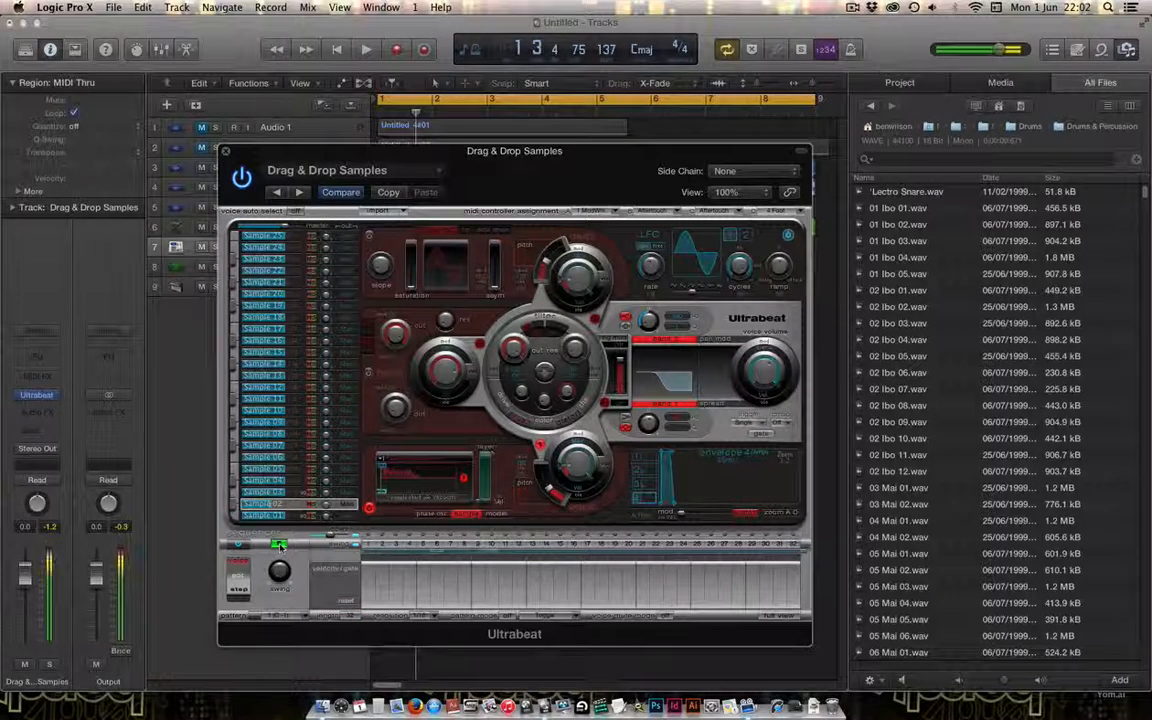
left_click(279, 545)
left_click(235, 507)
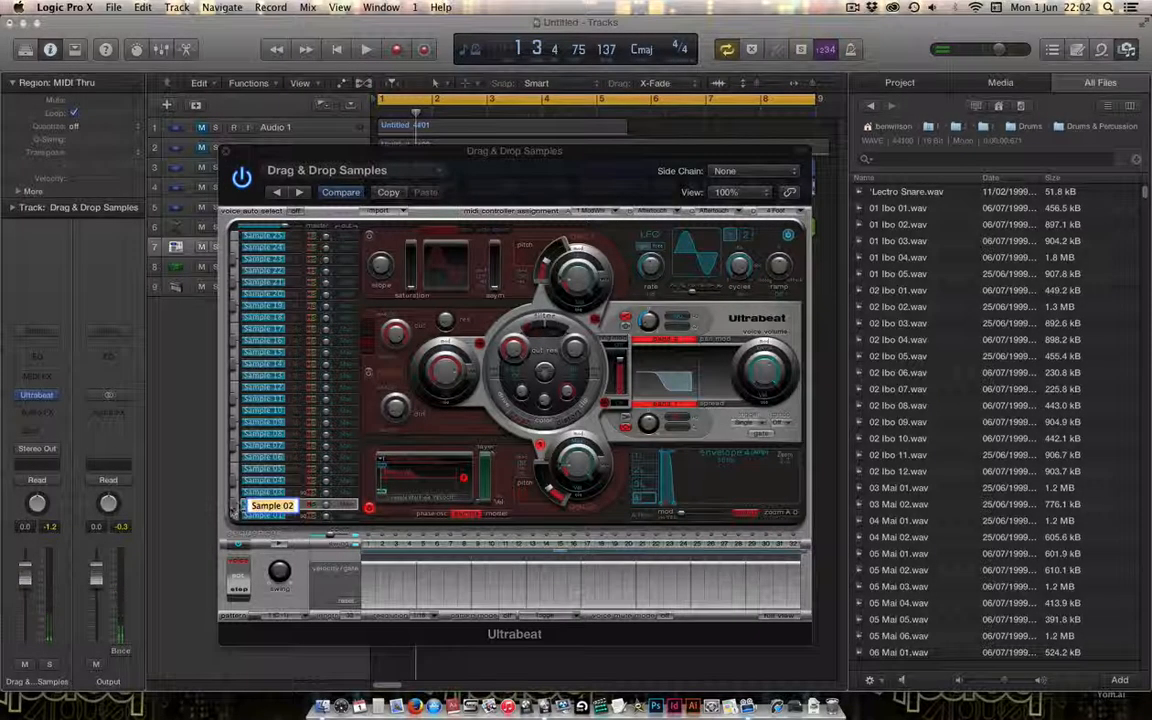
left_click(240, 505)
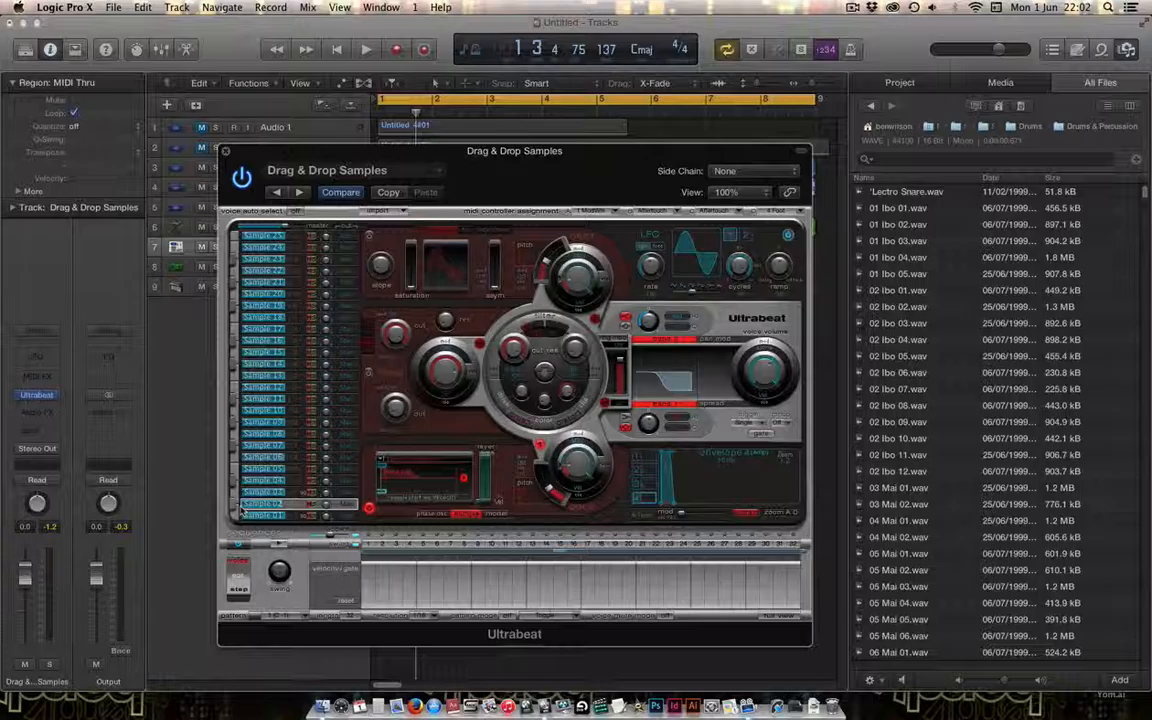
left_click(236, 507)
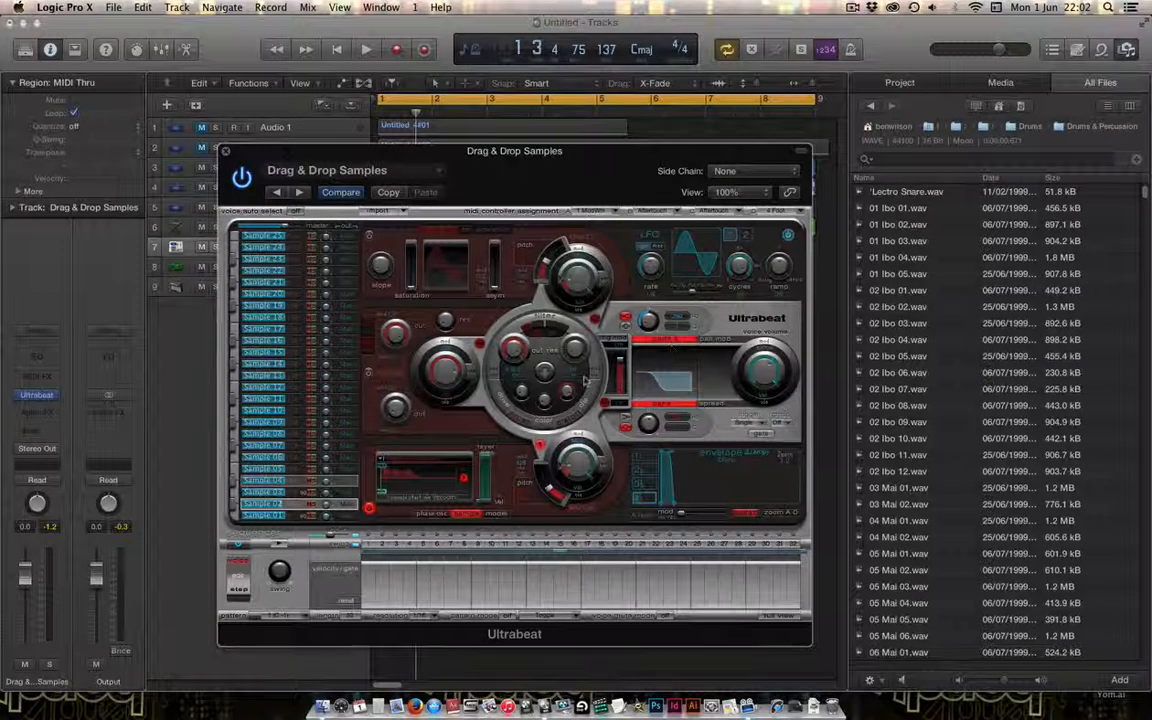
left_click(236, 507)
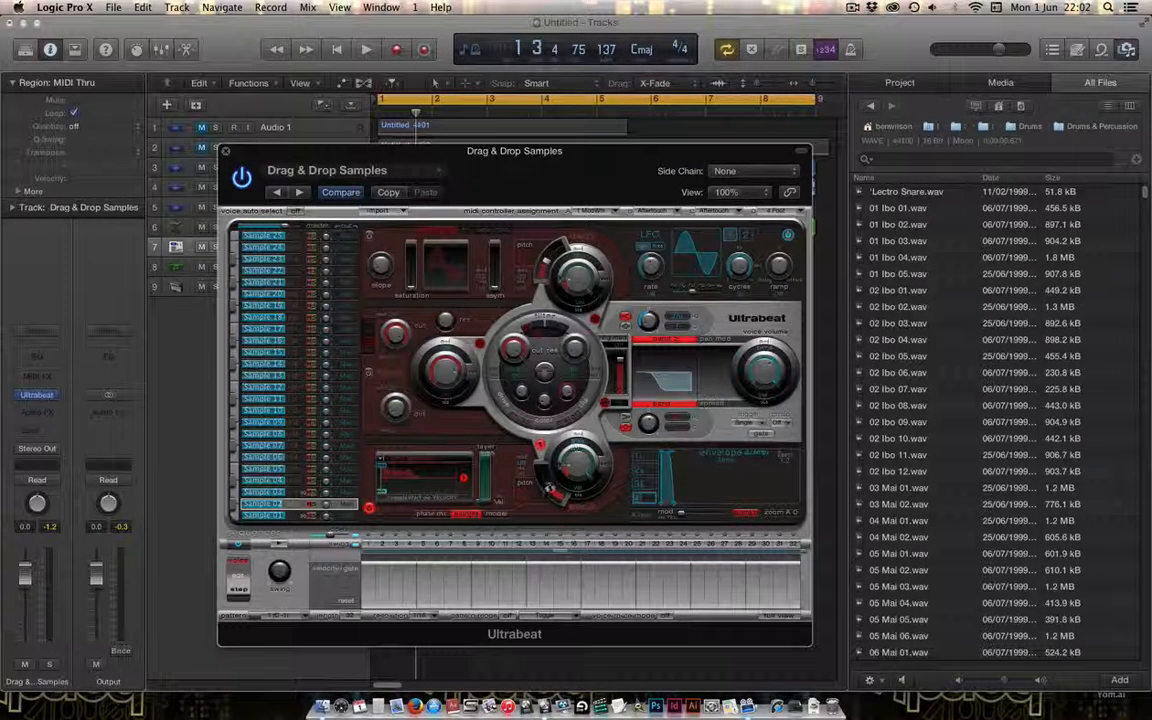
- In the full-view step grid, add Sample 02 hits on steps 1 and 17, remove Sample 03's step 1 hit, and play the pattern
left_click(287, 492)
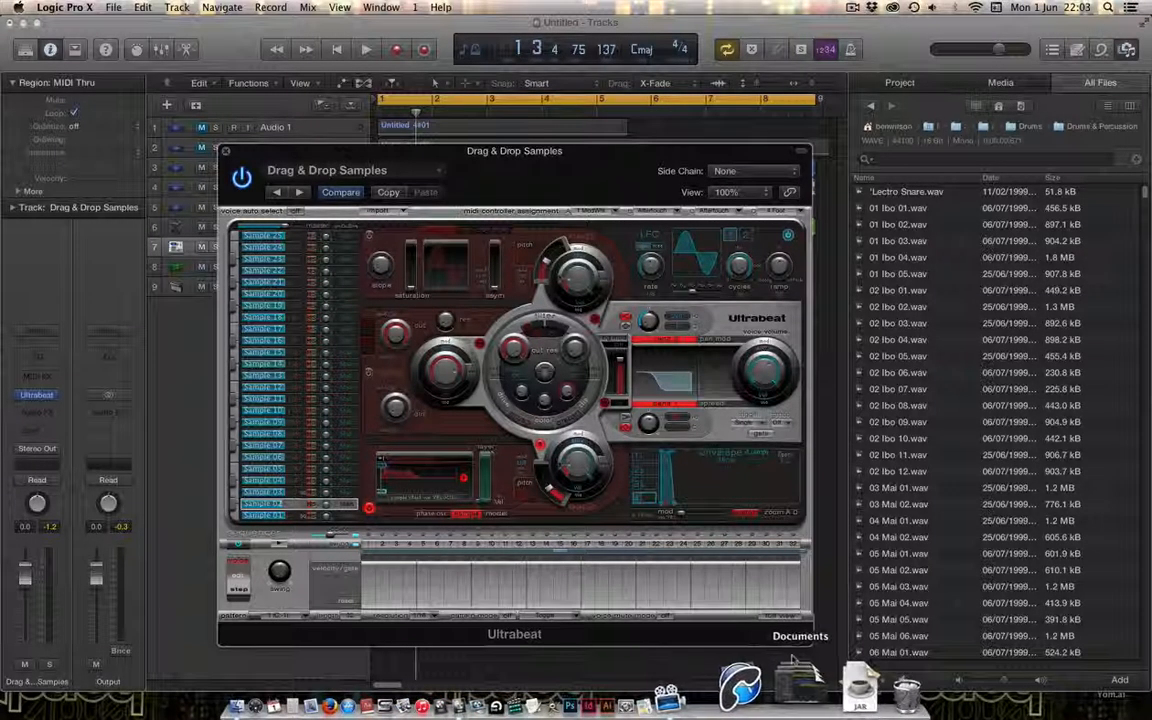
left_click(770, 616)
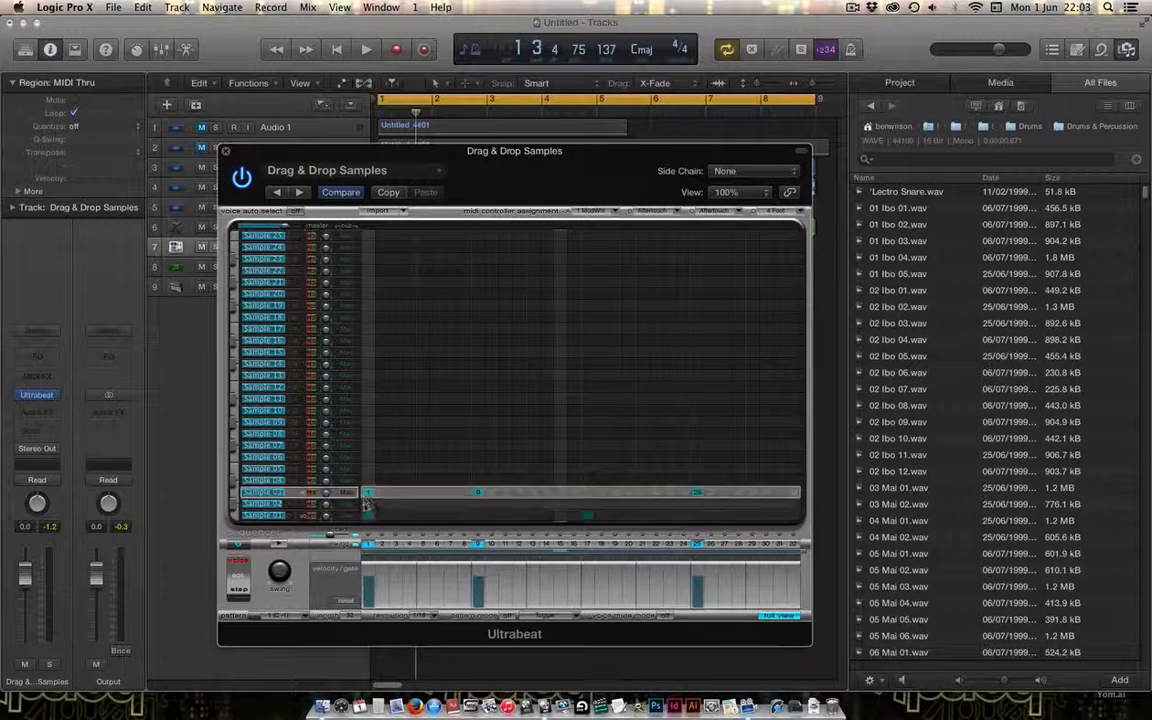
left_click(368, 504)
left_click(368, 492)
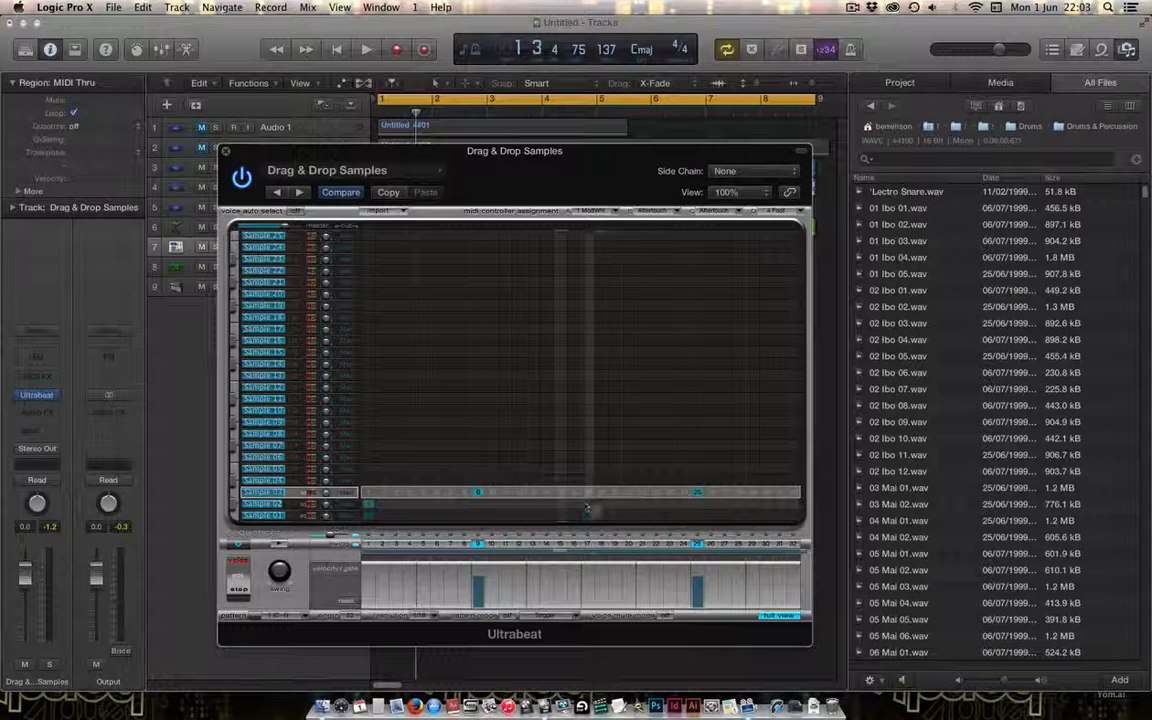
left_click(588, 504)
key("space")
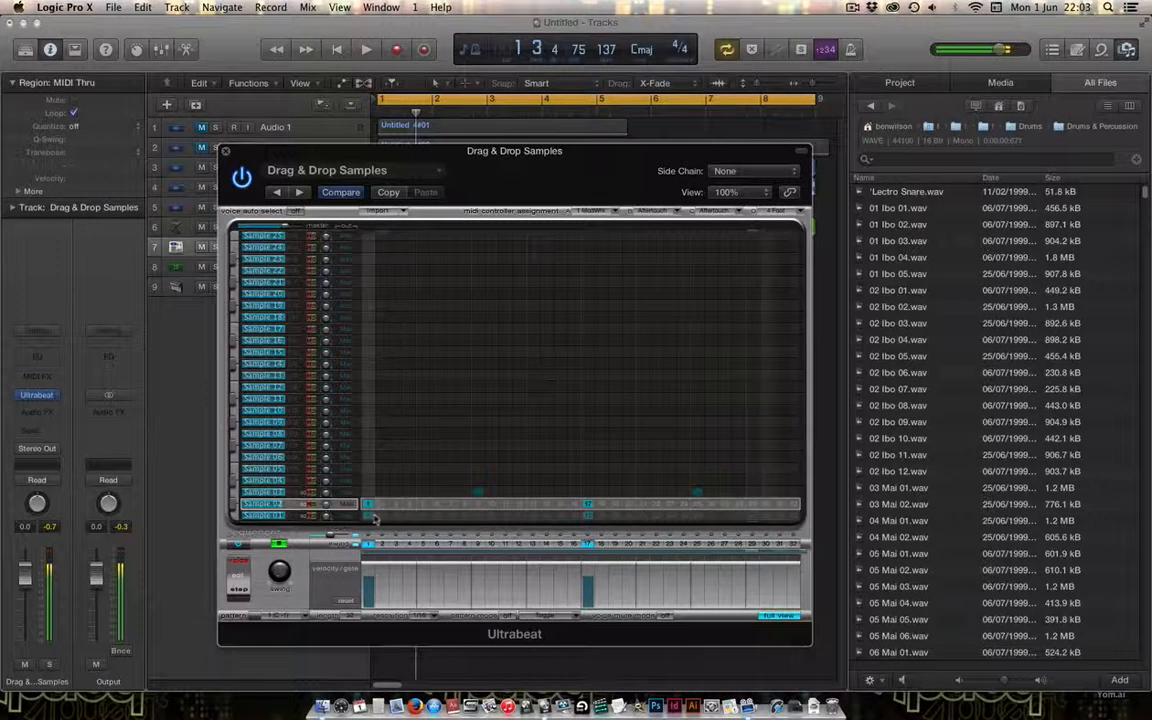
- Solo Sample 02 during playback, leave the full view, and adjust the pitch of its oscillator 2 while listening to it in the pattern
key("space")
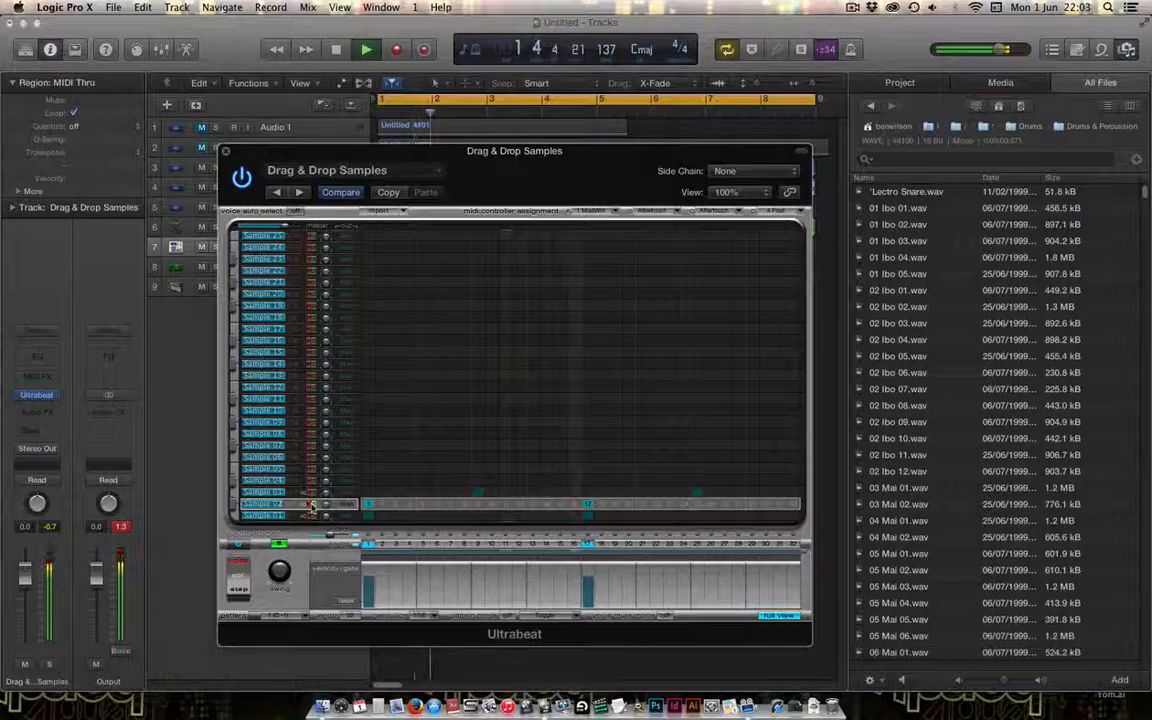
key("space")
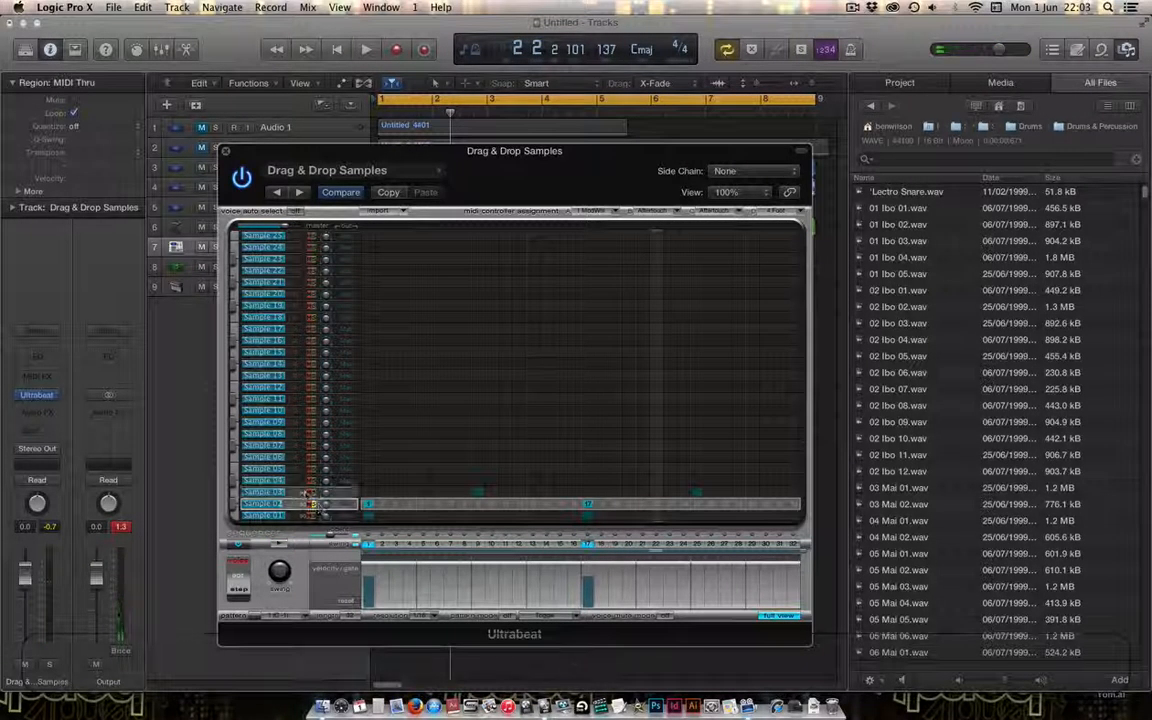
left_click(777, 616)
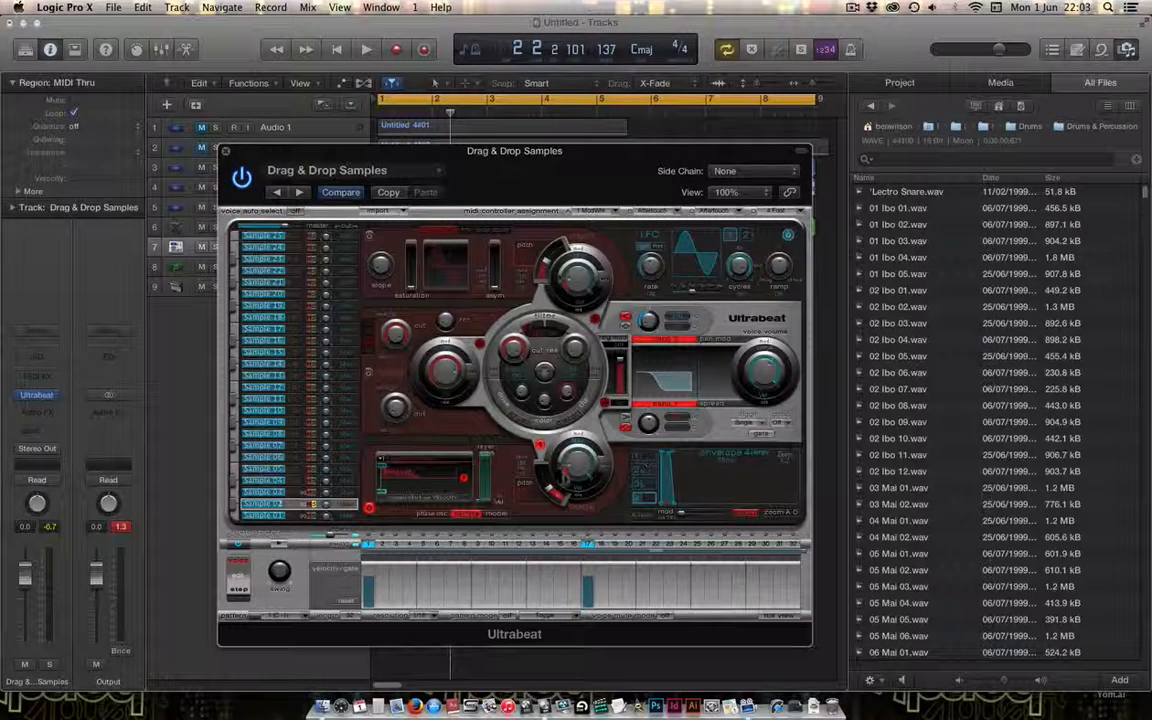
left_click_drag(554, 486, 560, 509)
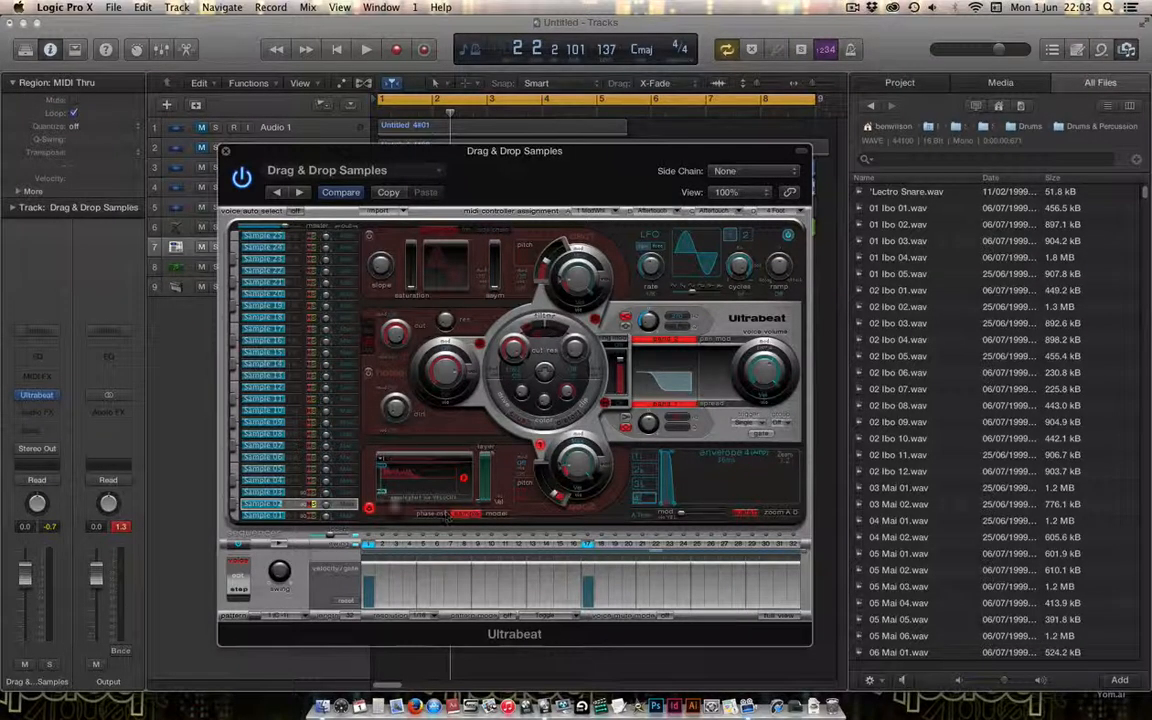
key("space")
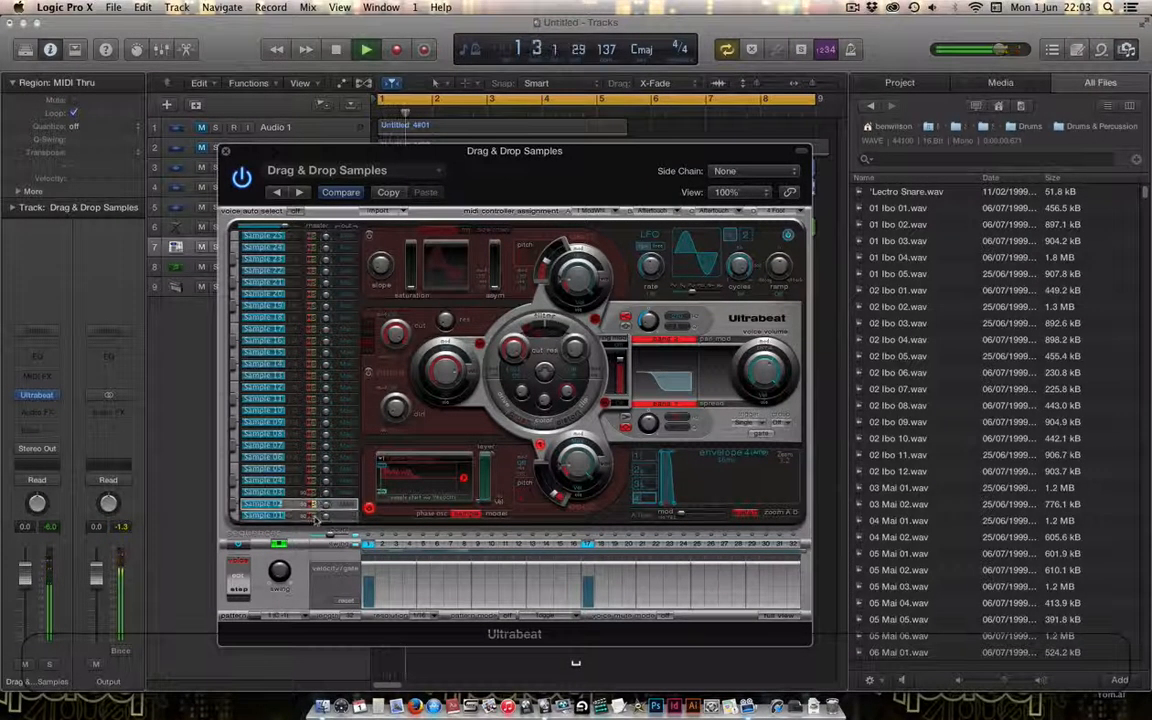
key("space")
- Play Samples 01, 02 and 03 soloed together, and clear the solo on all three
key("space")
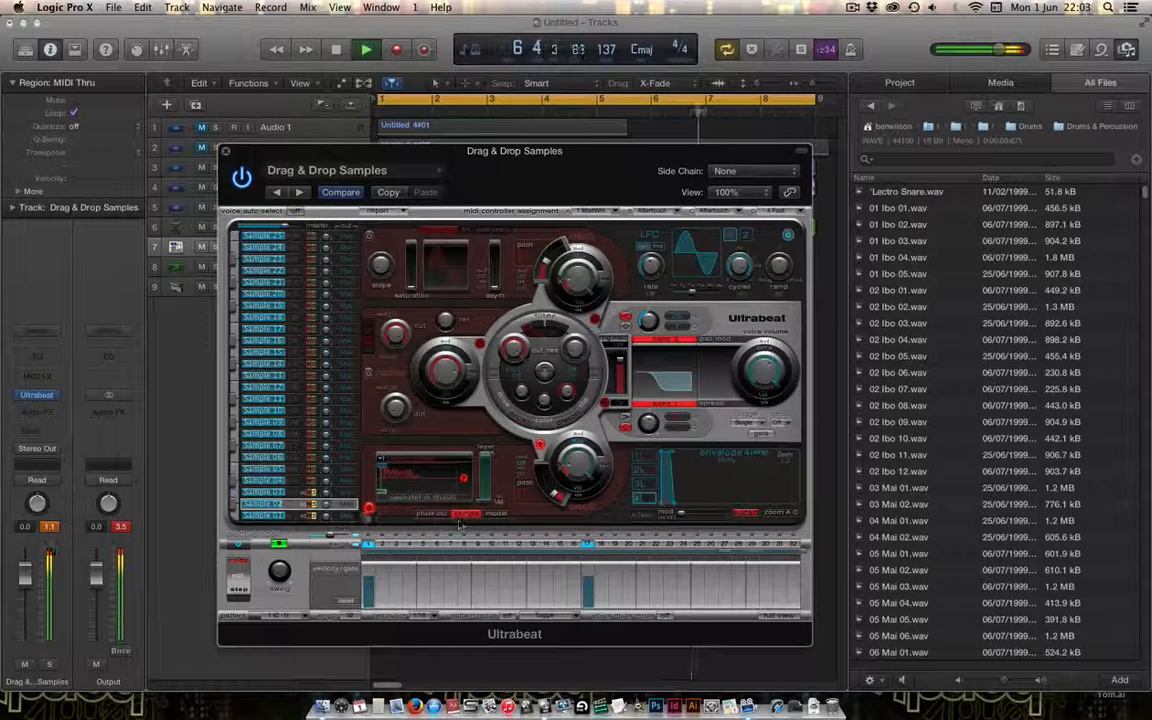
key("space")
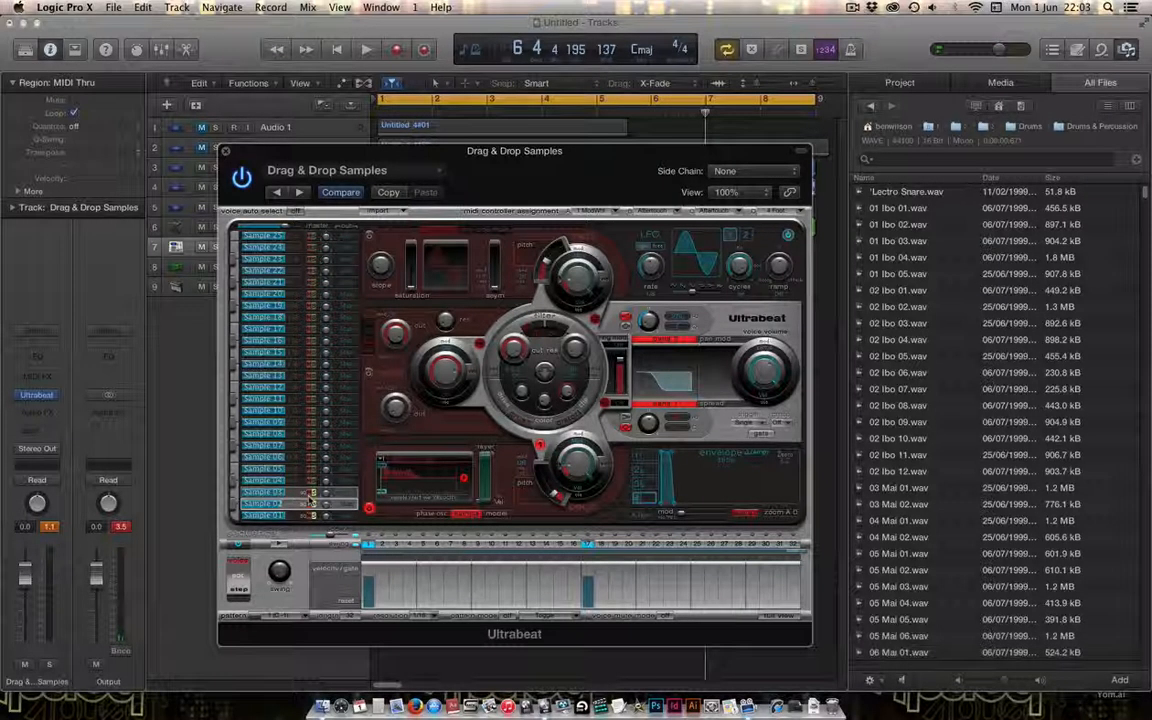
left_click(313, 493)
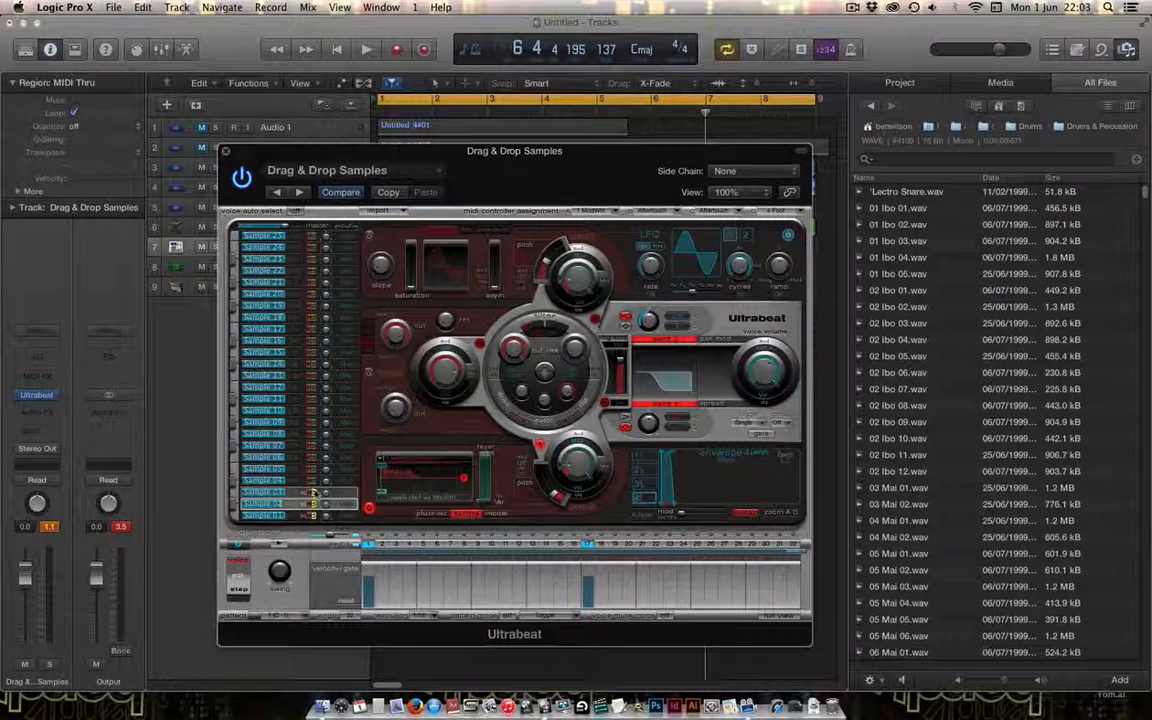
left_click(313, 493)
left_click(313, 504)
left_click(313, 515)
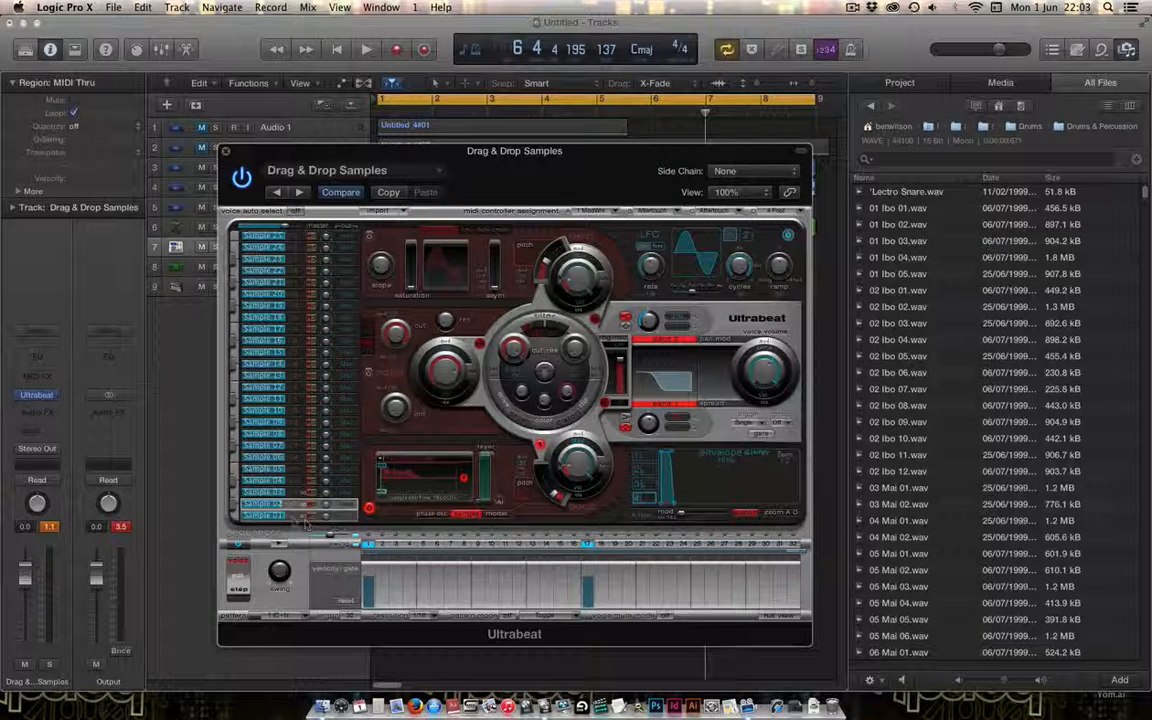
- Turn off sustain in Sample 01's envelope 4 and lengthen its decay, auditioning the sound alone and in the pattern
left_click(298, 518)
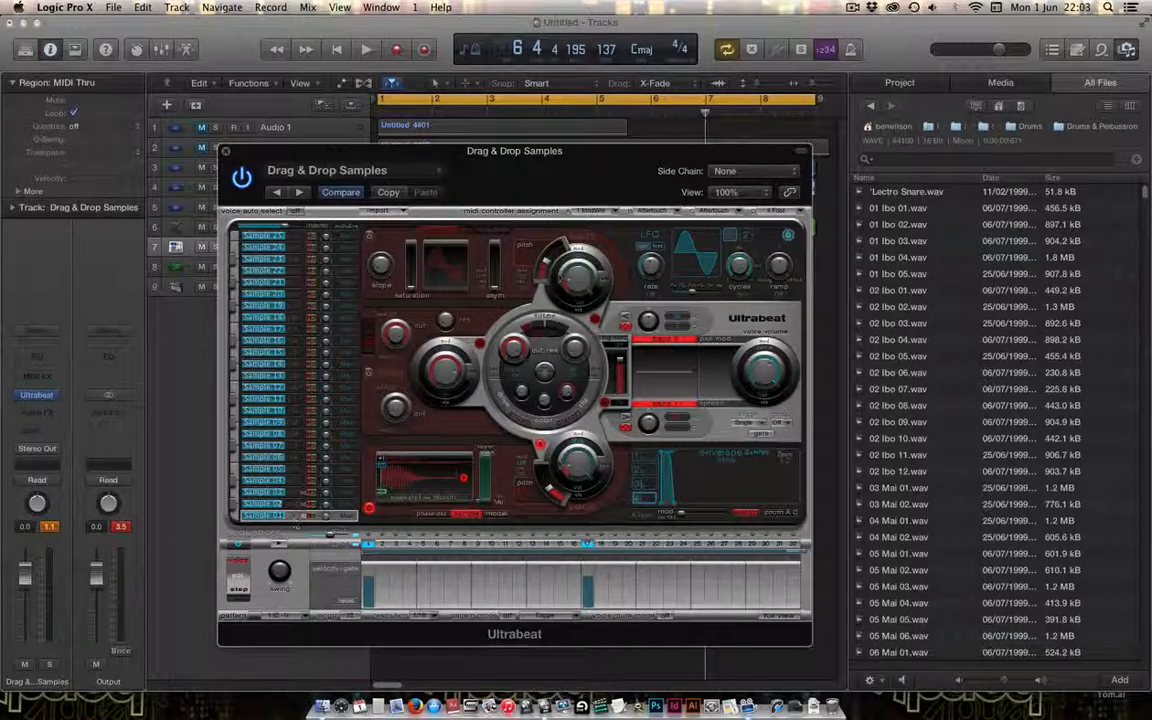
left_click(234, 516)
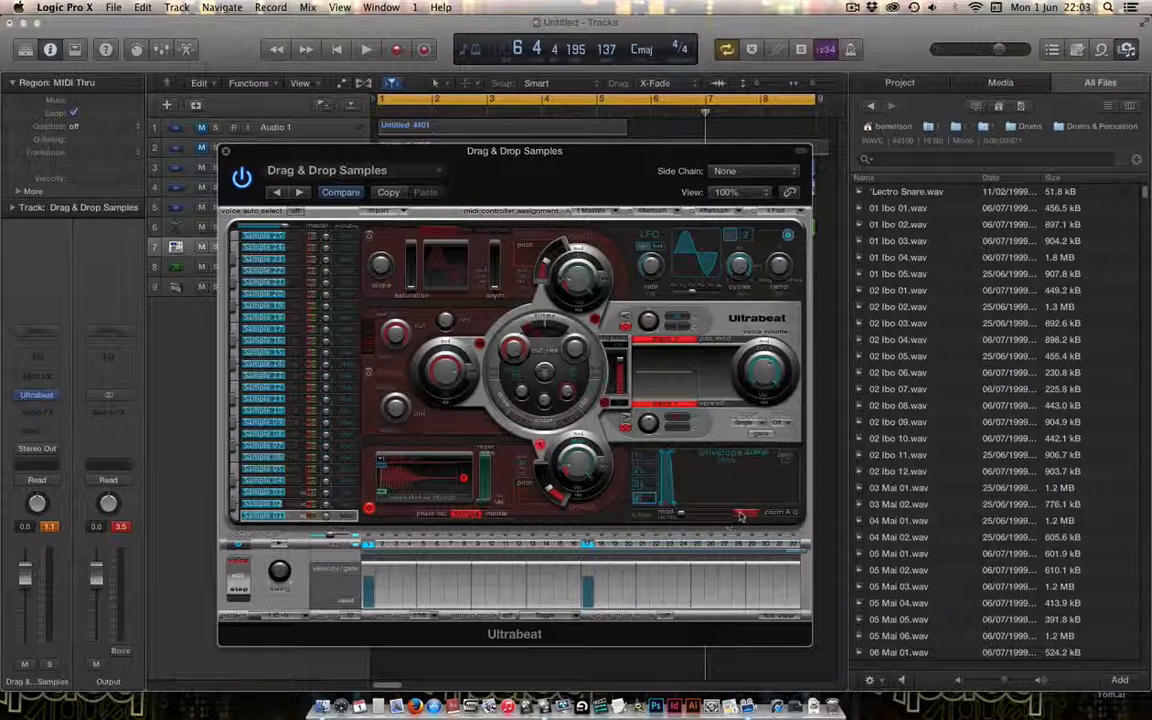
key("space")
key("space")
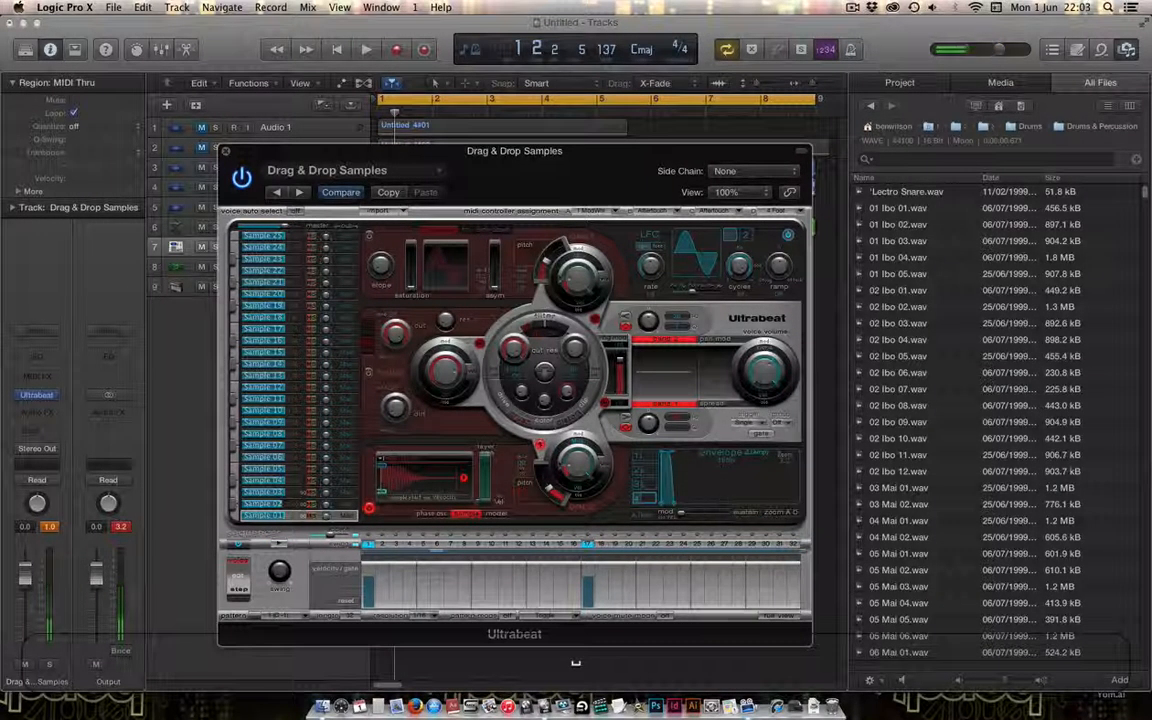
left_click(236, 520)
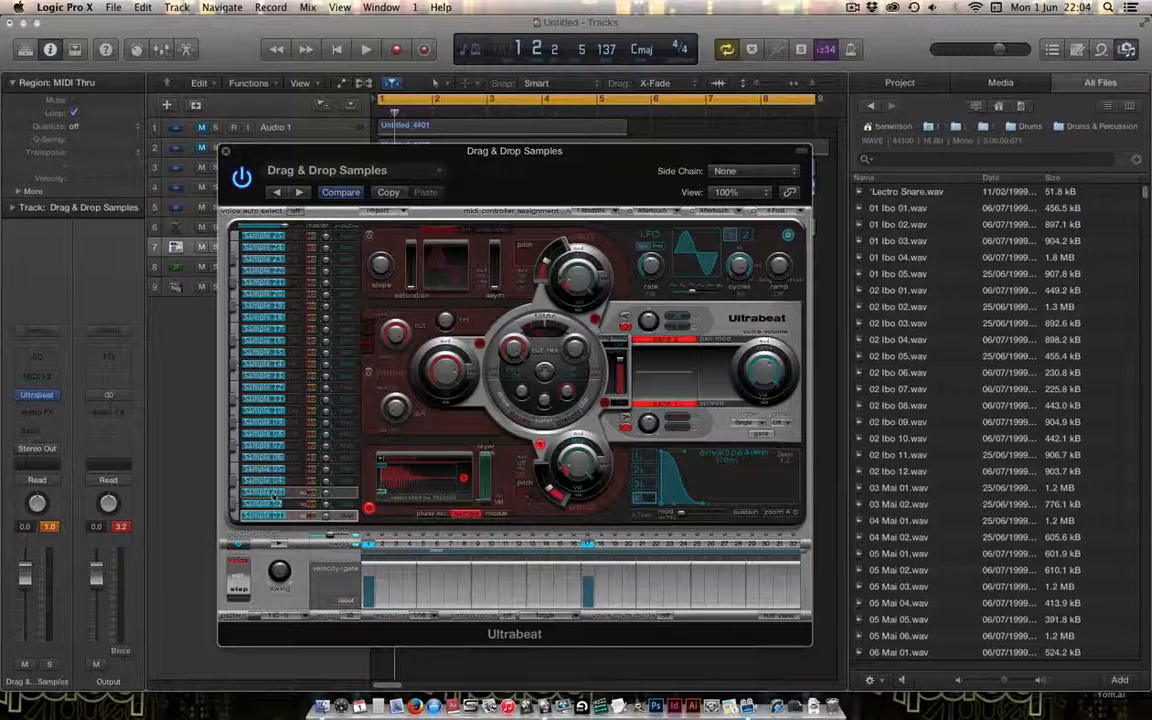
left_click(233, 519)
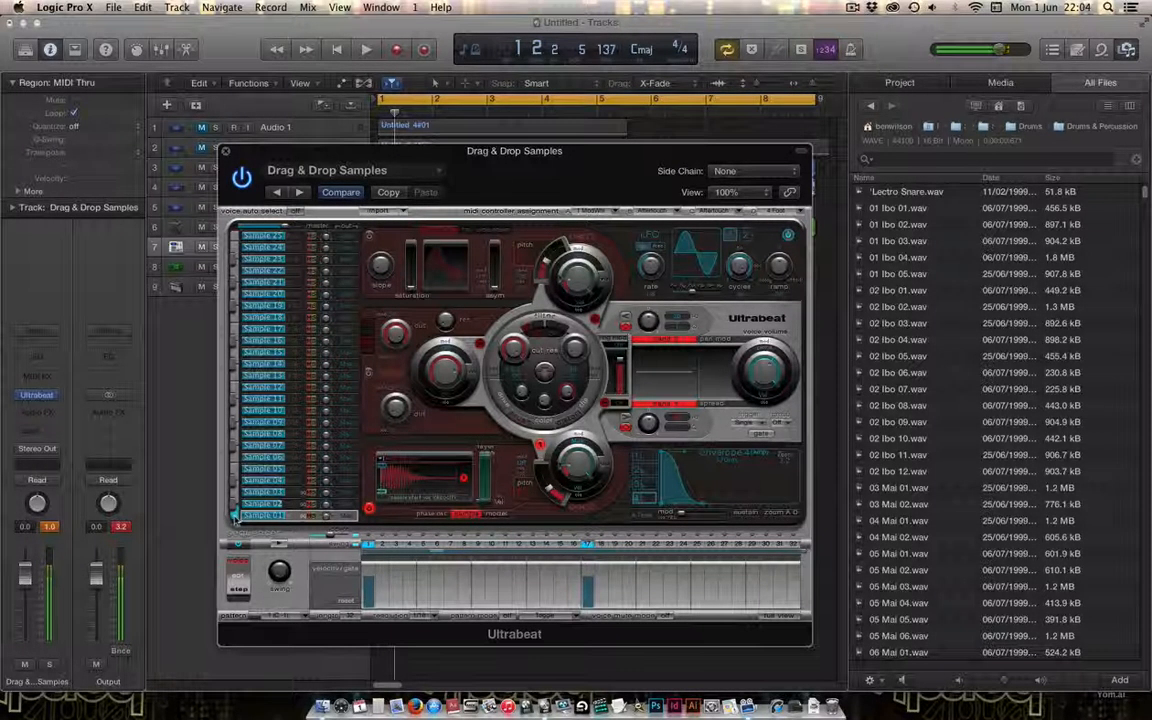
left_click(233, 517)
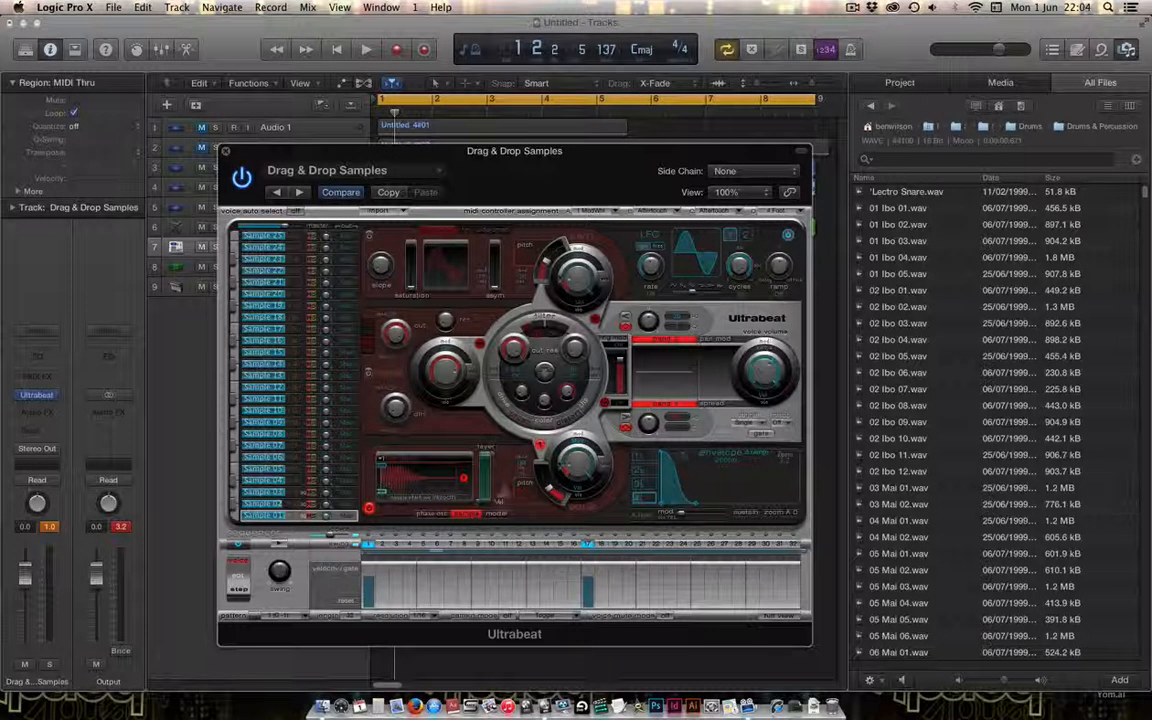
left_click(232, 517)
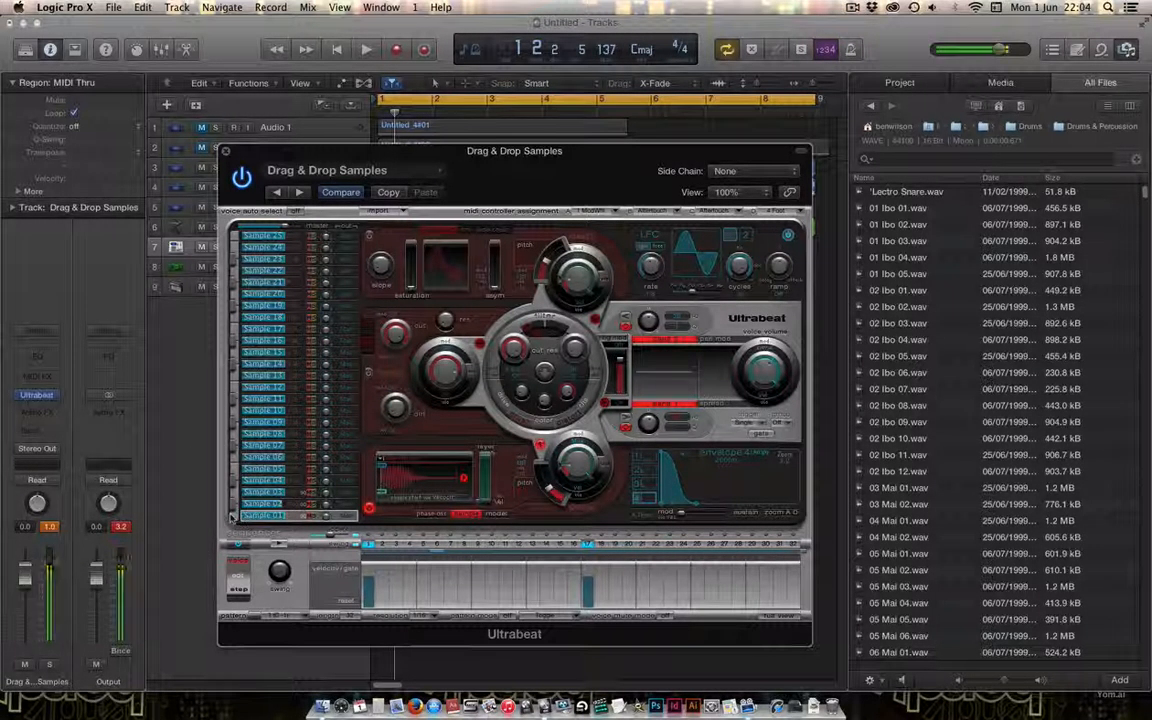
left_click(232, 517)
key("space")
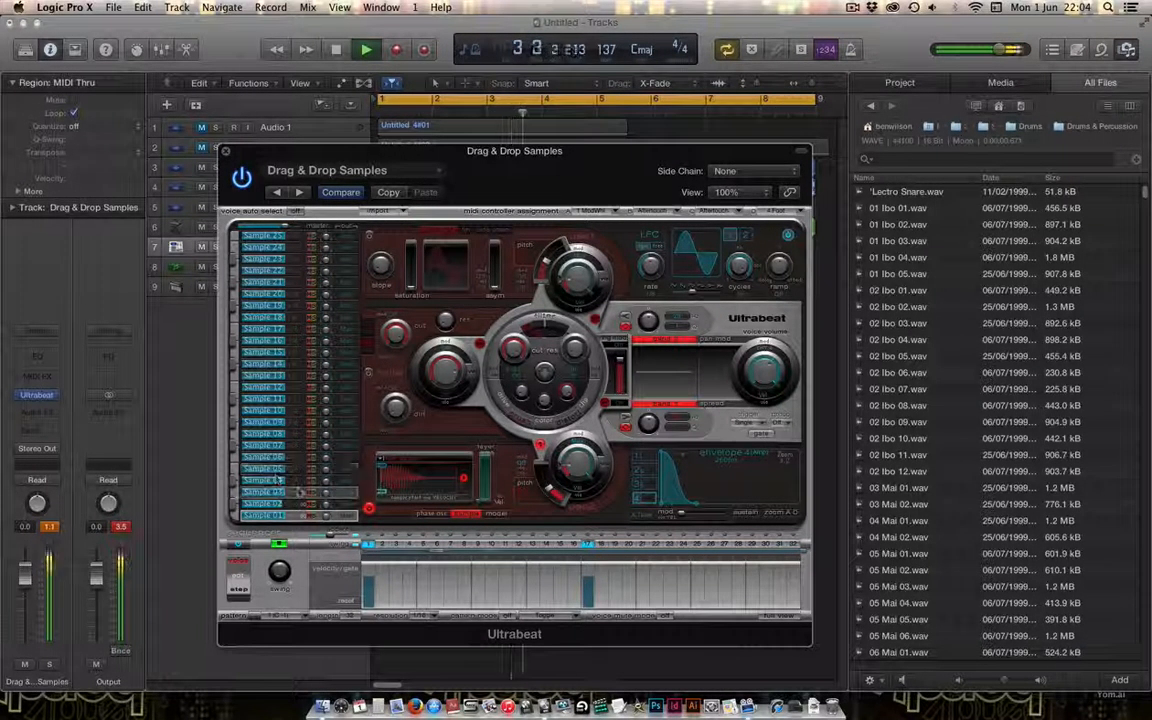
- In the full-view grid, replace Sample 02's hits on steps 1 and 17 with hits on steps 4 and 13, and play the pattern
left_click(770, 616)
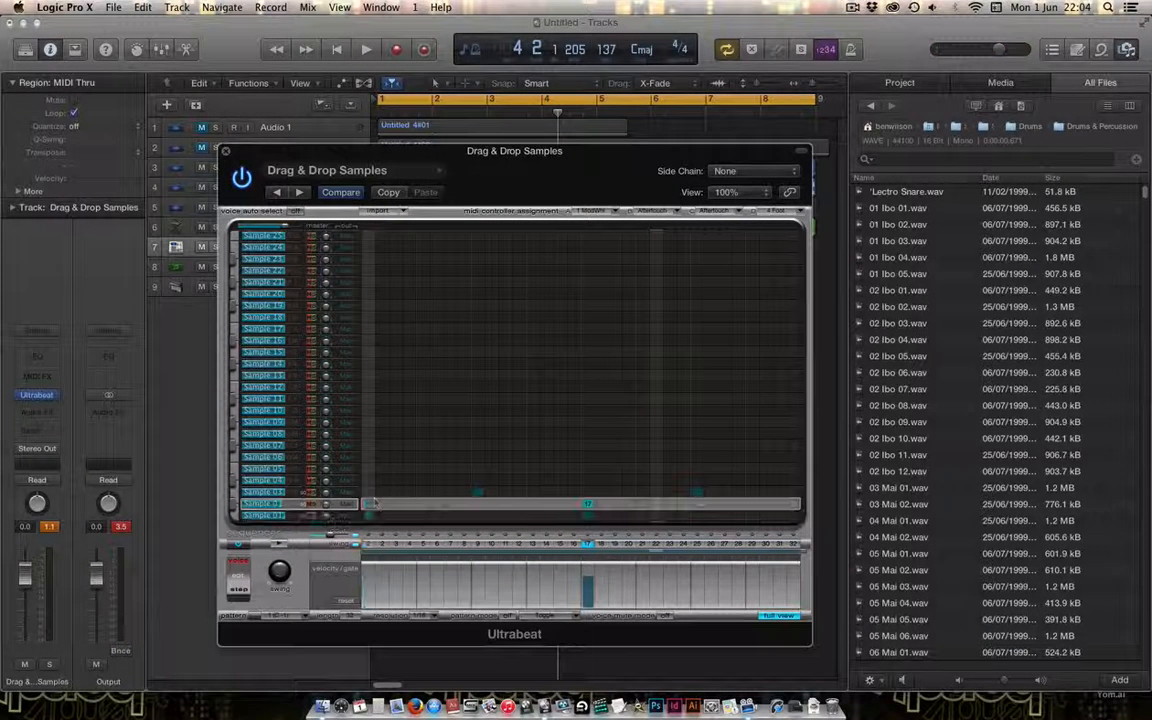
left_click(409, 505)
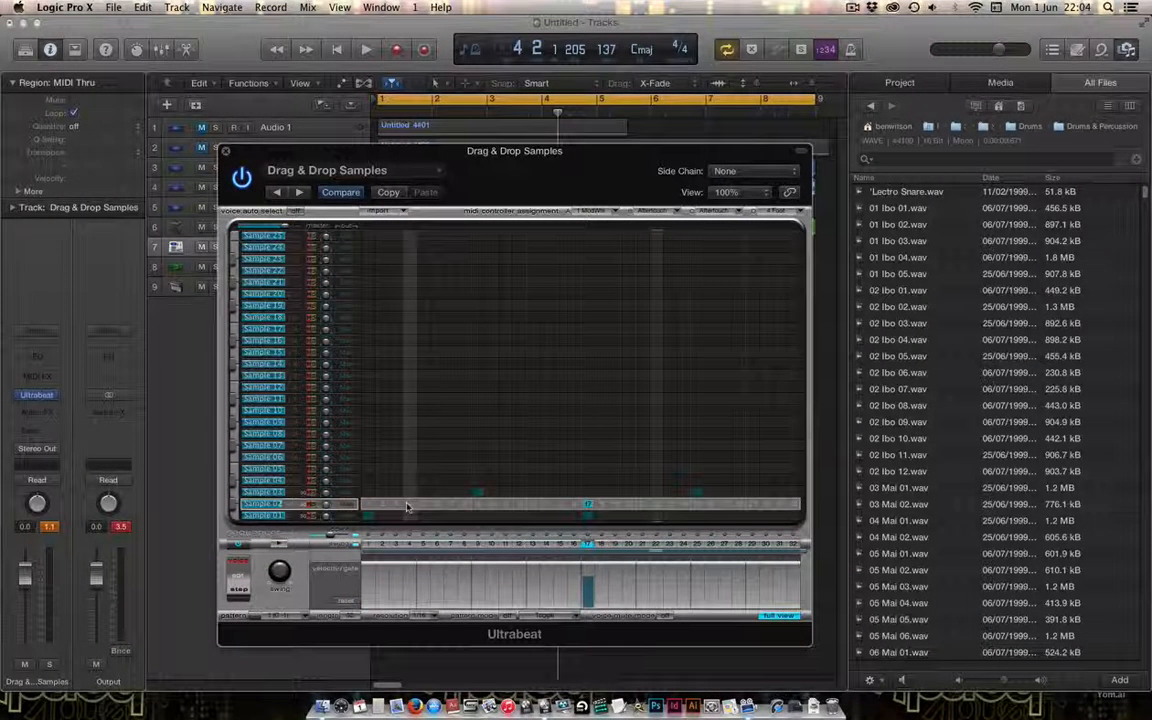
left_click(533, 506)
left_click(588, 507)
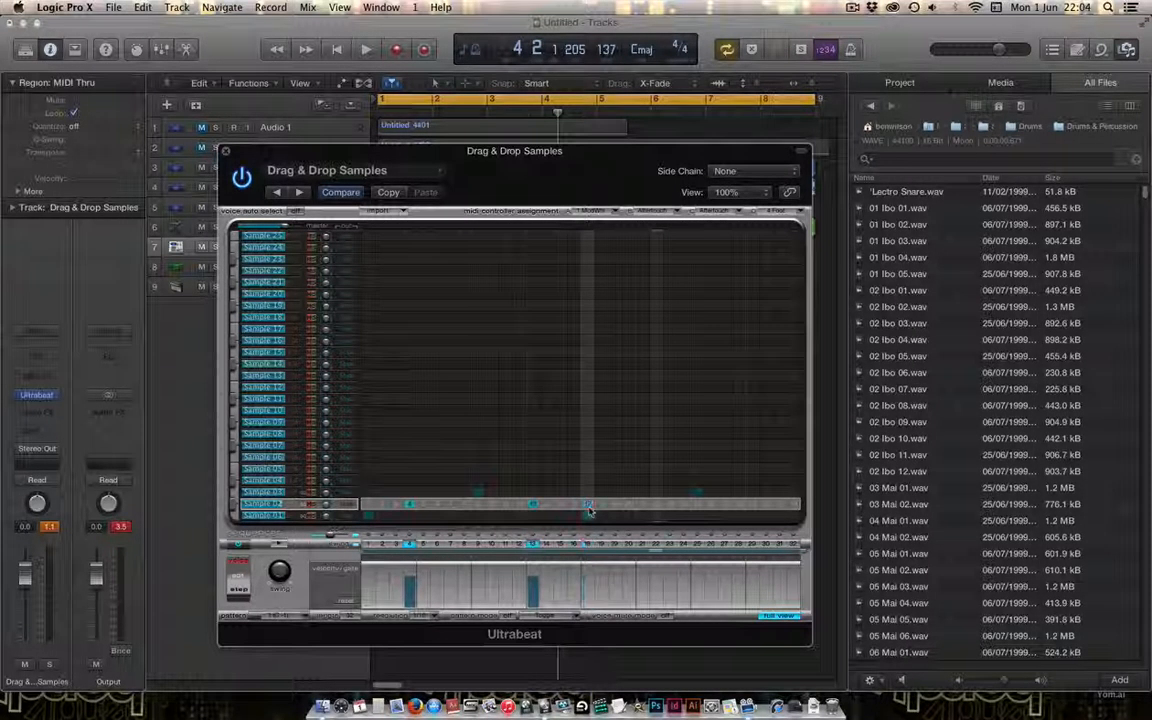
key("space")
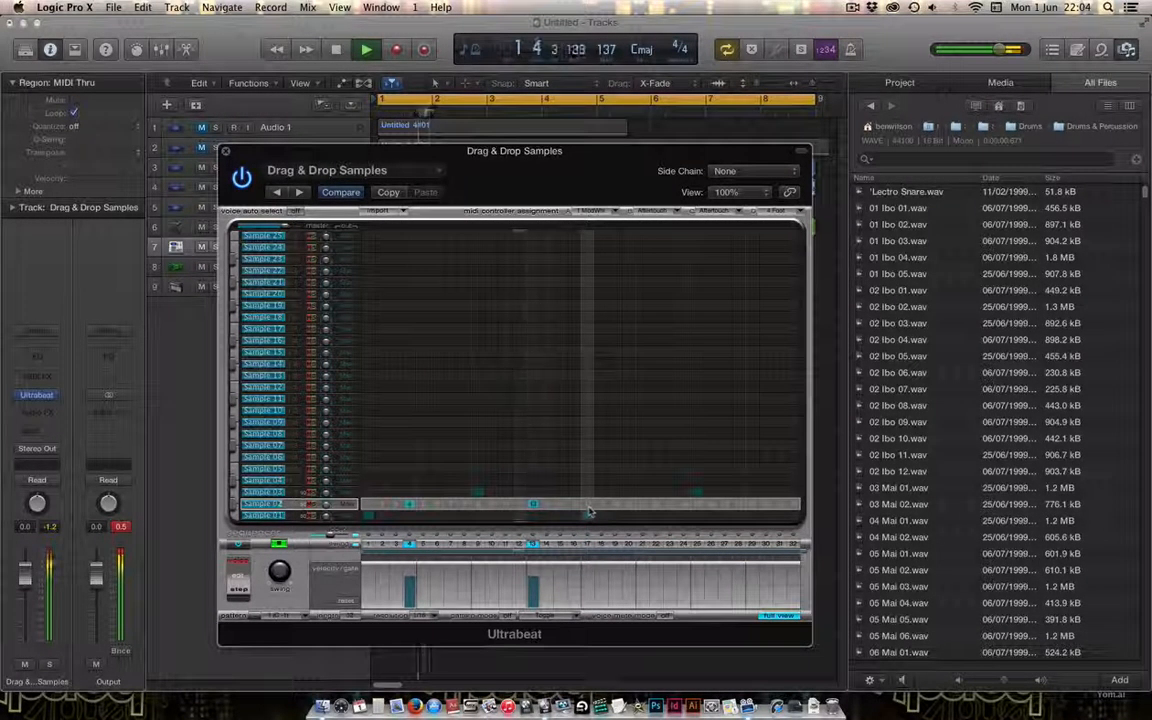
key("space")
- Add Sample 02 hits on steps 7 and 20, comparing the pattern with and without the step 13 hit and keeping that hit
left_click(450, 506)
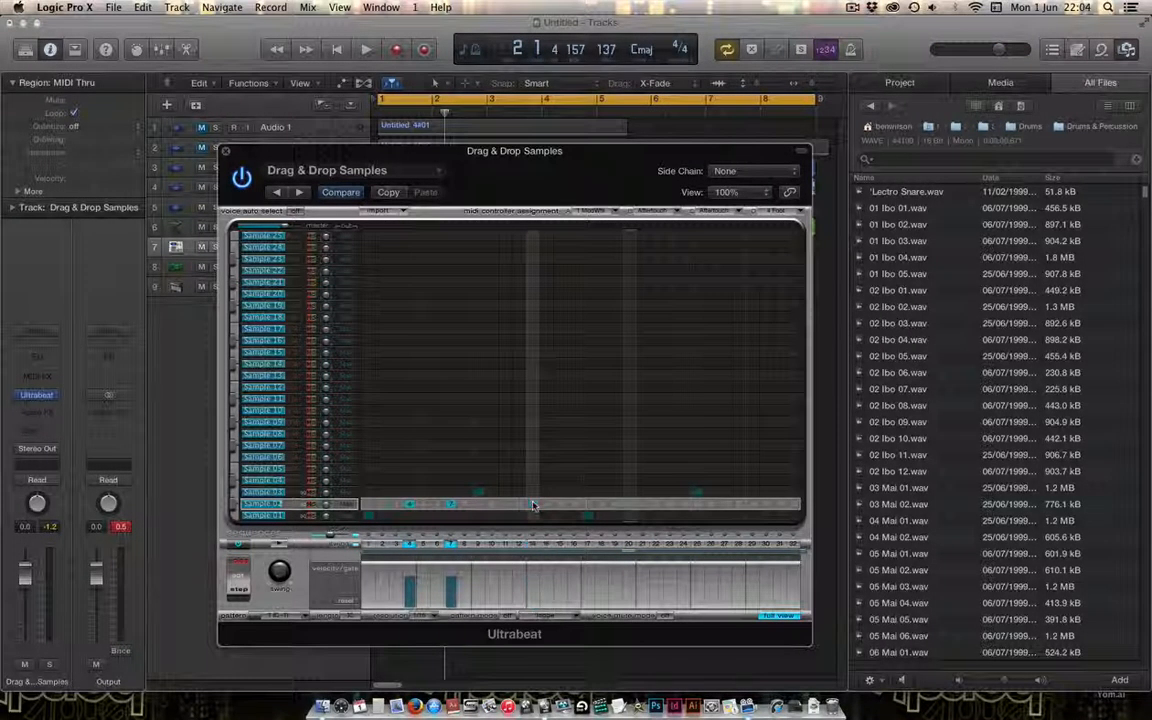
key("space")
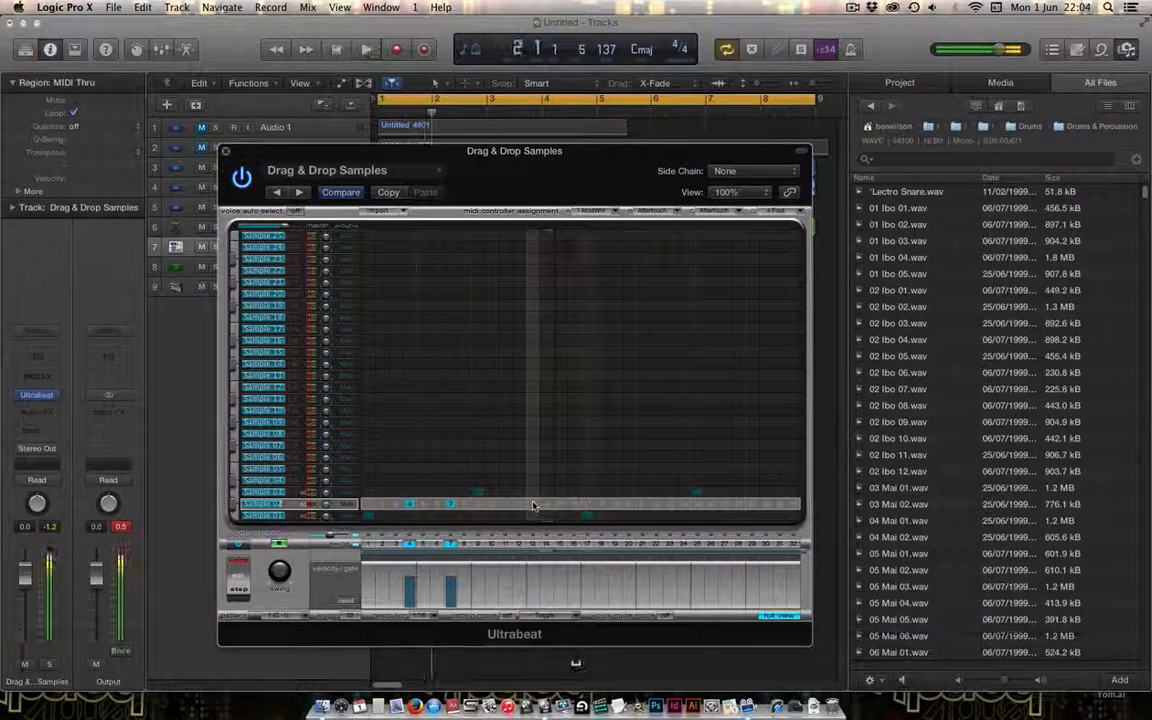
left_click(533, 506)
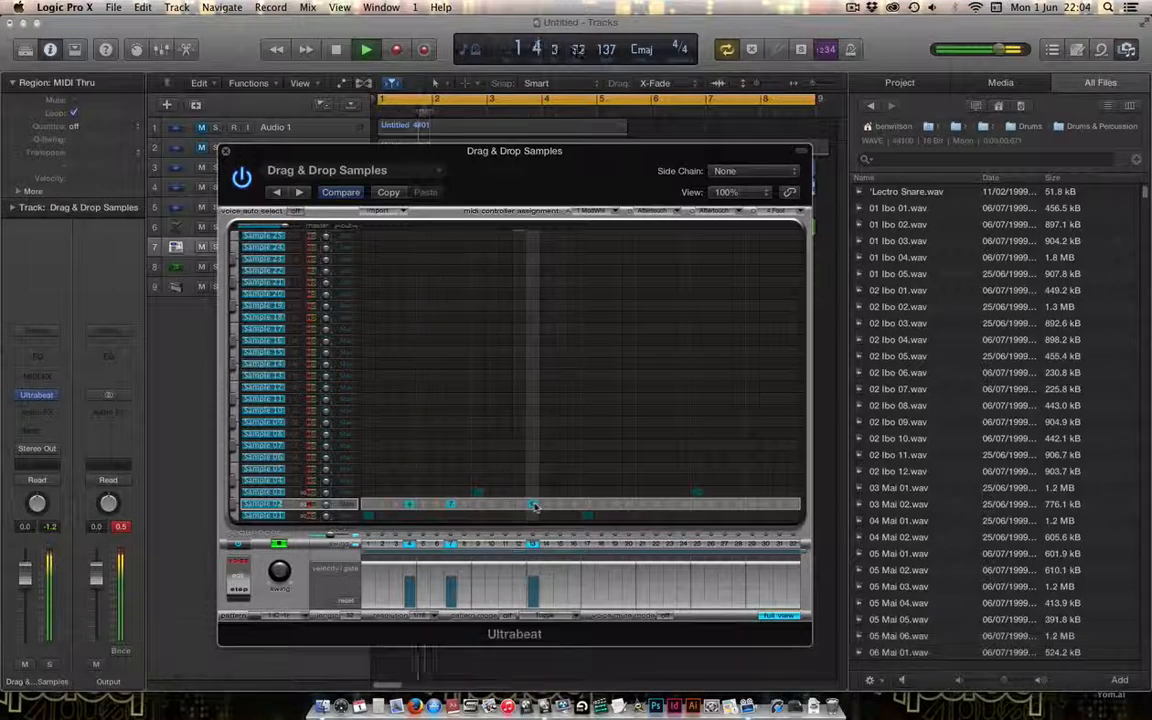
key("space")
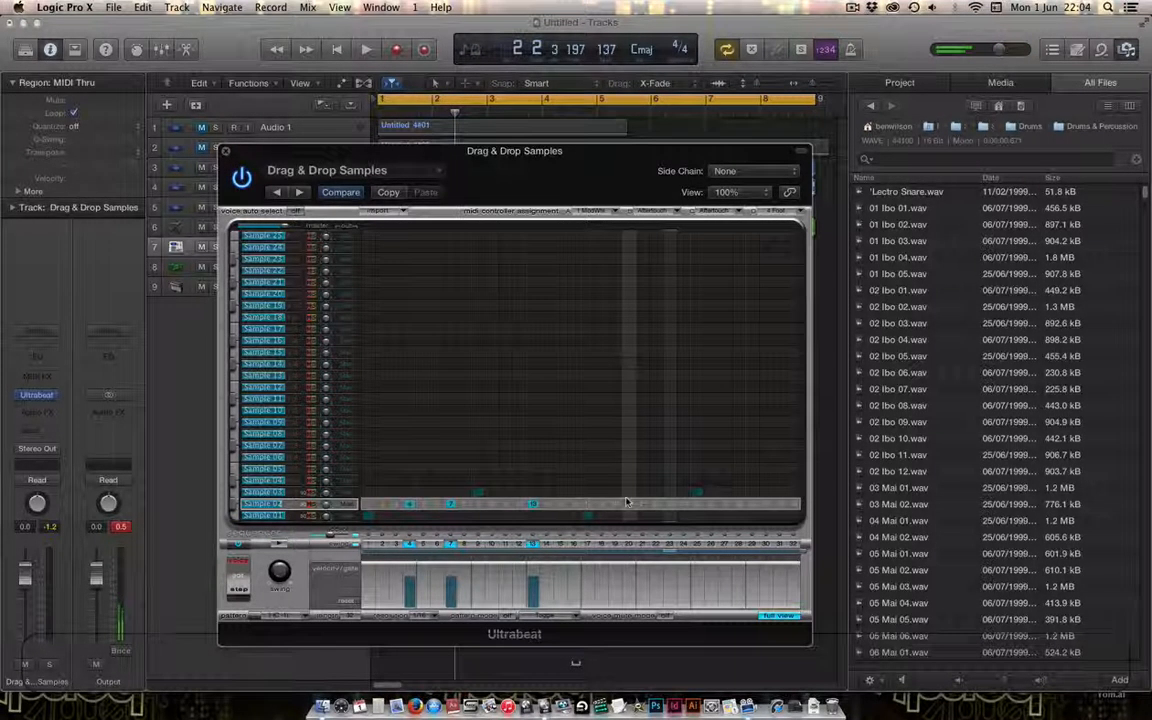
left_click(628, 504)
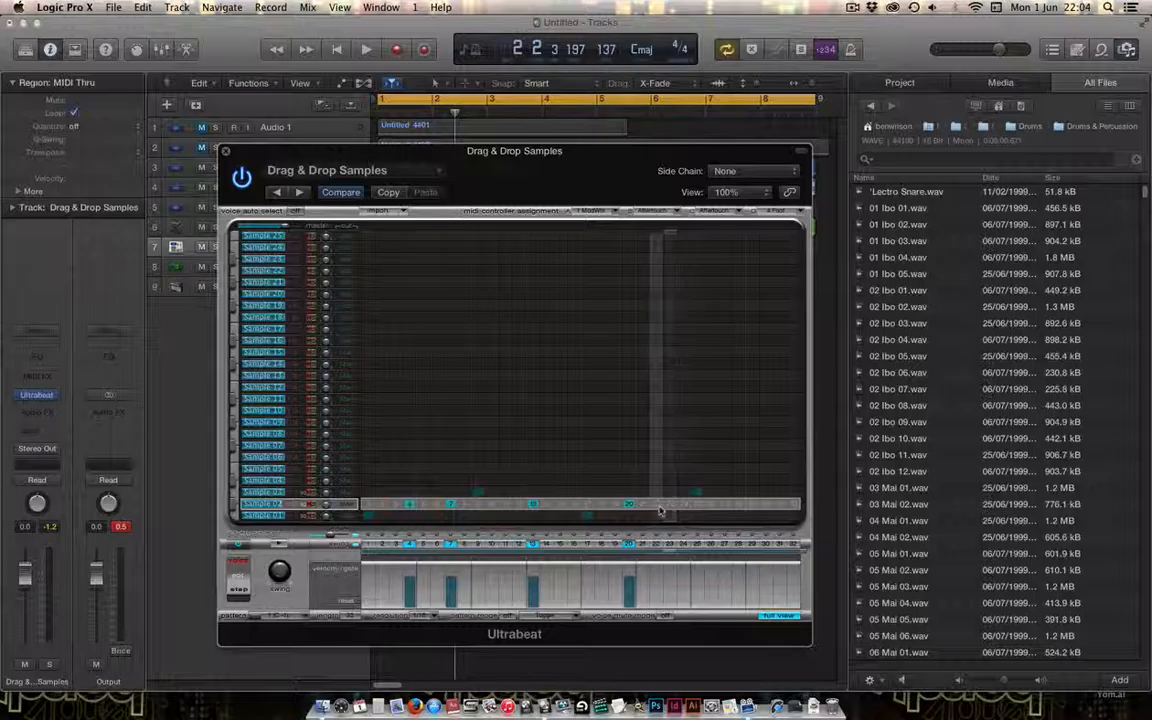
- Add Sample 02 hits on steps 22, 24 and 30, and play the pattern
left_click(656, 505)
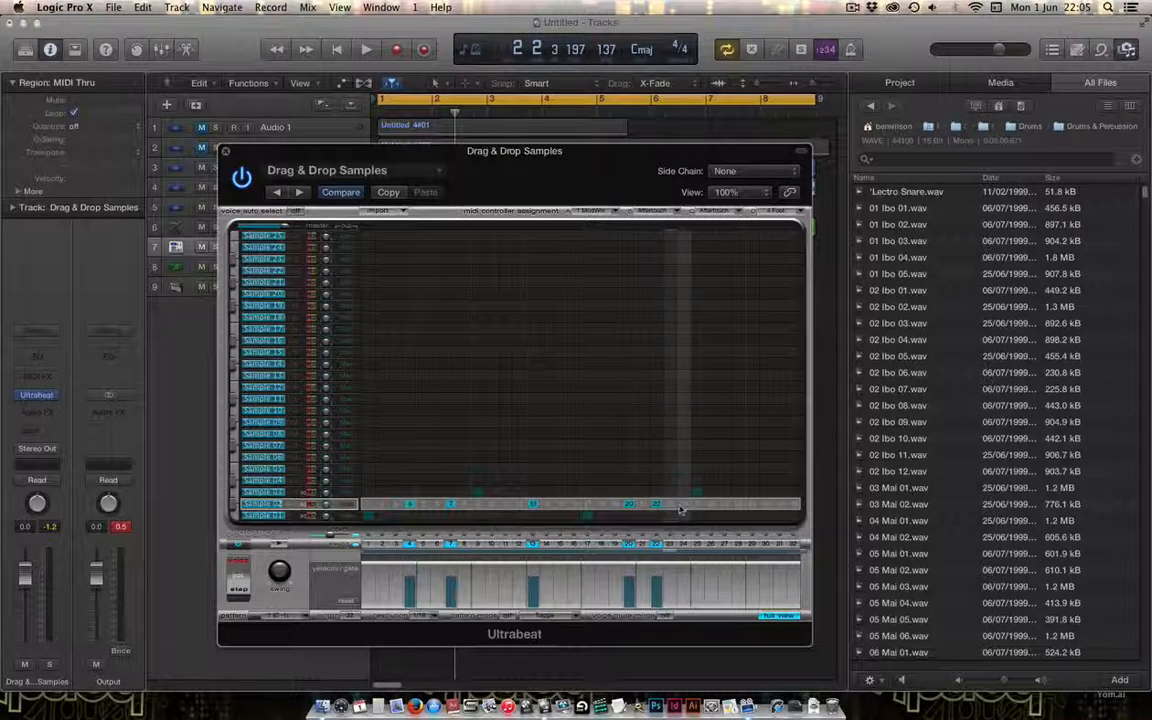
left_click(683, 505)
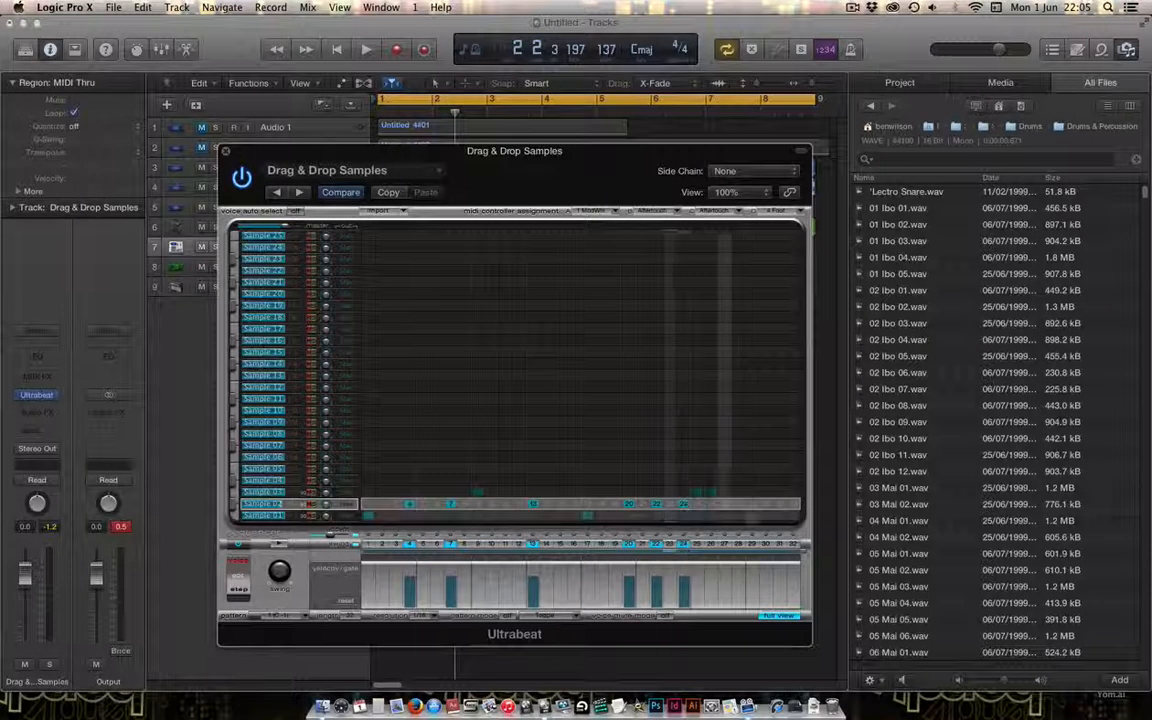
left_click(767, 505)
key("space")
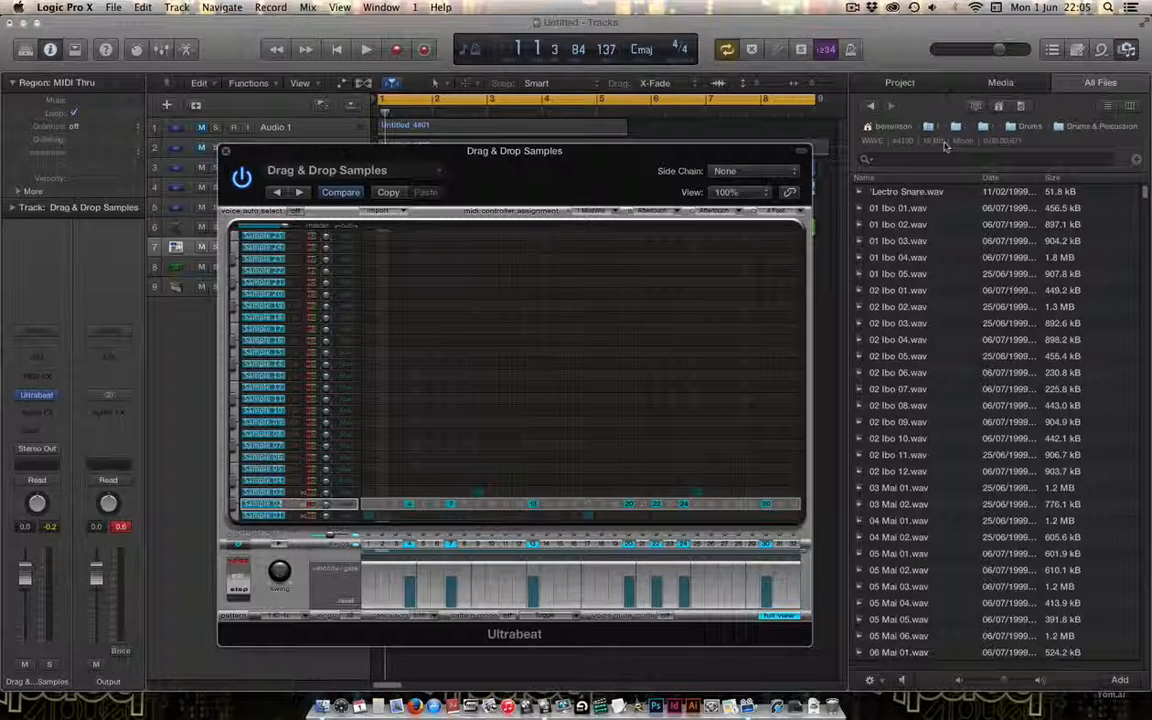
- Select Sample 01 and audition kick samples in the Drums & Percussion folder from Kick 05.wav to Kick 09.wav
left_click(274, 515)
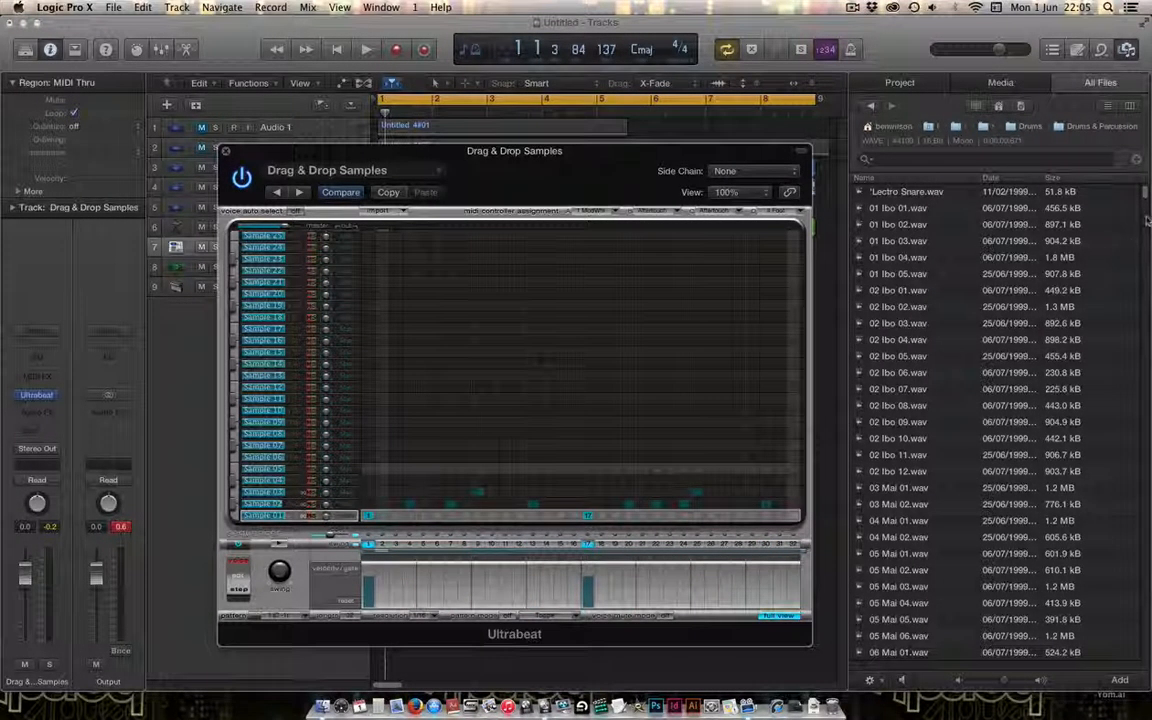
left_click_drag(1146, 197, 1144, 440)
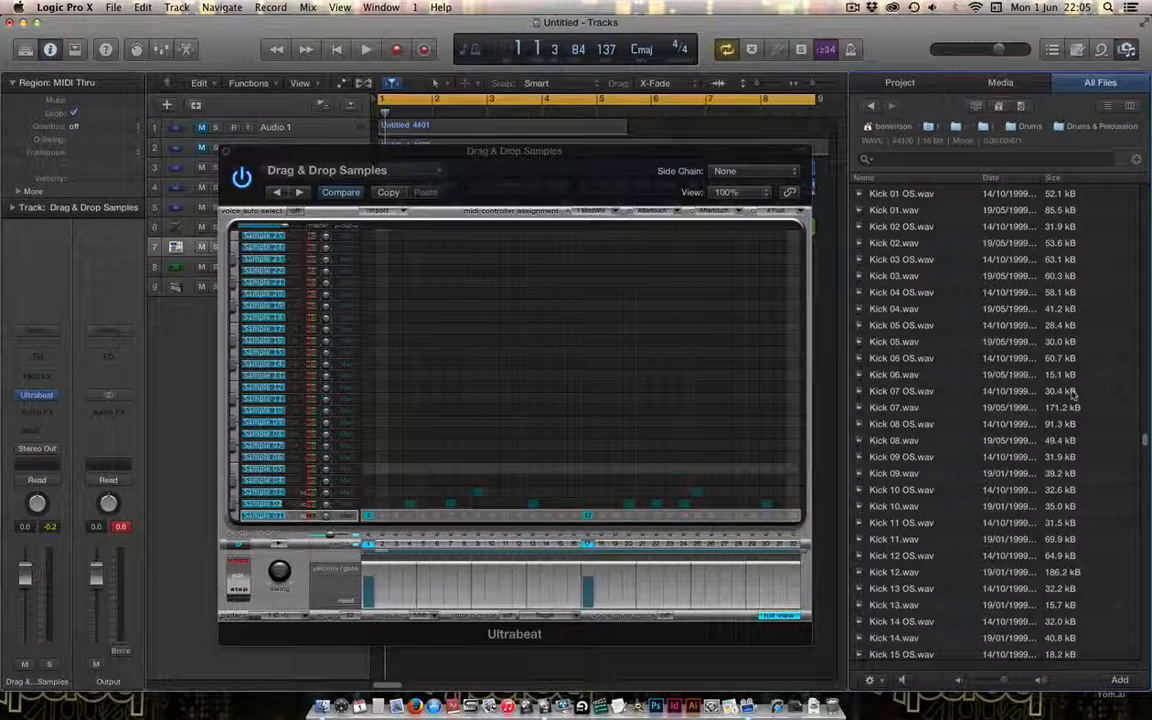
left_click(903, 343)
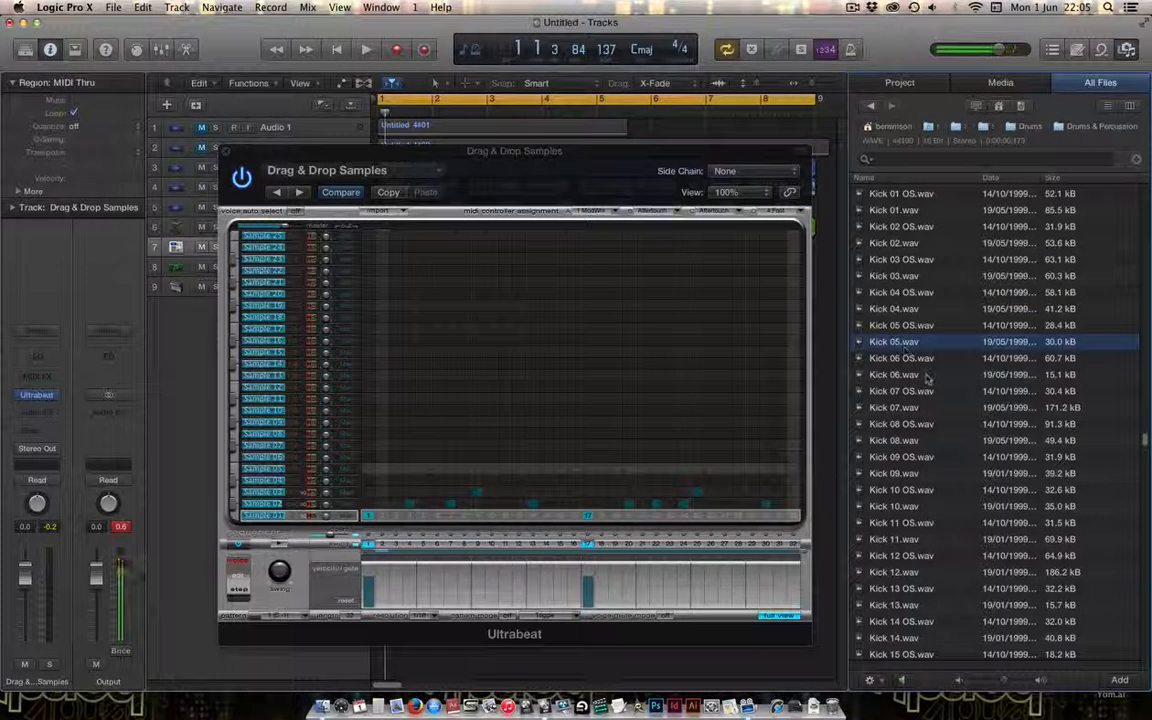
left_click(922, 376)
left_click(918, 408)
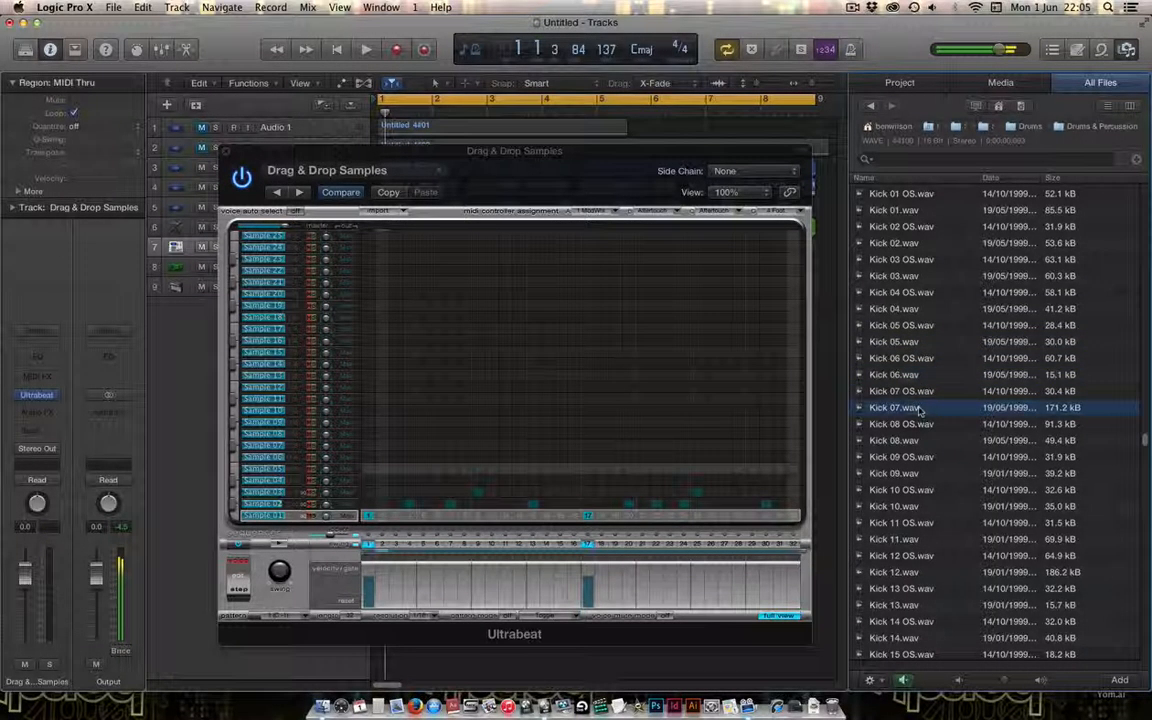
key("Down")
key("Down")
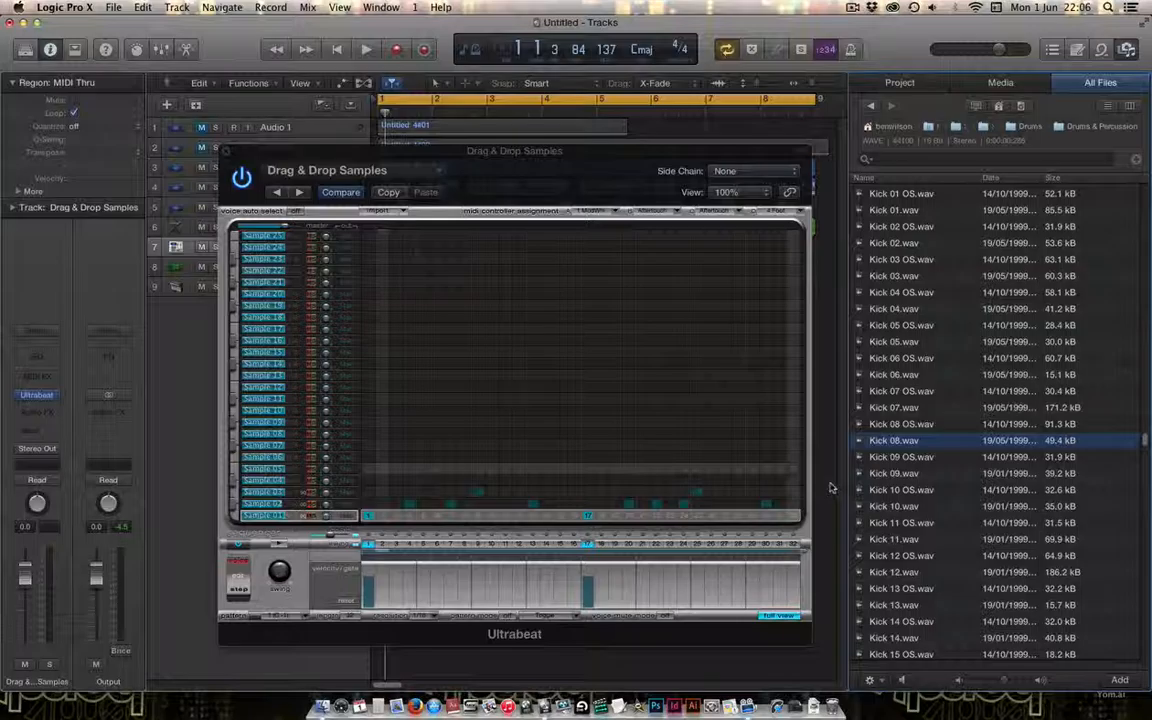
key("Down")
key("Down")
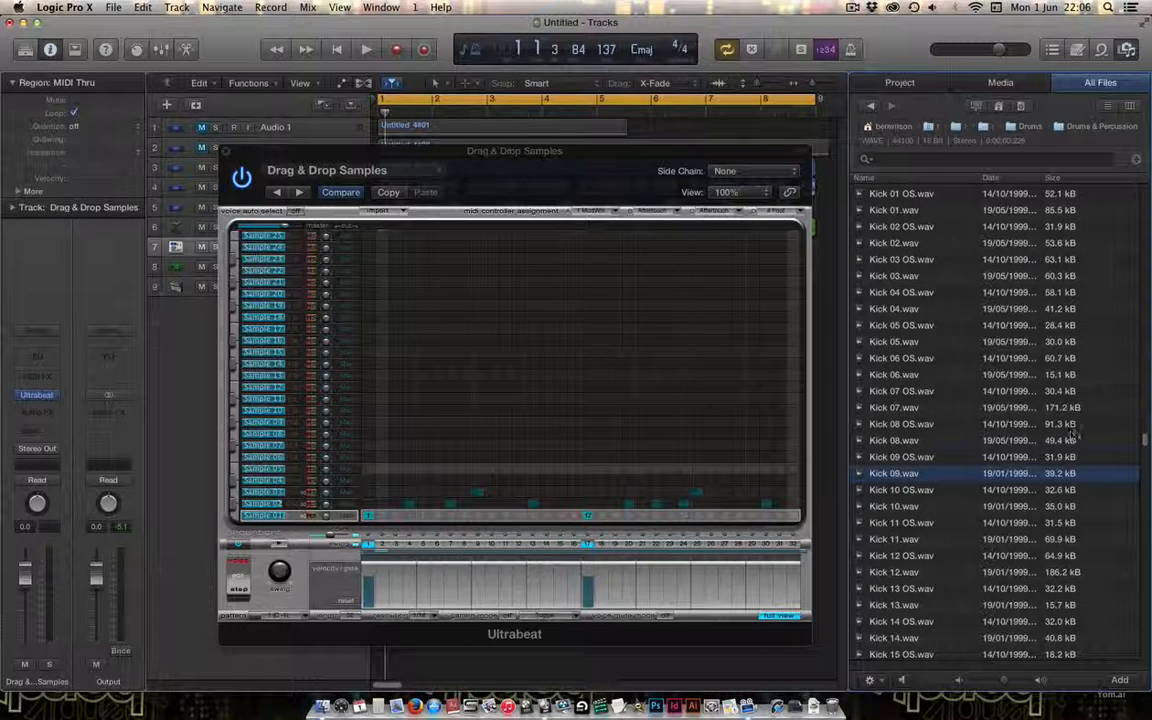
- Audition the kicks around Kick 15.wav to Kick 17.wav and load Kick 16 OS.wav into Sample 01's sample oscillator
scroll(1146, 449, "down", 5)
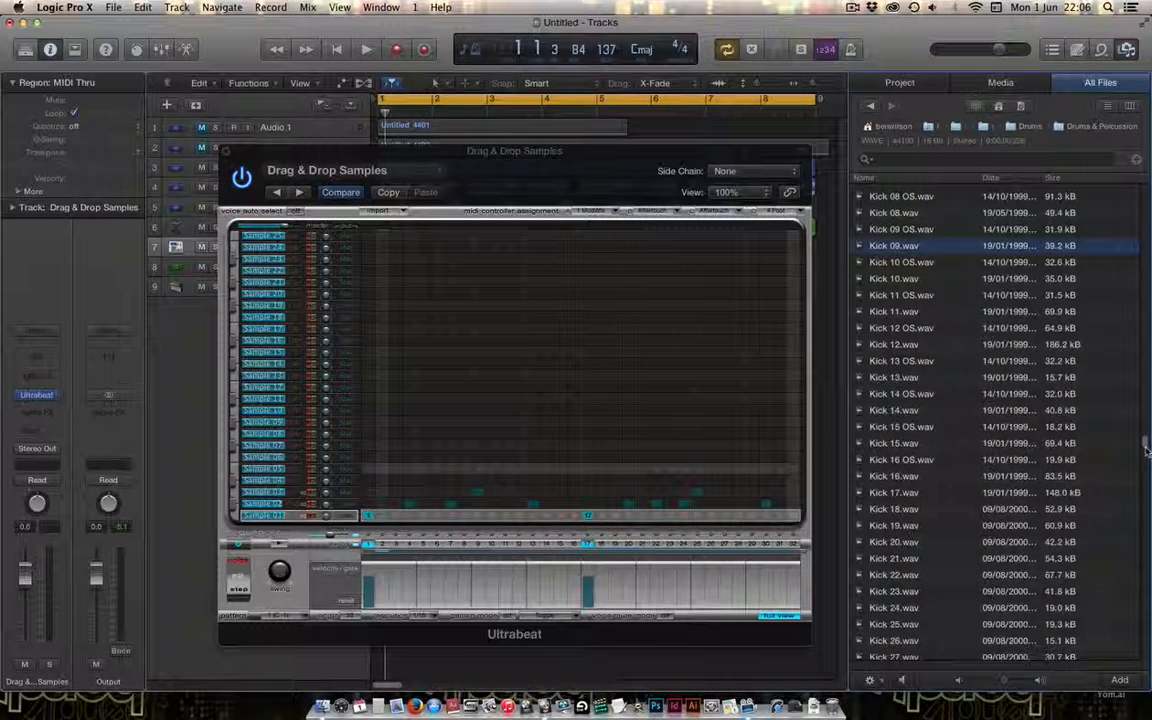
left_click(870, 477)
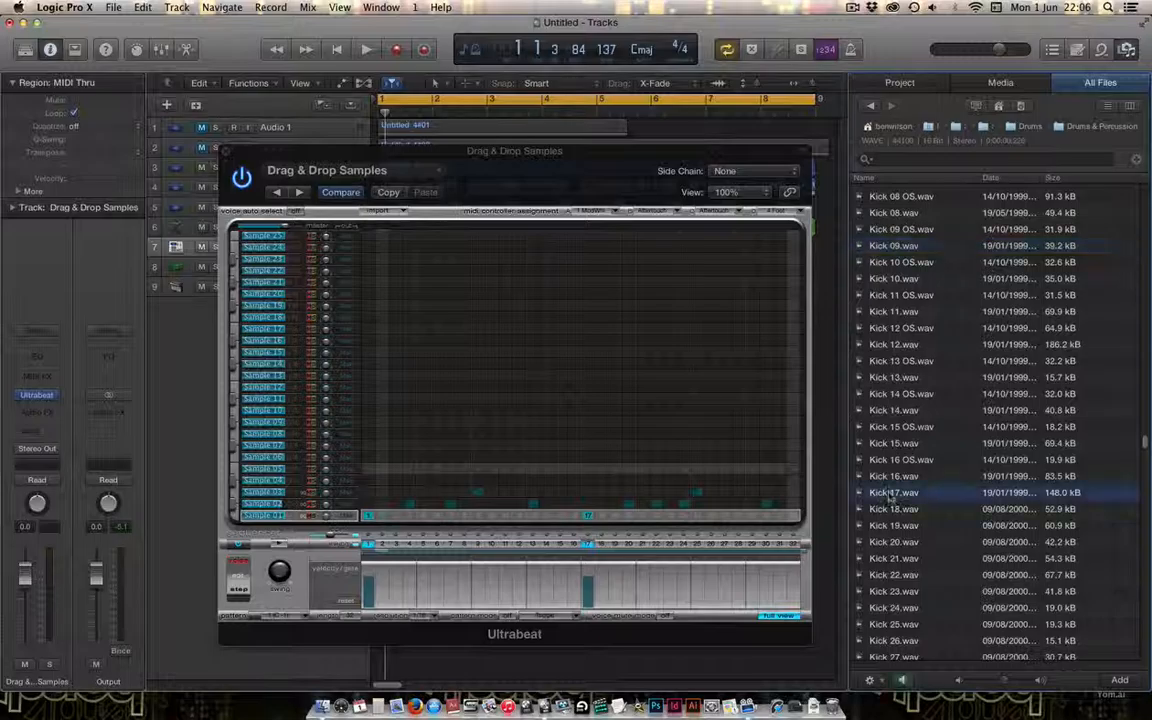
key("Up")
key("Up")
key("Up")
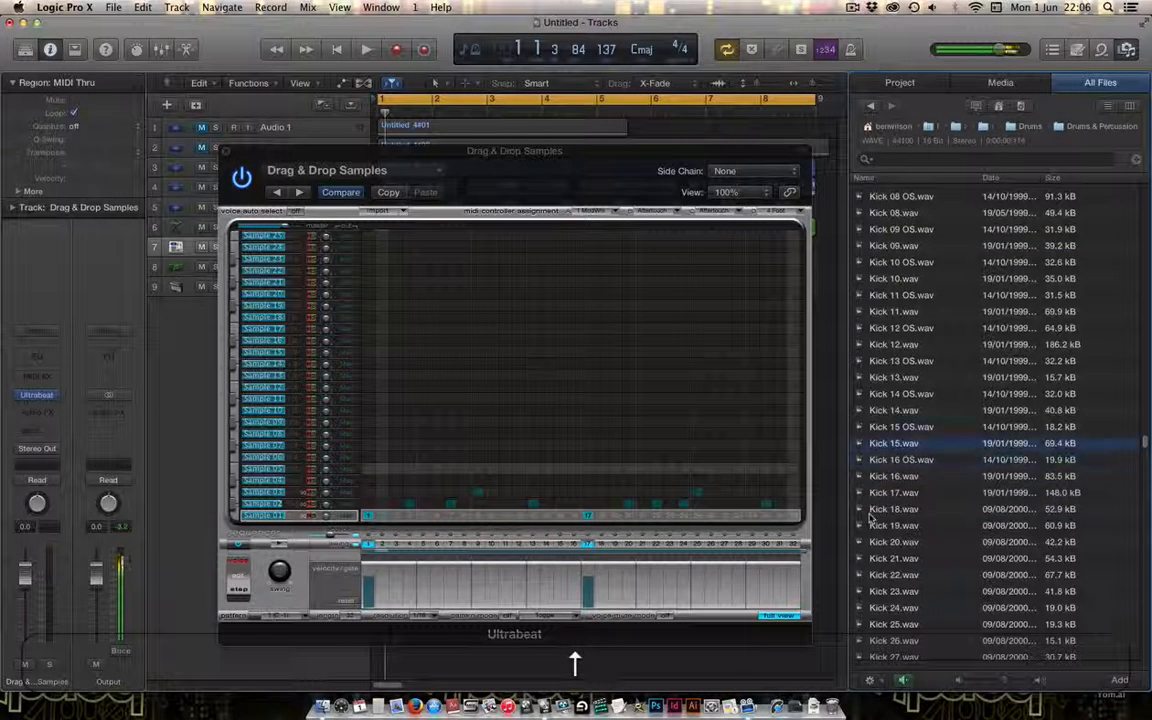
key("Down")
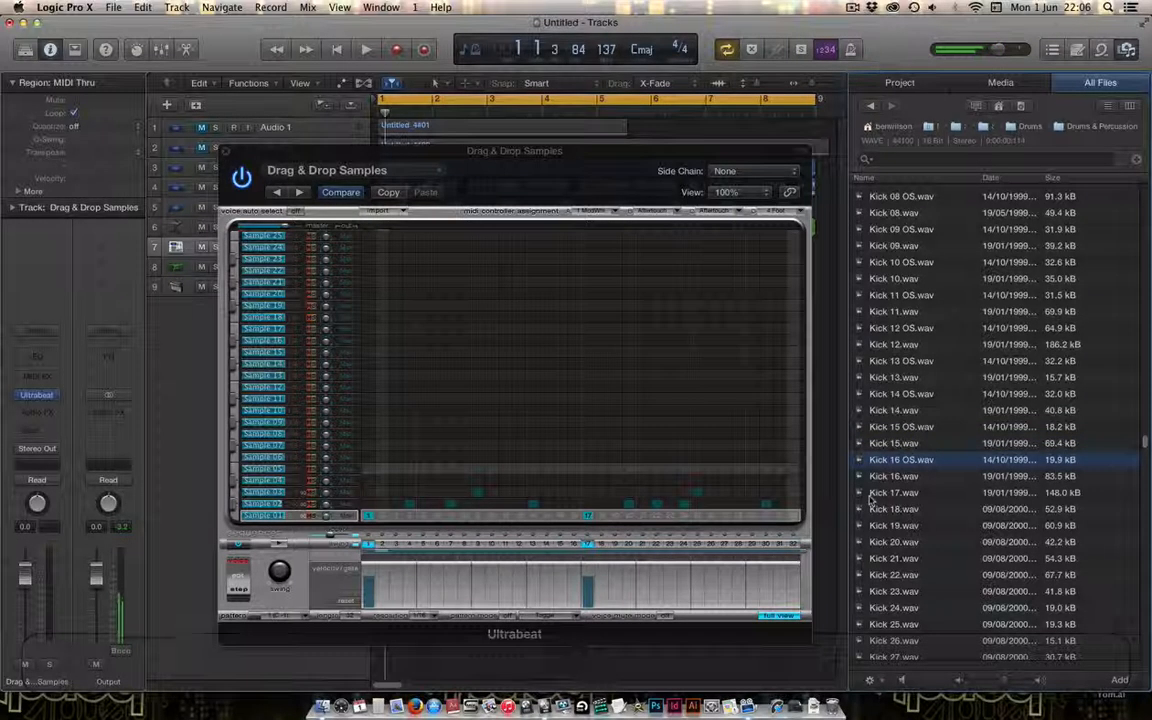
left_click(893, 464)
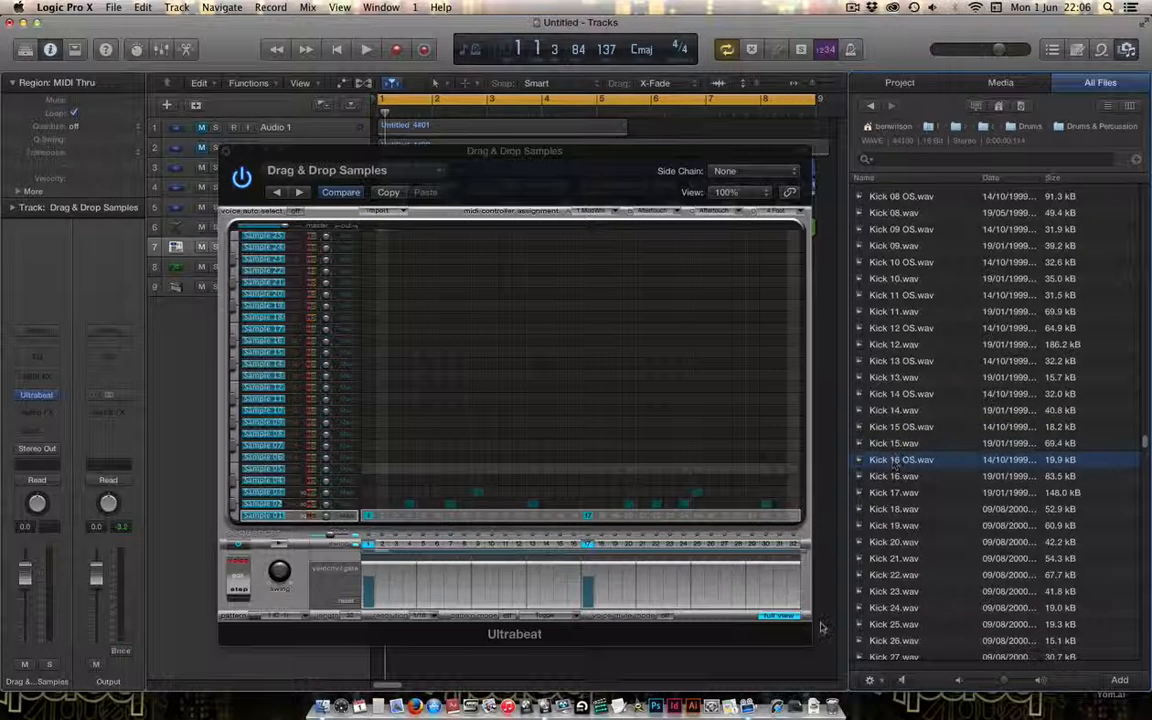
left_click(778, 616)
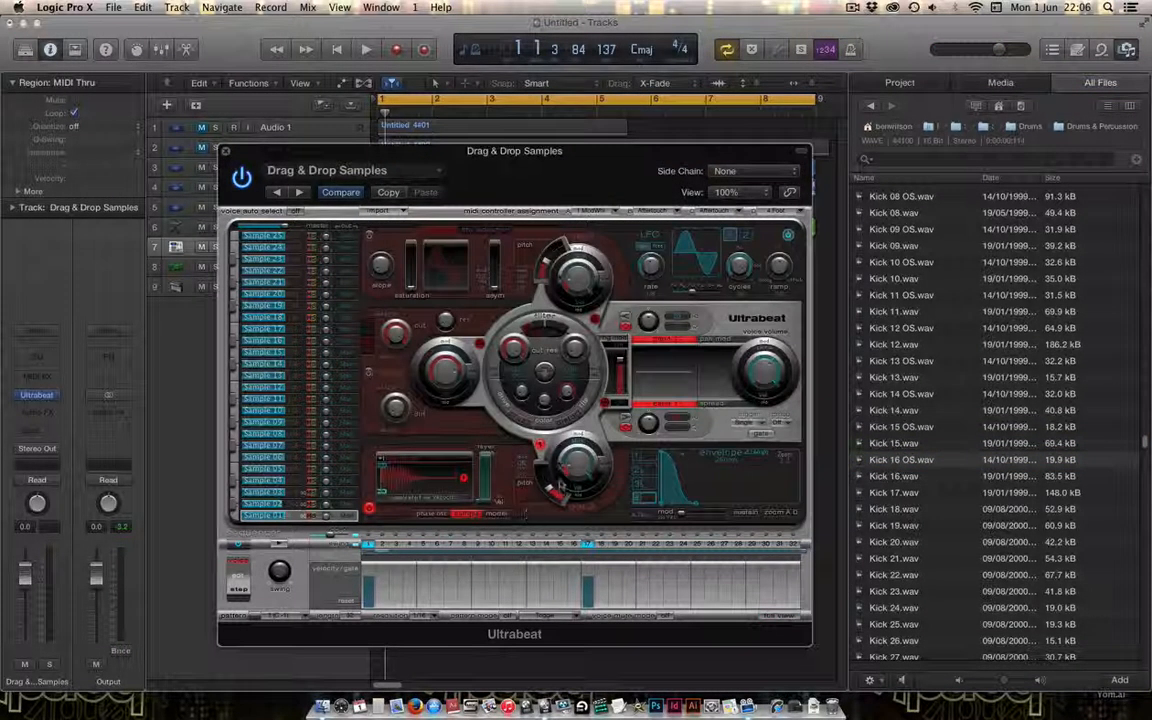
left_click_drag(900, 466, 420, 470)
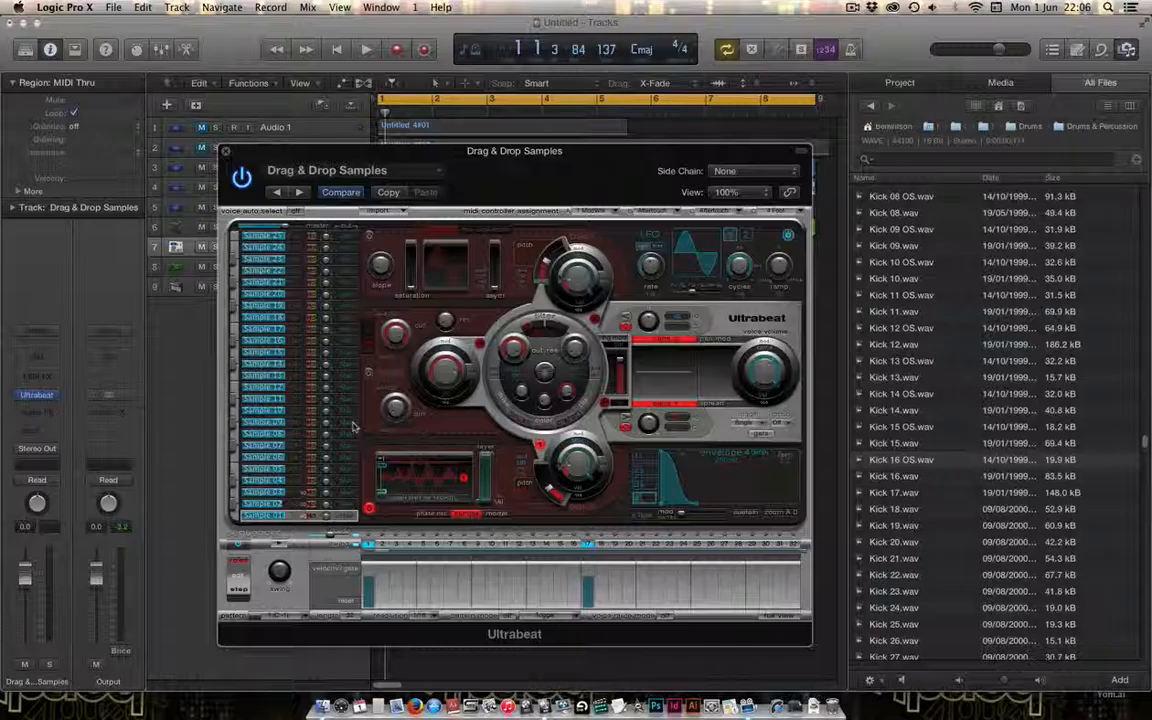
- With the pattern playing, lengthen Sample 01's envelope 4 decay and lower its volume to -3 dB, checking it against the full-view grid
left_click(277, 544)
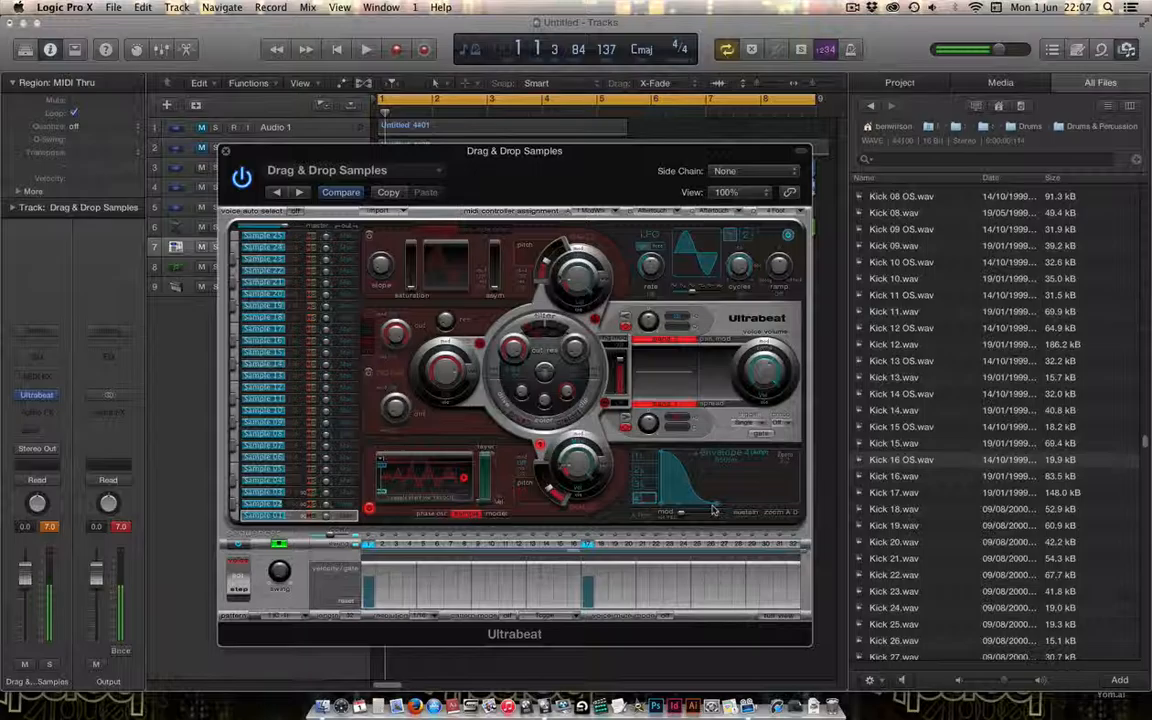
left_click_drag(697, 505, 744, 506)
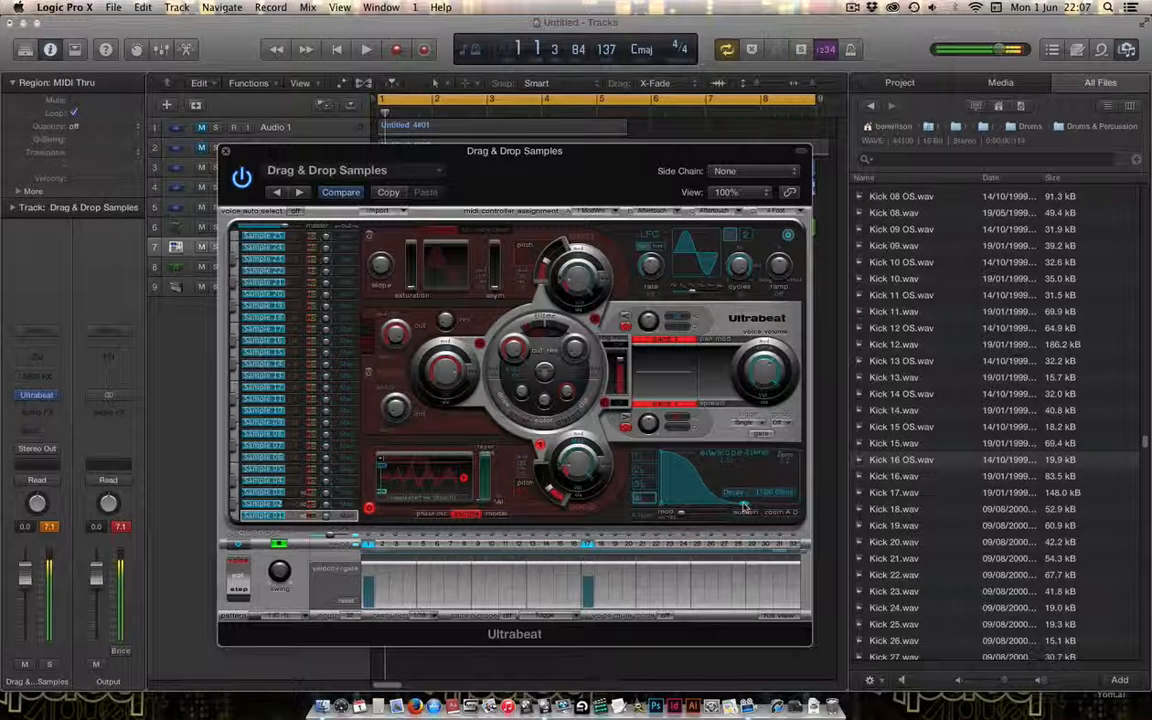
left_click(283, 517)
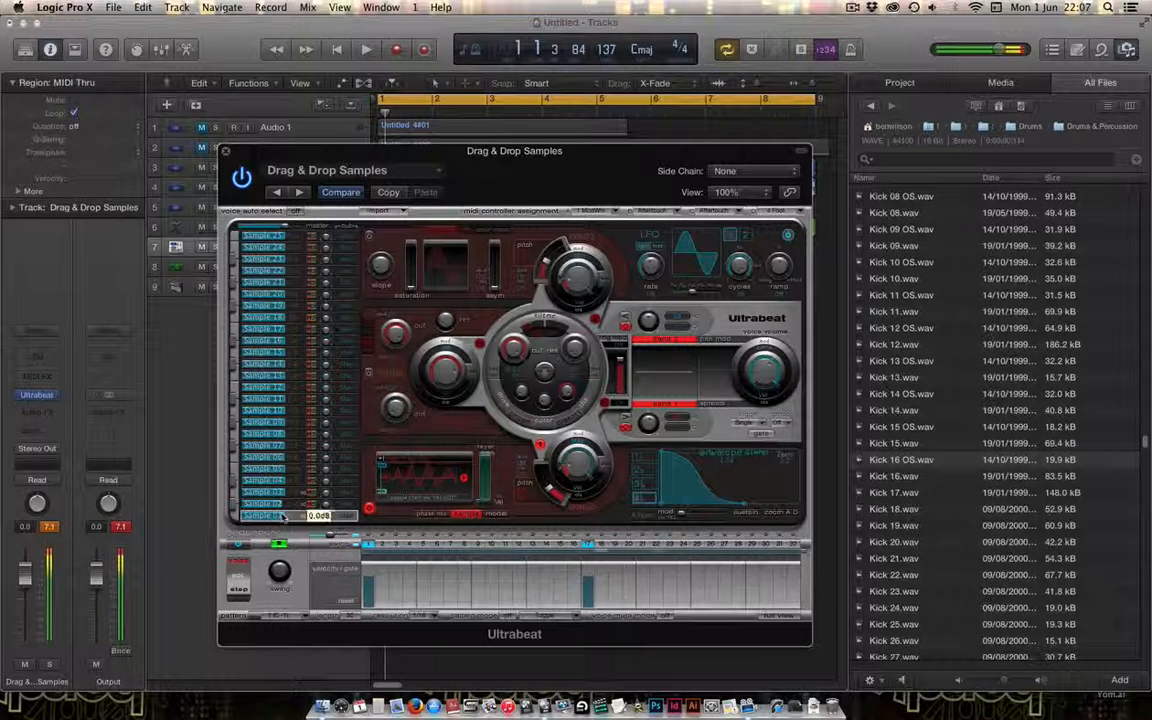
left_click_drag(284, 518, 278, 516)
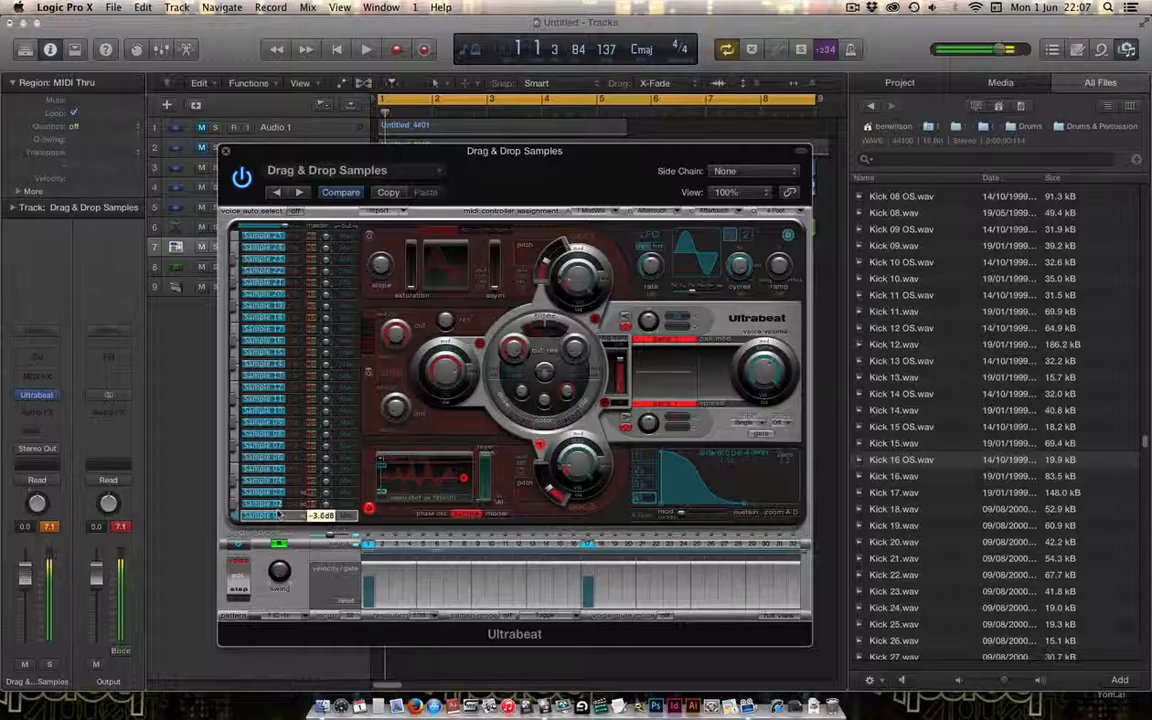
left_click(779, 615)
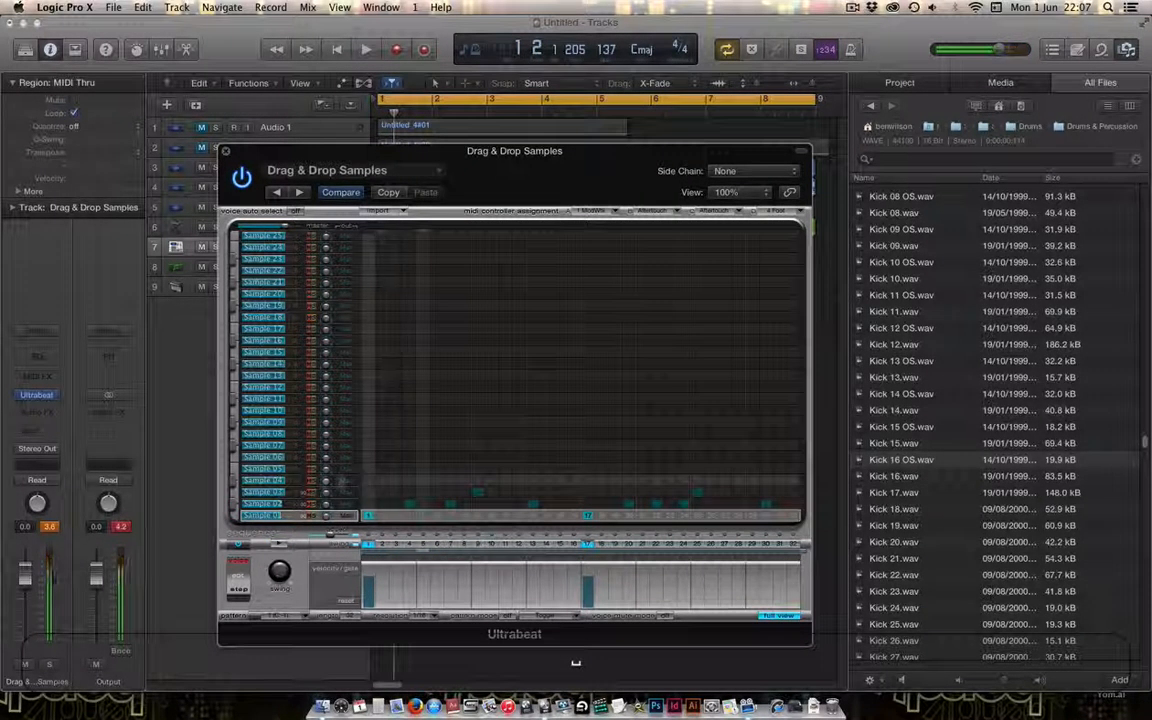
- Select Sample 07 and switch from the full-view grid back to its sound settings
left_click(295, 481)
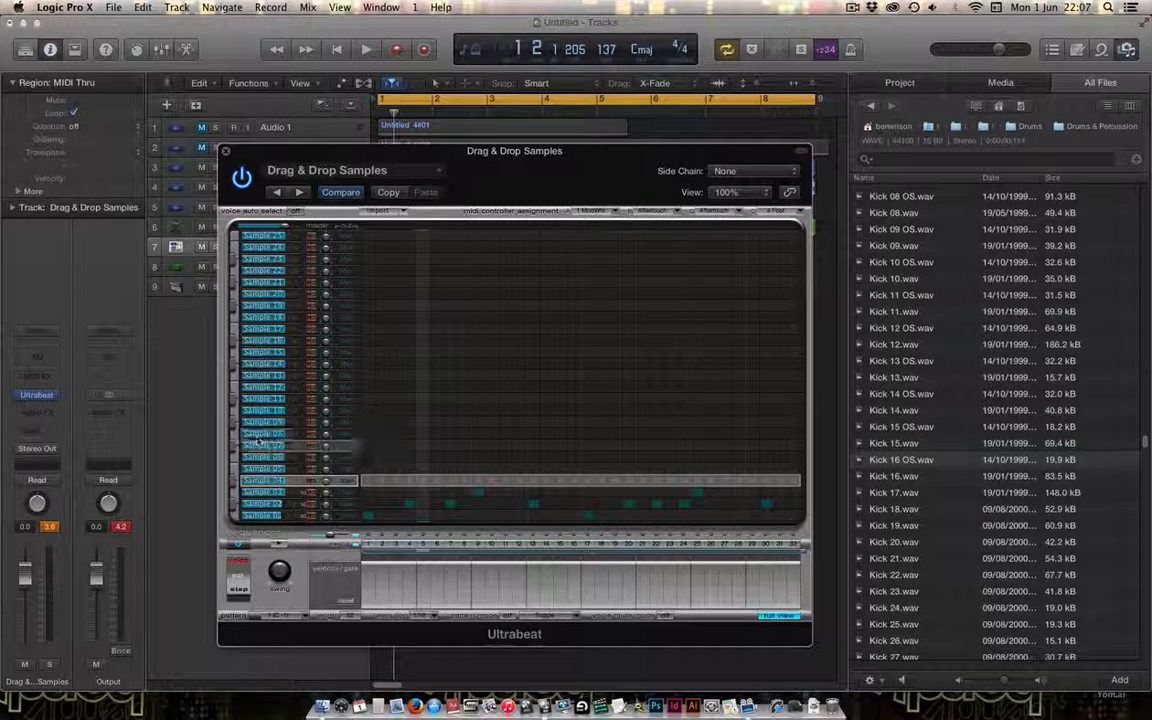
left_click(270, 447)
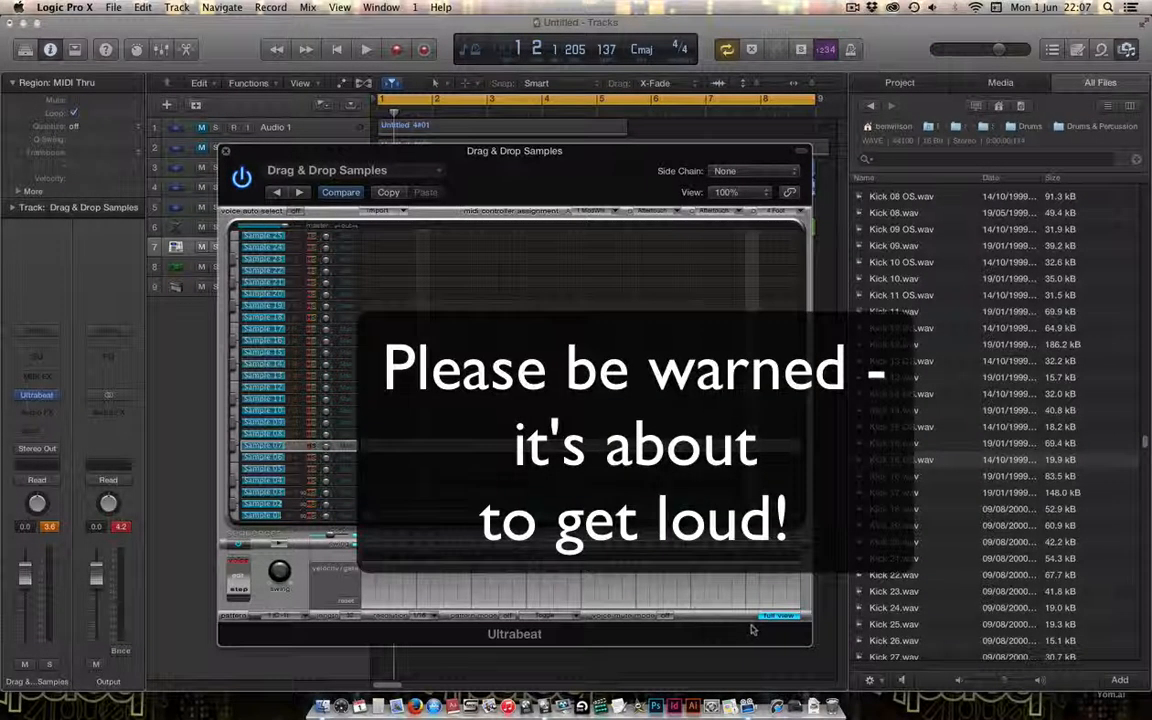
left_click(764, 619)
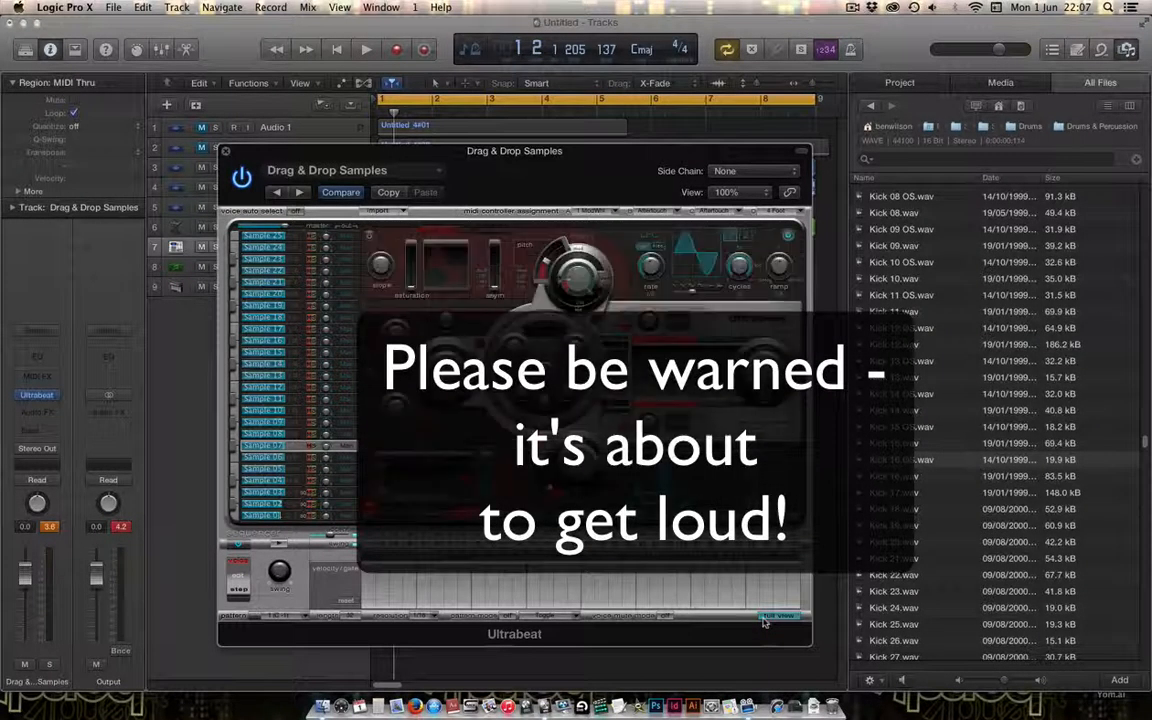
- Audition the Organic and OS Apentemma samples through to OS Bell 01.wav for Sample 07
left_click(1145, 446)
scroll(1015, 418, "down", 20)
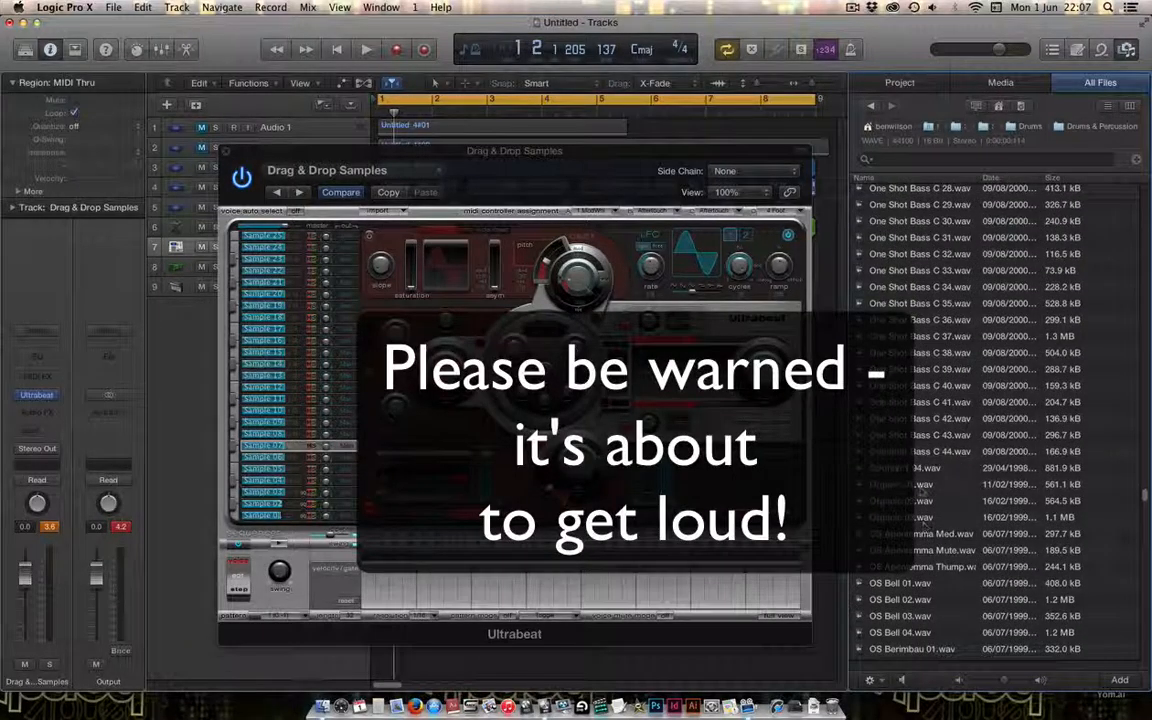
left_click(919, 486)
key("Down")
key("Down")
key("Down")
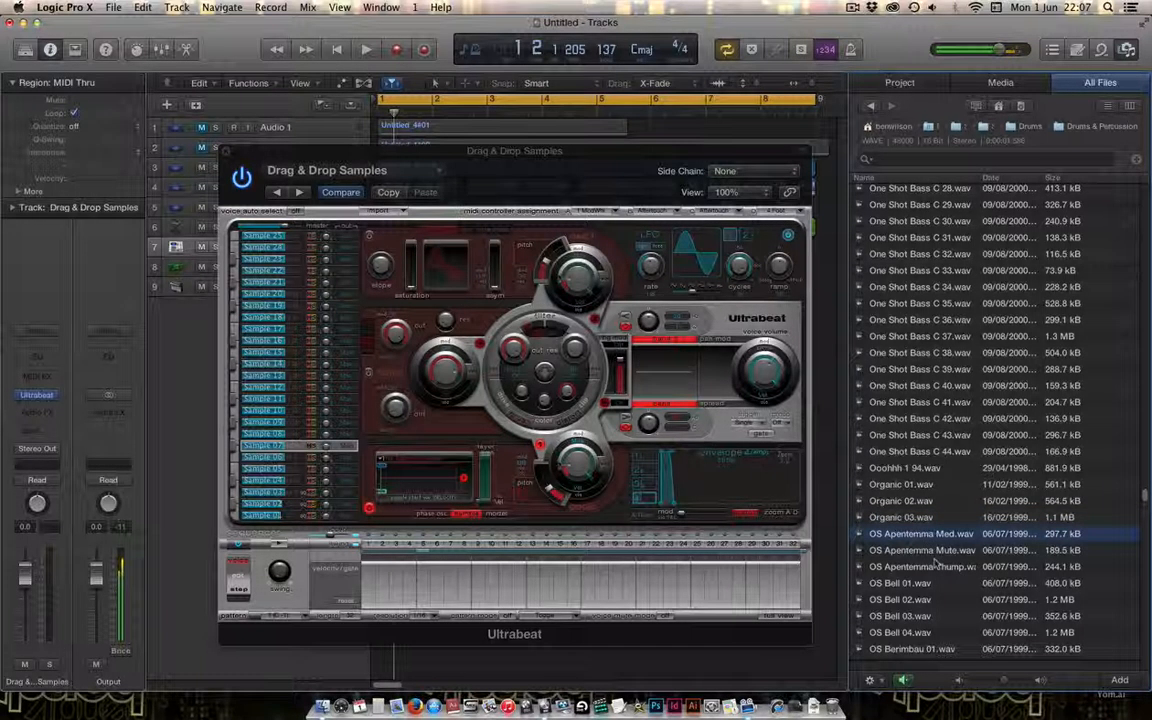
key("Down")
key("Down")
key("Down")
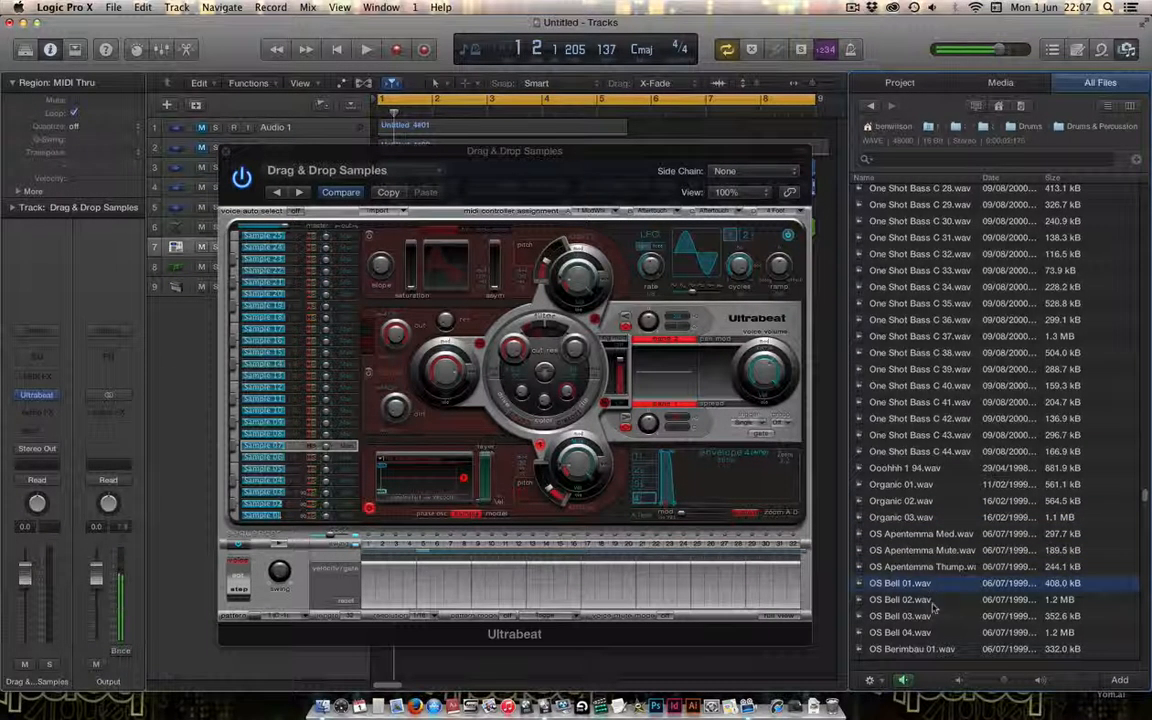
- Audition the OS percussion samples from the bells through the berimbaus, bongos and cahons to OS Clay Pot 01.wav
key("Down")
key("Down")
key("Down")
key("Down")
key("Down")
key("Down")
key("Down")
key("Down")
key("Down")
key("Down")
key("Down")
key("Down")
key("Down")
key("Down")
key("Down")
key("Down")
key("Down")
key("Down")
key("Down")
key("Down")
key("Down")
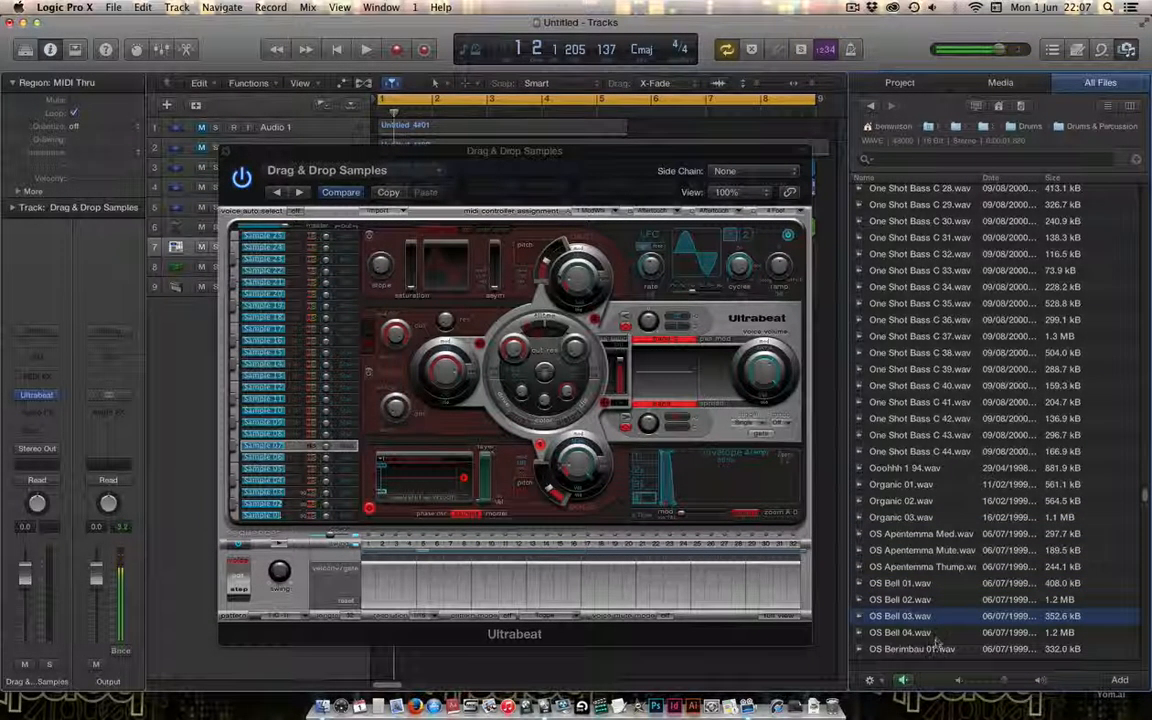
key("Down")
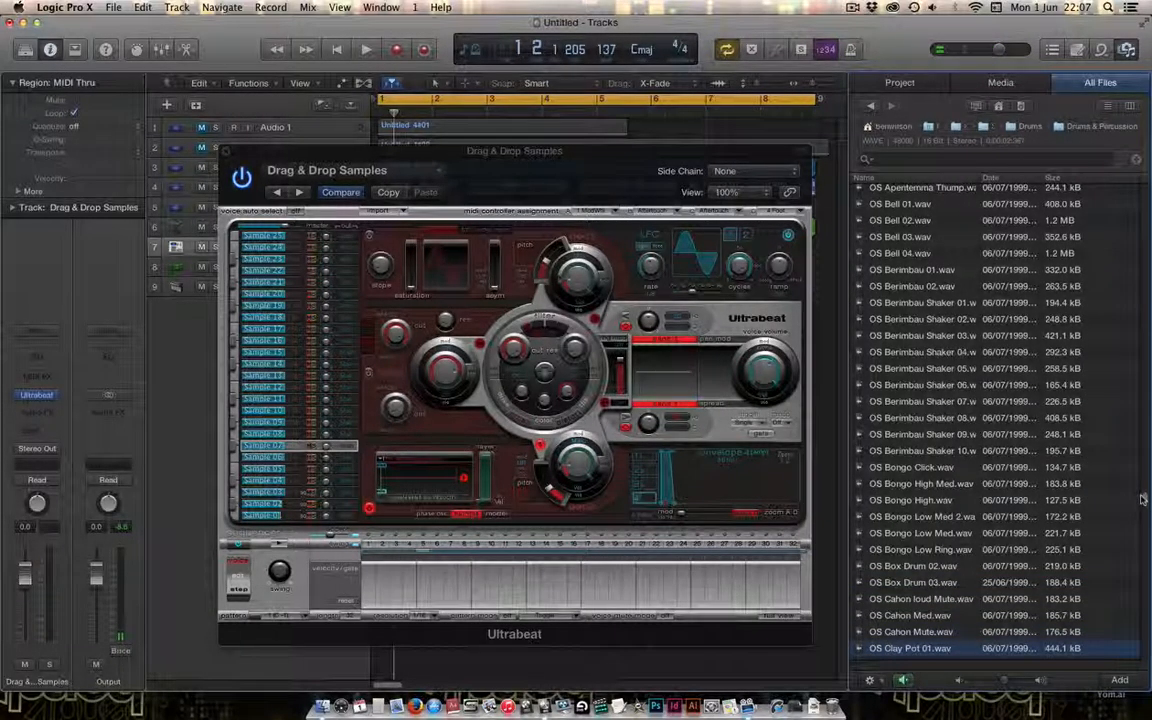
- Audition the OS percussion samples, including OS Lg Frame Drum 01.wav, the dumbeks and OS Ride Bell 02.wav, finishing on OS Petia Med.wav
scroll(1030, 452, "down", 10)
left_click(966, 445)
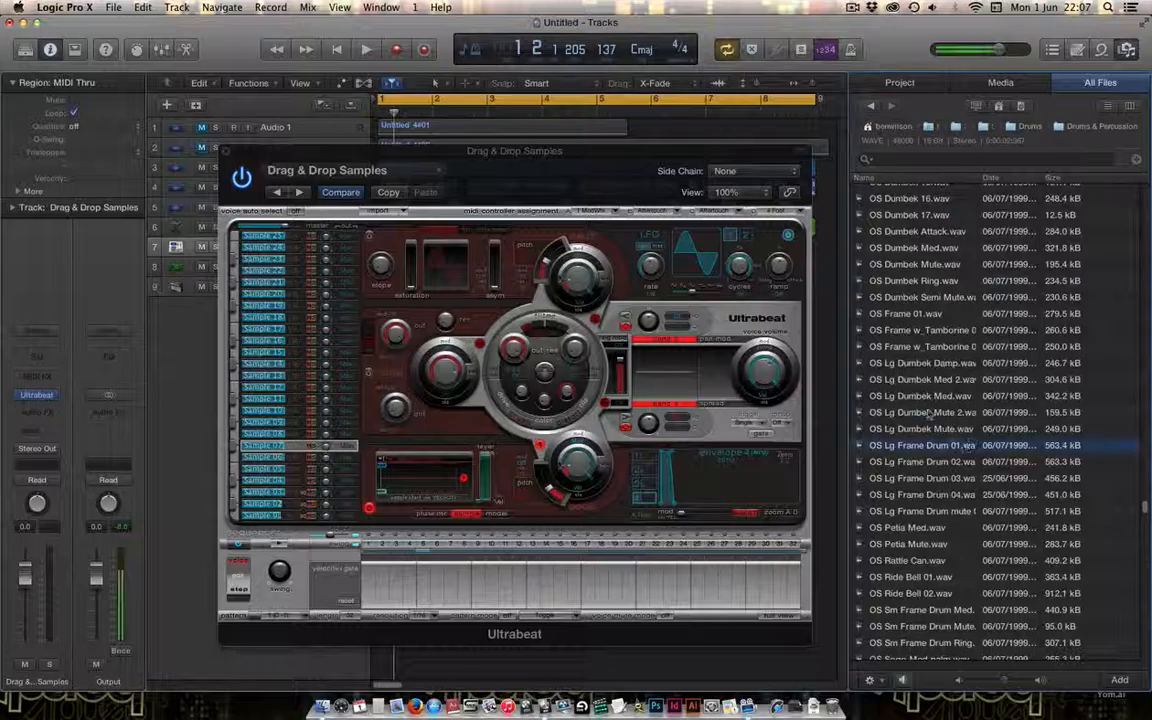
left_click(930, 264)
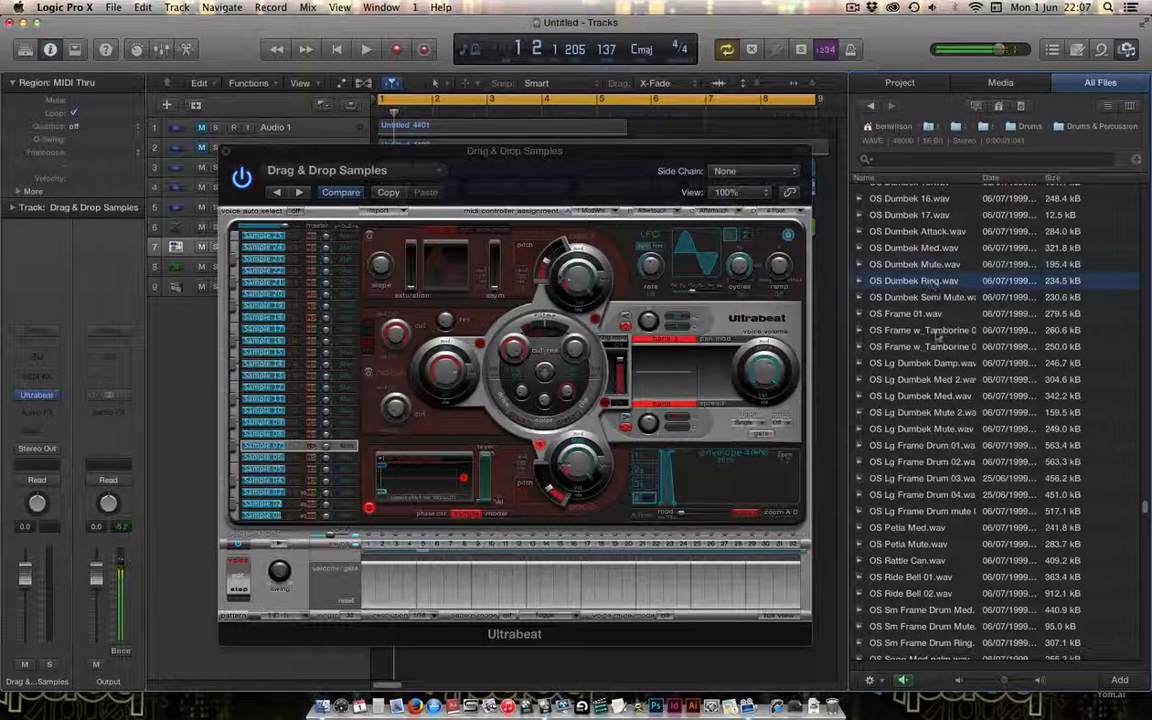
key("Down")
key("Down")
key("Down")
key("Down")
key("Down")
key("Down")
key("Down")
key("Down")
left_click(903, 544)
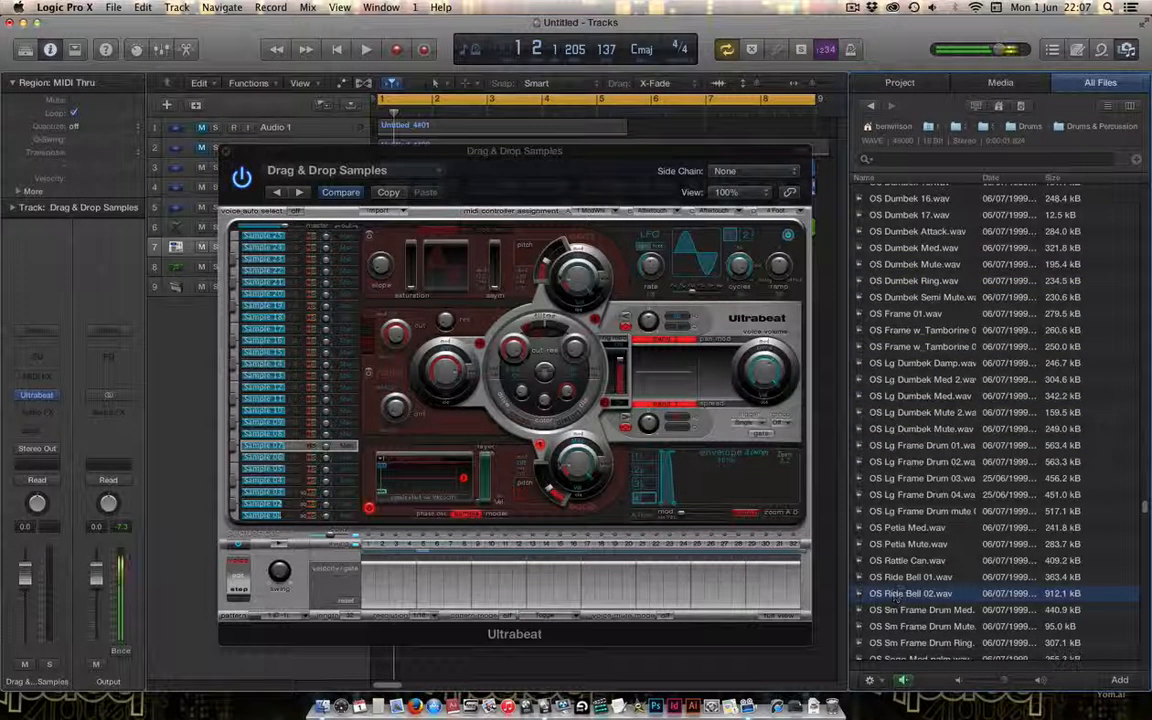
left_click(908, 528)
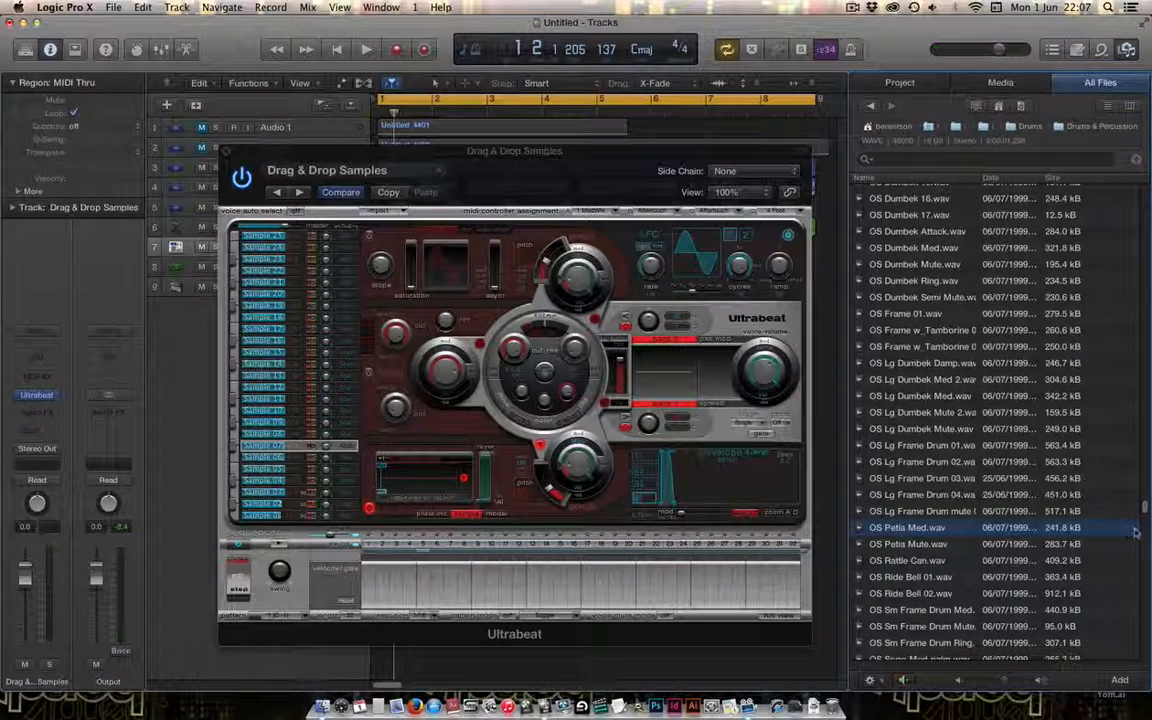
- Audition Perc Fill 01.wav, Overdrive Pounding b.WAV and the SGO26 samples through to SGO26DP4-.wav
scroll(1144, 515, "down", 10)
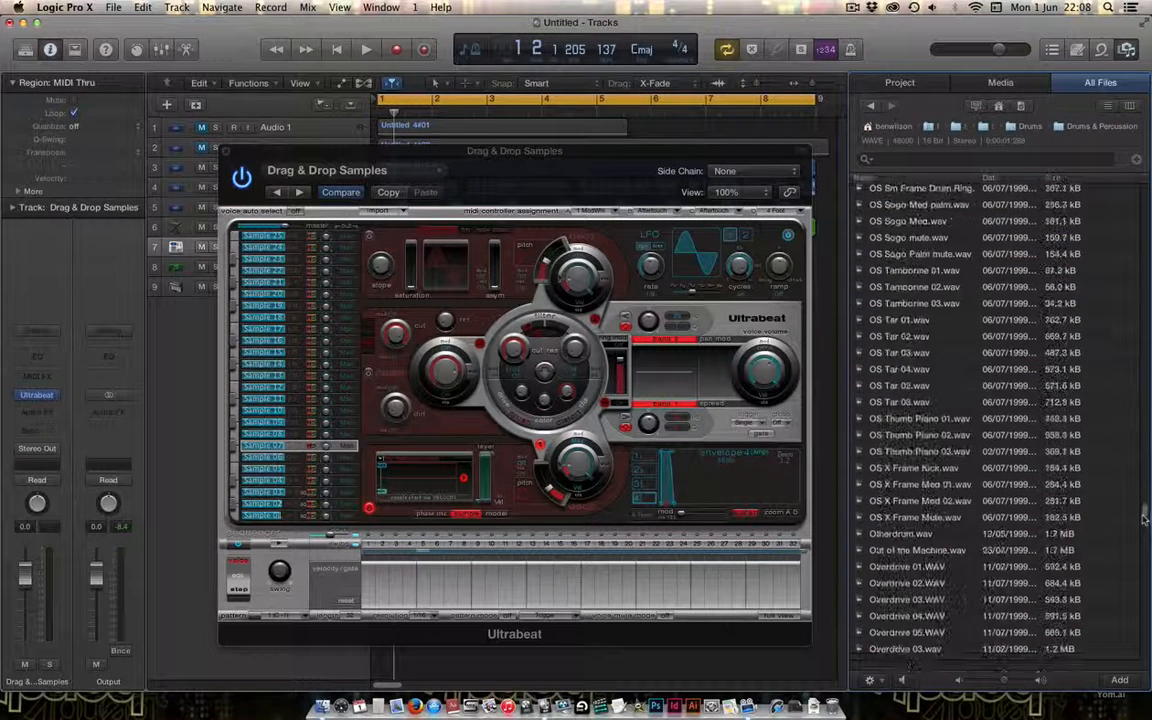
left_click(905, 569)
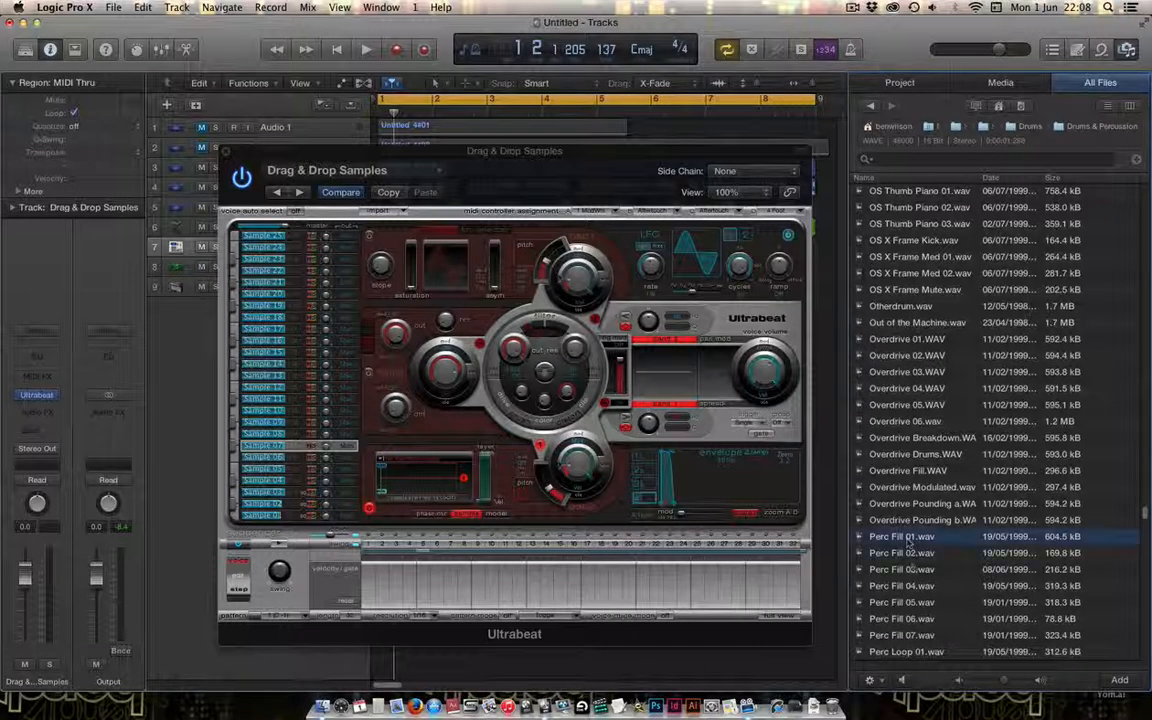
left_click(953, 519)
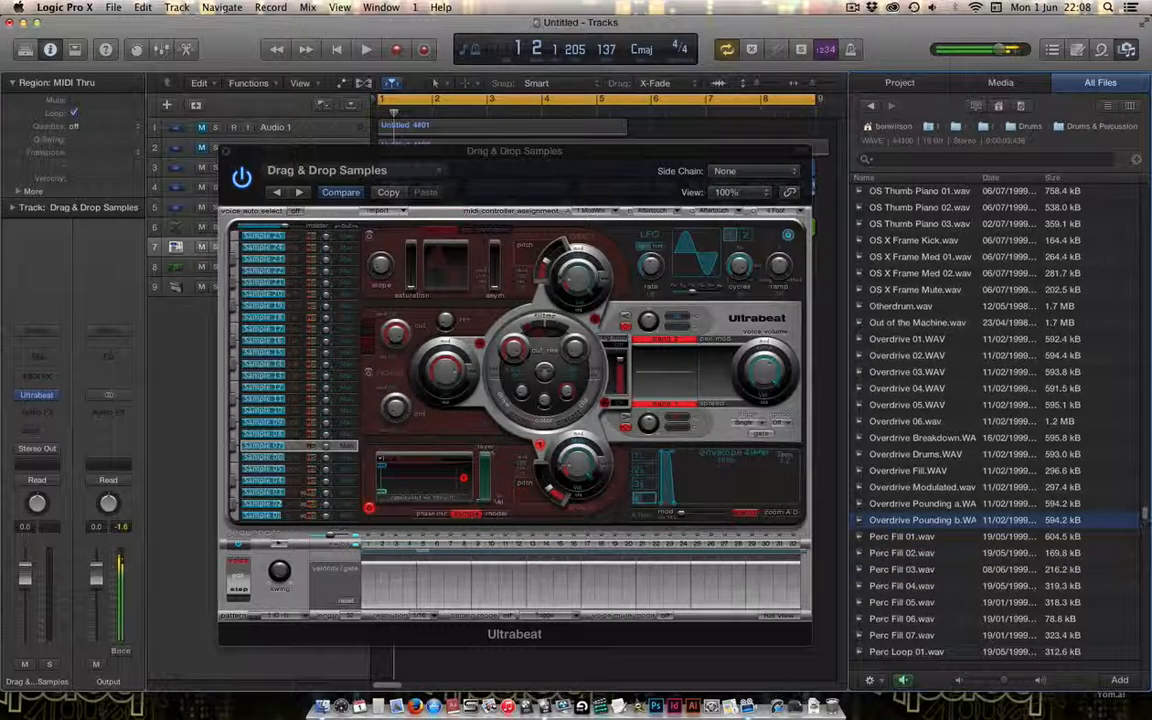
scroll(1100, 518, "down", 15)
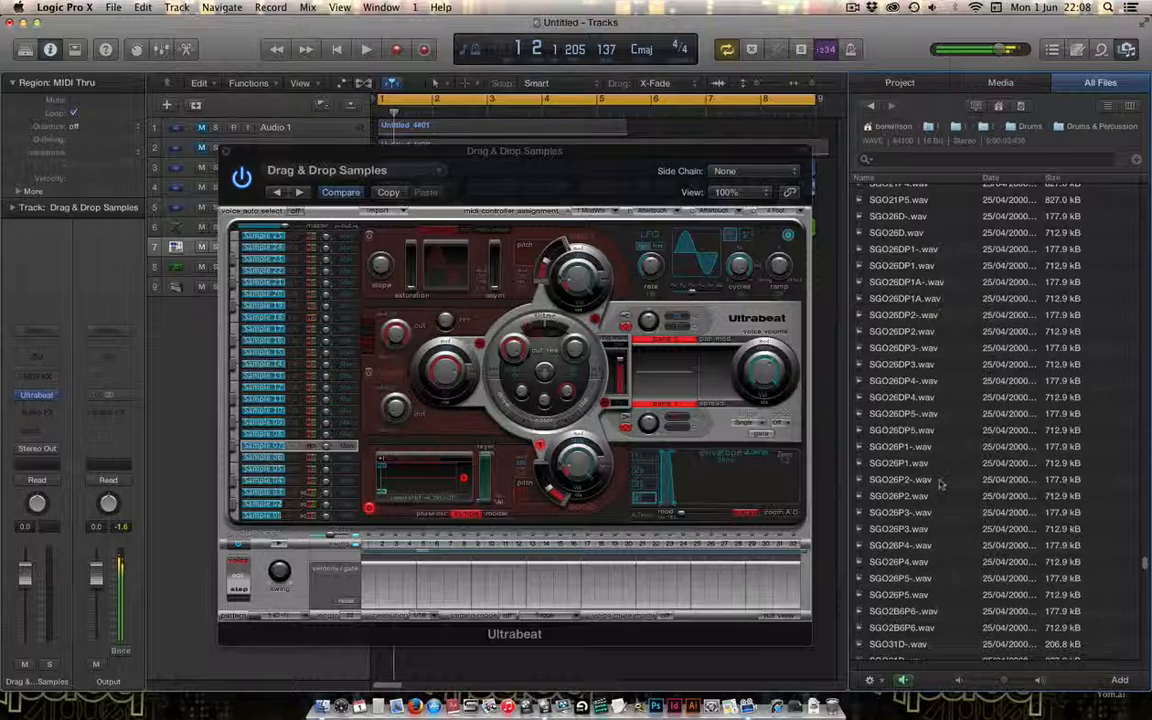
left_click(940, 481)
left_click(968, 385)
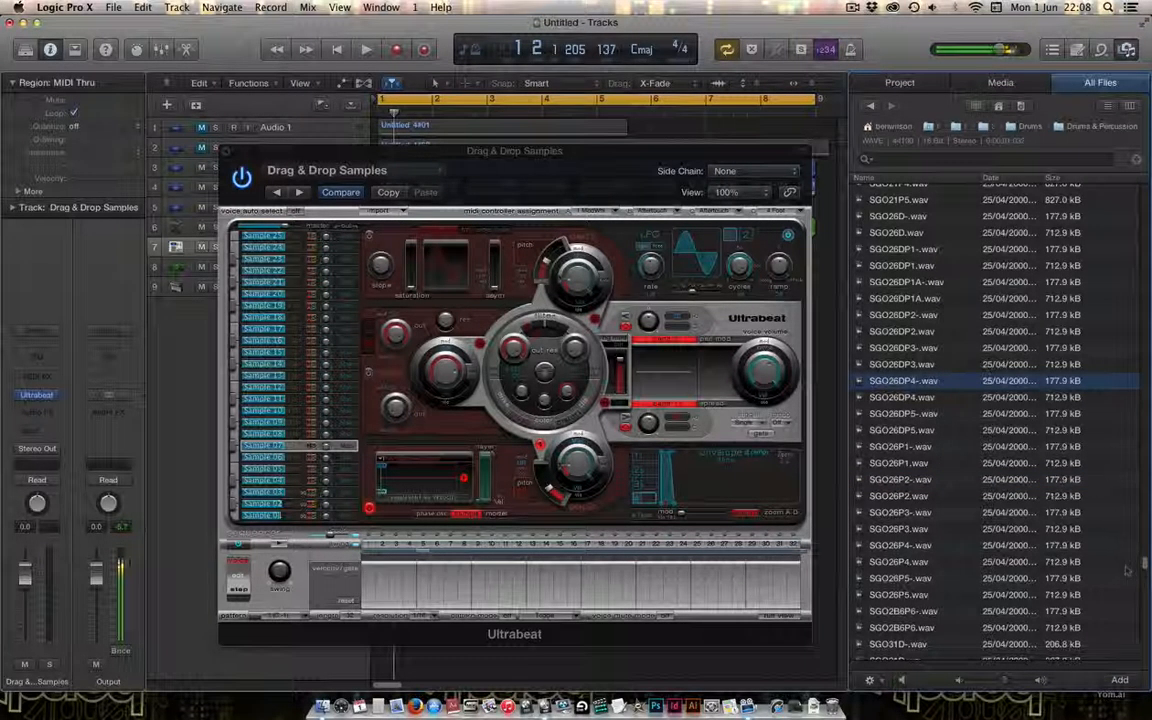
- Audition the Slow Motion samples, Slow and Deep 100.wav and Slow 2.4 Triplet.wav, finishing on Slow Motion 20.wav
scroll(1127, 570, "down", 10)
left_click(905, 445)
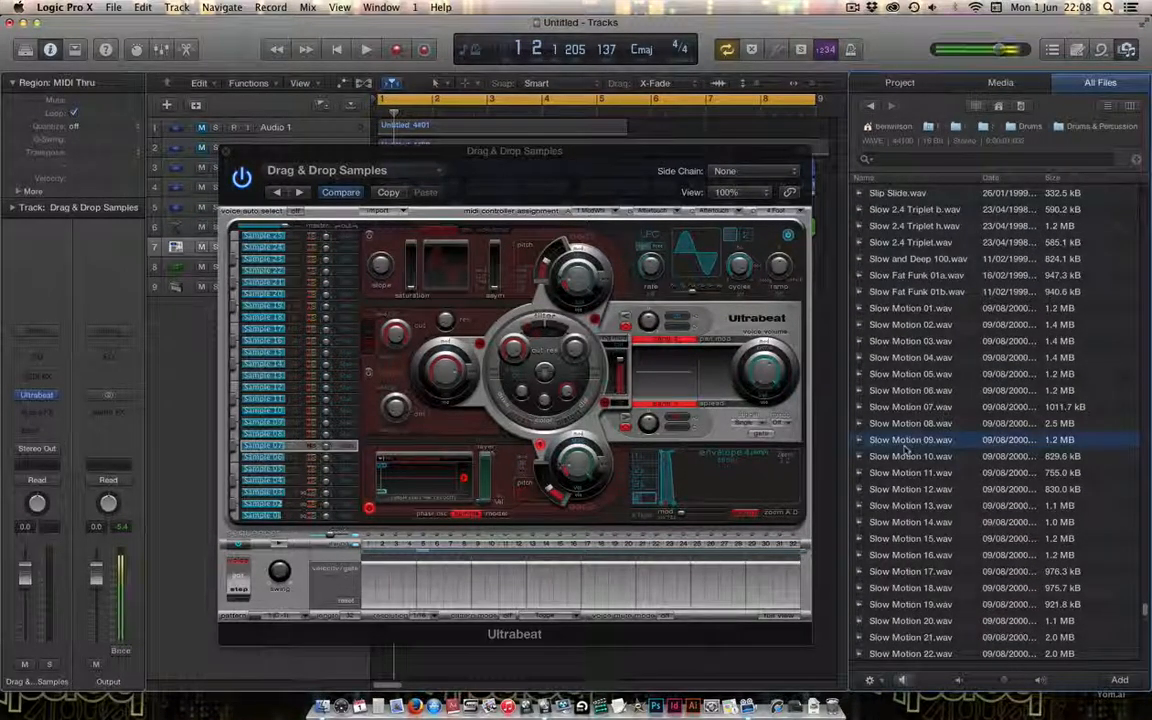
left_click(905, 472)
left_click(903, 489)
left_click(897, 538)
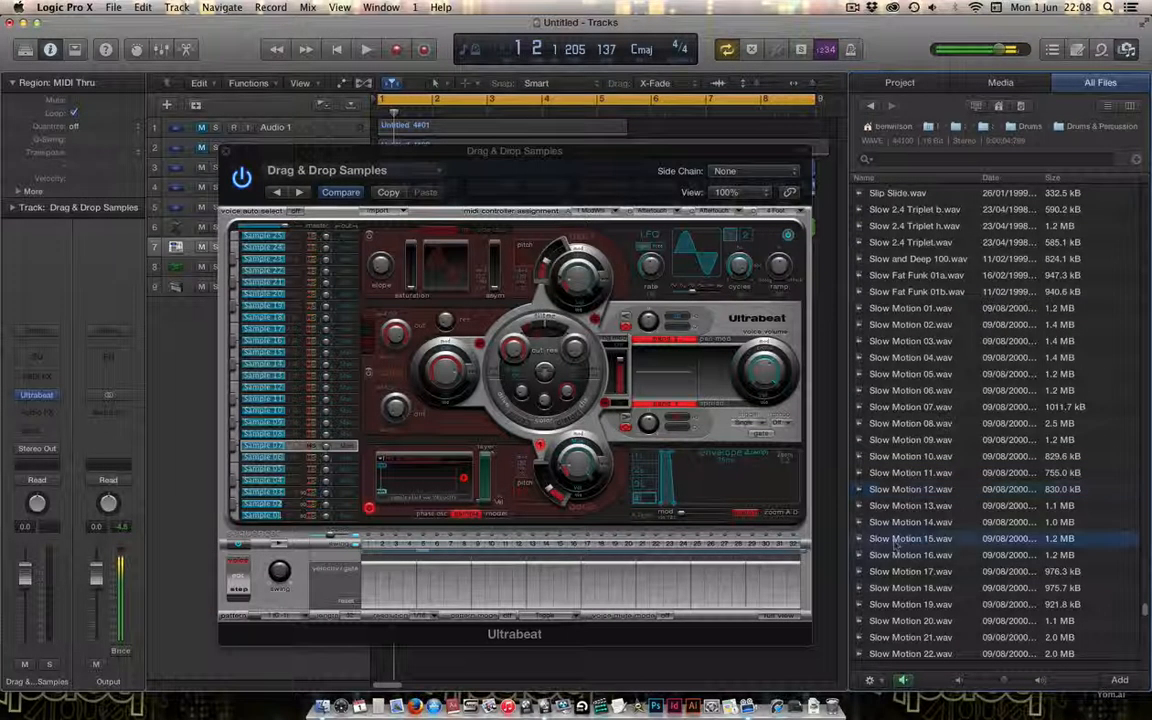
left_click(878, 293)
left_click(888, 324)
left_click(895, 260)
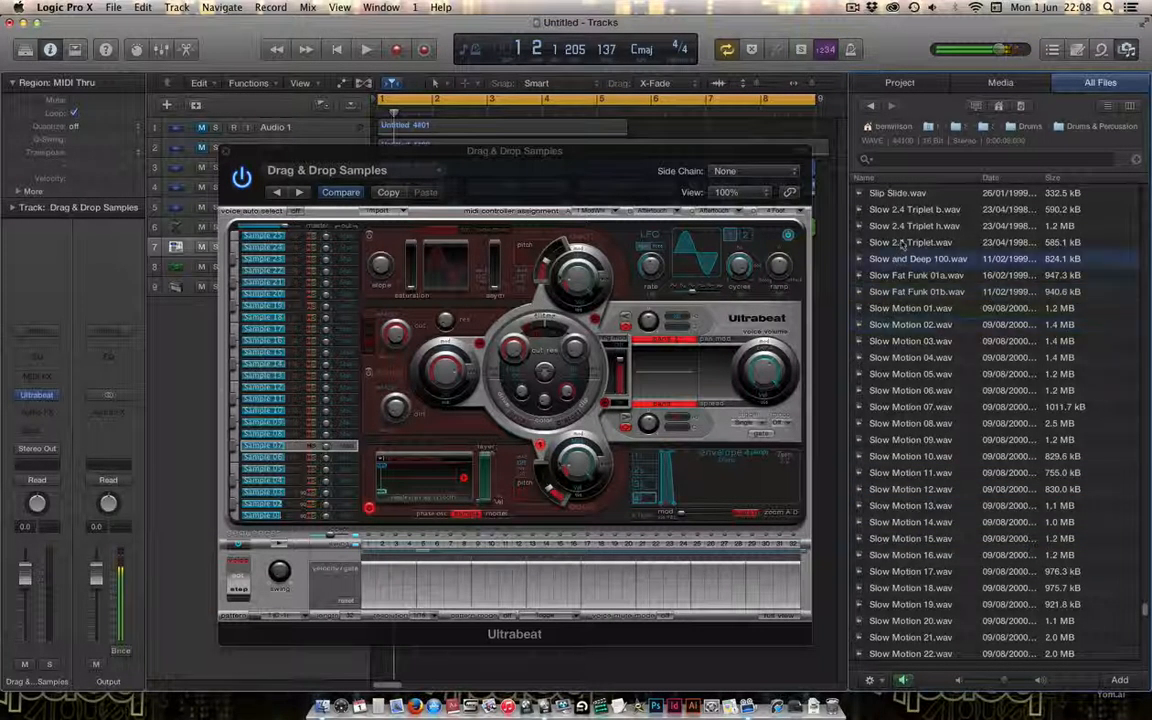
left_click(903, 243)
left_click(870, 621)
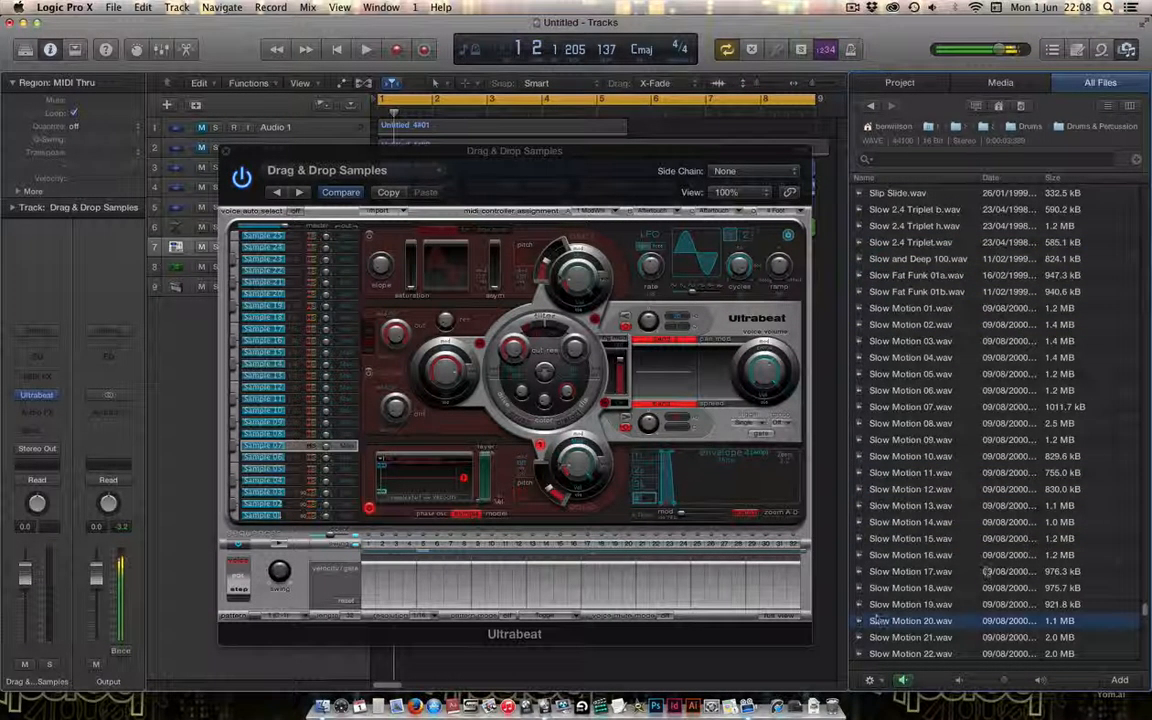
- Audition the snare samples and load Snare 08.wav into the sample oscillator of Sample 04
left_click_drag(1145, 609, 1145, 619)
left_click(897, 651)
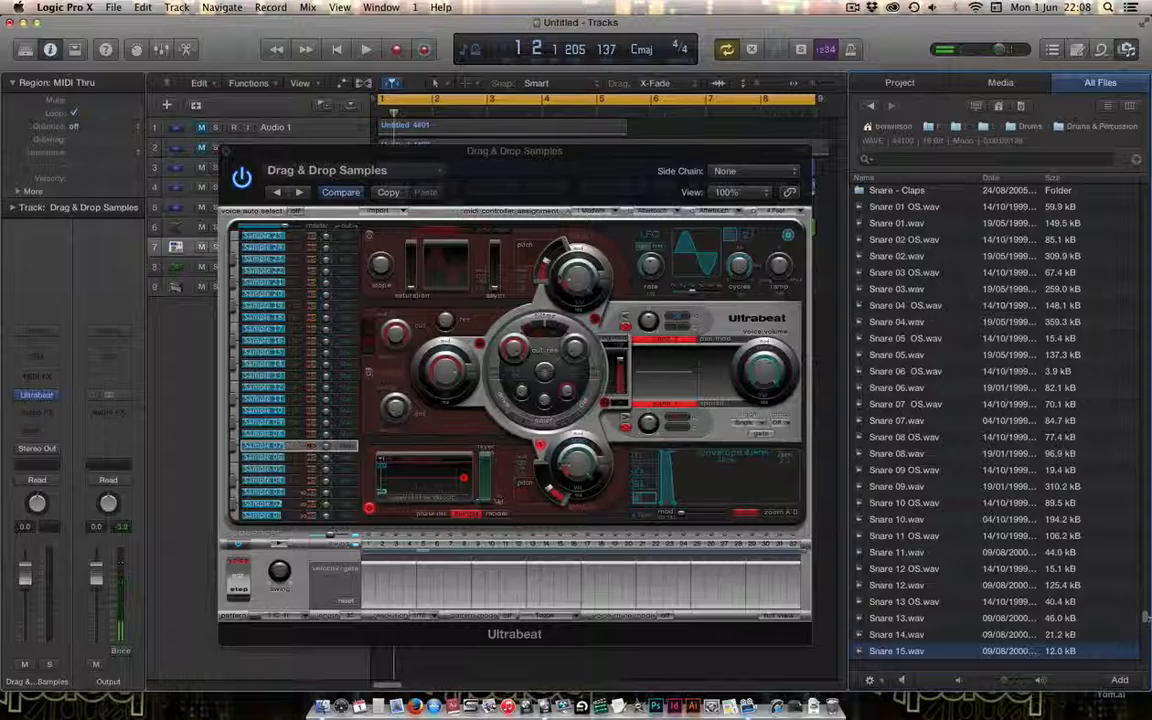
scroll(1145, 621, "down", 3)
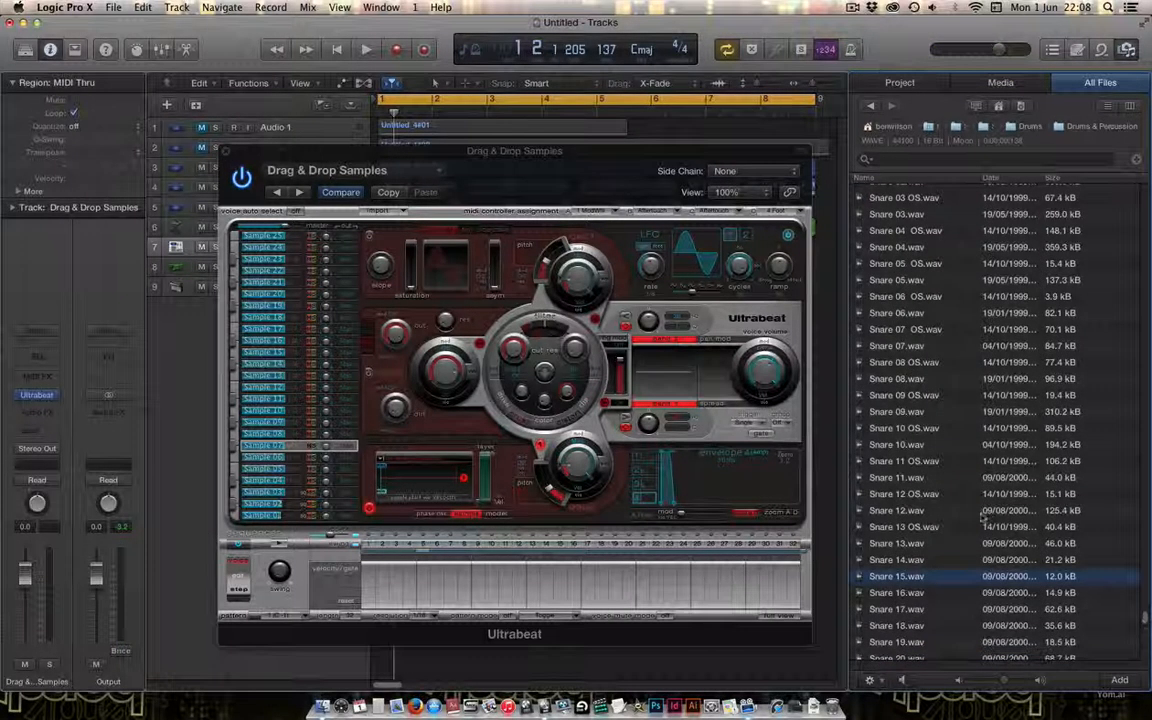
left_click(926, 380)
left_click(932, 347)
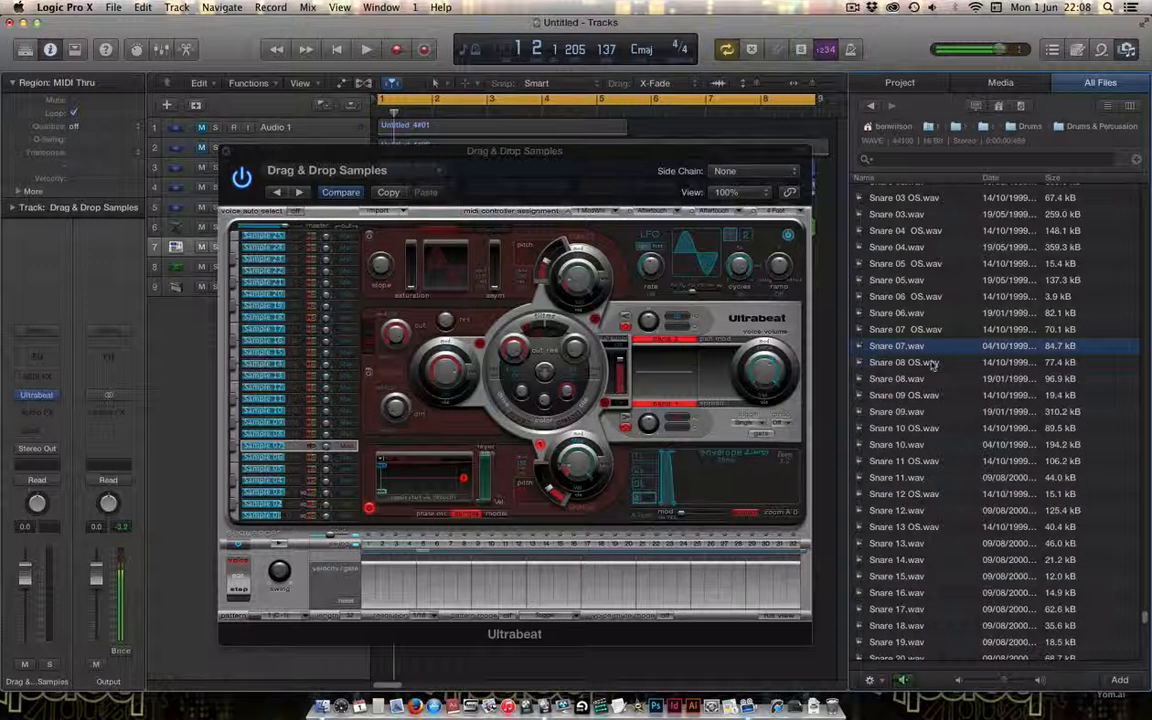
left_click(932, 364)
left_click(925, 383)
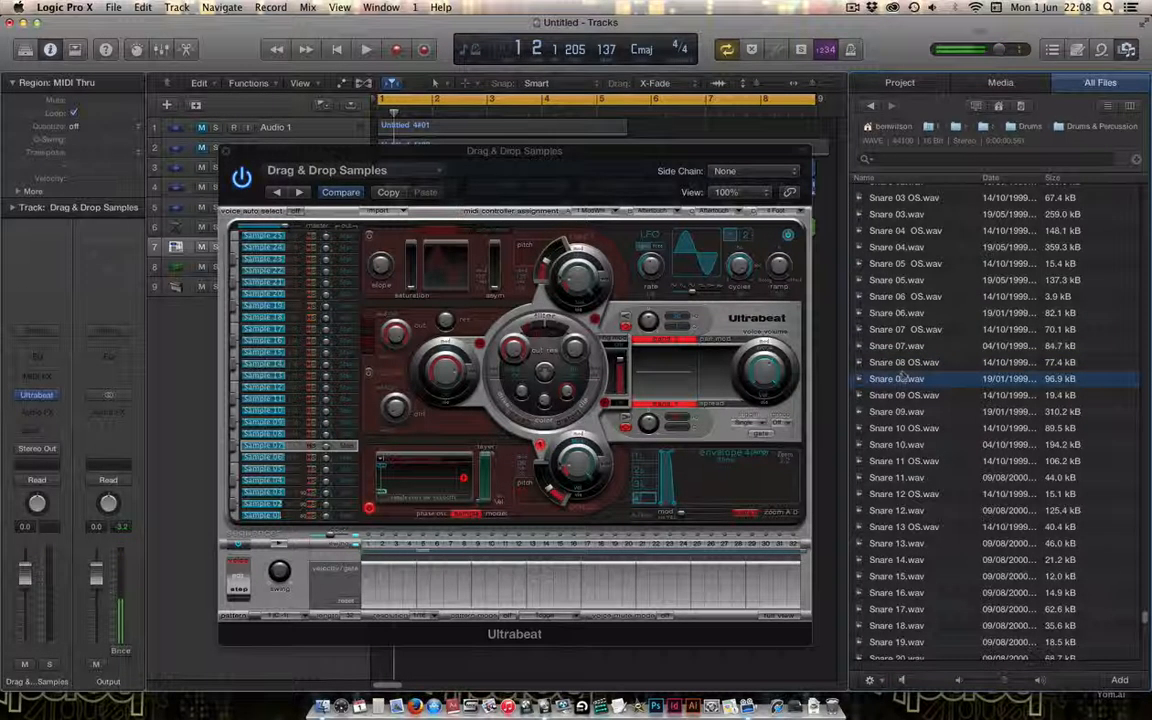
left_click_drag(898, 378, 265, 481)
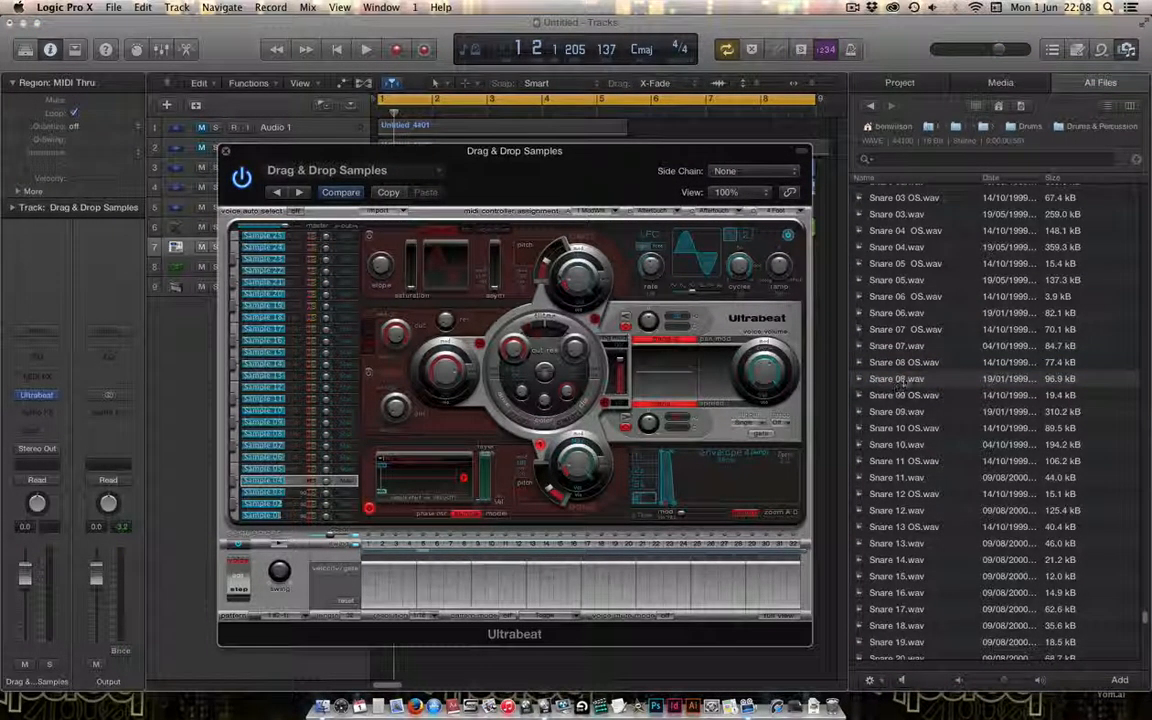
left_click_drag(588, 400, 421, 470)
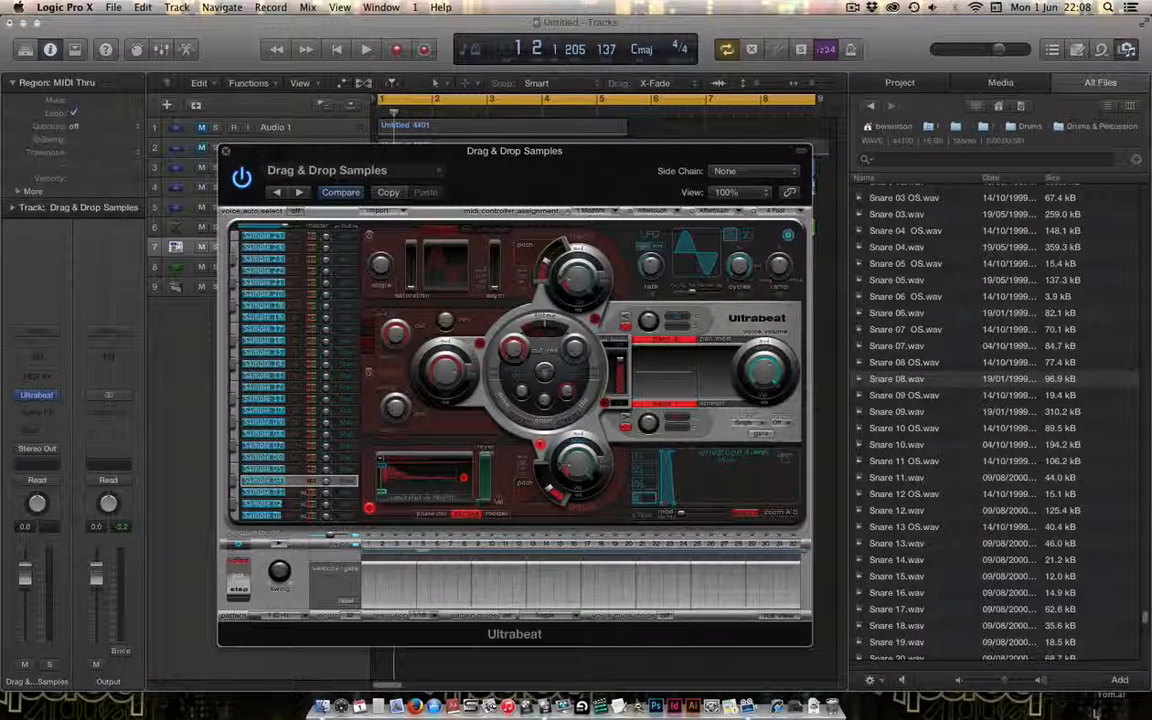
- Audition SyncopAction 05.wav and Sweet Hat.wav from the sample folder
left_click_drag(1142, 618, 1142, 635)
left_click(951, 573)
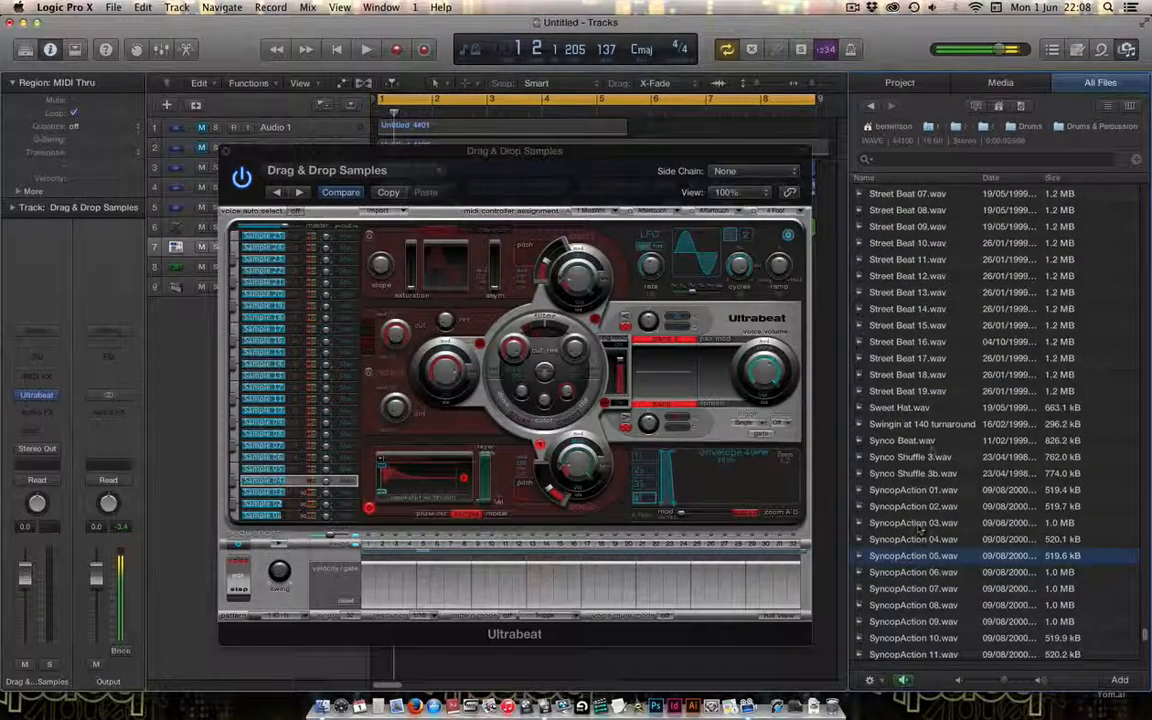
left_click(945, 406)
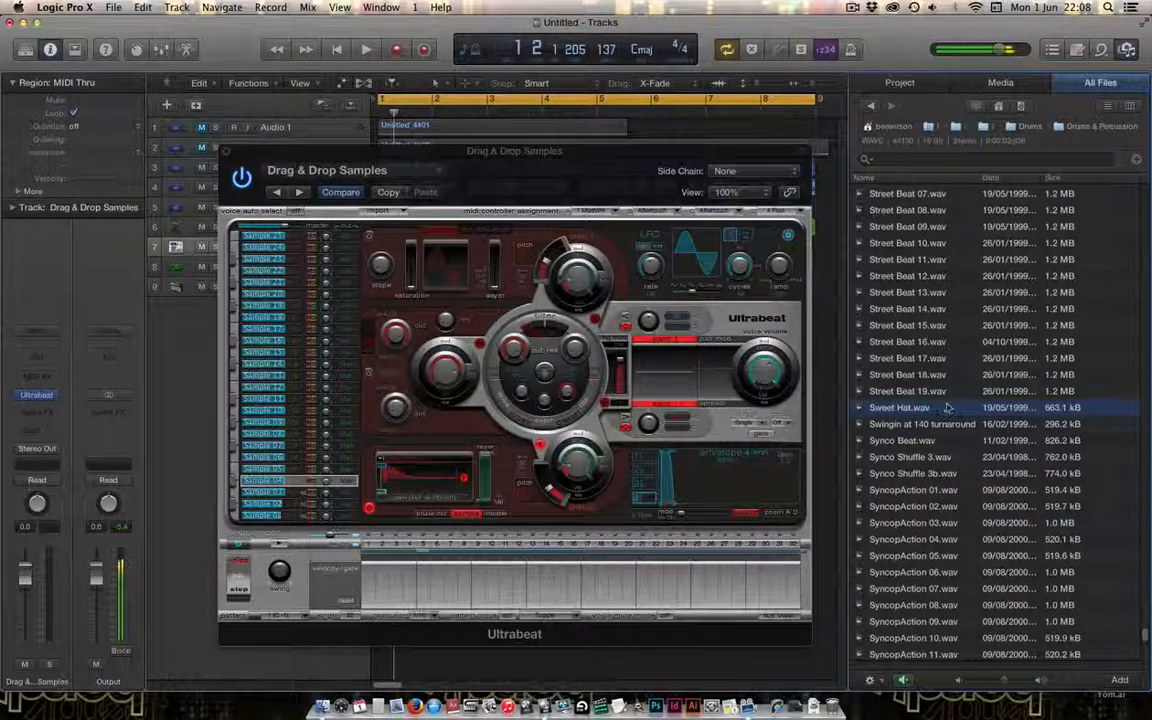
- Play the drum pattern and audition Sweet Hat.wav and Tiny Hat.wav over it
left_click(280, 545)
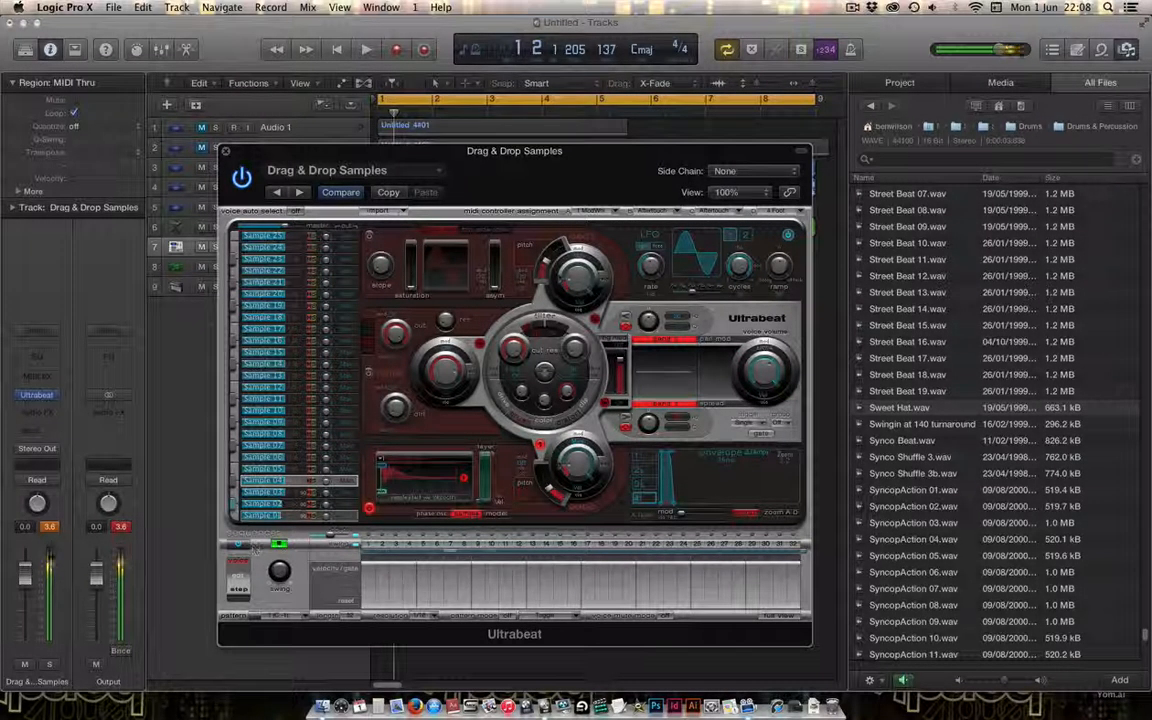
left_click(929, 408)
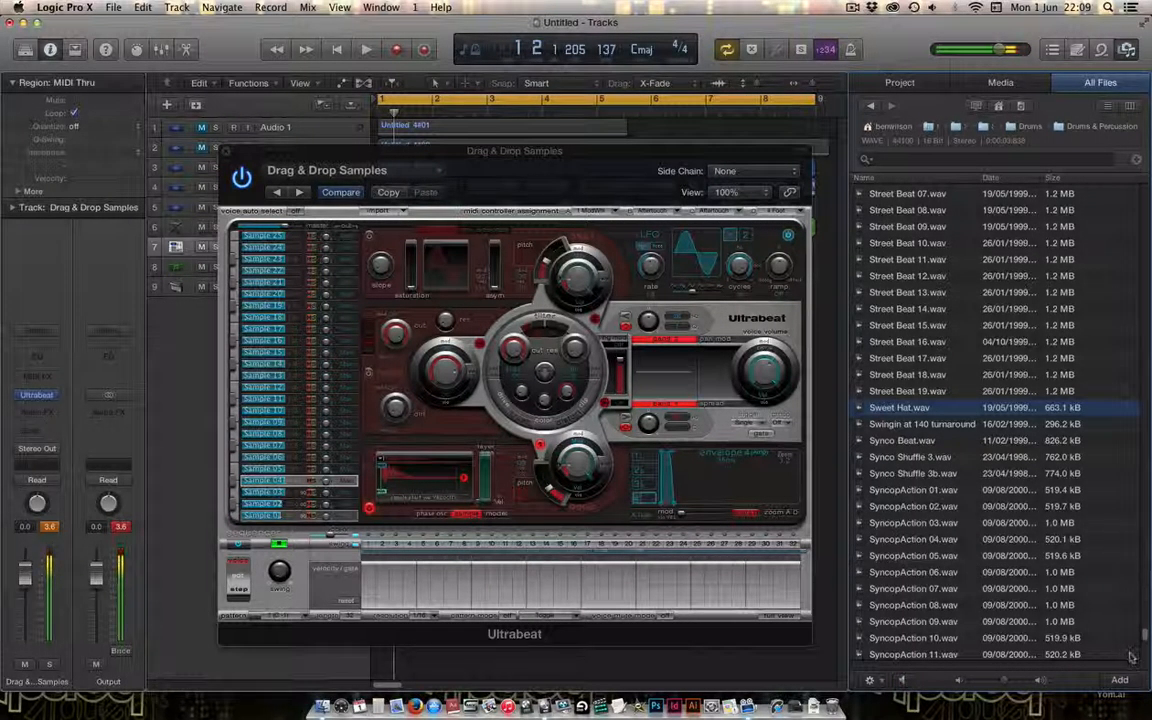
scroll(1029, 586, "down", 10)
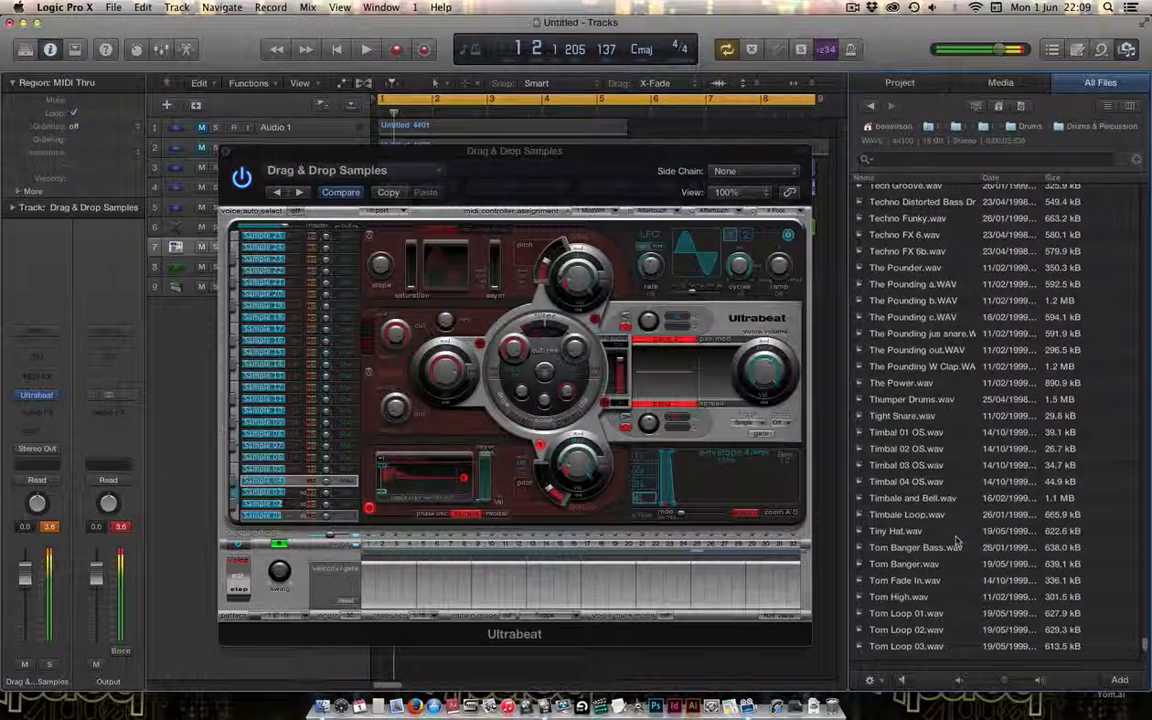
left_click(900, 531)
left_click(904, 680)
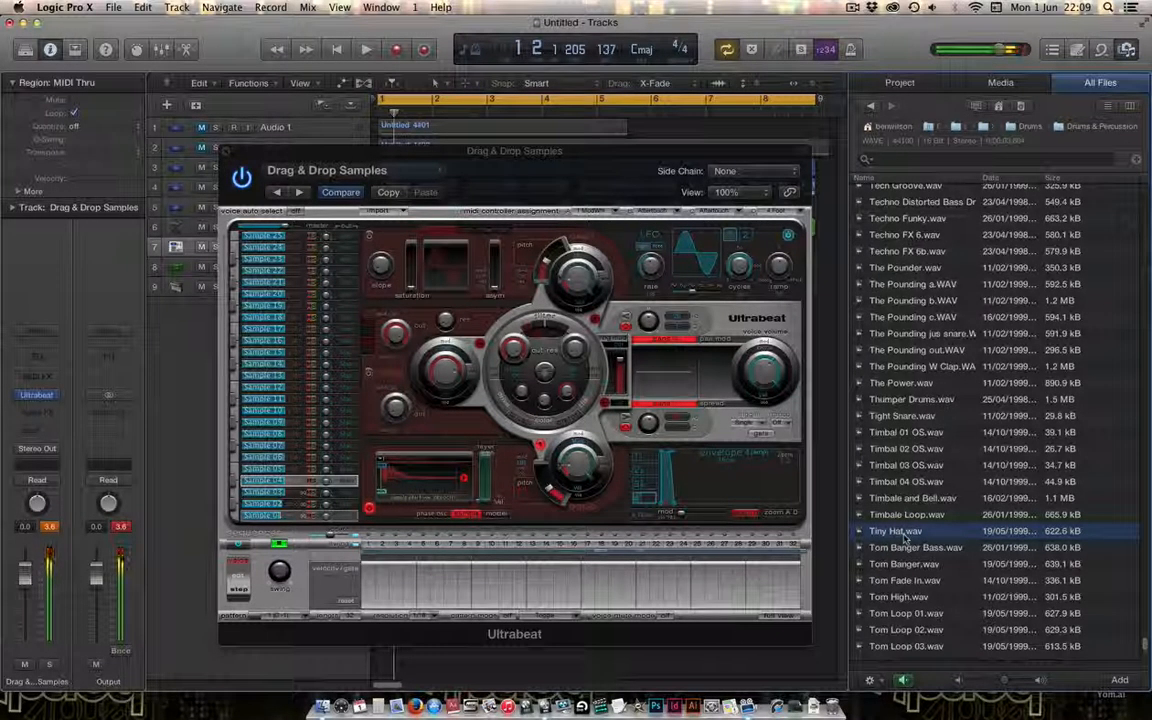
scroll(1144, 650, "down", 15)
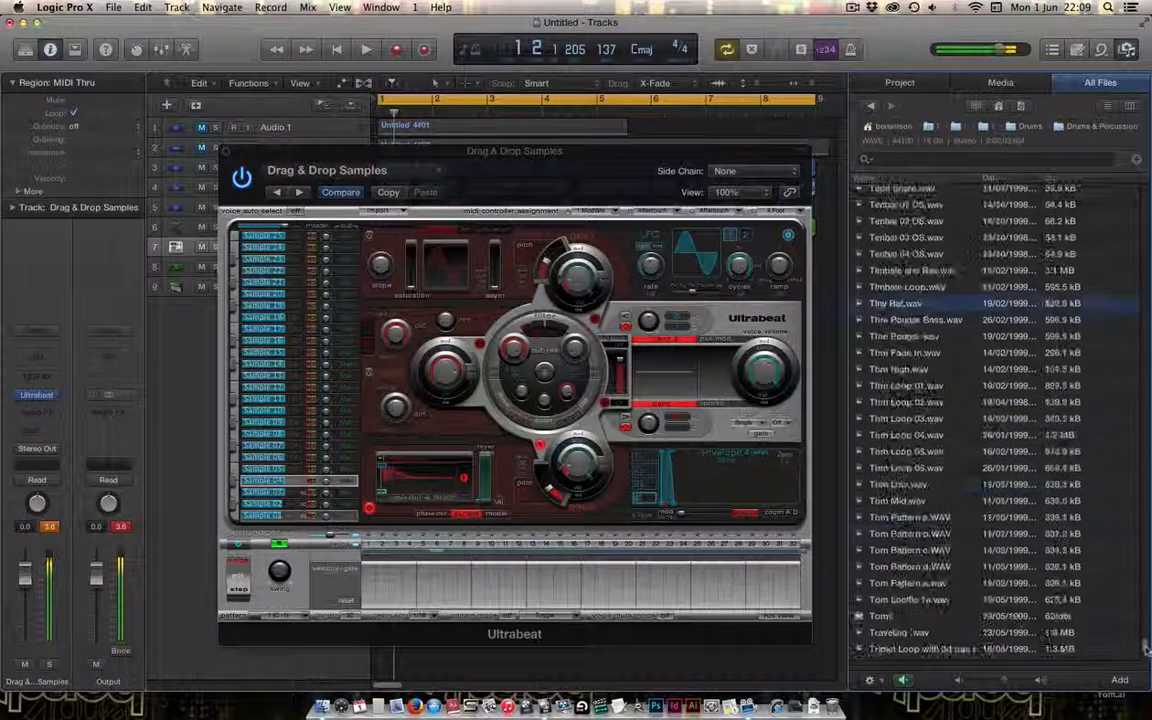
- Audition HiHat 20.wav among the HiHat samples and load HiHat 17.wav into the sample oscillator of Sample 07
left_click_drag(1144, 654, 1145, 426)
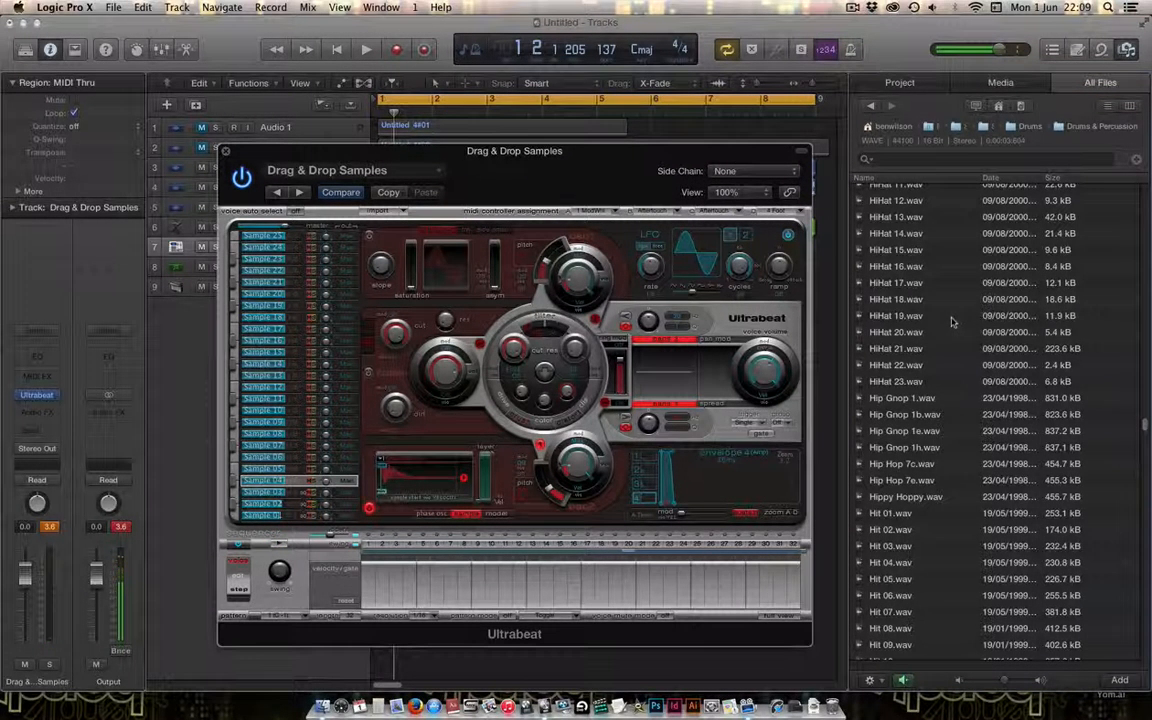
left_click(925, 333)
left_click_drag(893, 283, 284, 447)
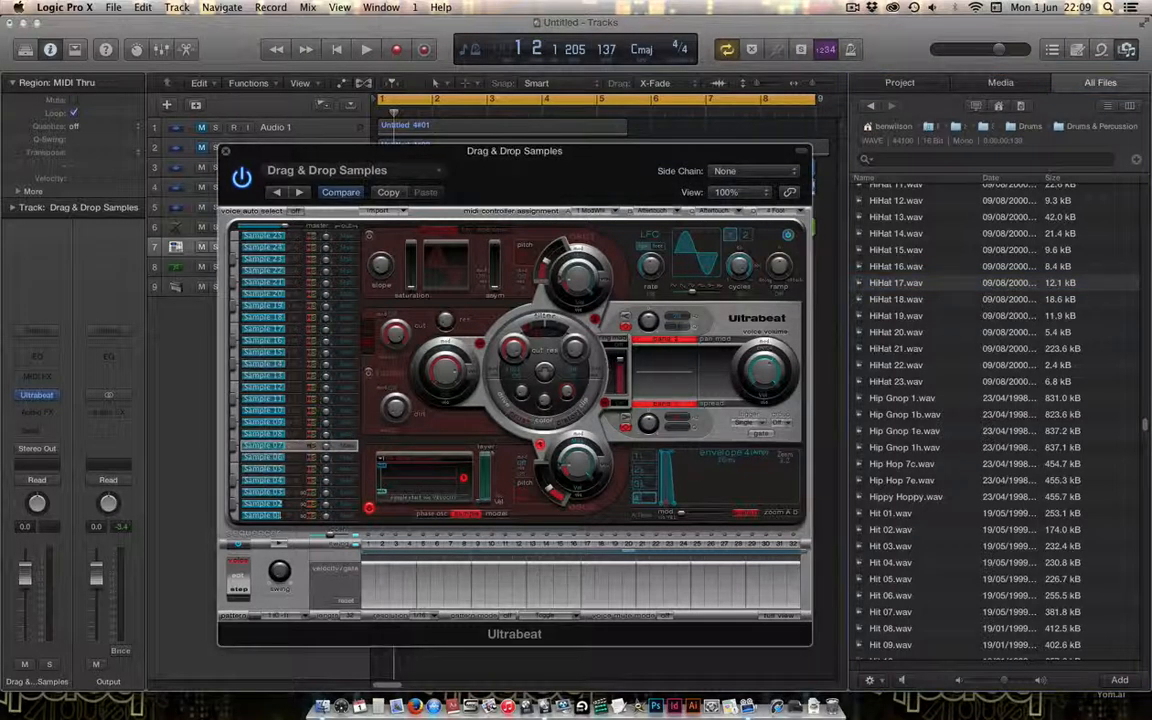
left_click_drag(879, 285, 441, 496)
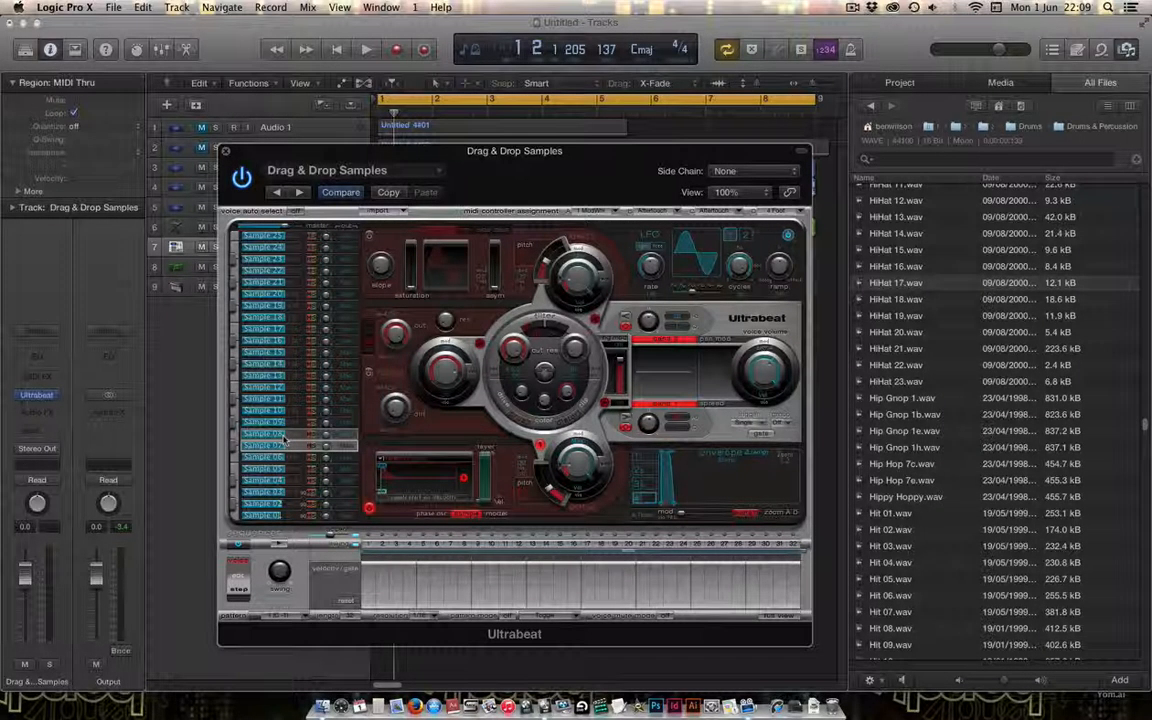
- Select Sample 08 and audition the HiHat samples from HiHat 14.wav to HiHat 19.wav, finishing on HiHat 17.wav
left_click(284, 436)
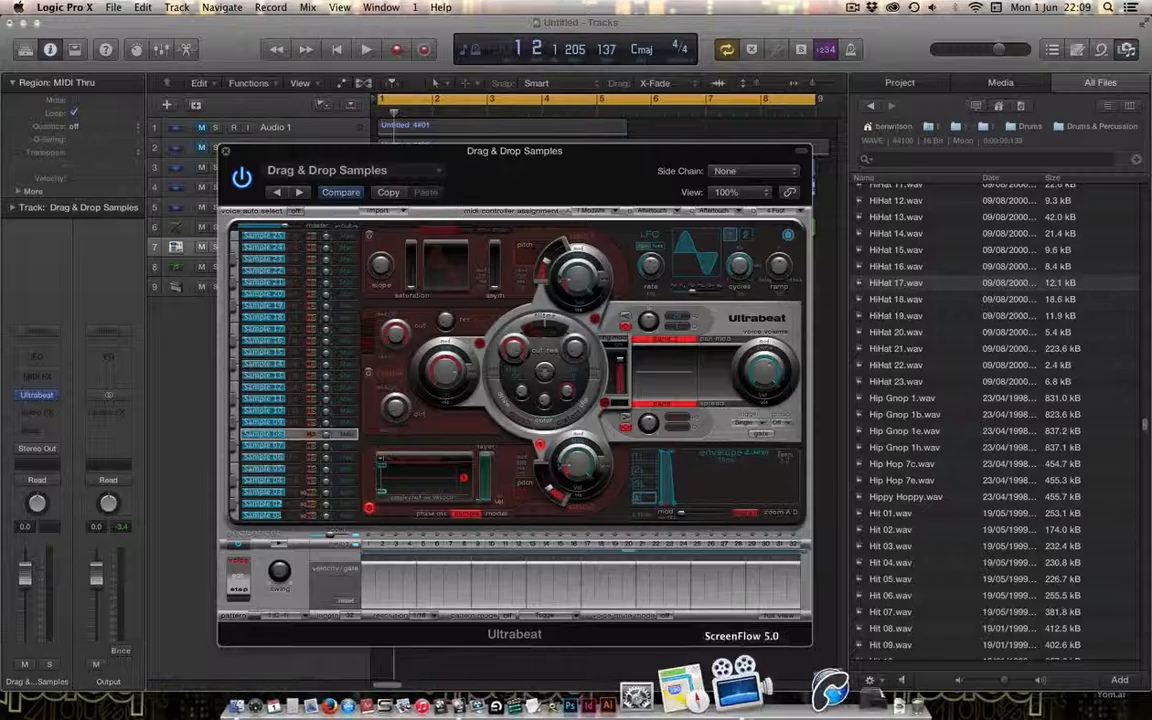
left_click(903, 680)
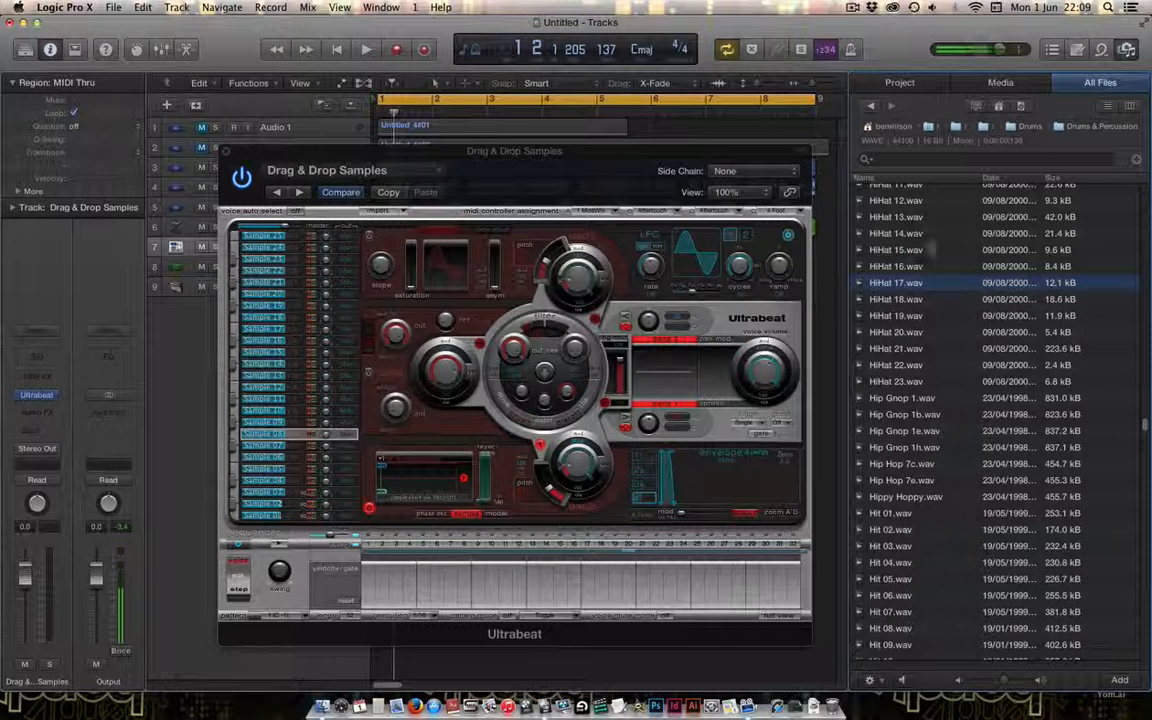
left_click(921, 267)
left_click(913, 236)
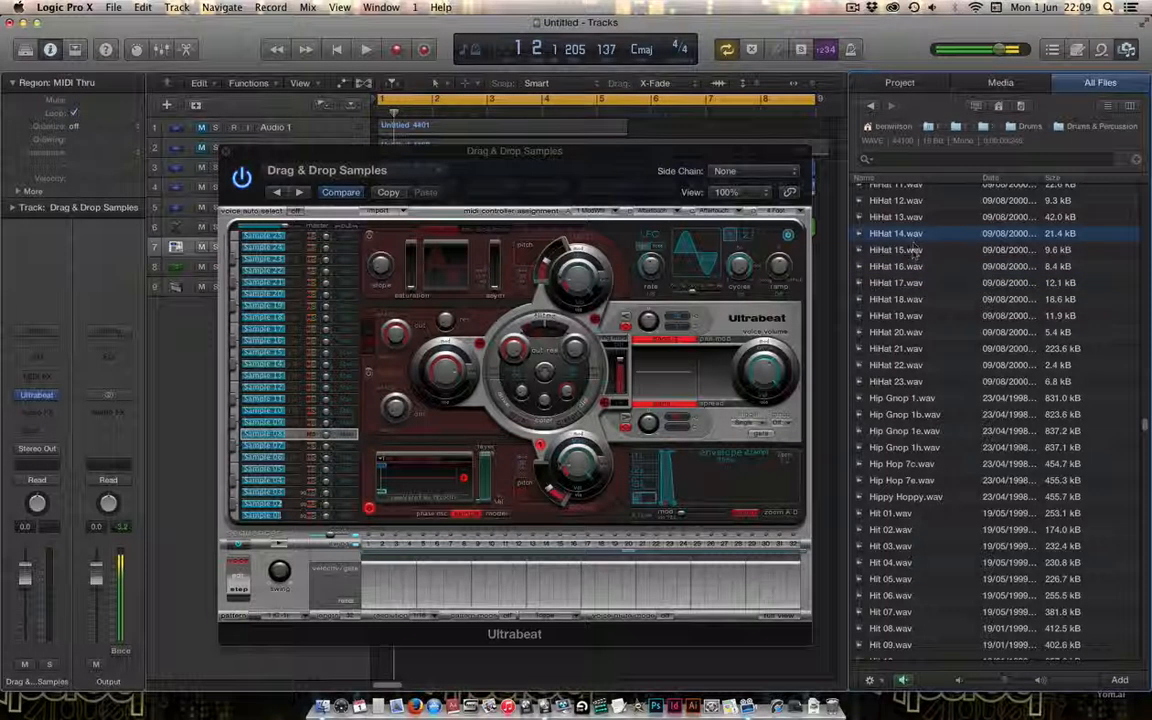
left_click(914, 252)
left_click(909, 302)
left_click(912, 318)
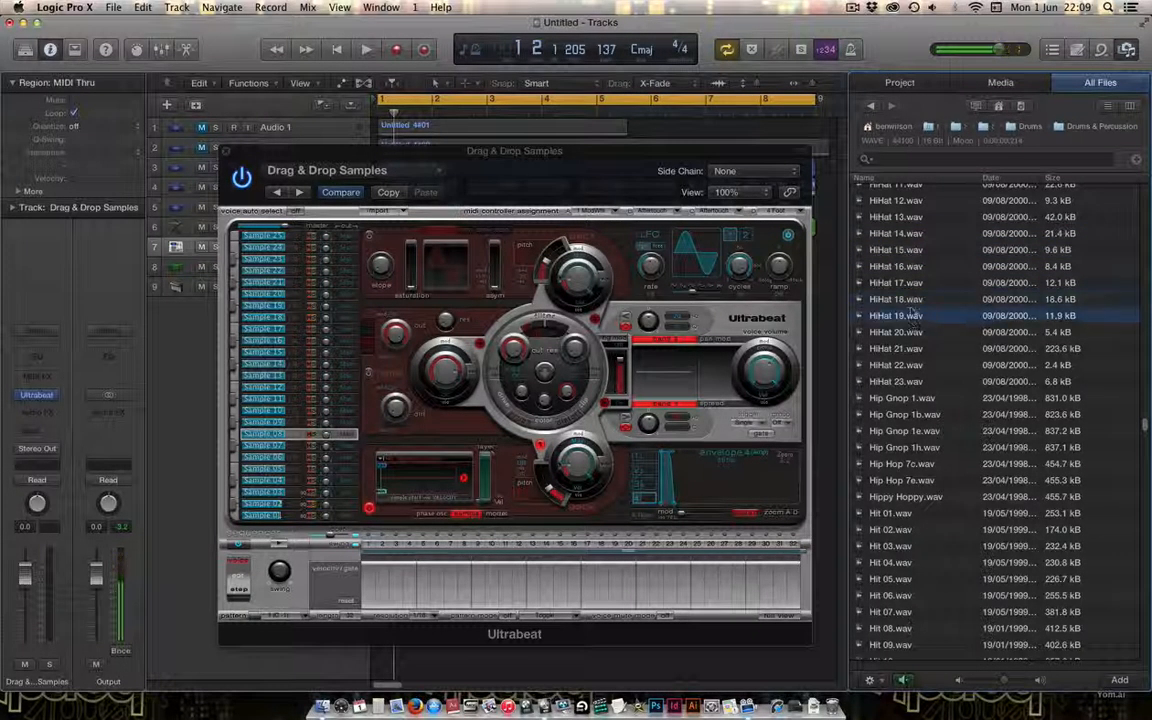
left_click(911, 300)
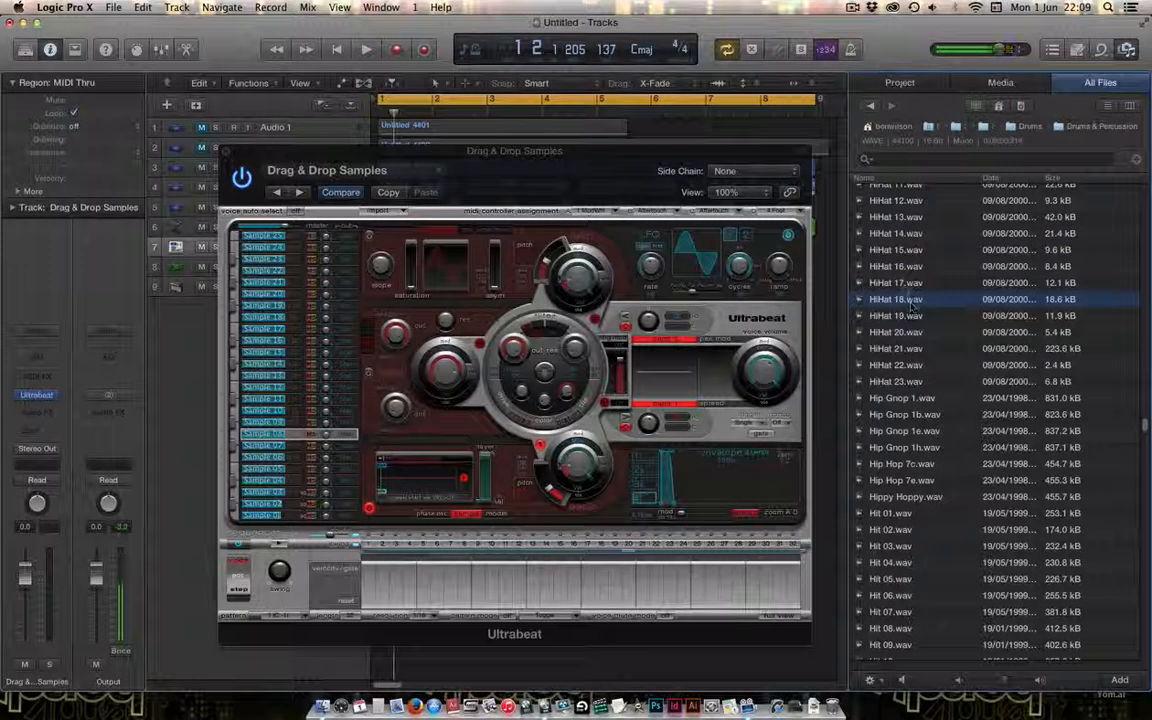
left_click(906, 286)
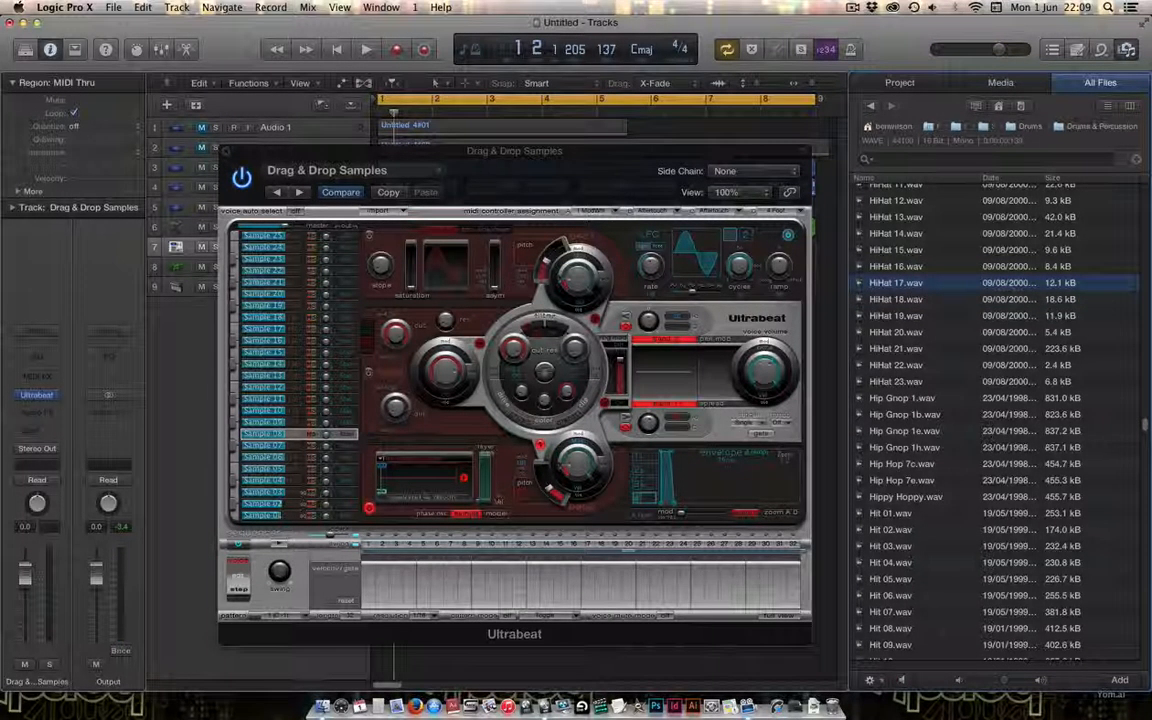
- Load HiHat 17.wav into the sample oscillator of Sample 08 and switch the sequencer to full view
left_click_drag(906, 283, 418, 488)
left_click(773, 624)
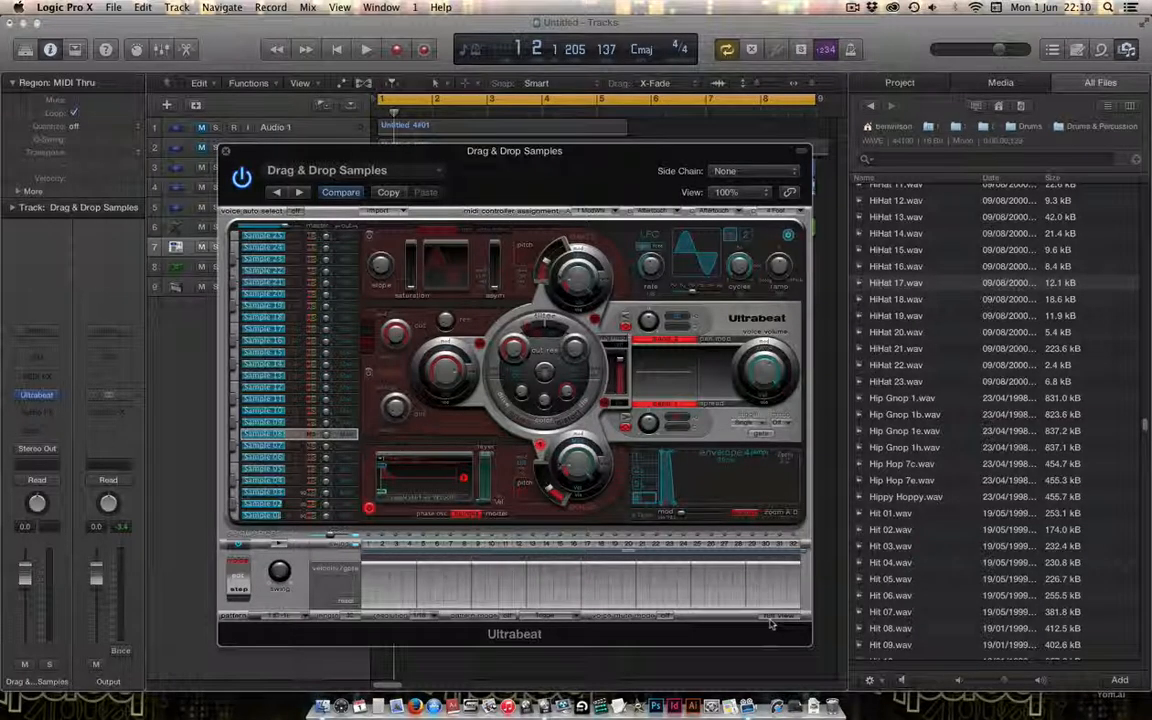
left_click(773, 617)
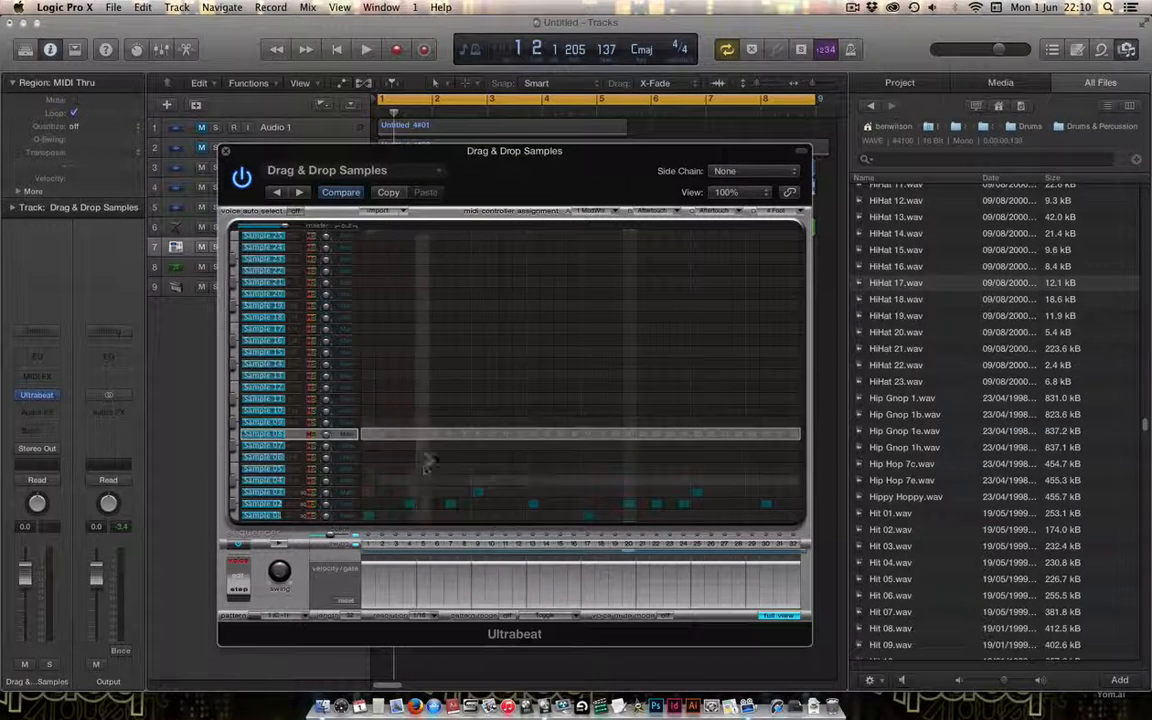
- Program Sample 07 on steps 1, 3, 7 and 11 and Sample 08 on steps 5, 9 and 13
left_click(369, 446)
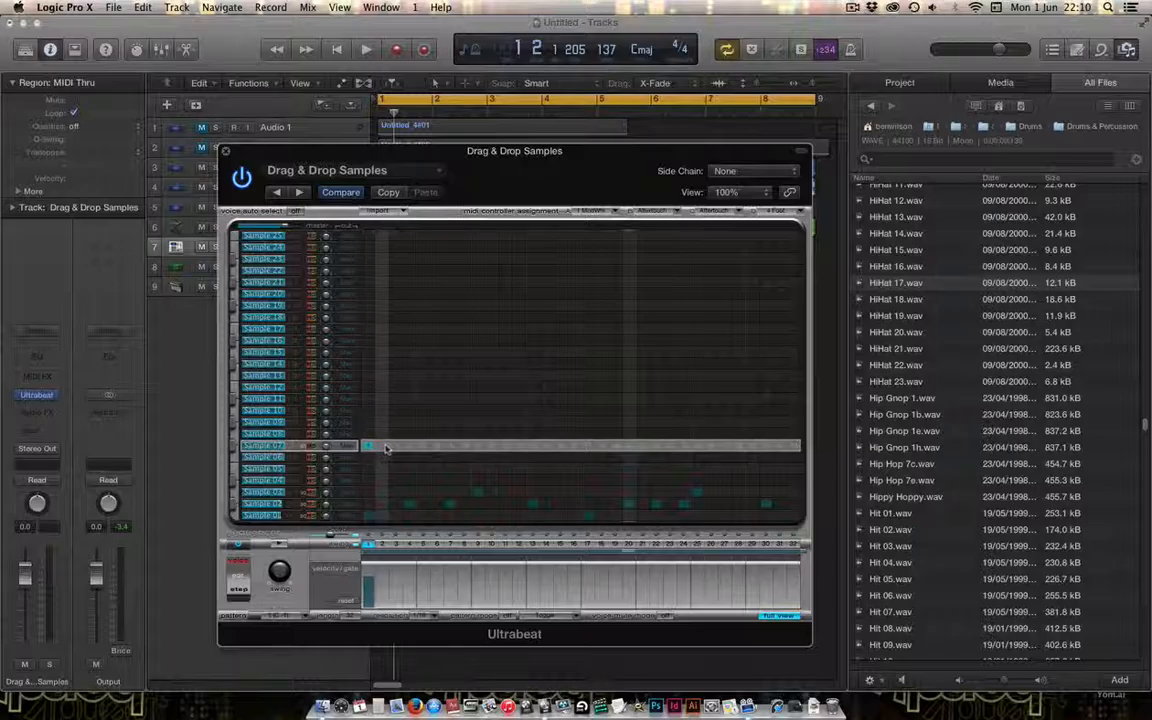
left_click(396, 446)
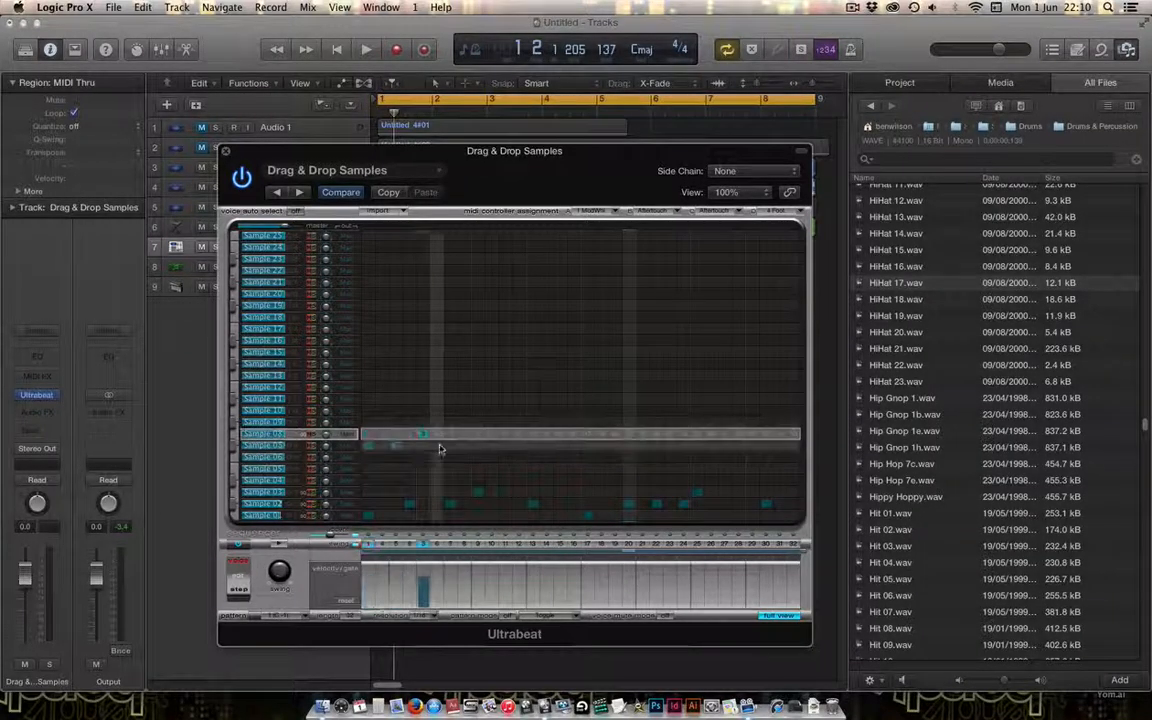
left_click(451, 446)
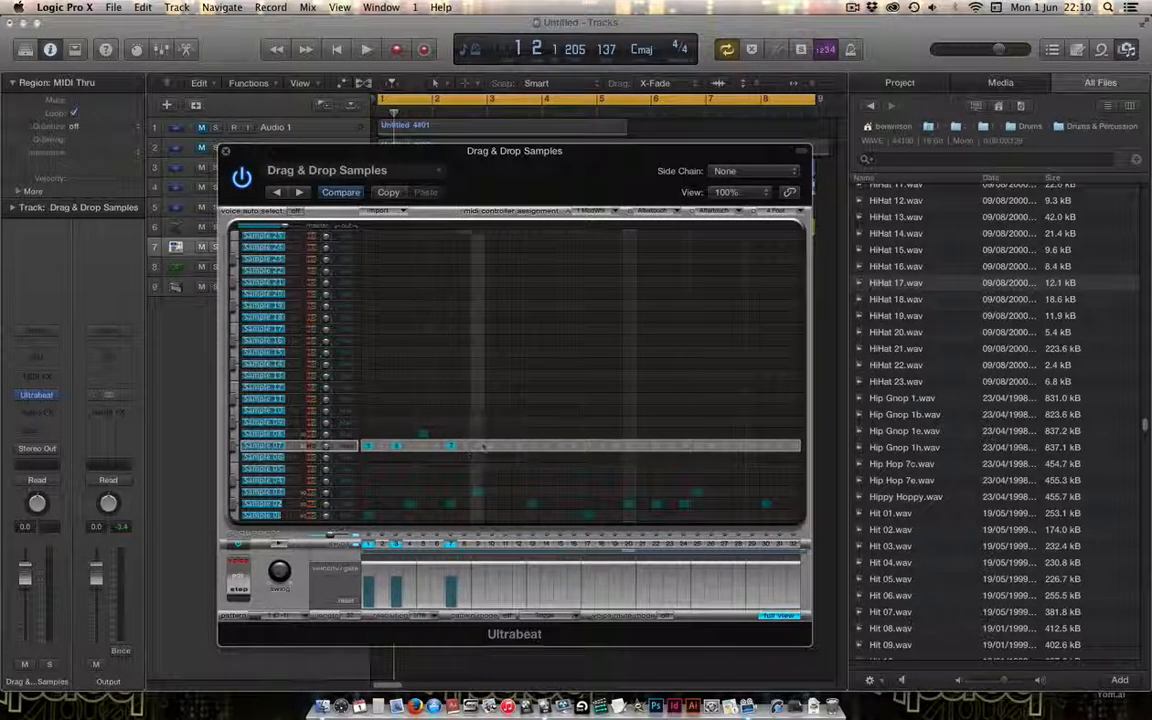
left_click(423, 434)
left_click(478, 434)
left_click(505, 446)
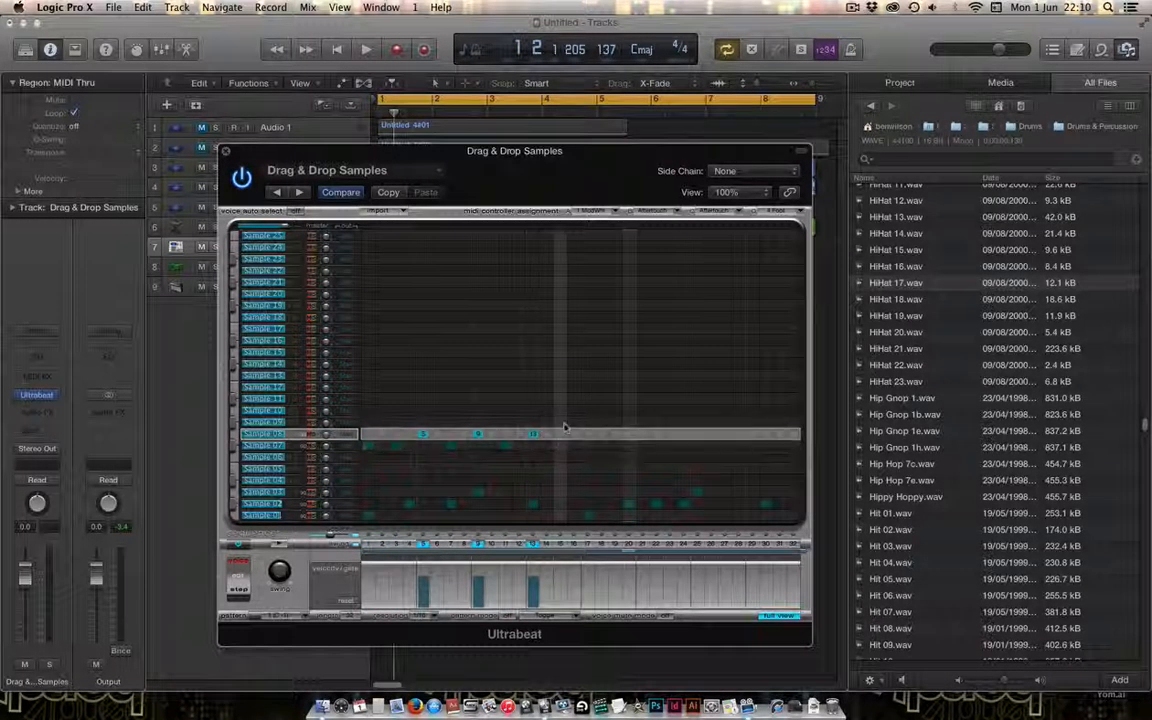
- Program Sample 07 on steps 17, 19, 23 and 27 and Sample 08 on steps 15, 21, 25, 29 and 31
left_click(565, 446)
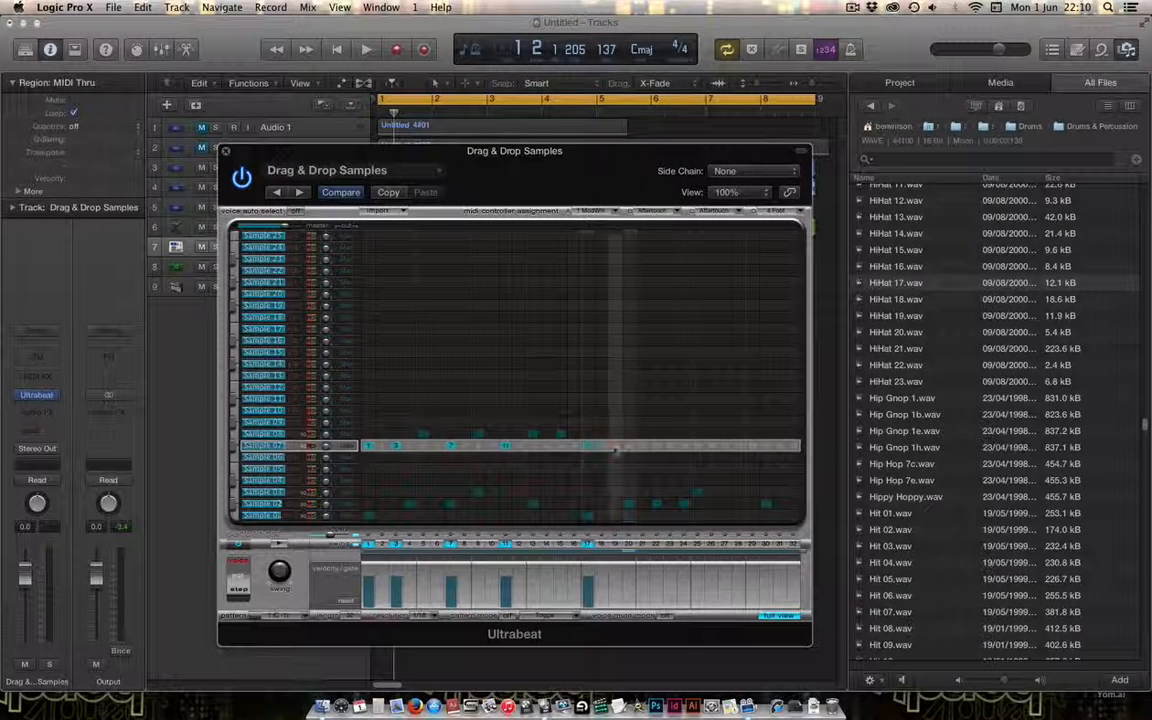
left_click(643, 435)
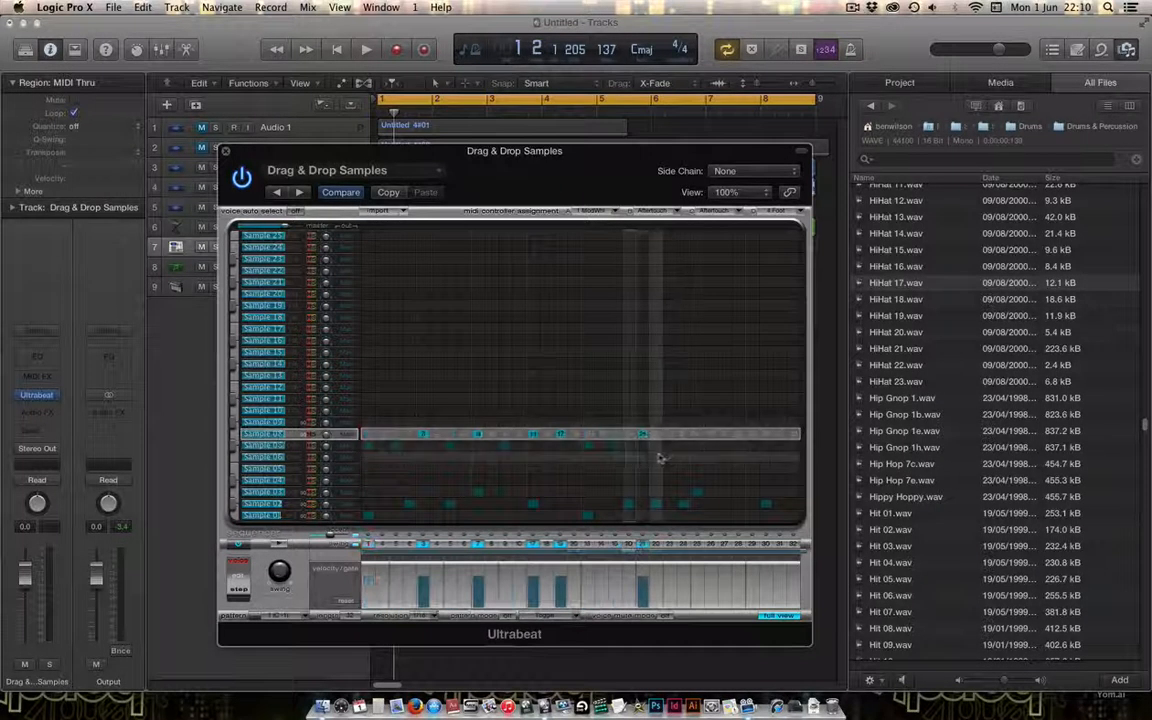
left_click(697, 435)
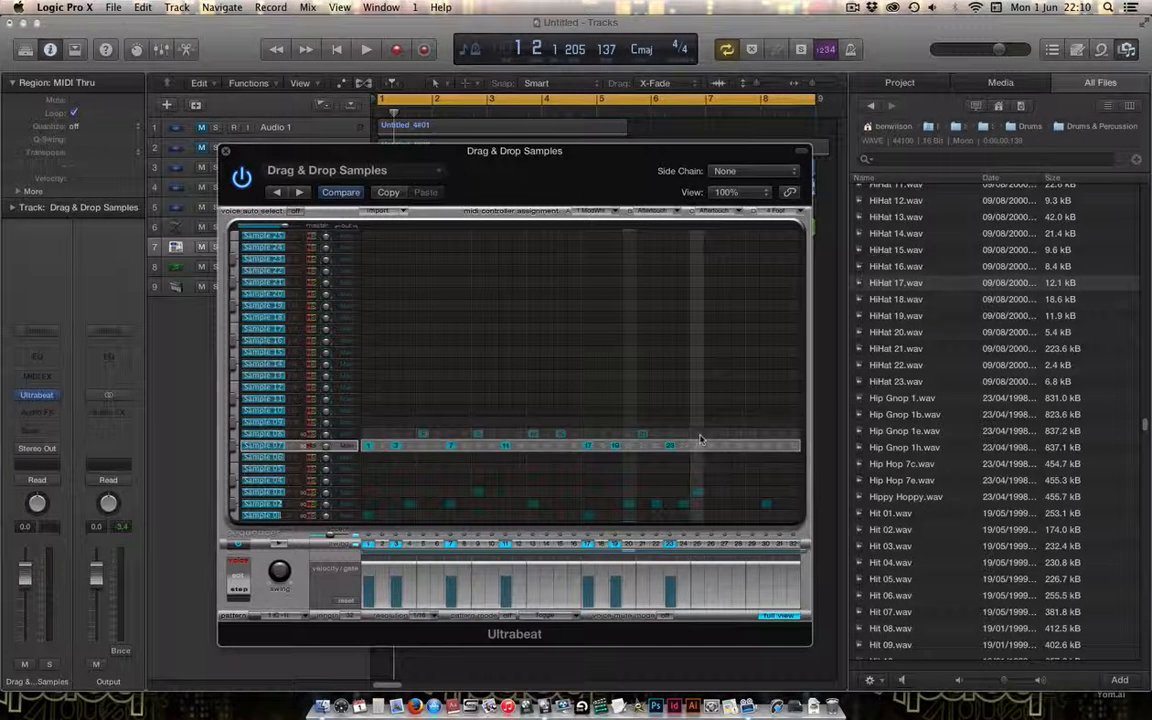
left_click(752, 435)
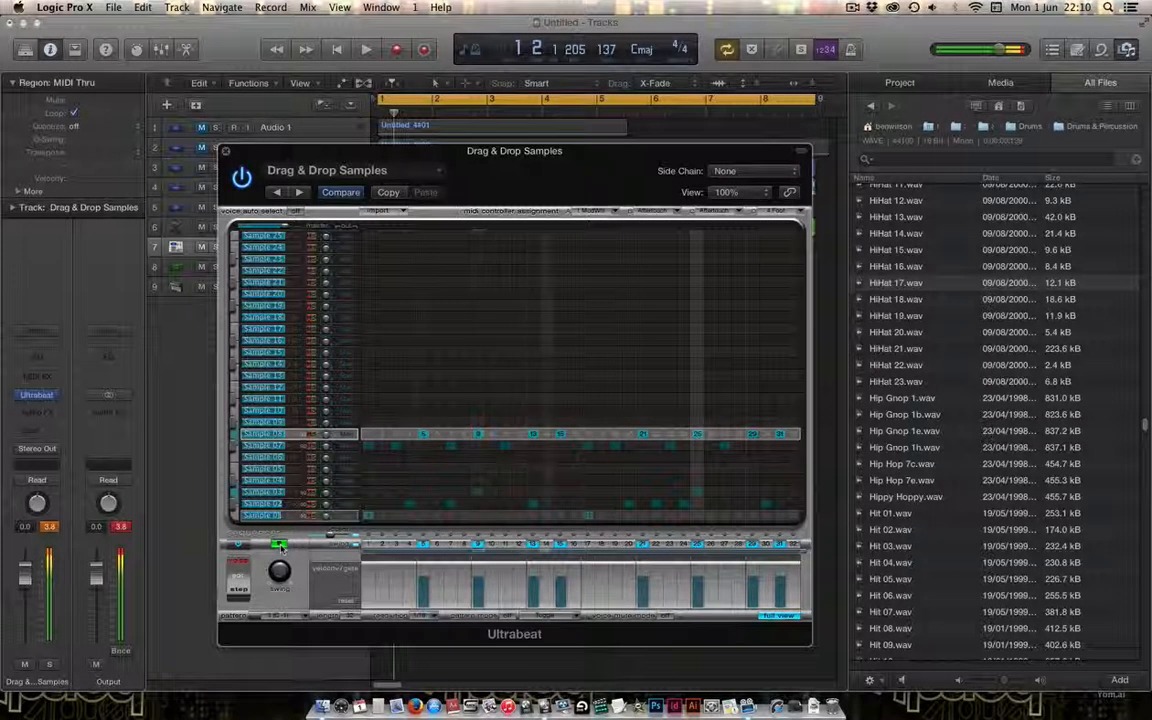
- Add Sample 07 hits on steps 8, 14 and 20 of the playing pattern, clearing the trial hit on step 10
left_click(542, 448)
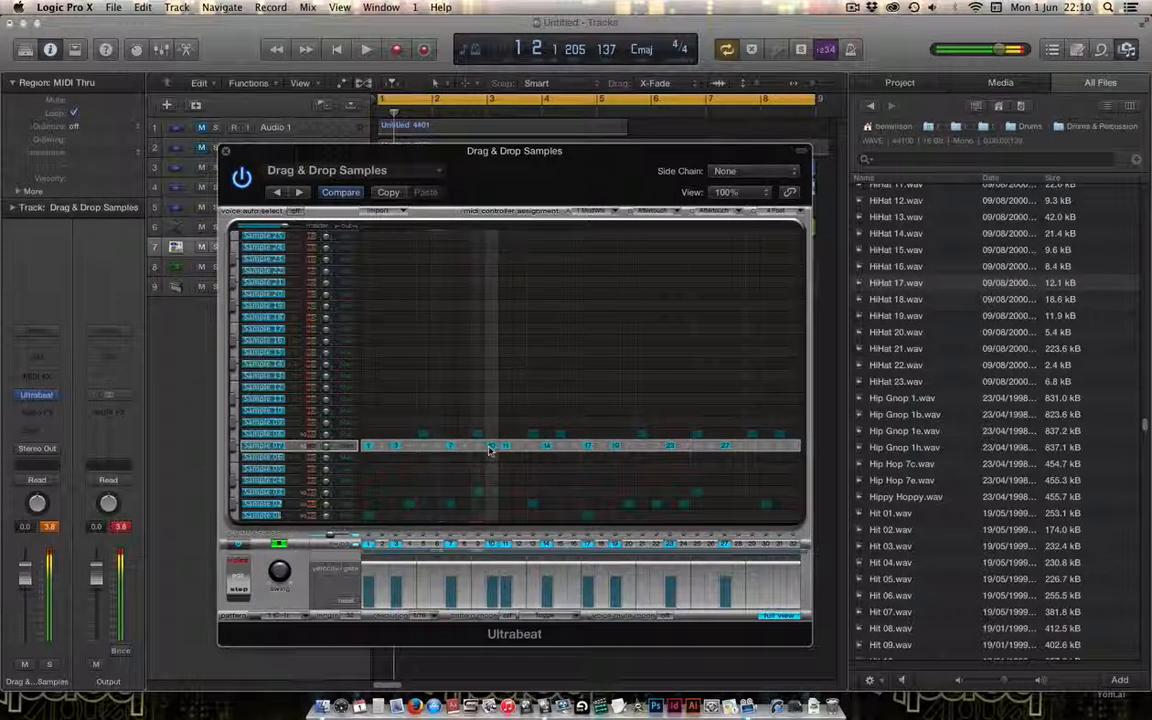
left_click(490, 446)
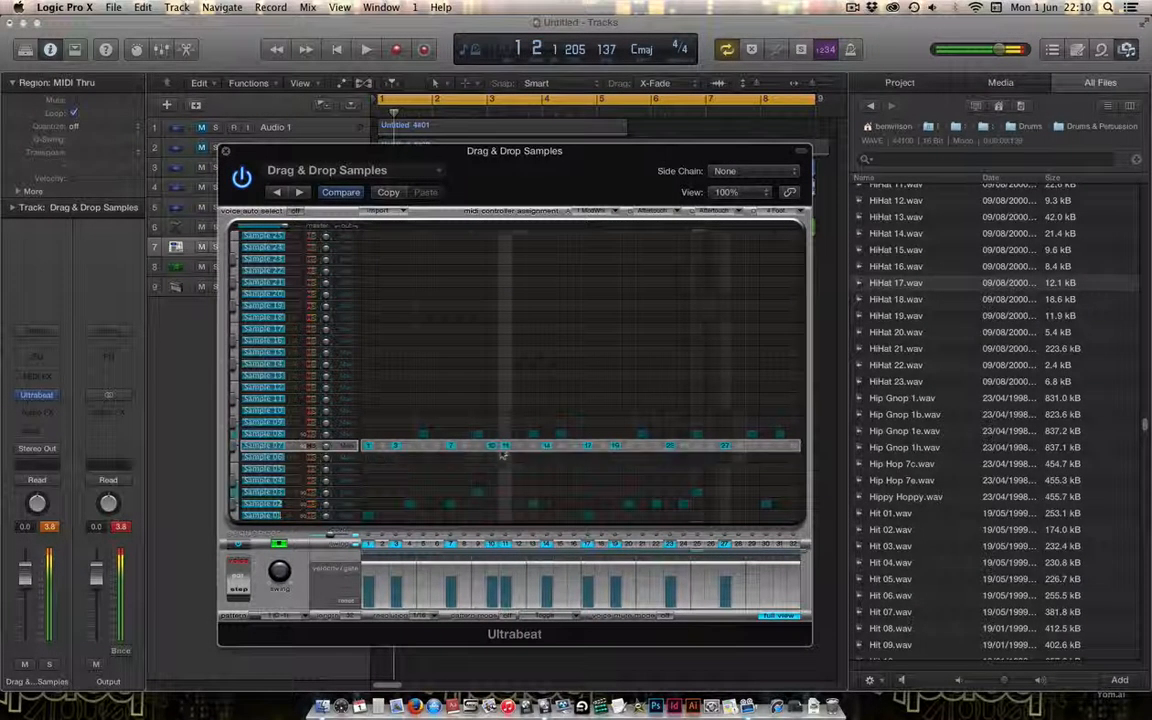
left_click(465, 446)
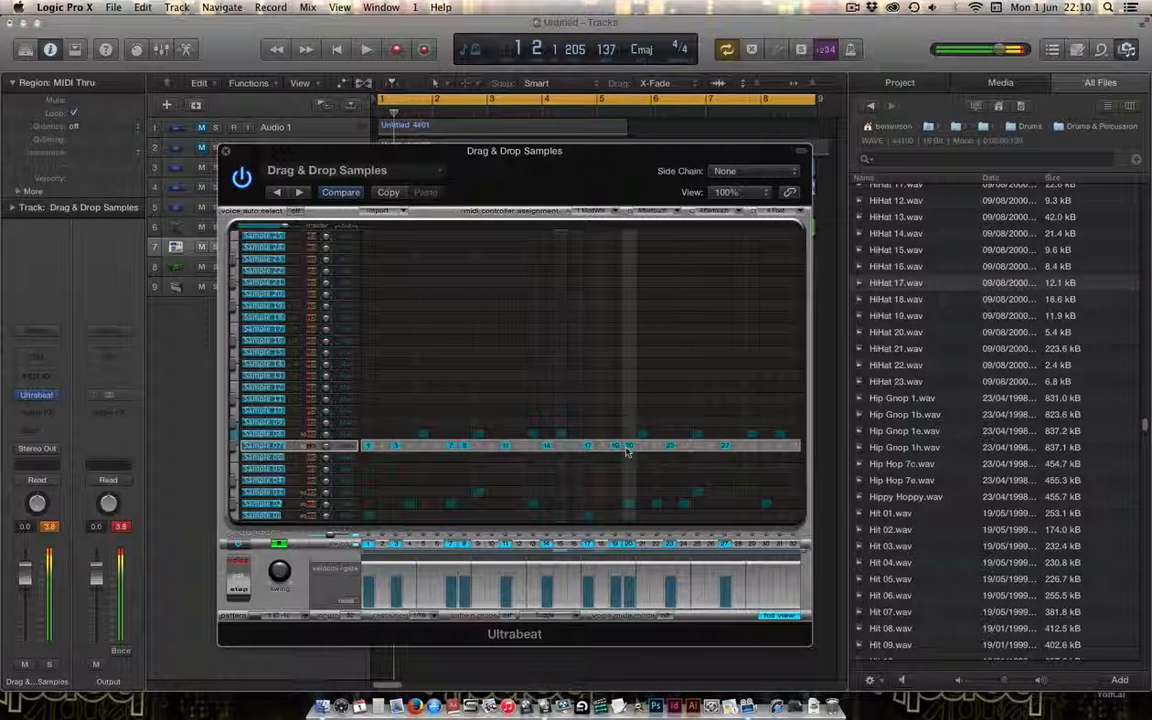
- Try Sample 07 hits on steps 24 and 26, clear them and put a Sample 08 hit on step 24 instead
left_click(711, 446)
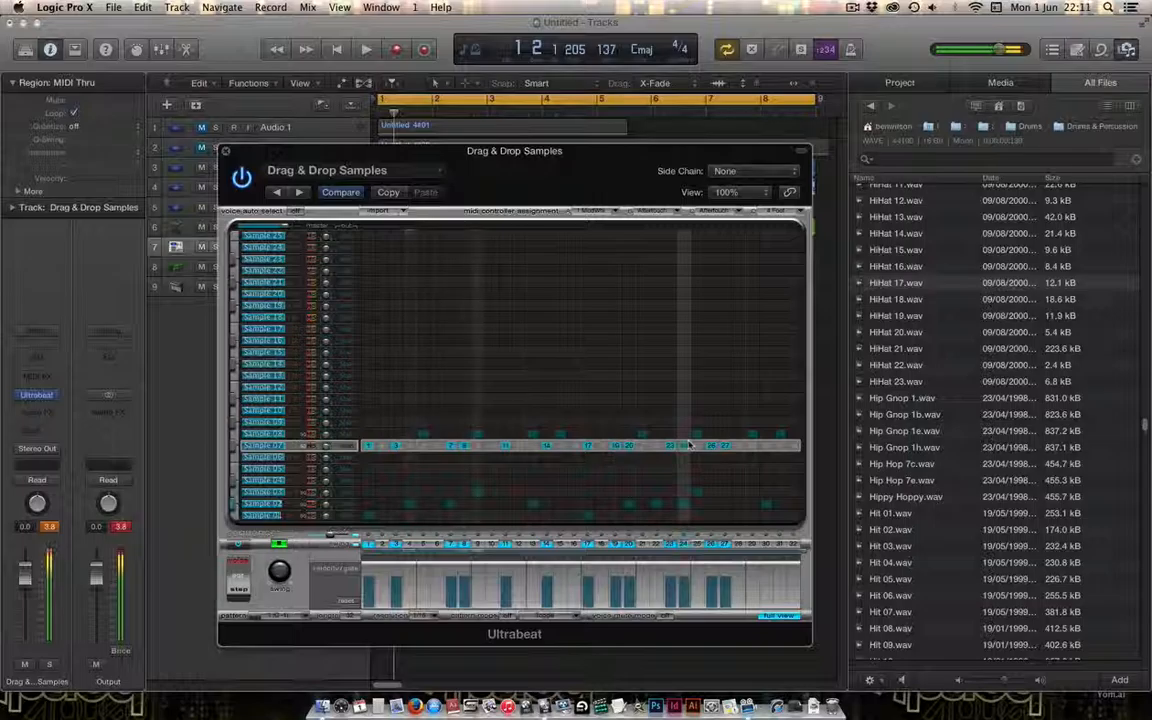
left_click(686, 434)
left_click(685, 445)
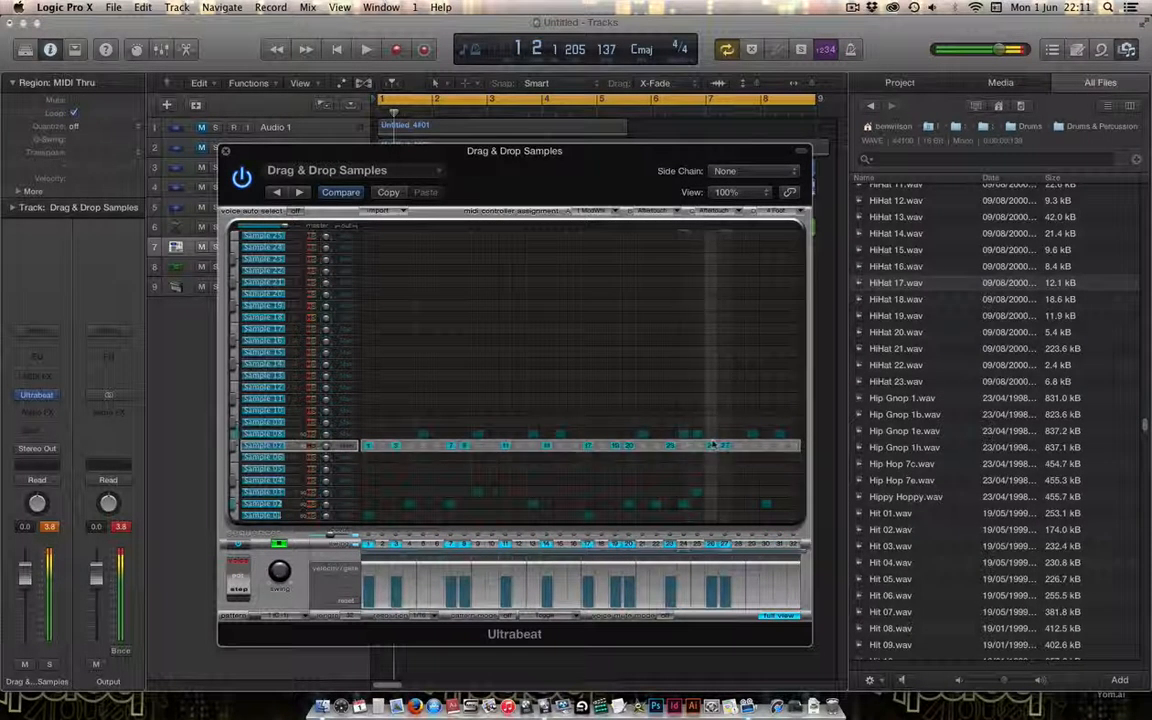
left_click(711, 446)
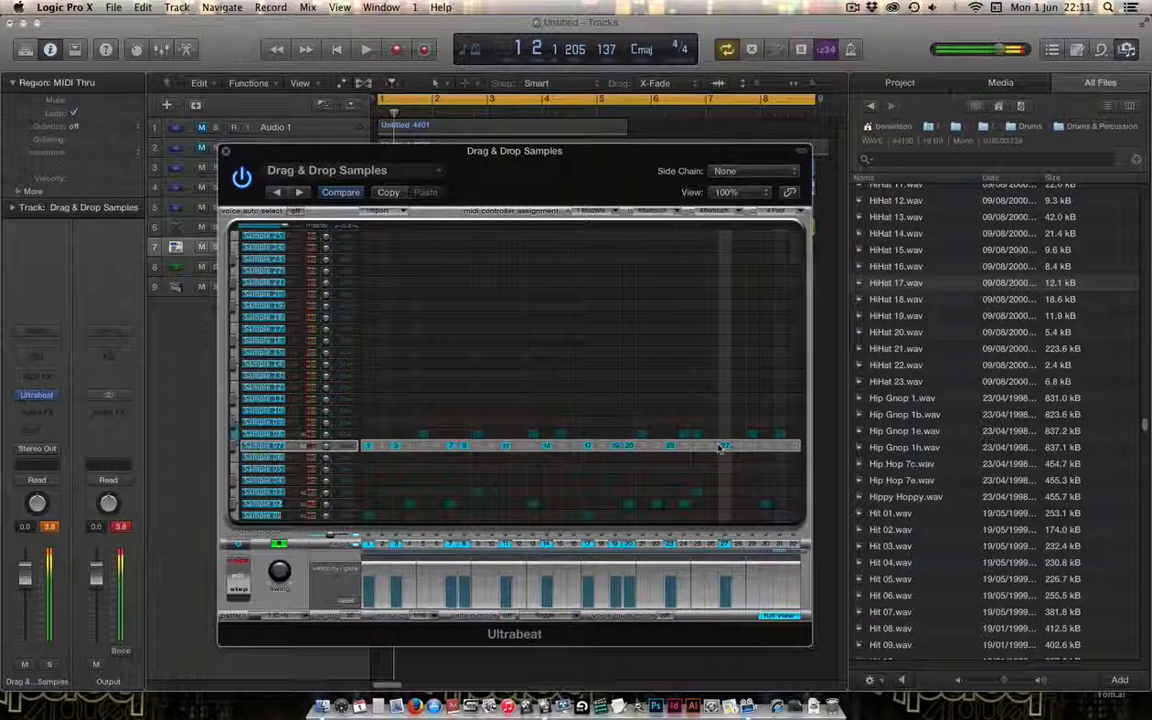
- Add Sample 08 hits on steps 30 and 32 and Sample 07 hits on steps 28 and 31, clearing Sample 08's step 31
left_click(765, 434)
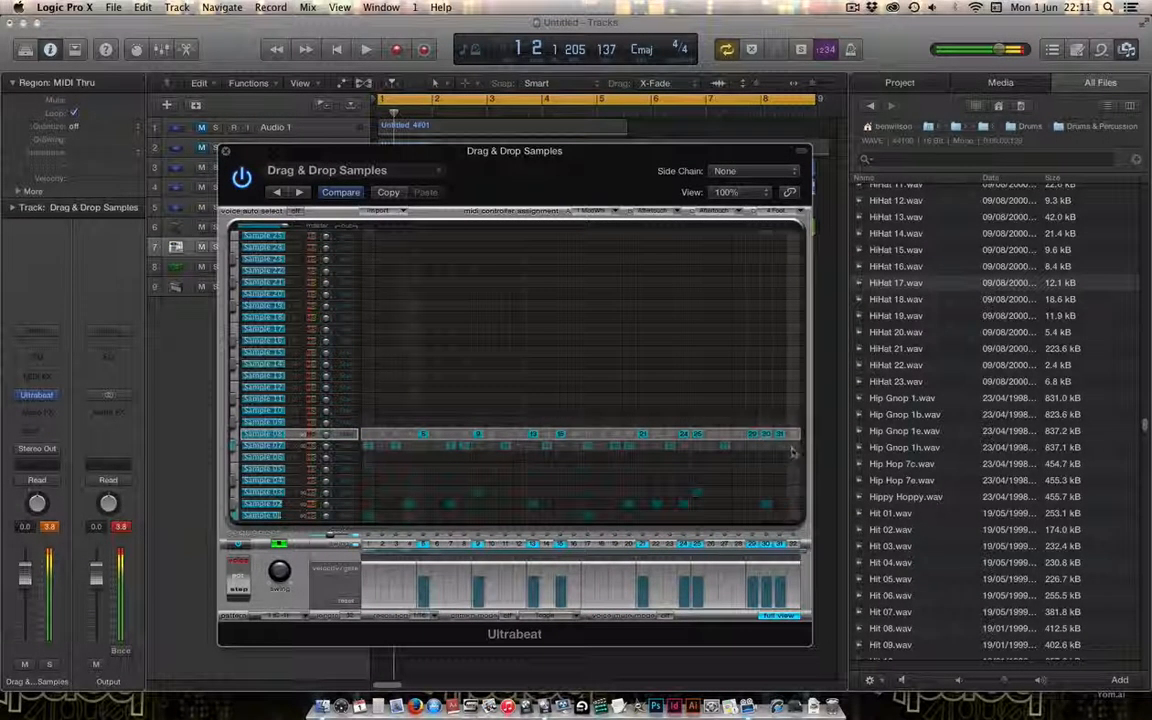
left_click(742, 447)
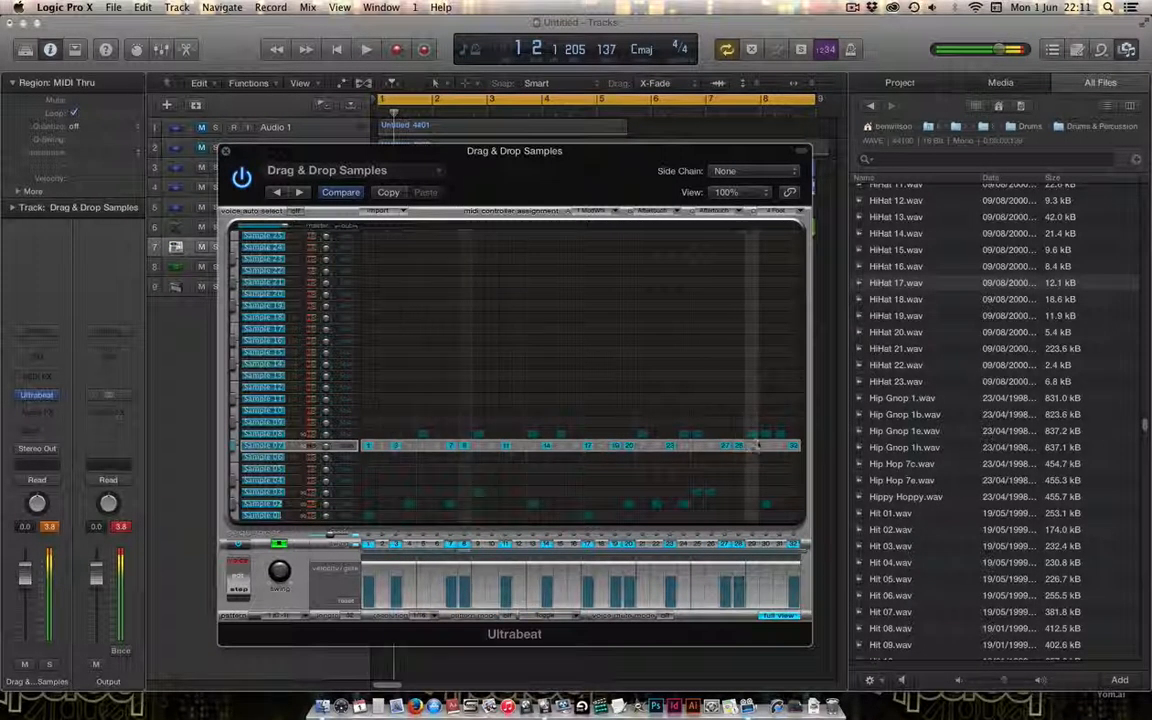
left_click(784, 437)
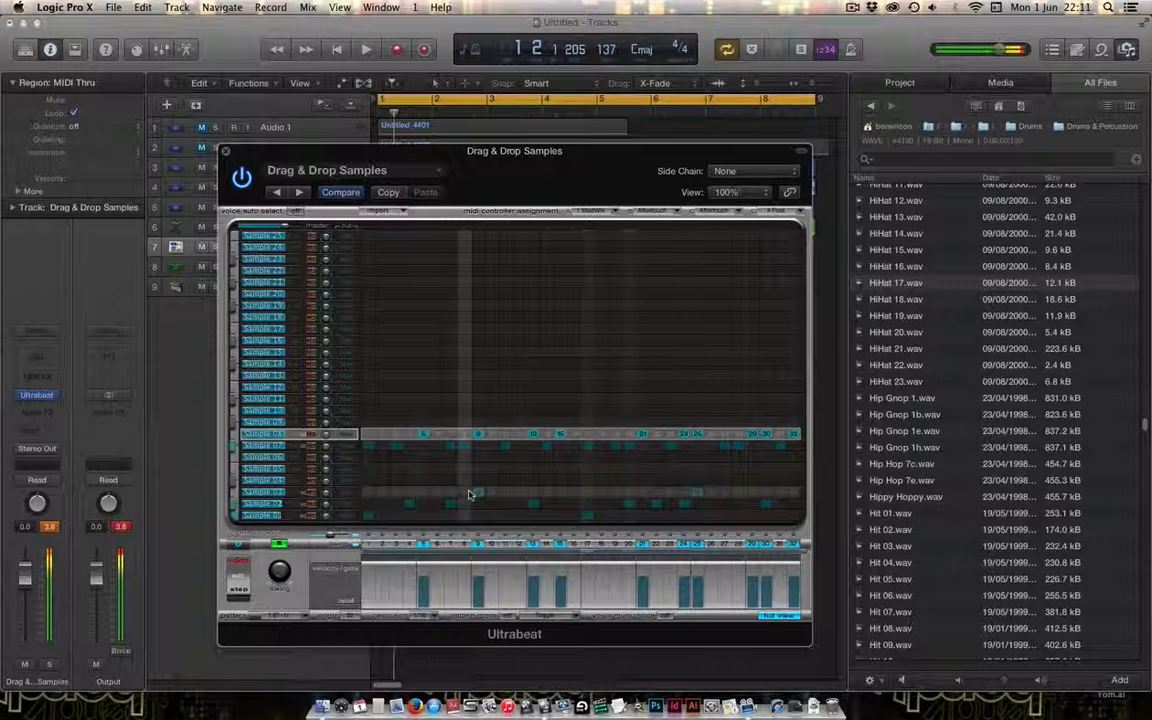
- Close the Ultrabeat window and play the whole arrangement together with the new drum pattern
key("space")
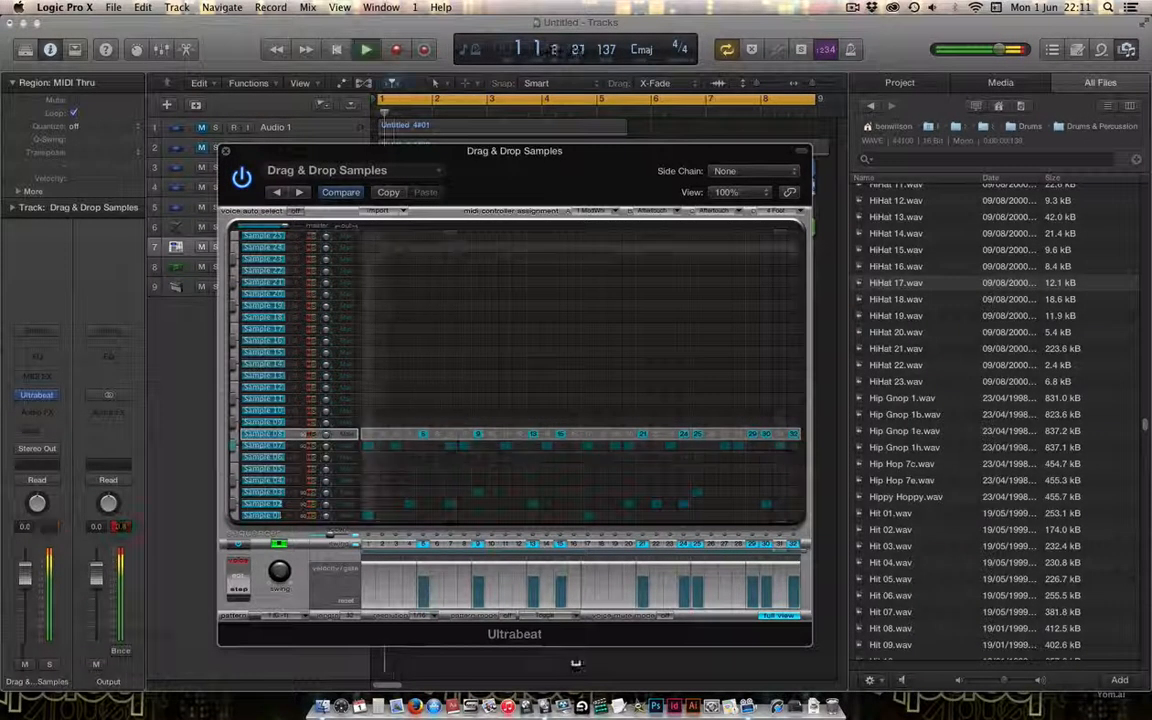
left_click_drag(262, 150, 515, 271)
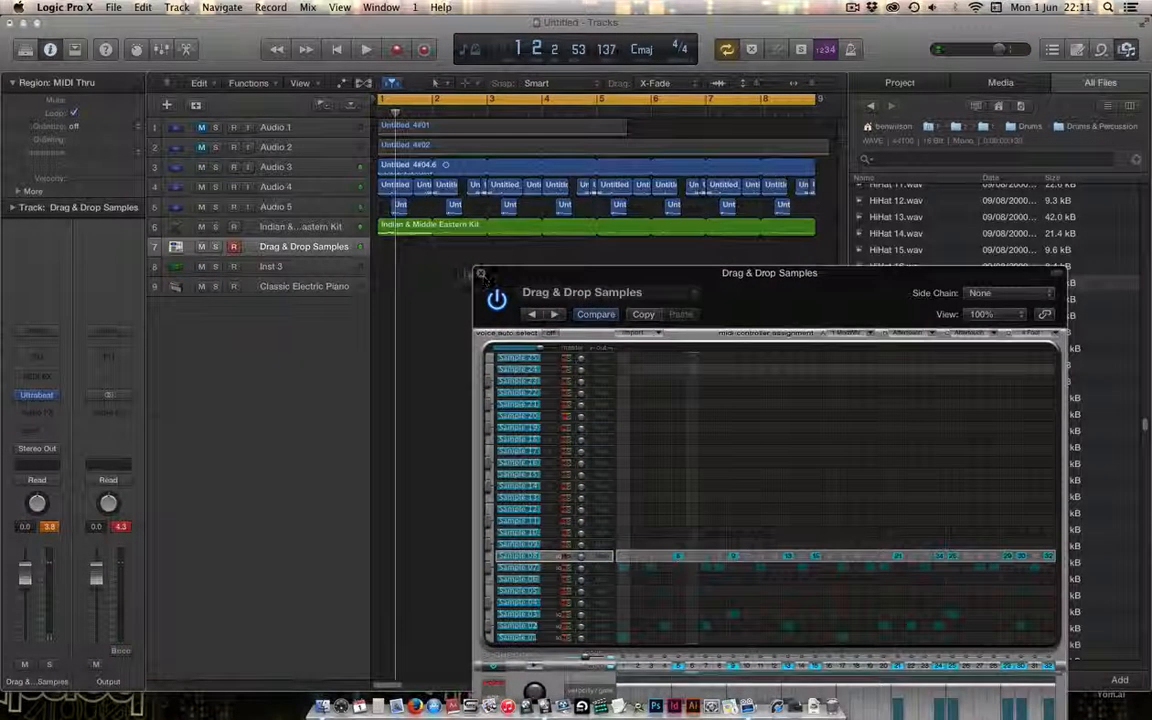
left_click(478, 272)
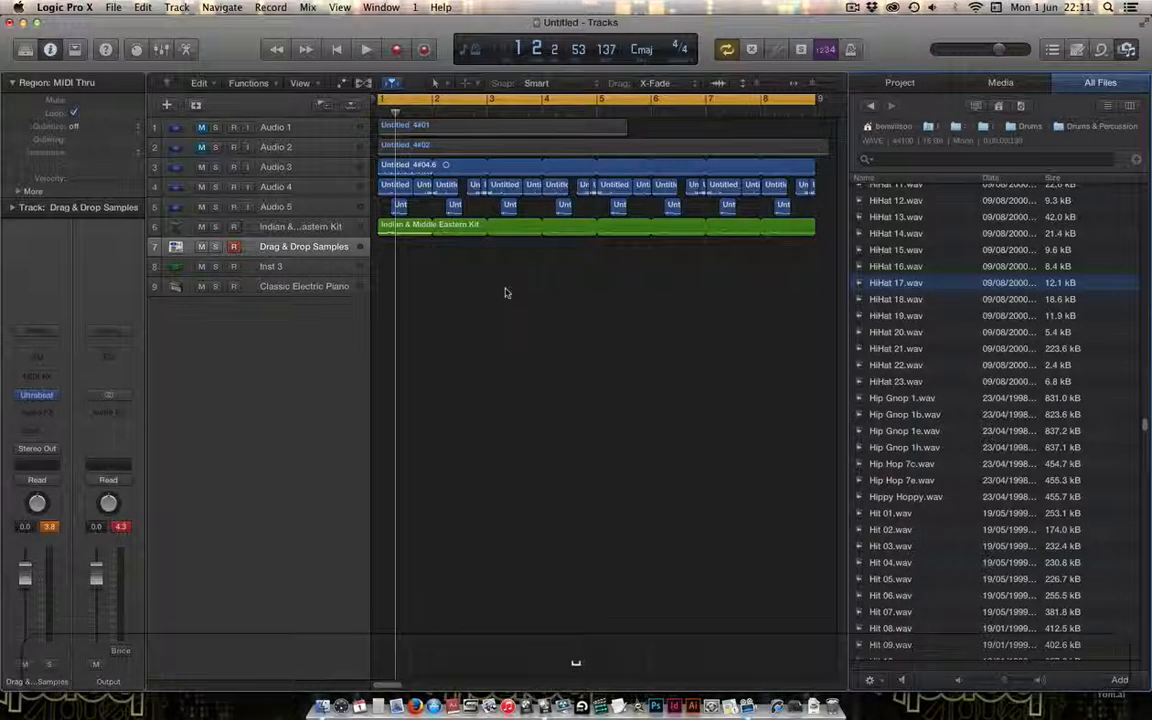
key("space")
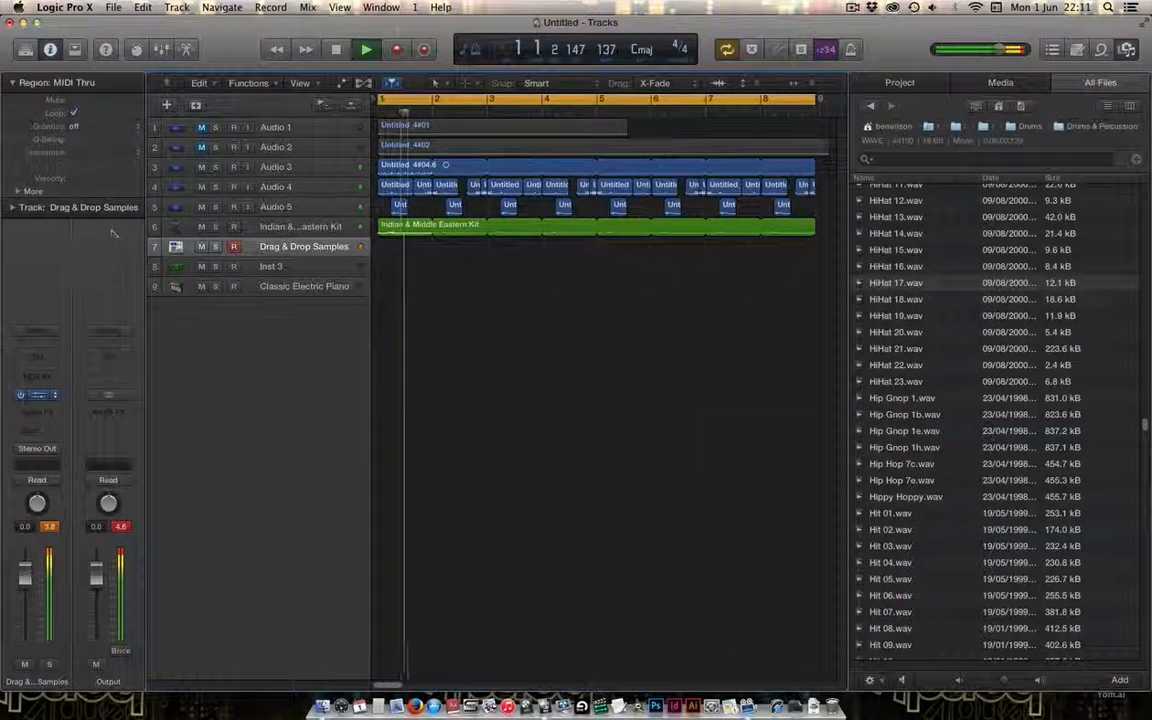
- Reopen Ultrabeat and lower the individual voice levels of Sample 08, Sample 07 and Sample 03 during playback
left_click(37, 395)
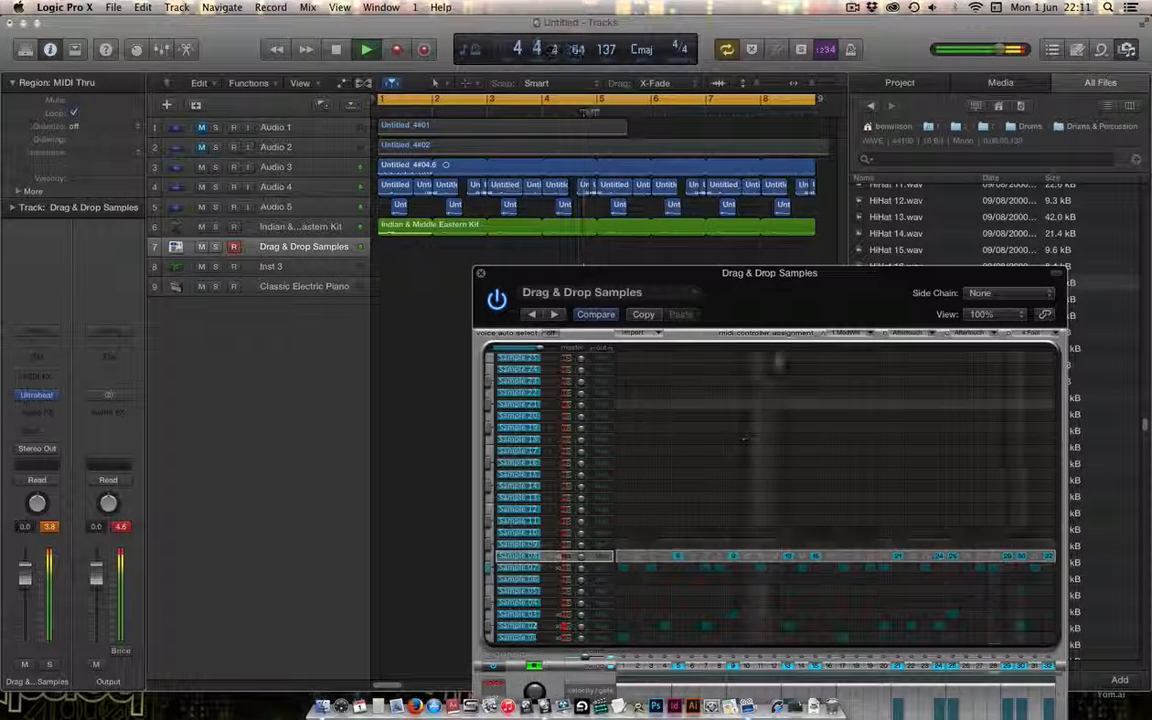
left_click_drag(776, 312, 799, 159)
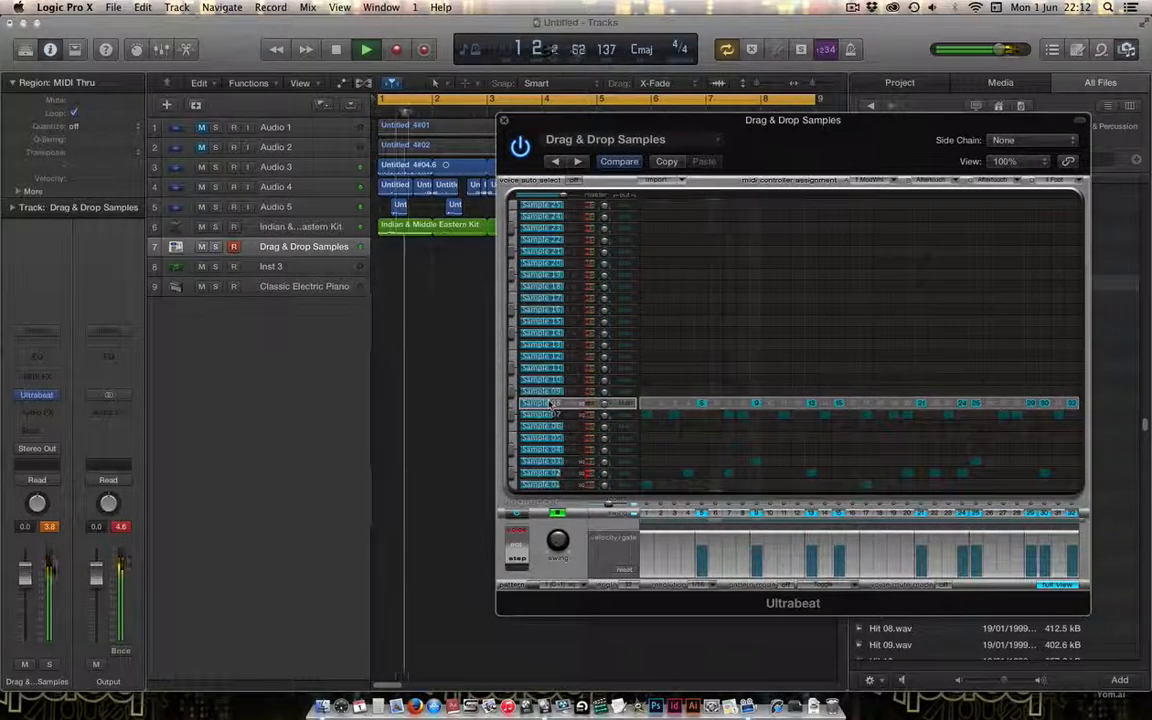
left_click(556, 462)
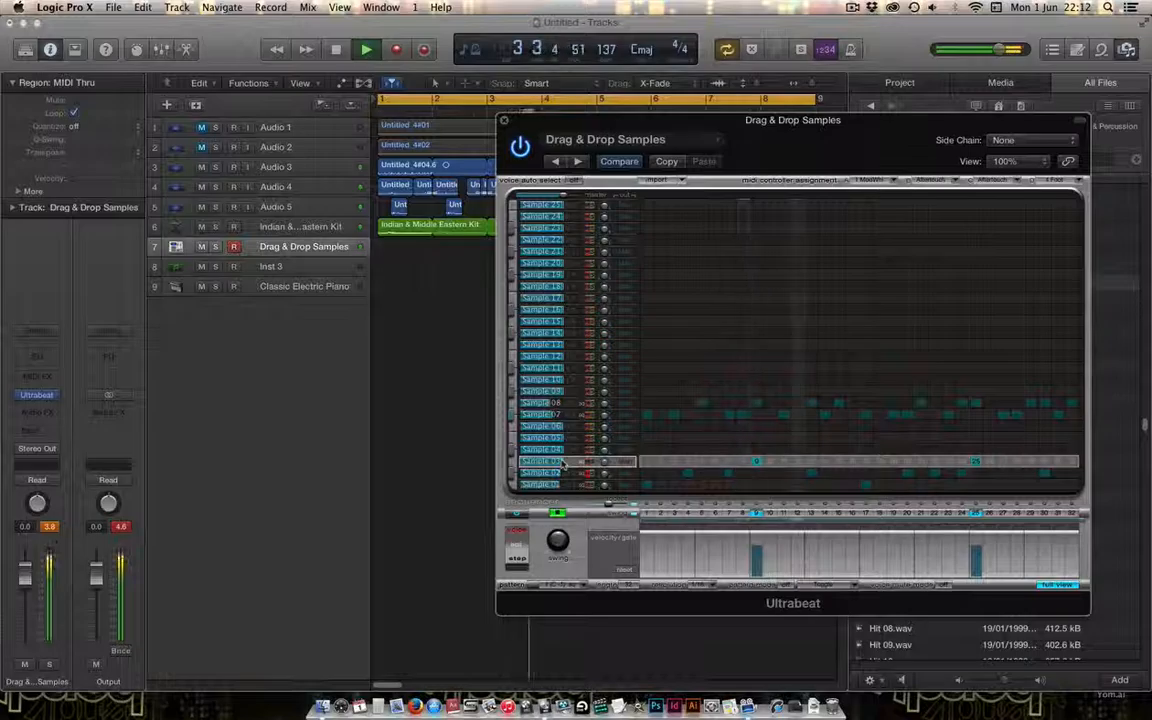
- Leave the sequencer's full view, adjust the ring around oscillator 2's volume knob for Sample 01 and close Ultrabeat
left_click(1074, 584)
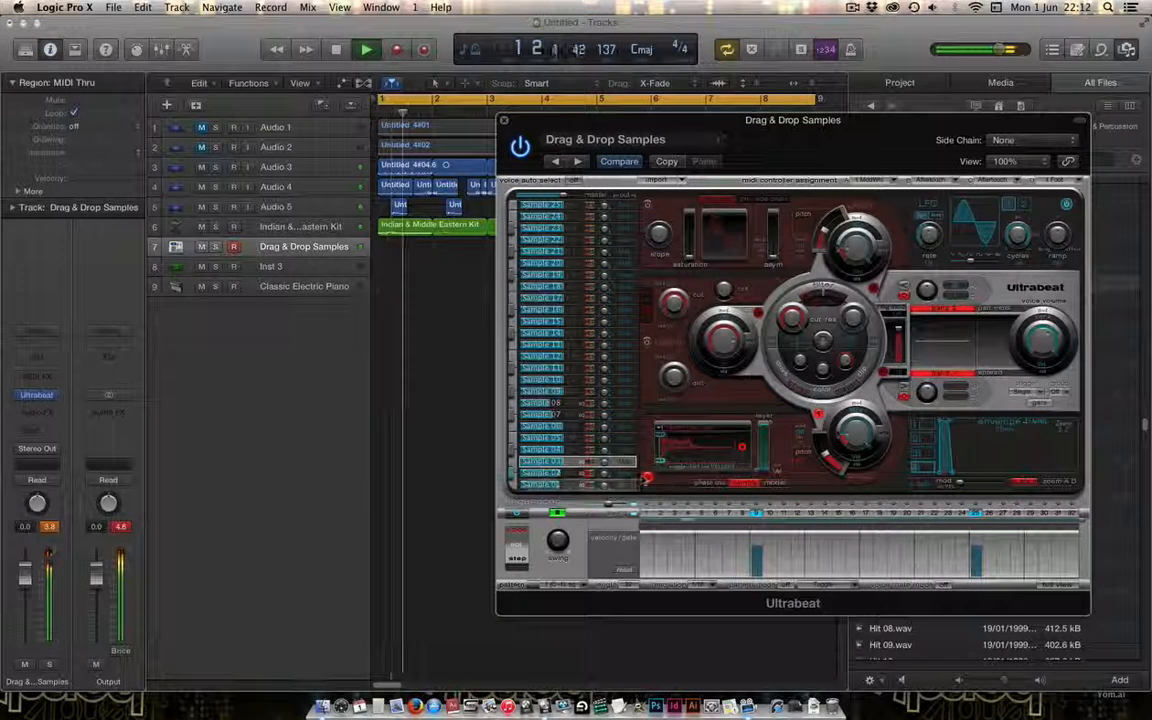
left_click(577, 485)
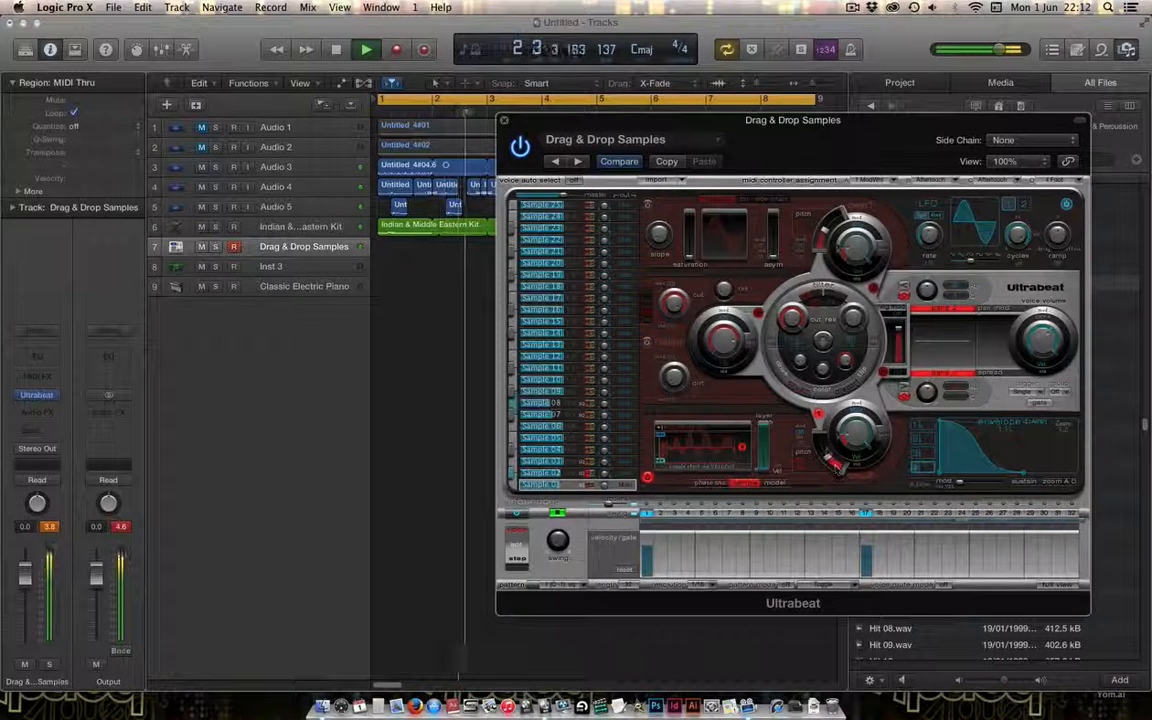
left_click_drag(829, 459, 832, 463)
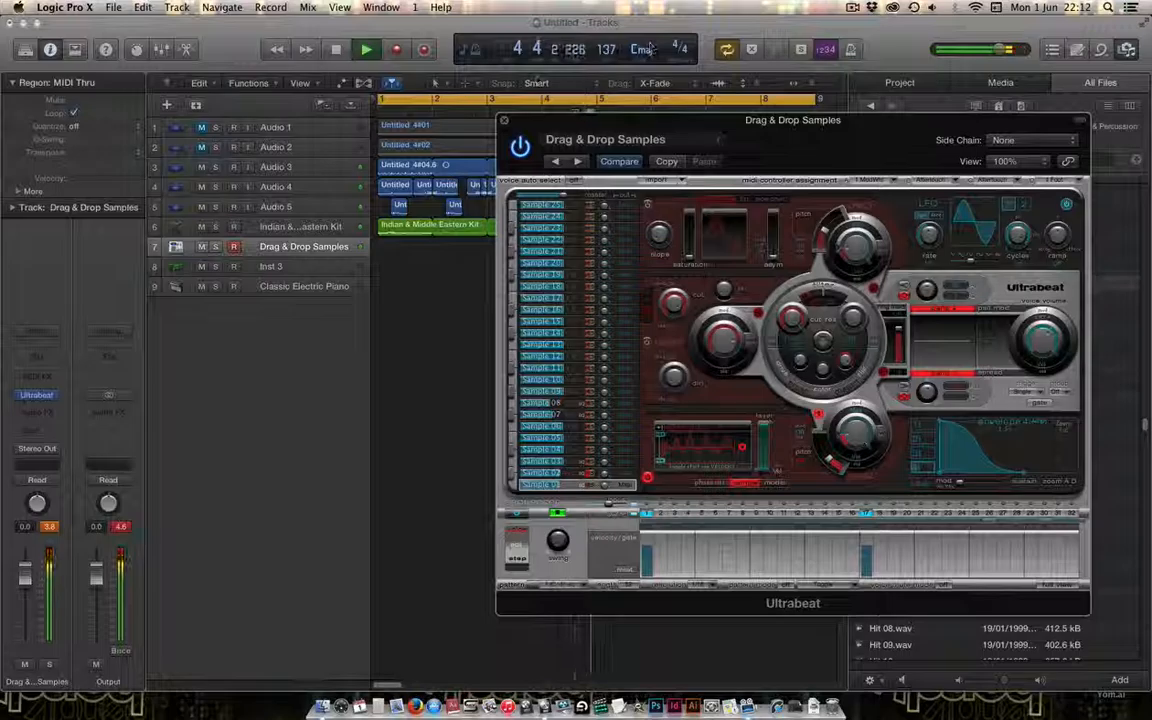
left_click(505, 121)
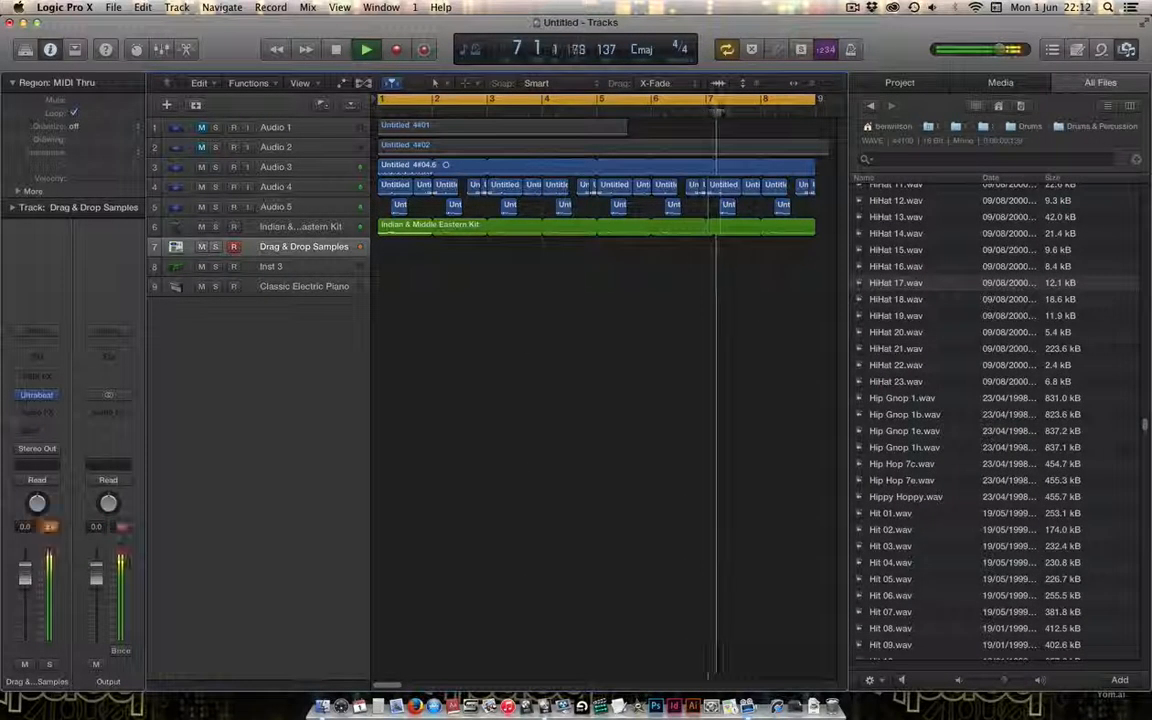
- Insert a stereo Bitcrusher on the Drag & Drop Samples channel with 12 bit resolution and 1.5 dB drive
left_click(45, 414)
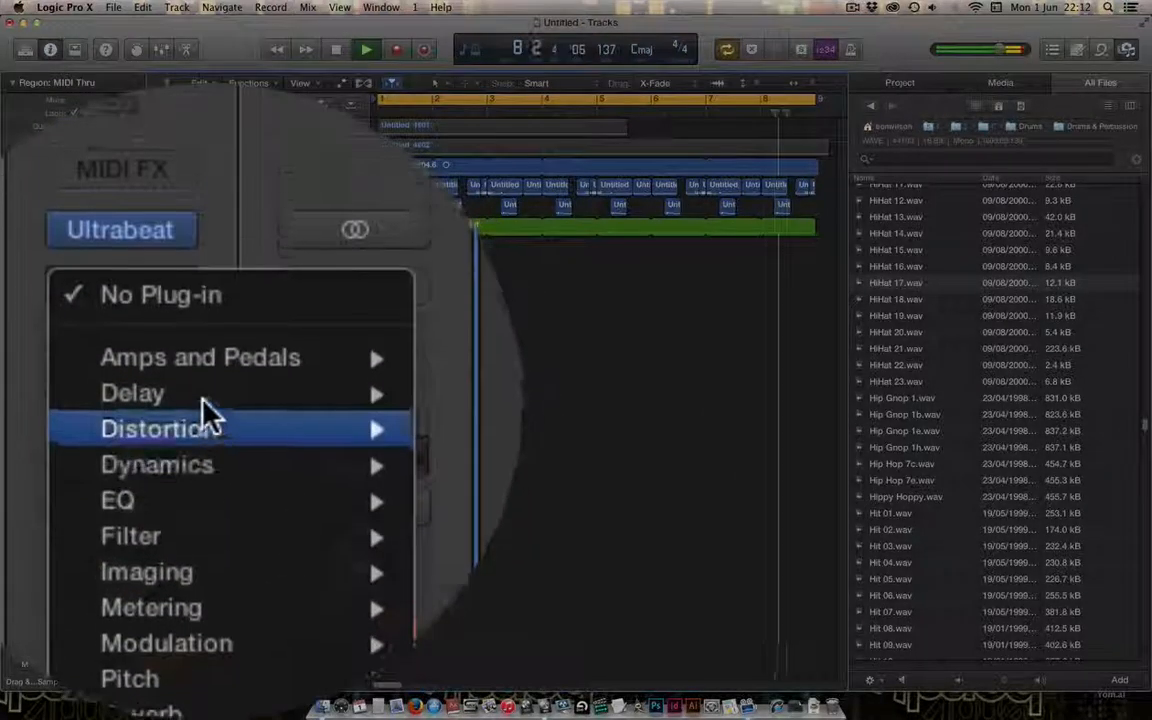
mouse_move(322, 415)
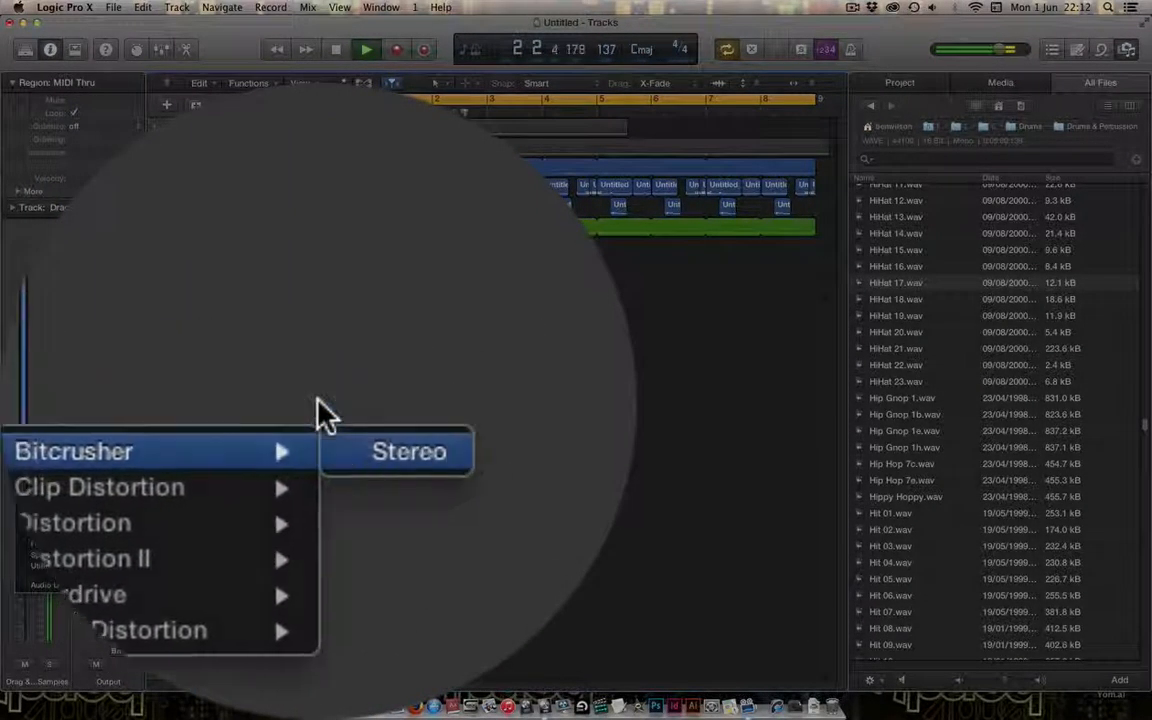
left_click(405, 451)
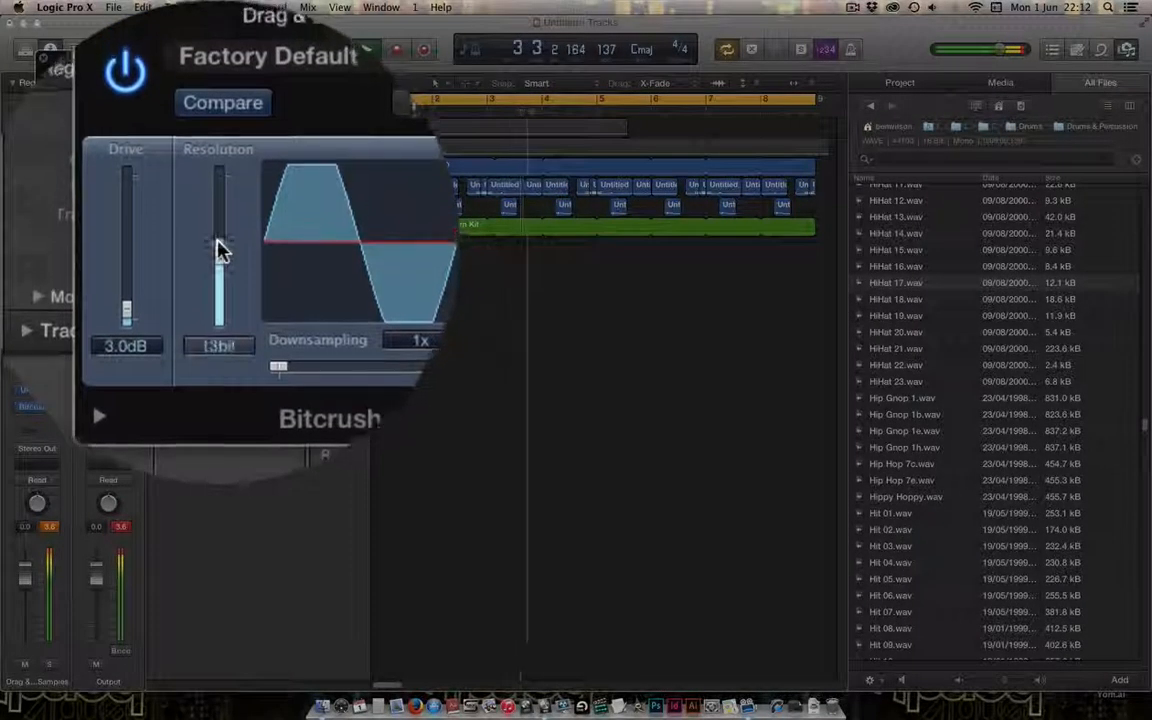
left_click_drag(217, 250, 217, 254)
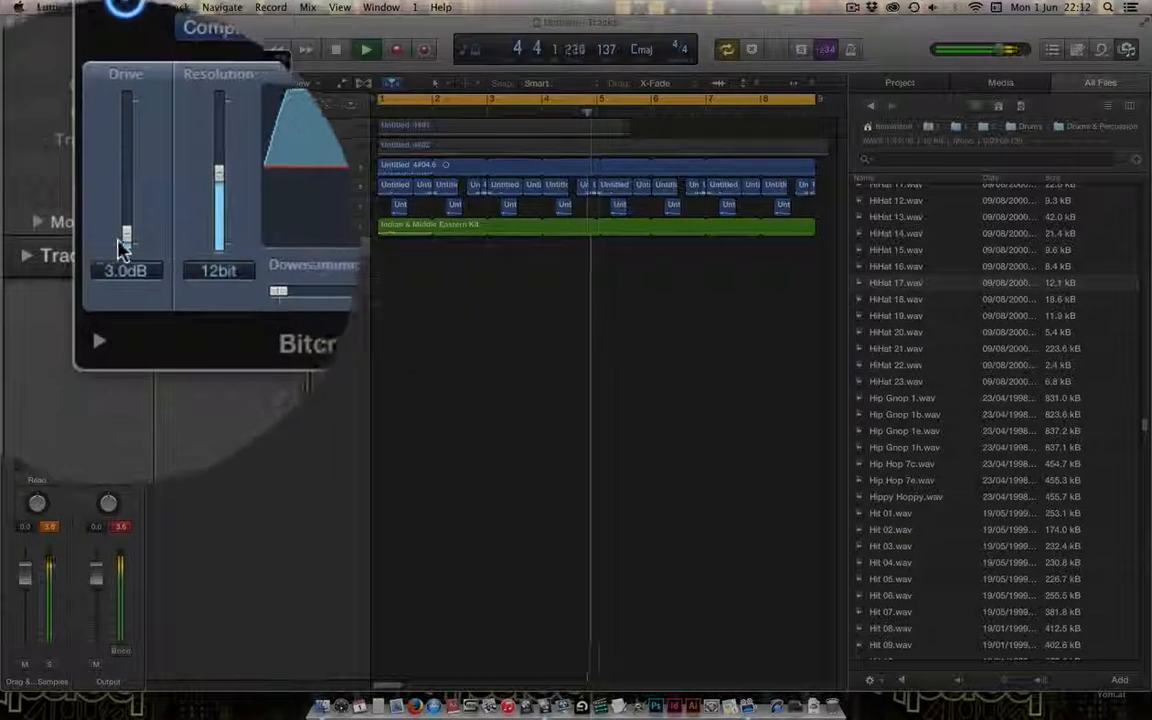
left_click_drag(124, 239, 128, 242)
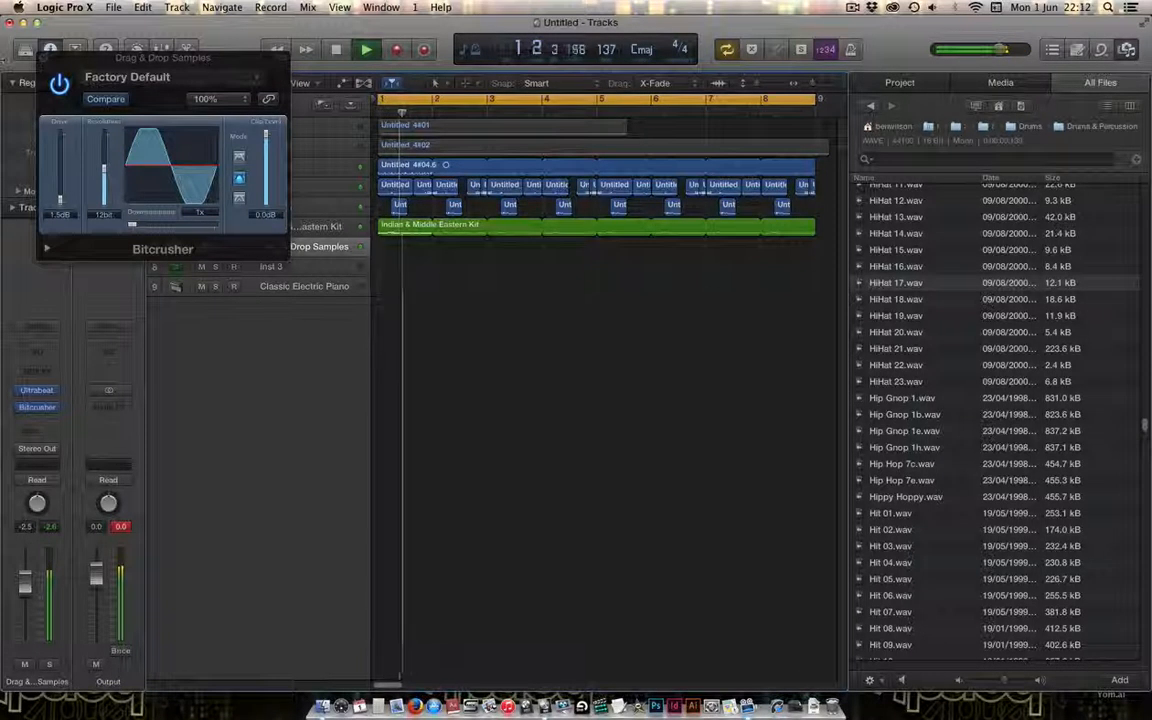
- Lower the Bitcrusher's drive to 1.0 dB on the Drag & Drop Samples channel and close the plug-in window
left_click(44, 58)
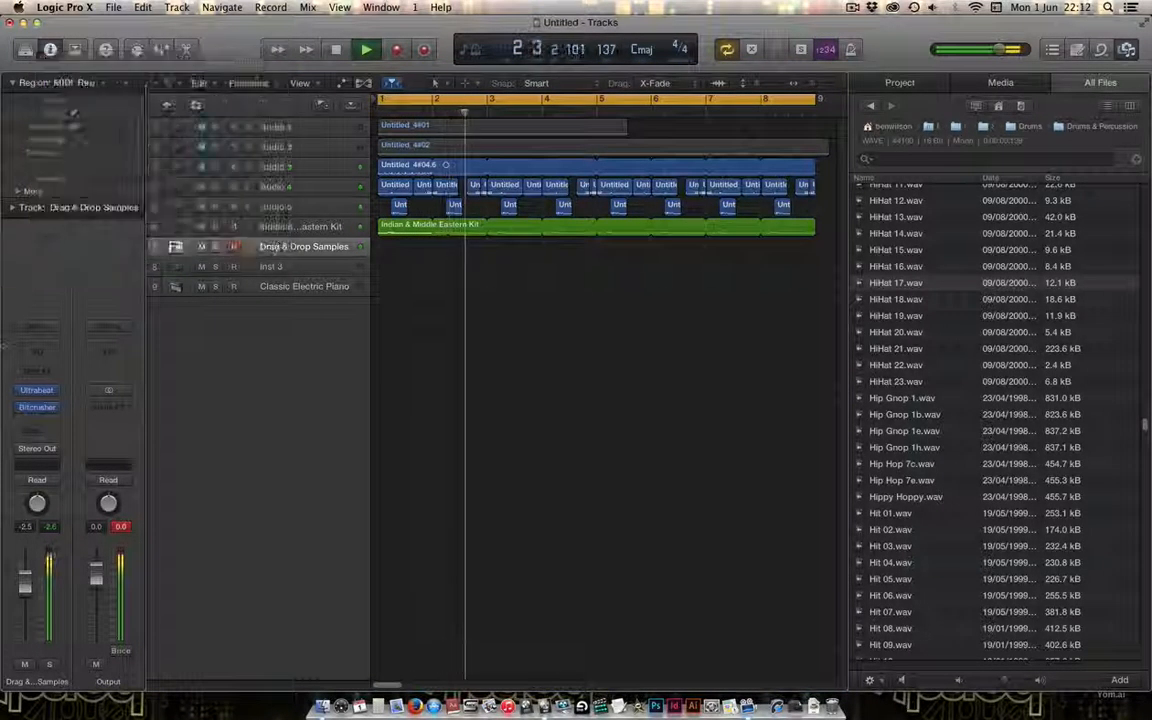
left_click(38, 408)
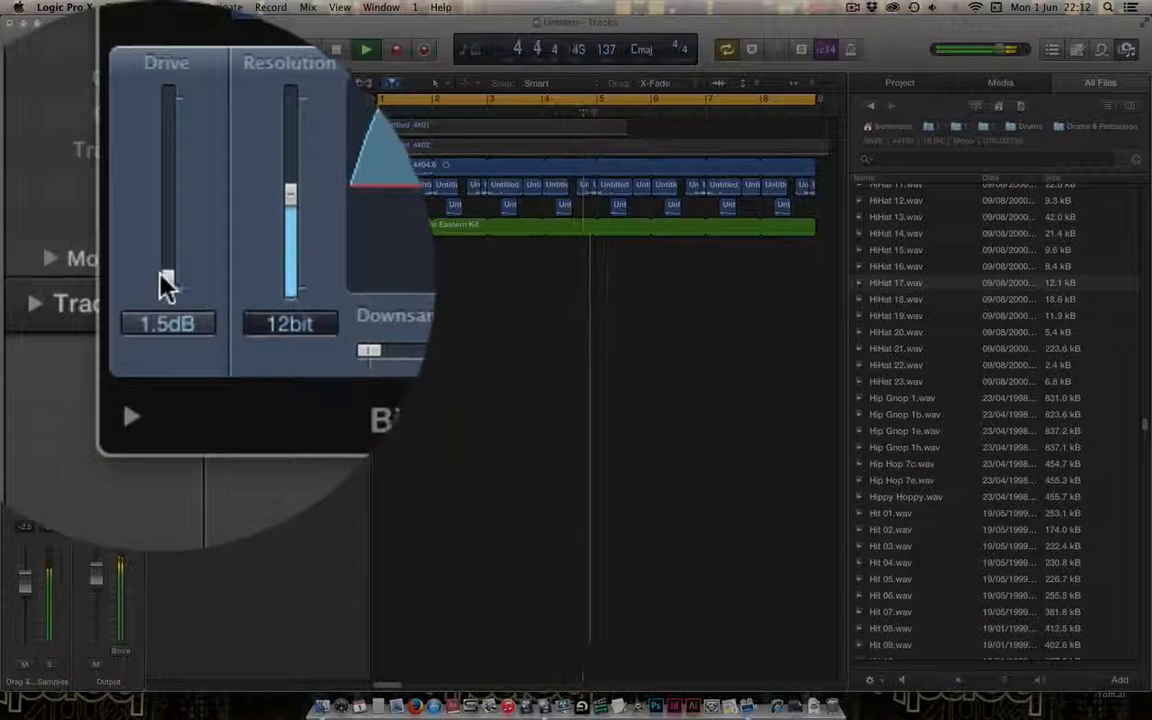
left_click_drag(60, 199, 60, 203)
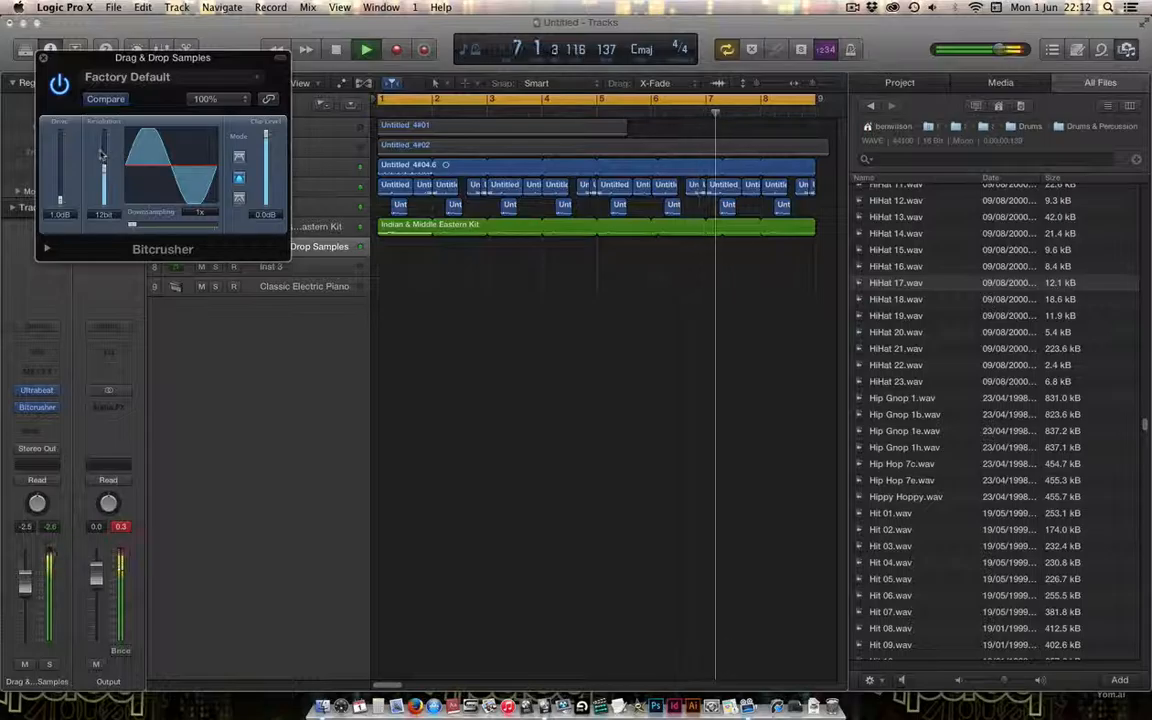
left_click(43, 58)
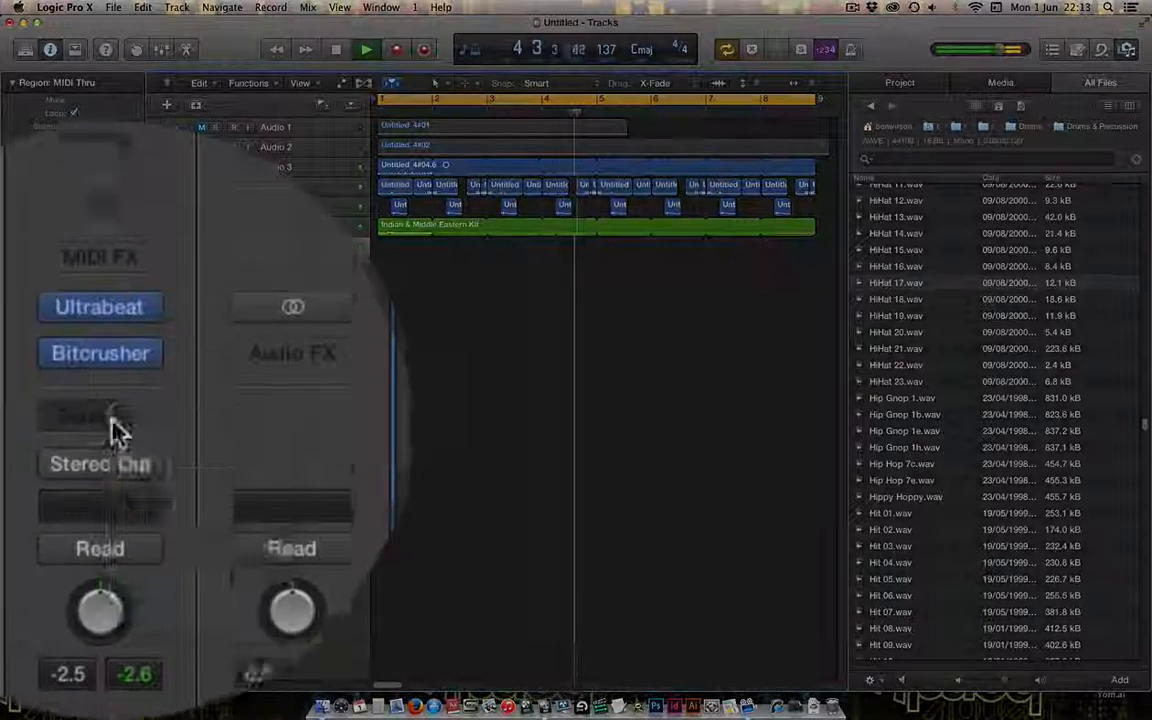
- Add a send to Bus 1 (Small Room/0.4s Snare Chamber) on the Drag & Drop Samples channel and set its level to about -6.4
left_click(44, 432)
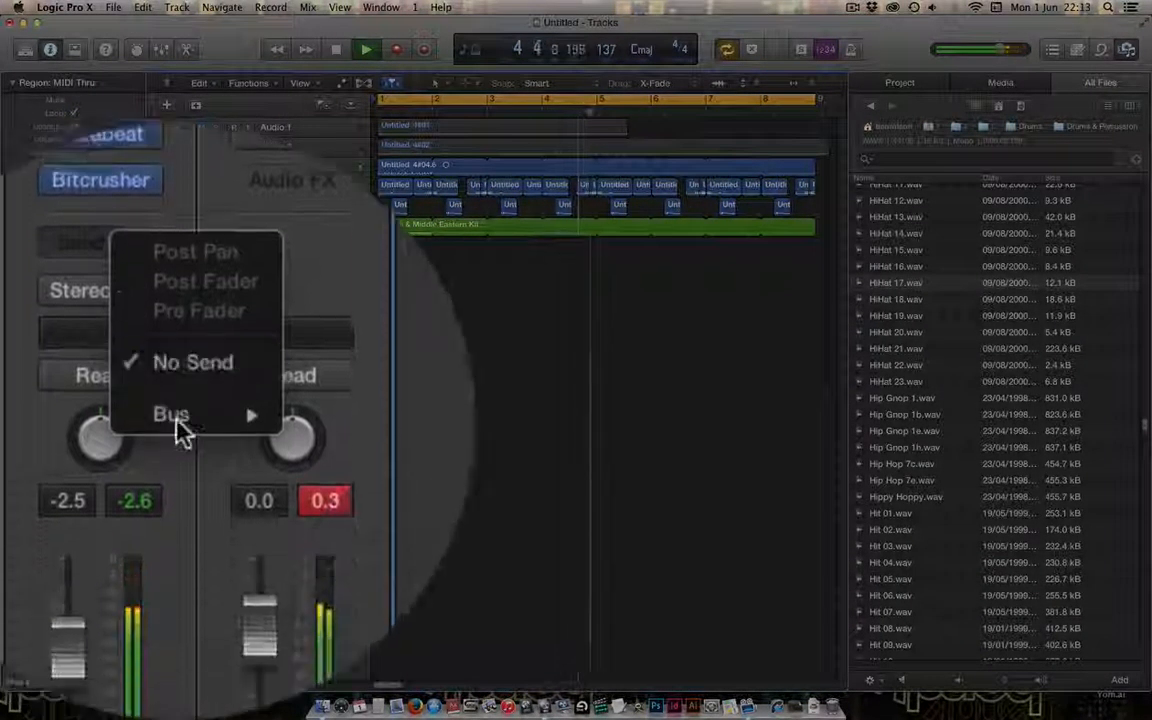
mouse_move(175, 403)
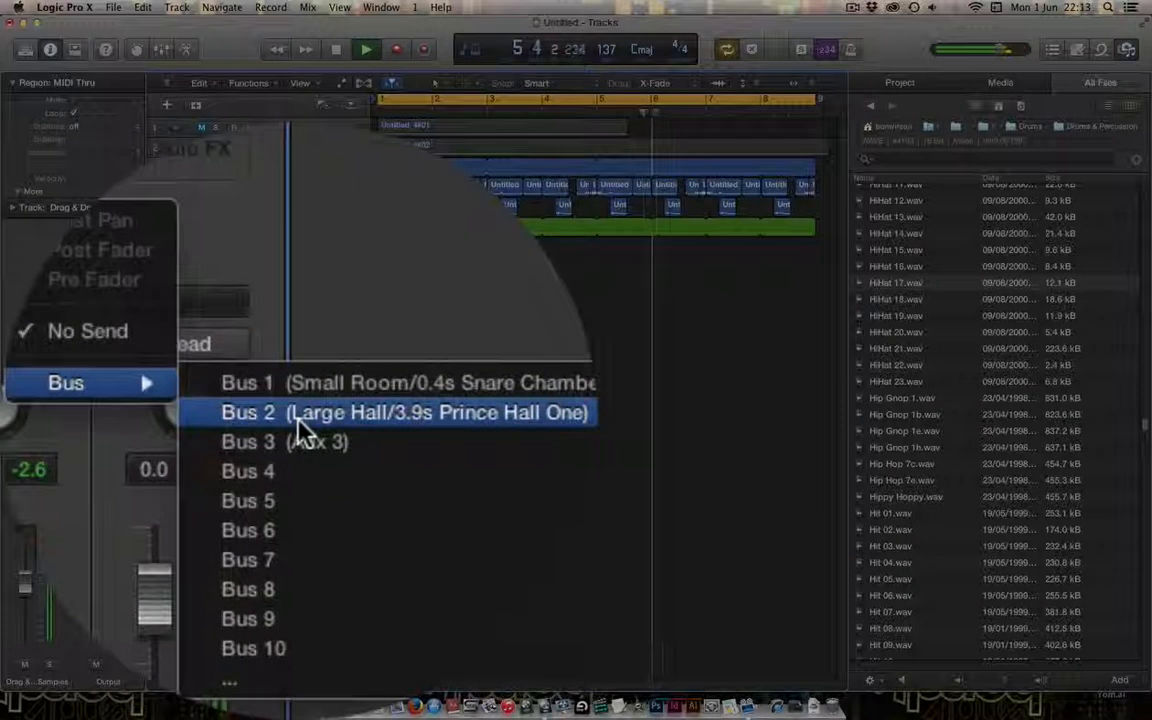
left_click(250, 390)
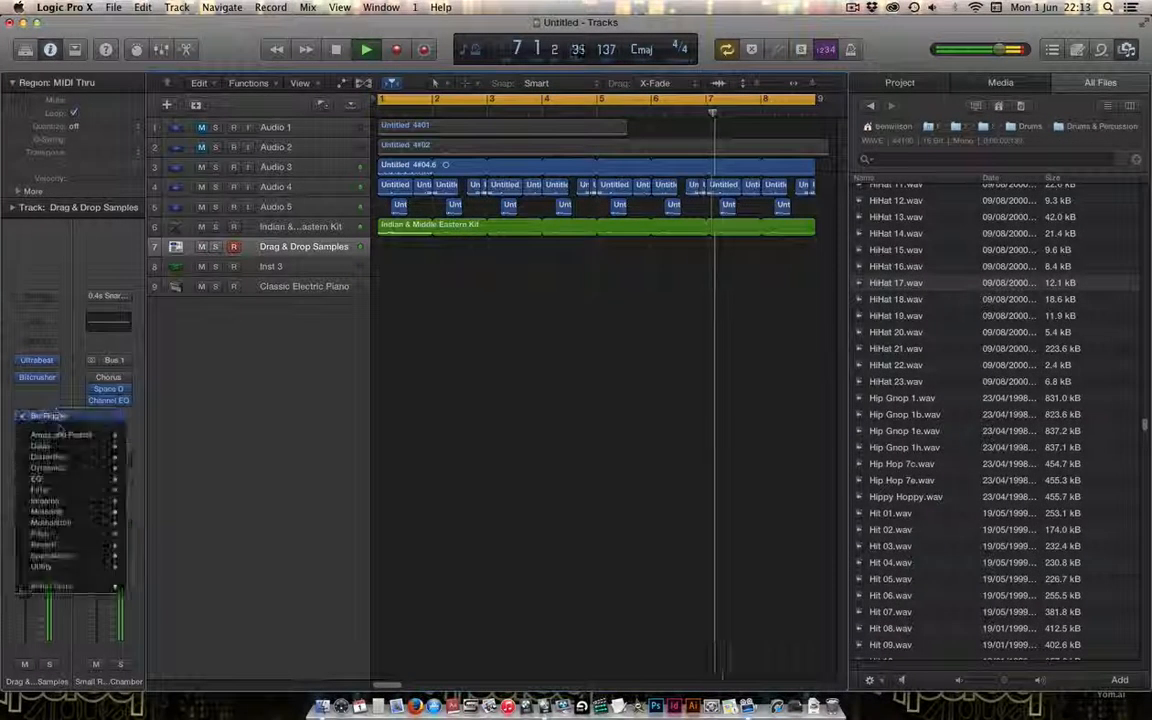
left_click_drag(57, 422, 54, 362)
left_click_drag(122, 381, 125, 345)
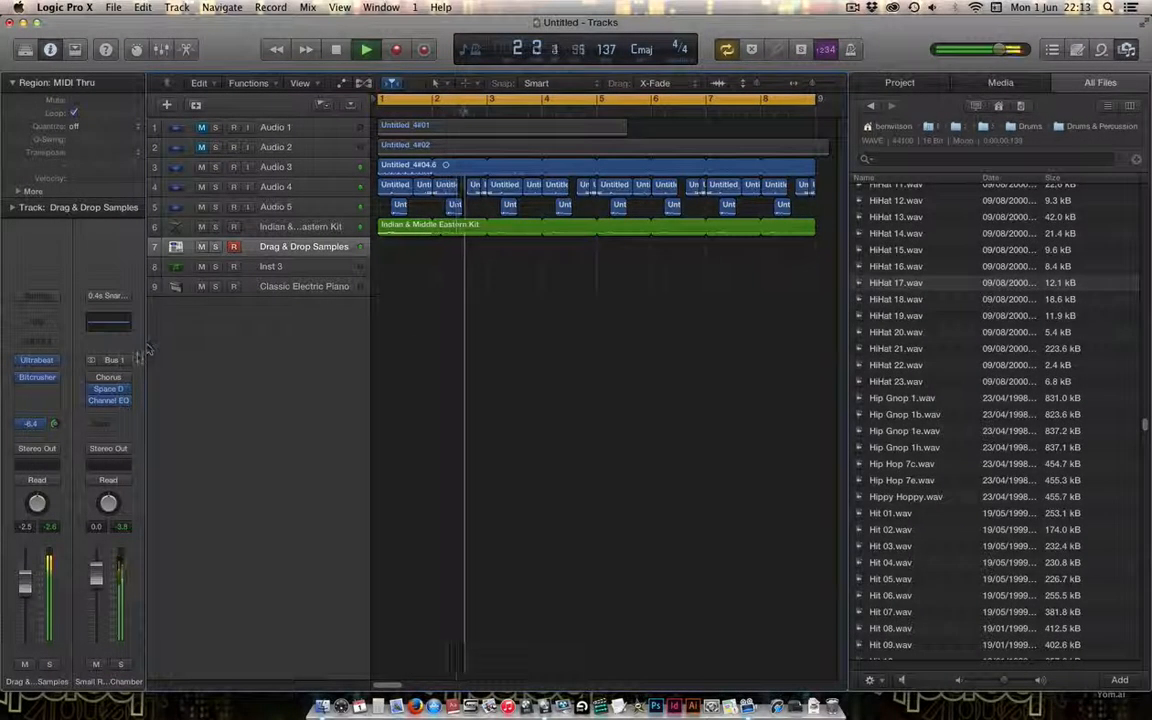
- Reopen Ultrabeat's full-view sequencer, add Sample 01 hits on steps 7 and 14, and adjust step 14 to a velocity of about 80 with a longer gate
left_click(38, 360)
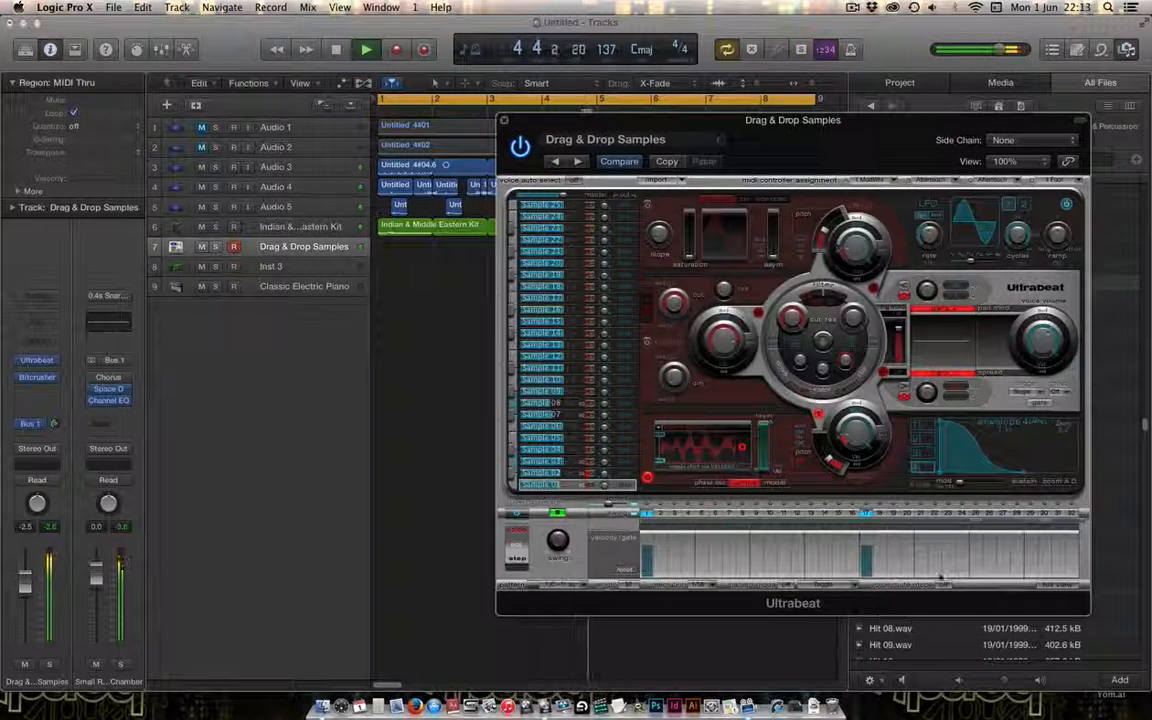
left_click(1058, 584)
key("space")
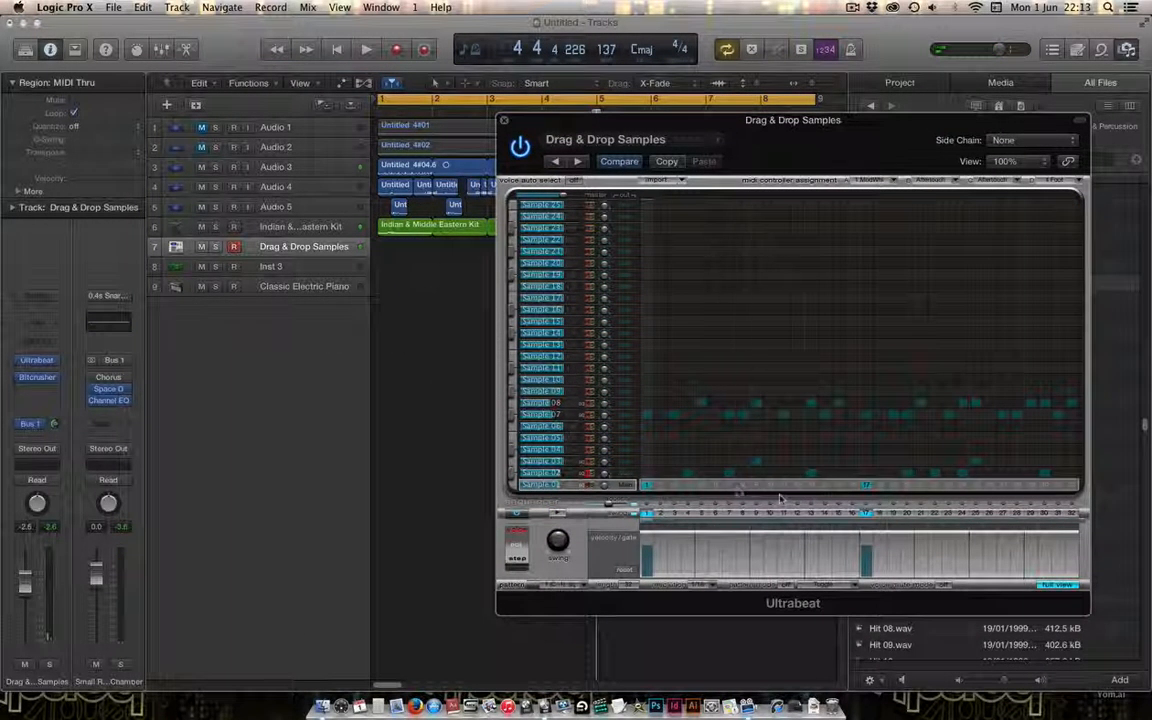
key("space")
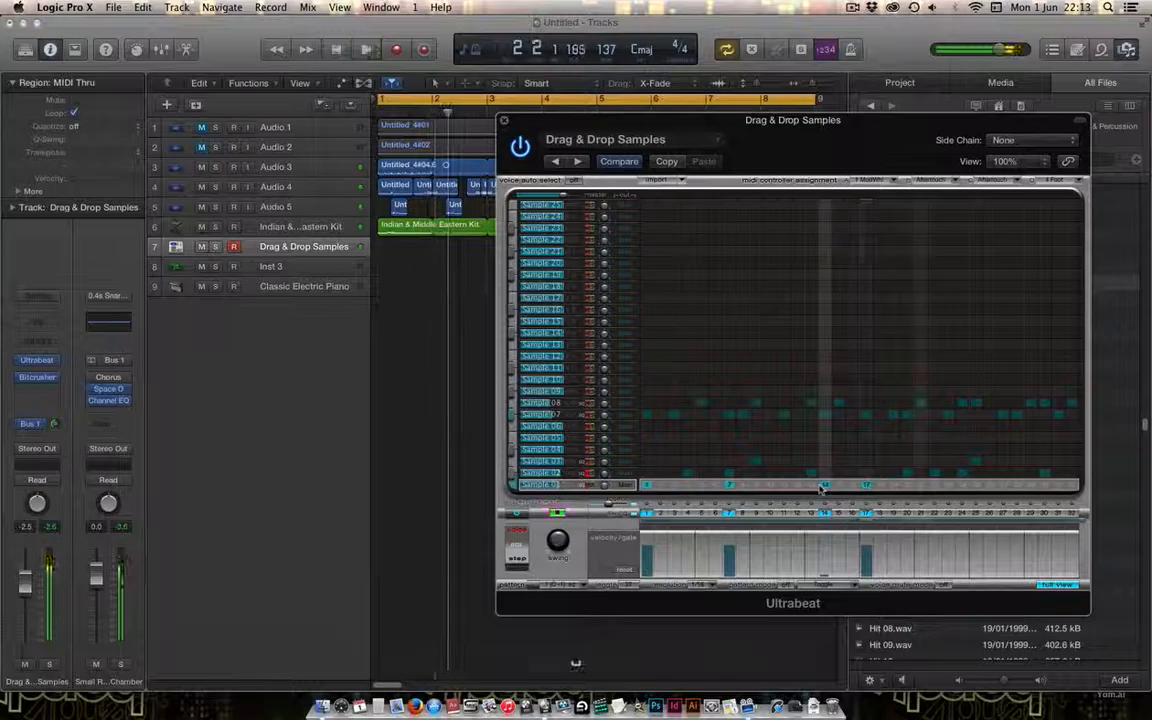
key("space")
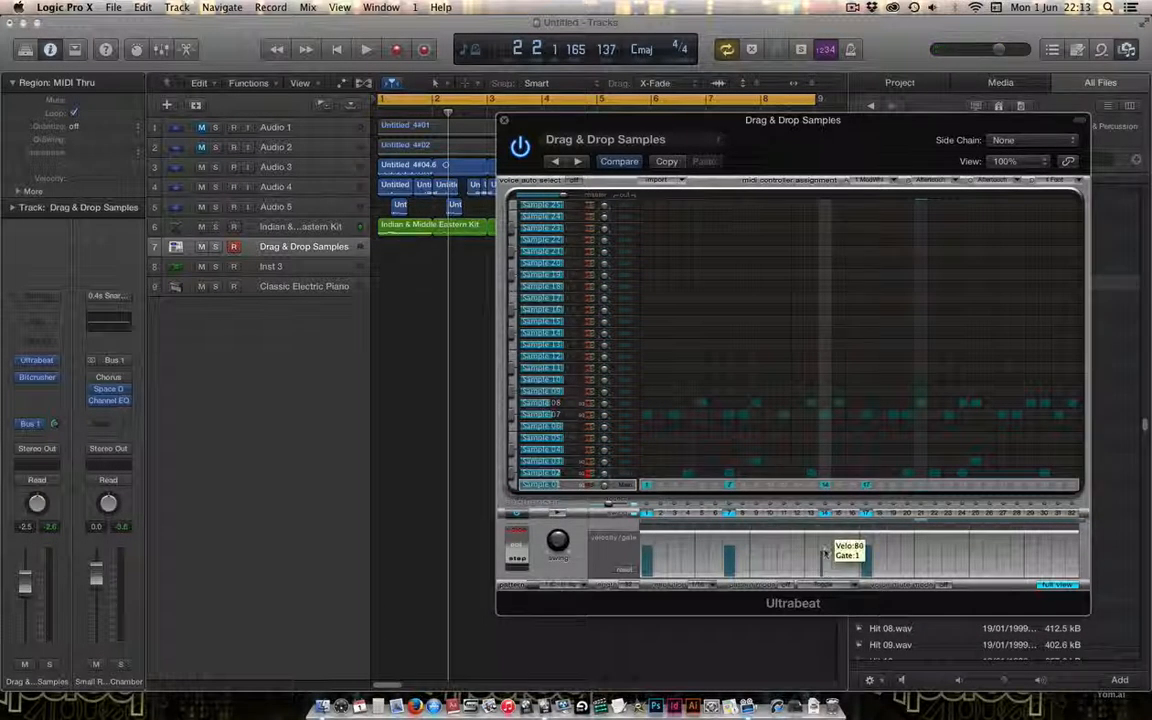
key("space")
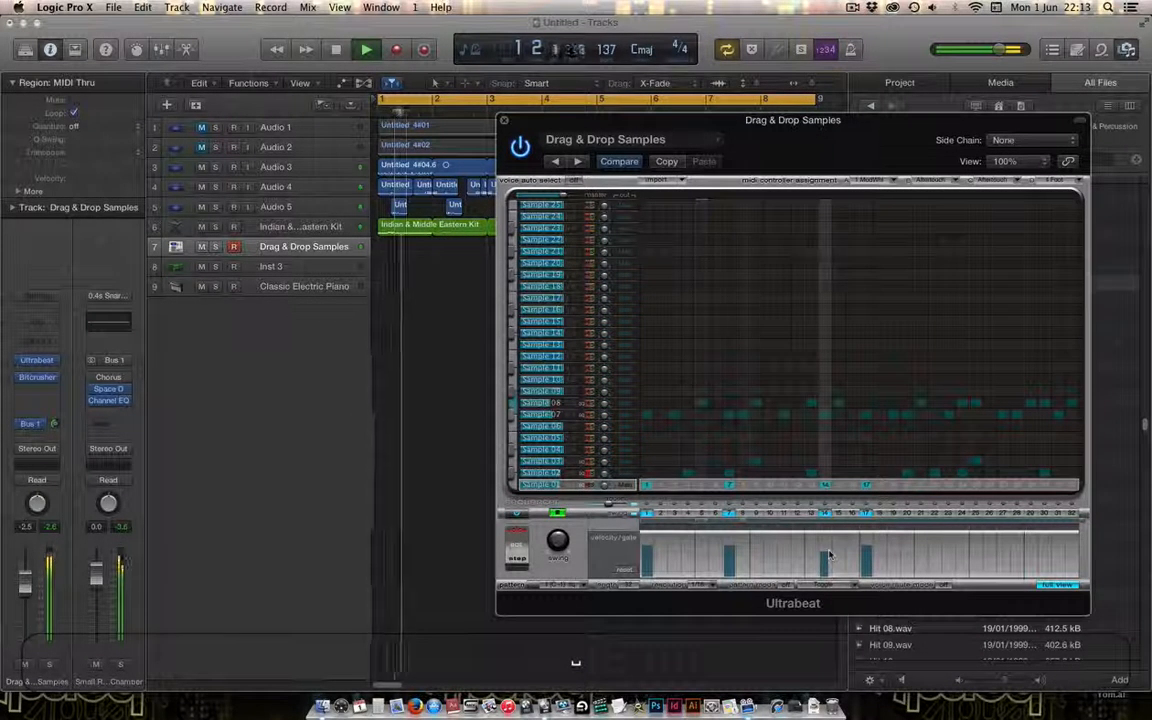
- Add Sample 01 hits on steps 26, 27 and 30 during playback and adjust their velocities and gate lengths
left_click(989, 513)
left_click(1003, 513)
left_click(1044, 513)
left_click_drag(1006, 547, 1001, 549)
left_click_drag(1047, 547, 1042, 554)
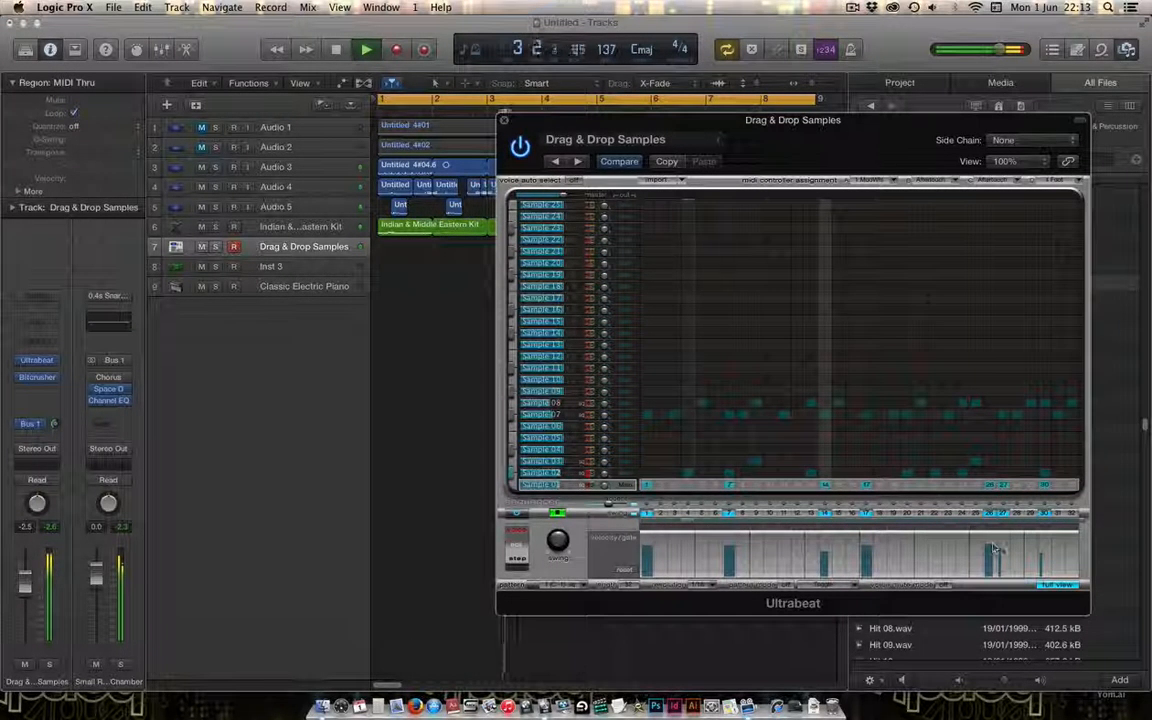
- Replace Sample 01's hit on step 26 with one on step 28, play the arrangement and close Ultrabeat
key("space")
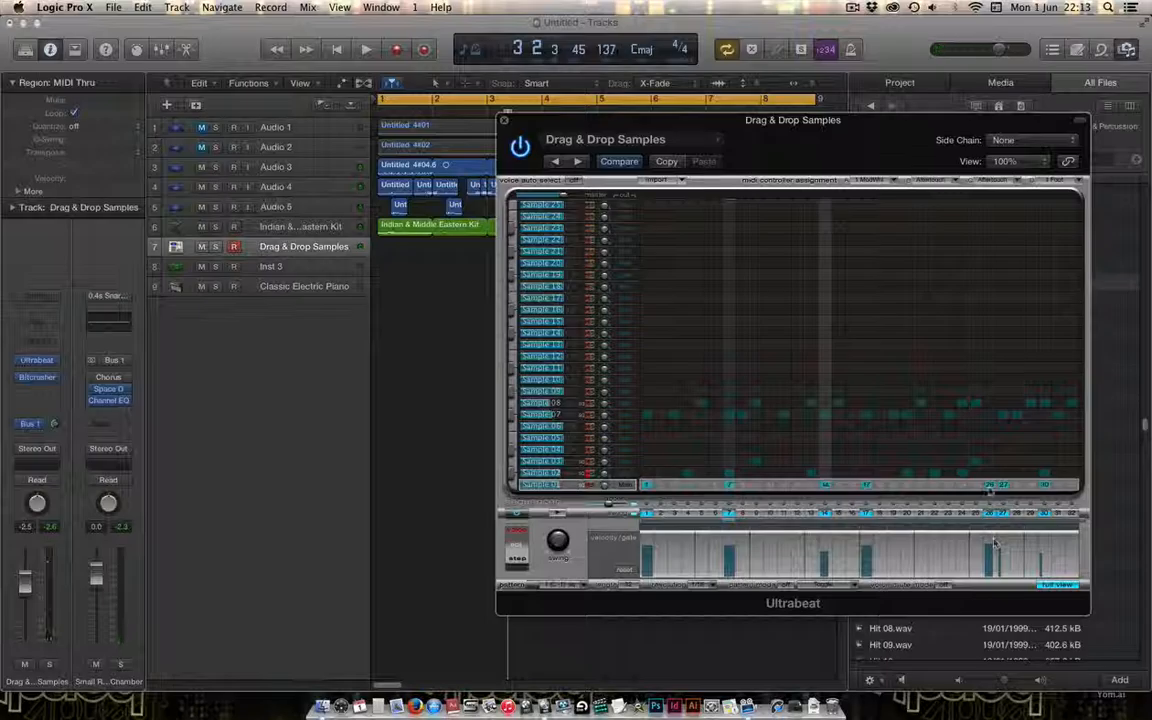
left_click(989, 512)
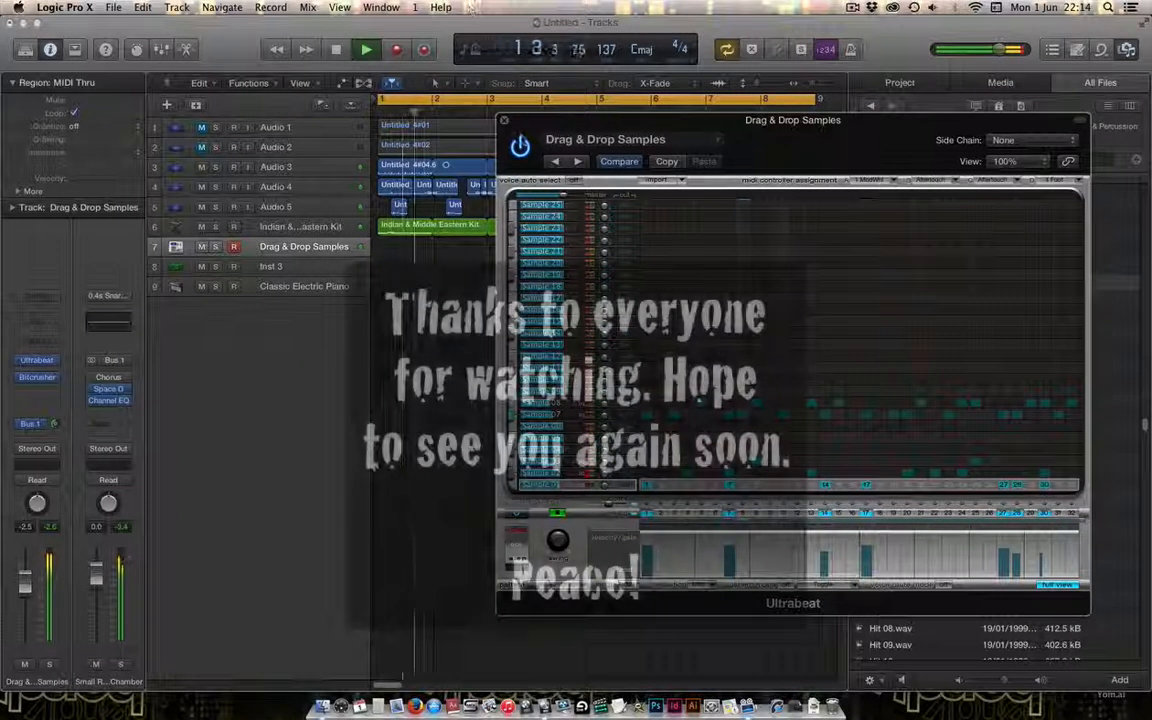
left_click(504, 120)
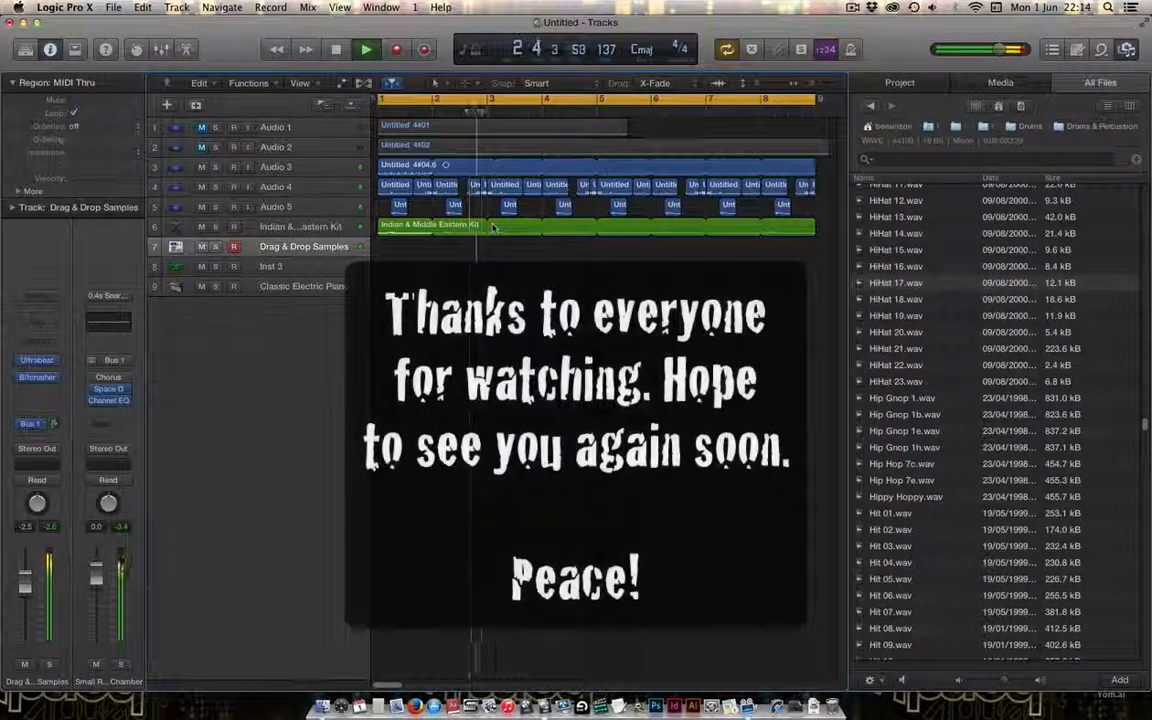